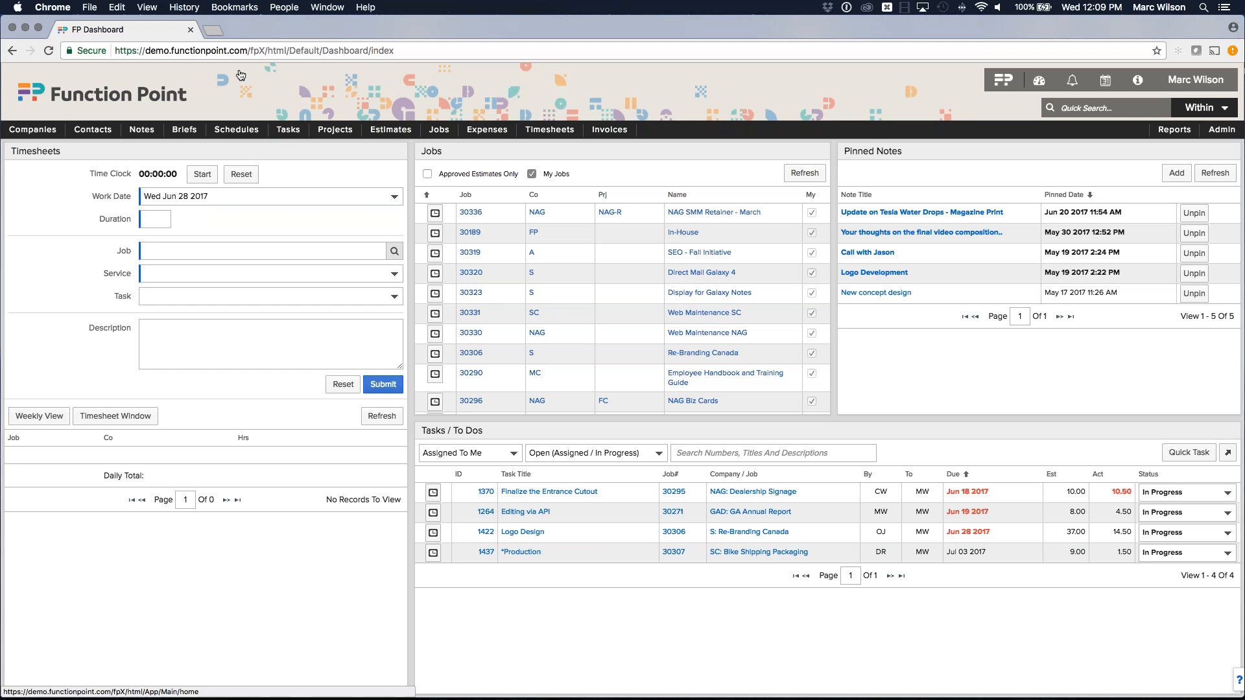
Open Westerling Interior Design from the Companies > View Company submenu.
{"action": "mouse_move", "coordinate": [32, 129]}
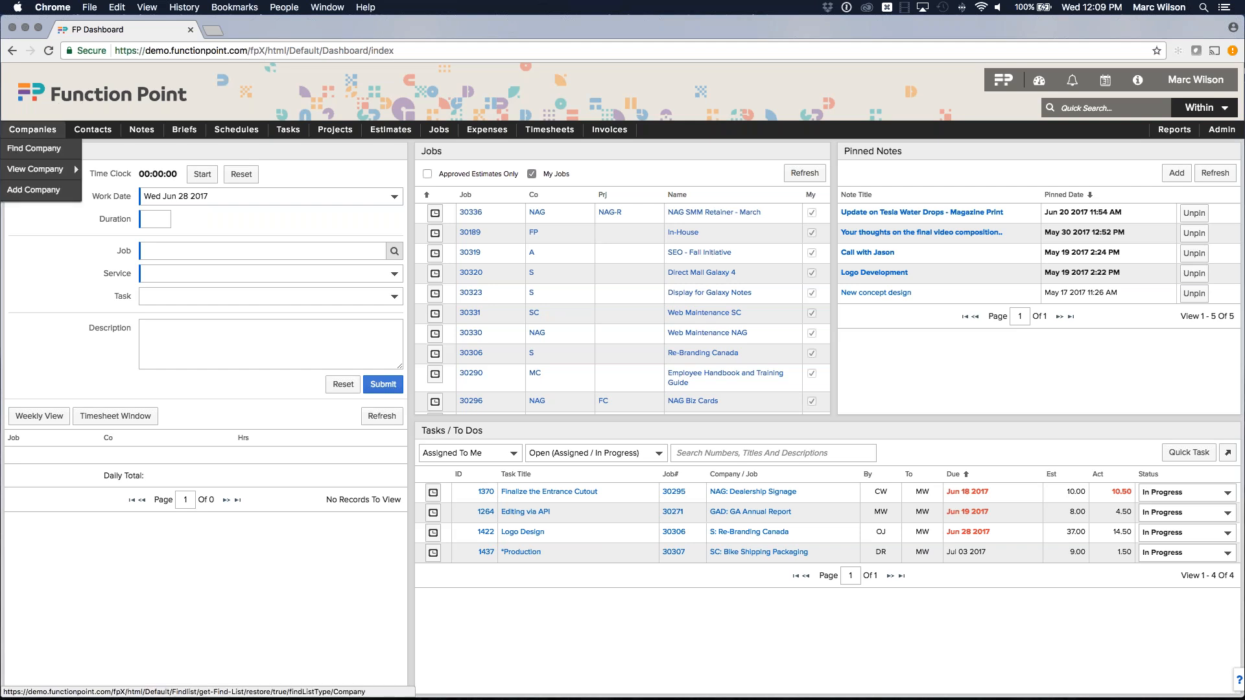
{"action": "mouse_move", "coordinate": [36, 168]}
{"action": "left_click", "coordinate": [101, 170]}
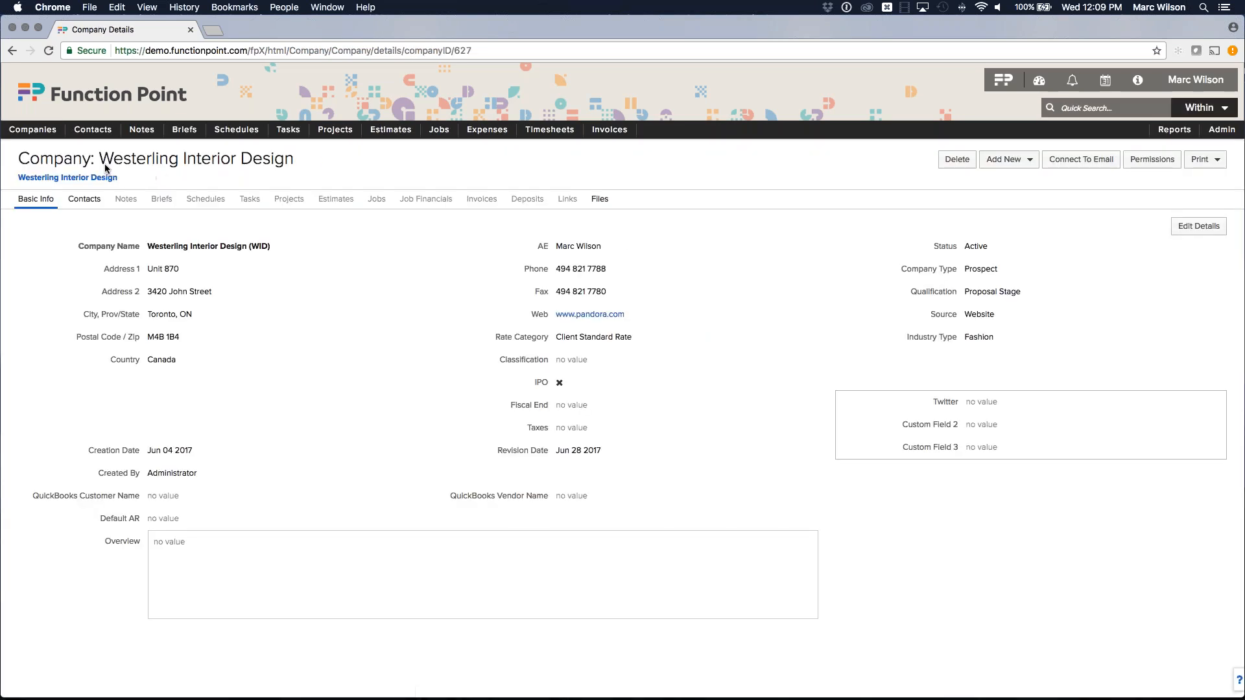
{"action": "left_click_drag", "start_coordinate": [99, 160], "coordinate": [283, 162]}
{"action": "left_click", "coordinate": [289, 162]}
Switch the company details to edit mode and delete the Web address.
{"action": "left_click", "coordinate": [1196, 232]}
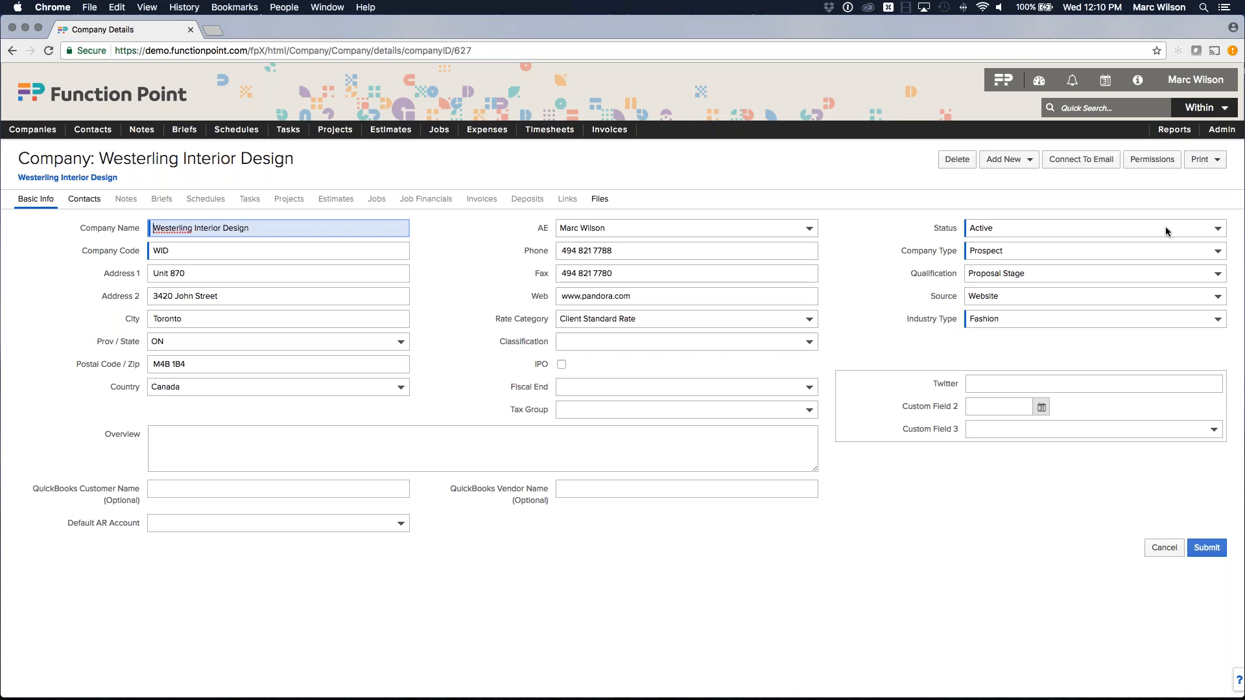
{"action": "left_click", "coordinate": [474, 238]}
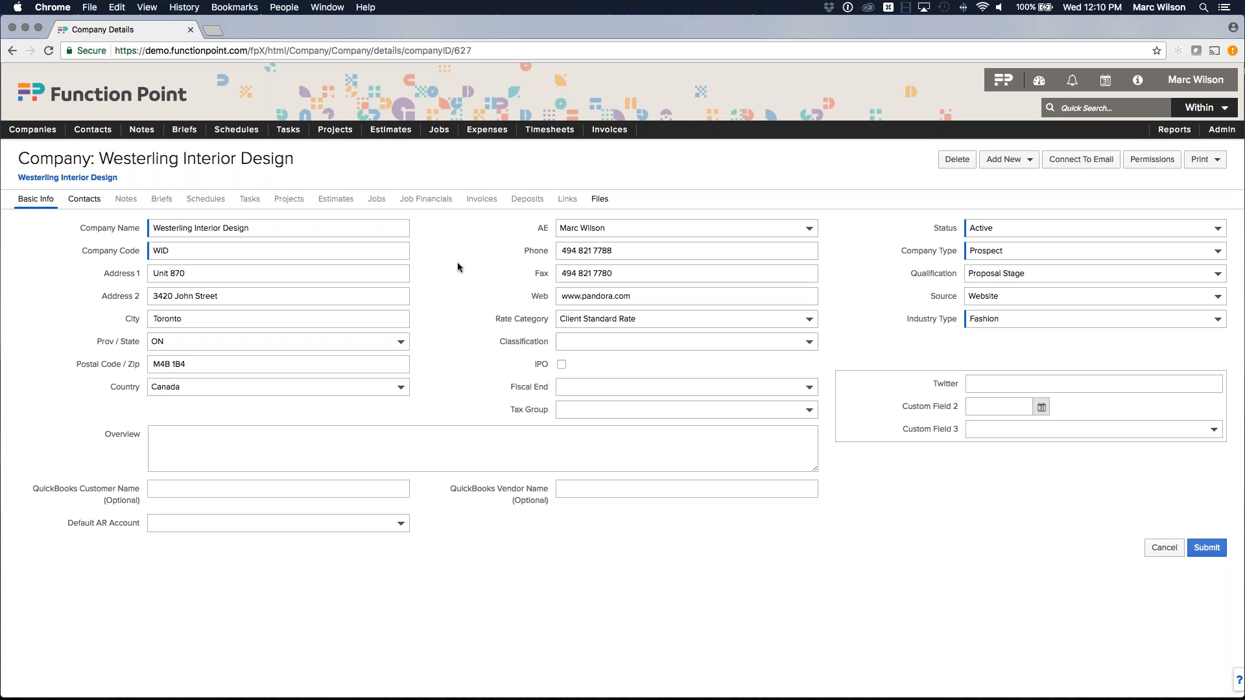
{"action": "double_click", "coordinate": [625, 297]}
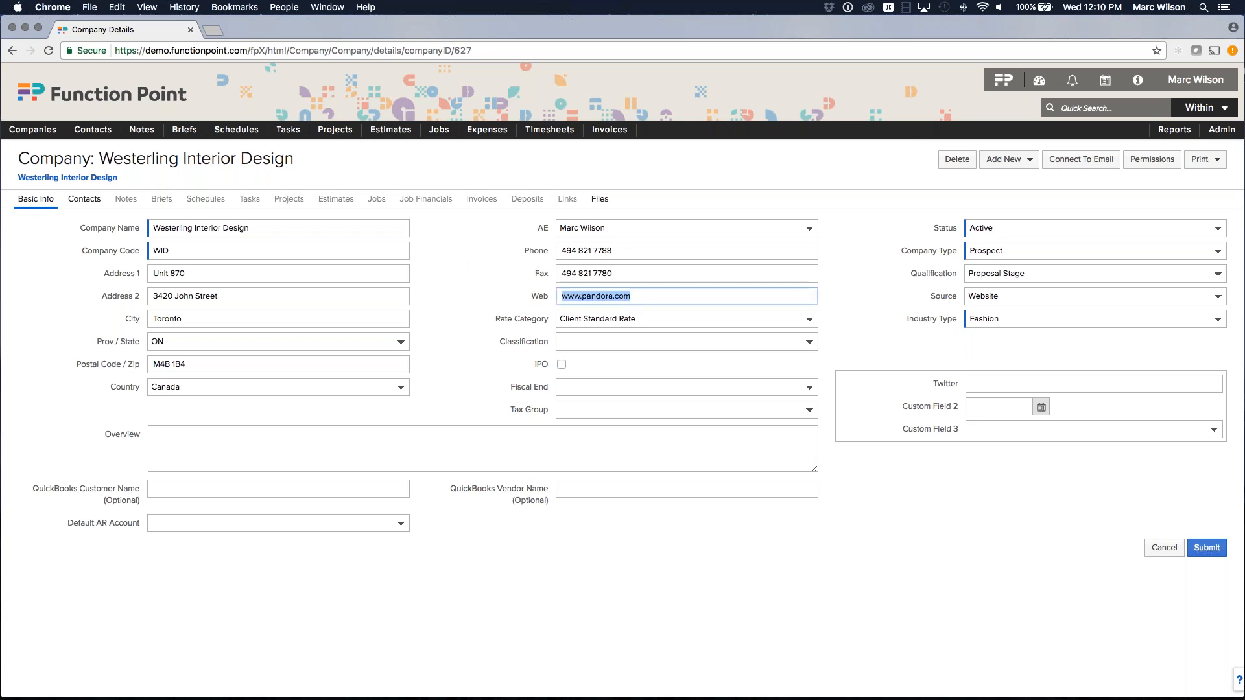
{"action": "key", "text": "BackSpace"}
{"action": "left_click", "coordinate": [485, 238]}
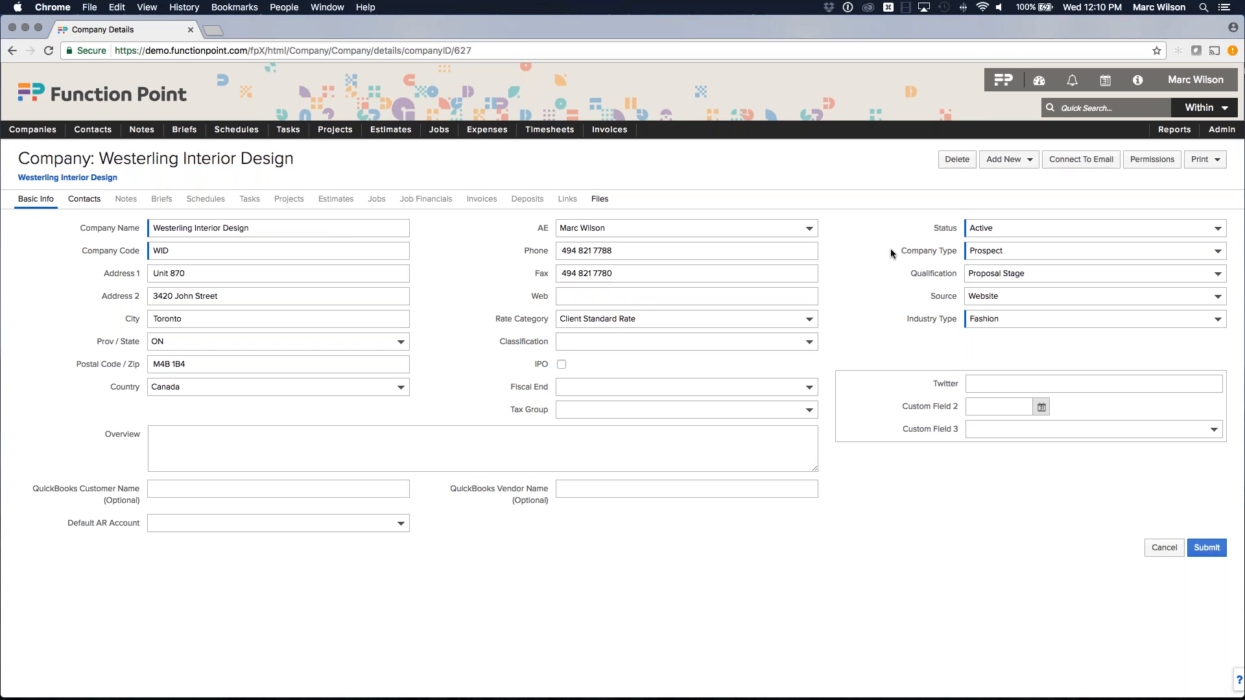
{"action": "left_click_drag", "start_coordinate": [892, 251], "coordinate": [952, 277]}
{"action": "left_click", "coordinate": [941, 253]}
{"action": "left_click", "coordinate": [941, 273]}
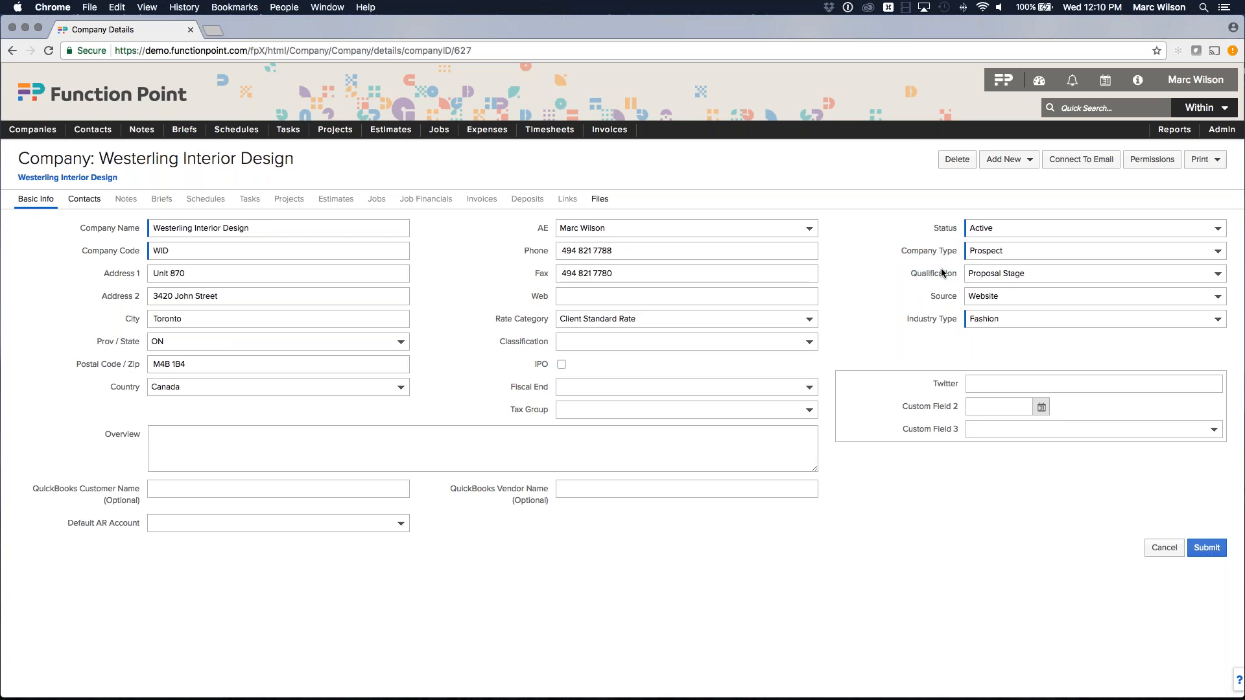
{"action": "left_click", "coordinate": [1016, 251]}
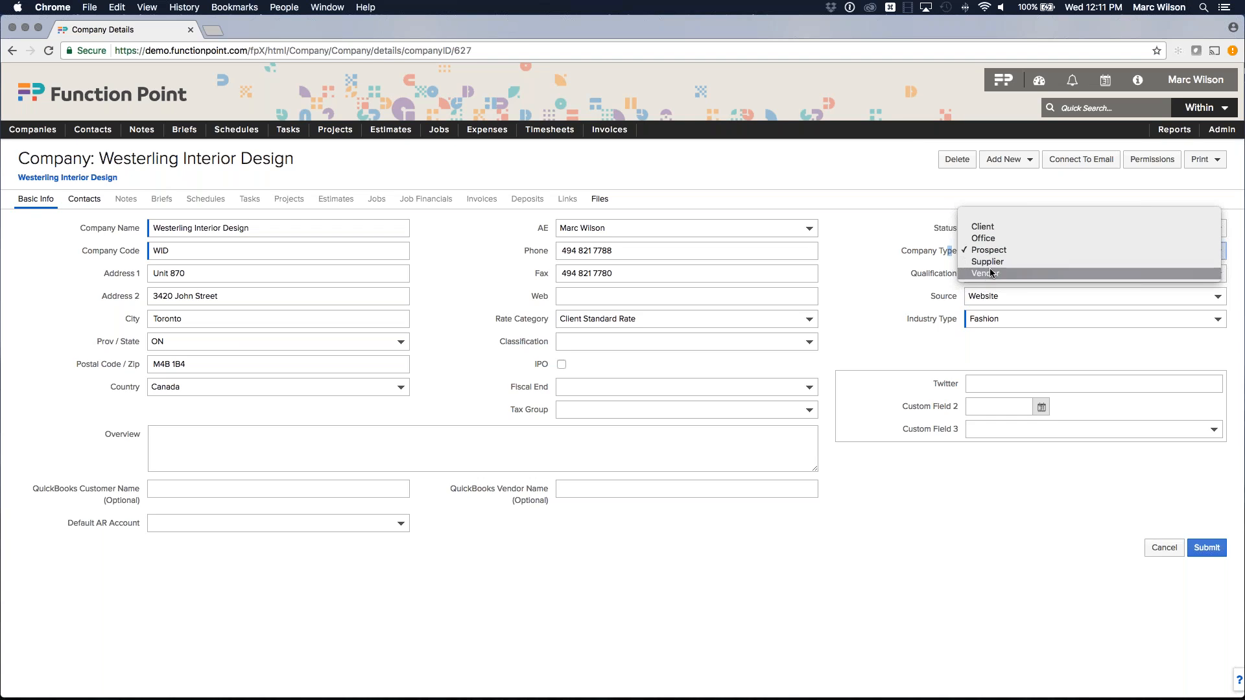
{"action": "left_click", "coordinate": [991, 251]}
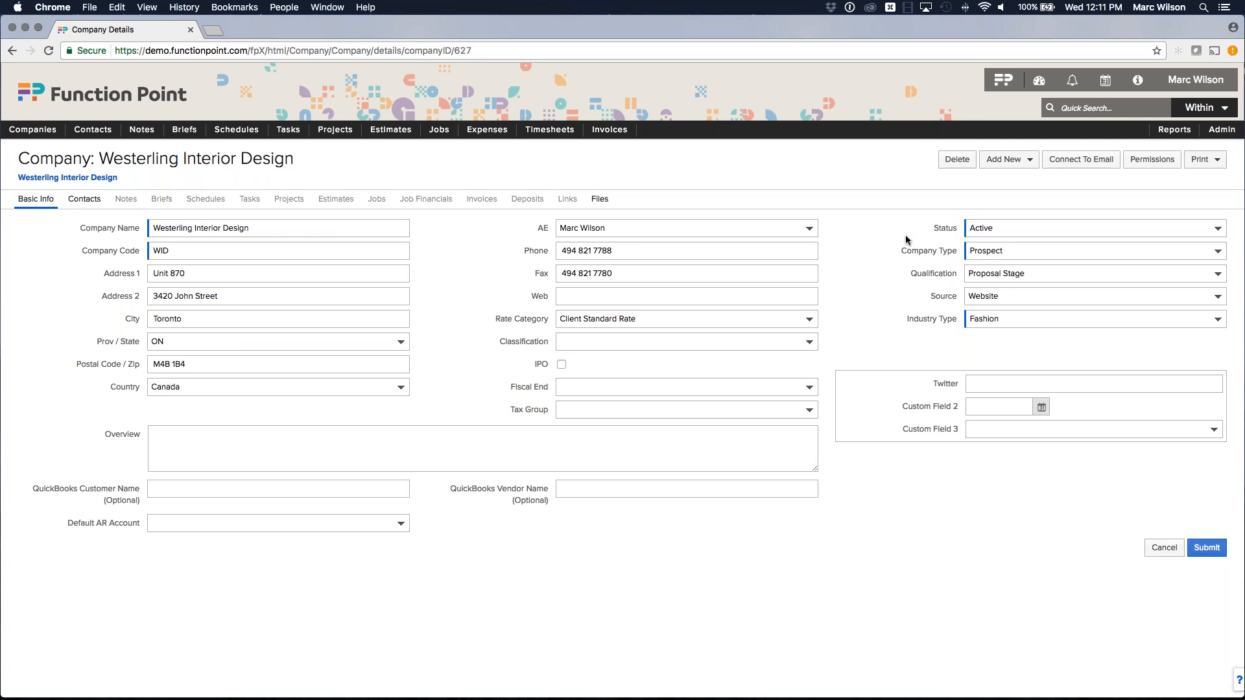
{"action": "left_click", "coordinate": [996, 251]}
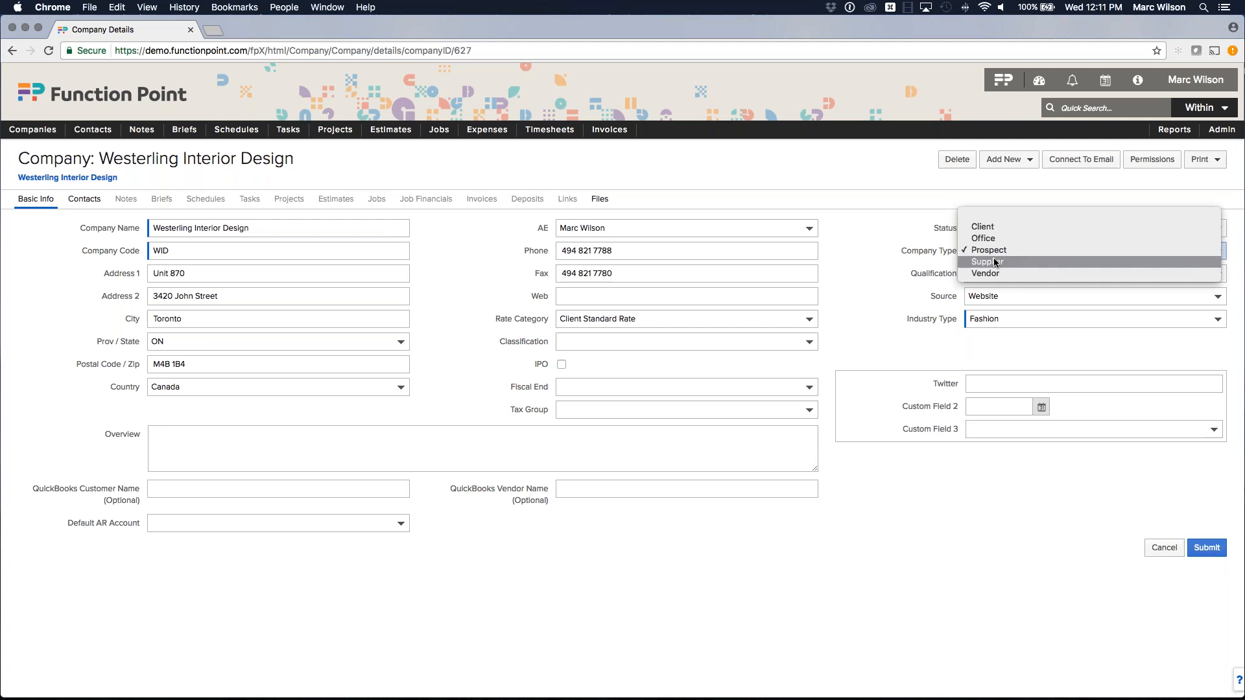
{"action": "left_click", "coordinate": [892, 230]}
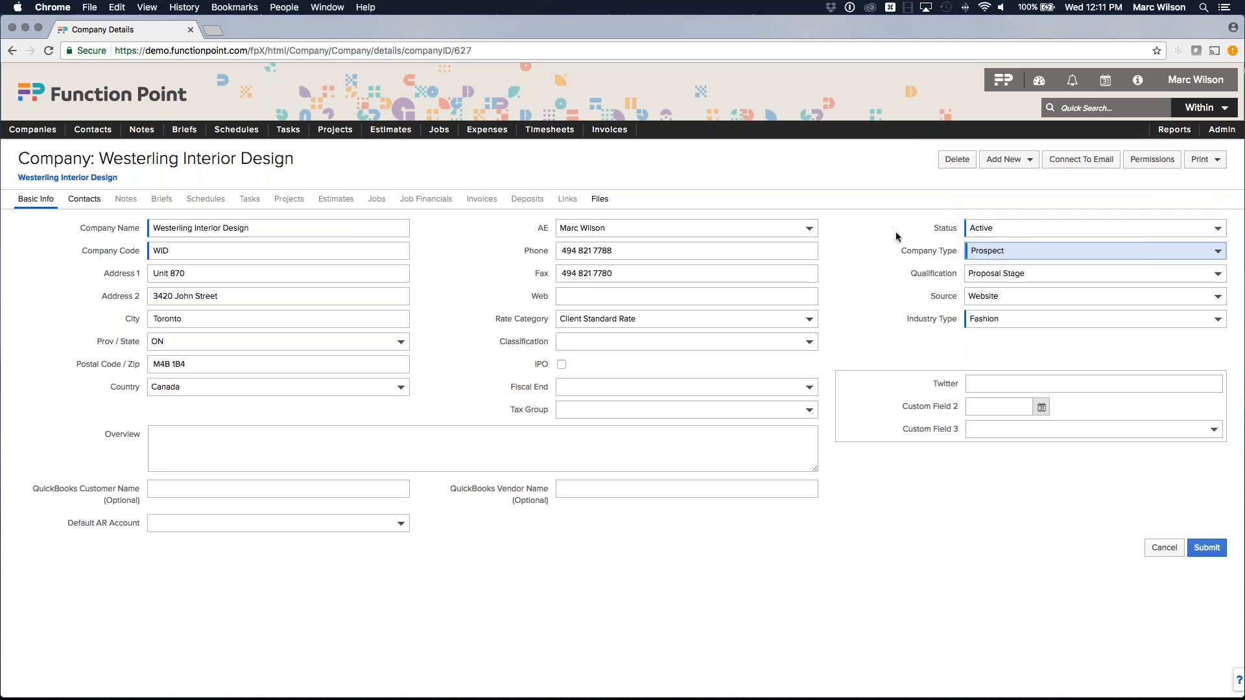
{"action": "left_click_drag", "start_coordinate": [902, 252], "coordinate": [959, 255]}
{"action": "left_click", "coordinate": [935, 253]}
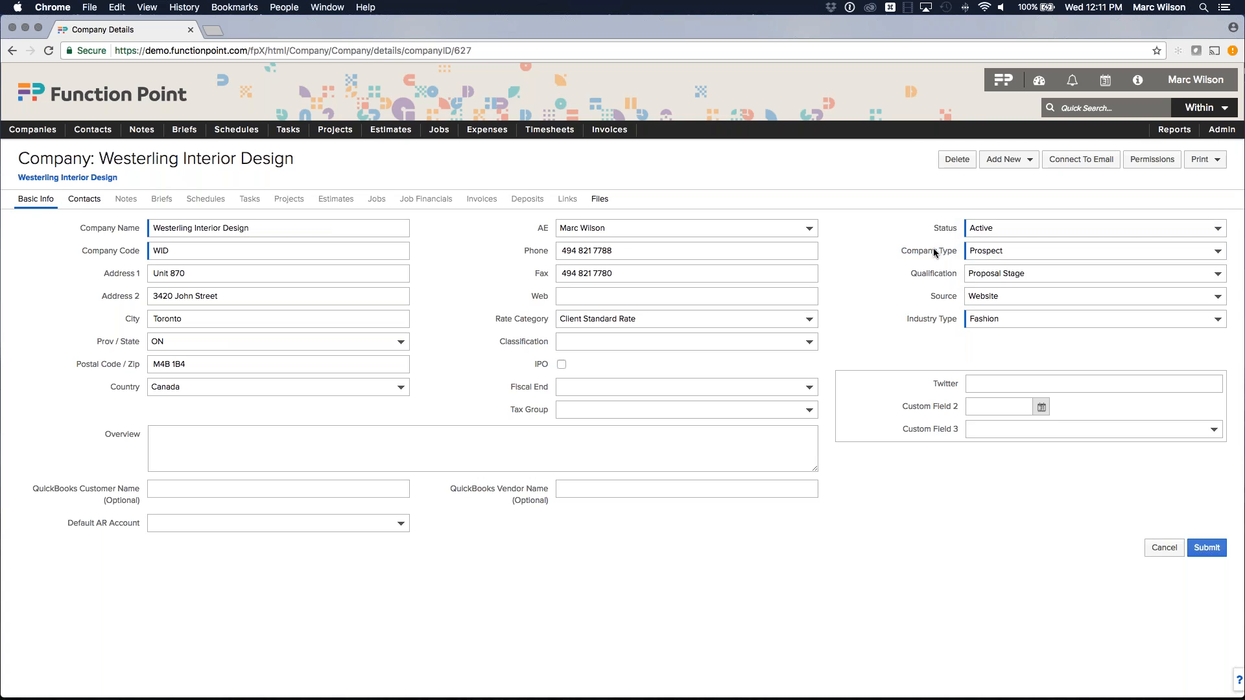
{"action": "left_click_drag", "start_coordinate": [909, 274], "coordinate": [961, 275]}
{"action": "left_click", "coordinate": [1047, 273]}
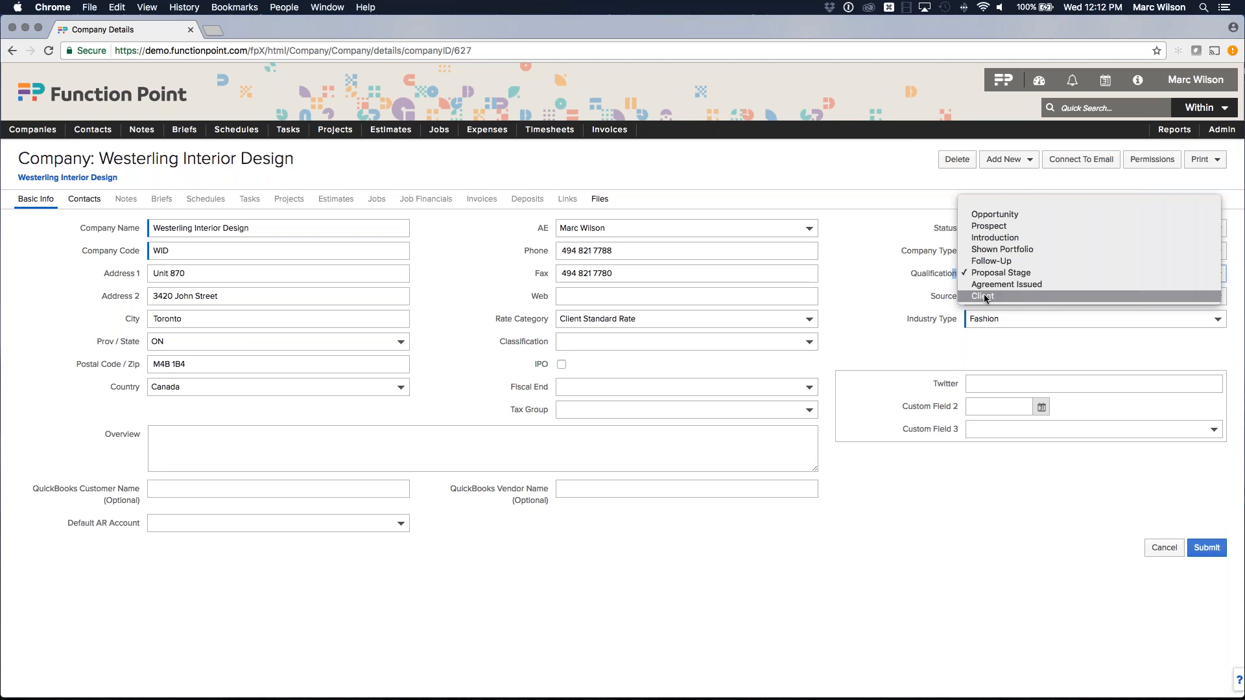
{"action": "left_click", "coordinate": [890, 297]}
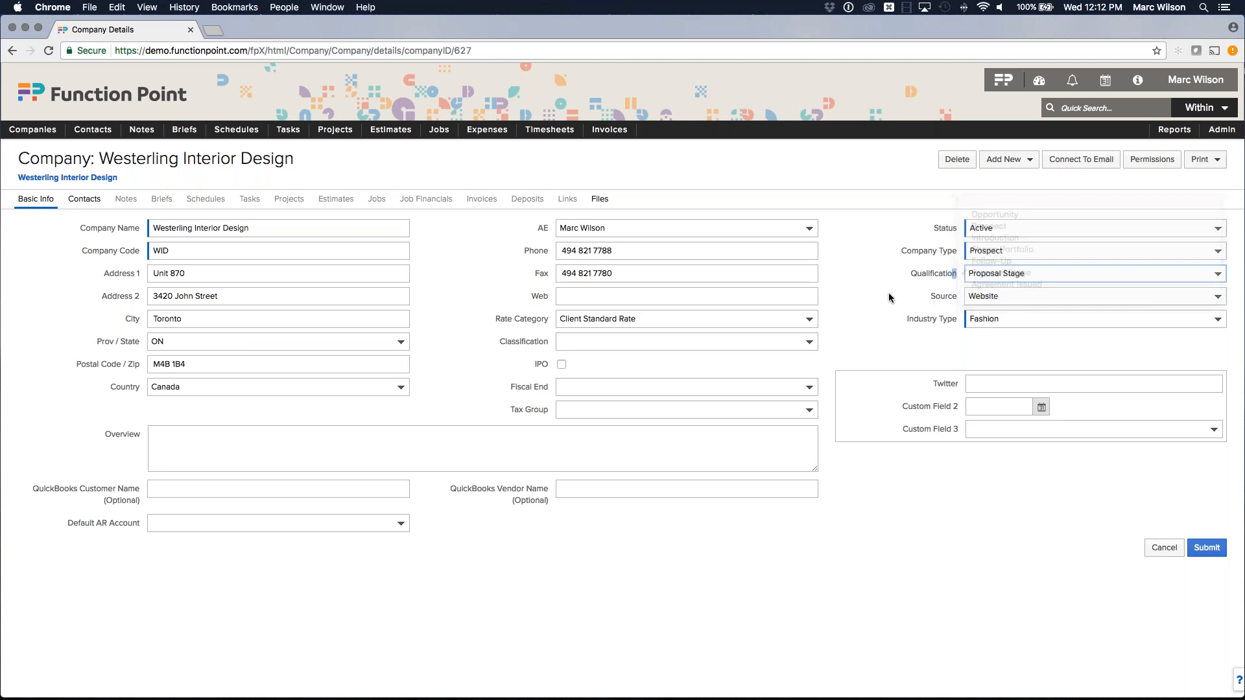
{"action": "left_click", "coordinate": [947, 276]}
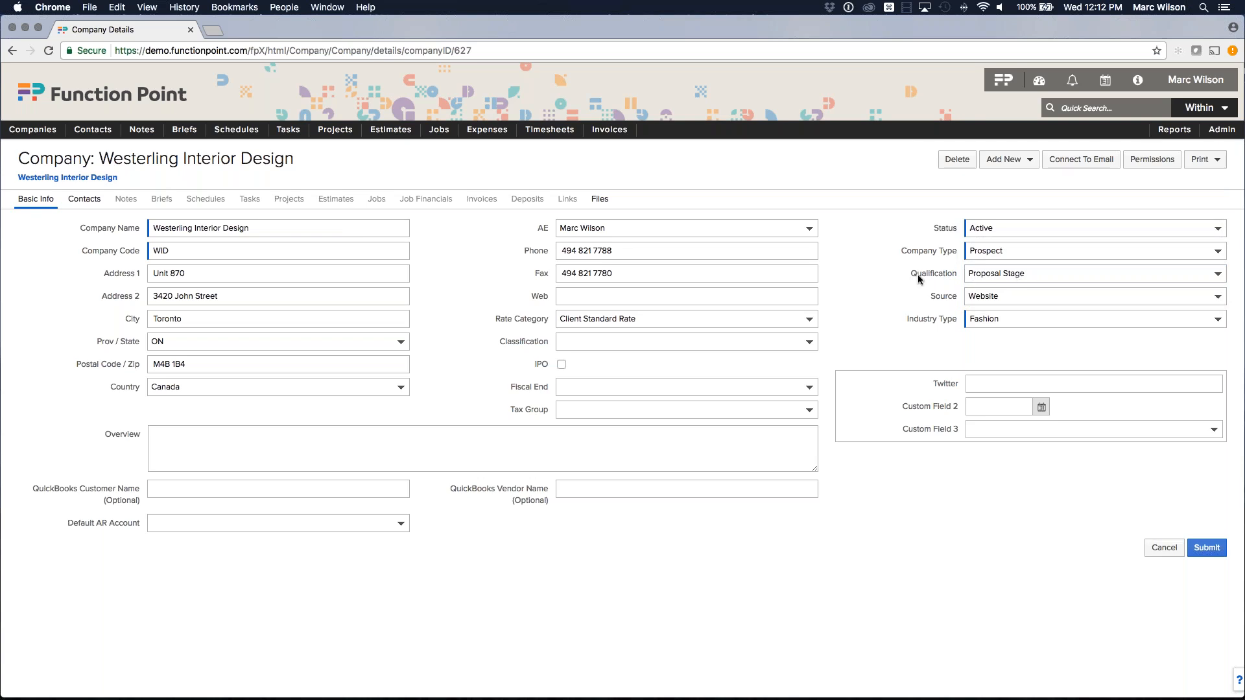
Keep Website as the lead source and set Twitter to 'Text'.
{"action": "left_click", "coordinate": [994, 297]}
{"action": "left_click", "coordinate": [1016, 297]}
{"action": "left_click", "coordinate": [998, 382]}
{"action": "type", "text": "Test"}
{"action": "key", "text": "BackSpace"}
{"action": "key", "text": "BackSpace"}
{"action": "type", "text": "xt"}
{"action": "left_click", "coordinate": [1041, 407]}
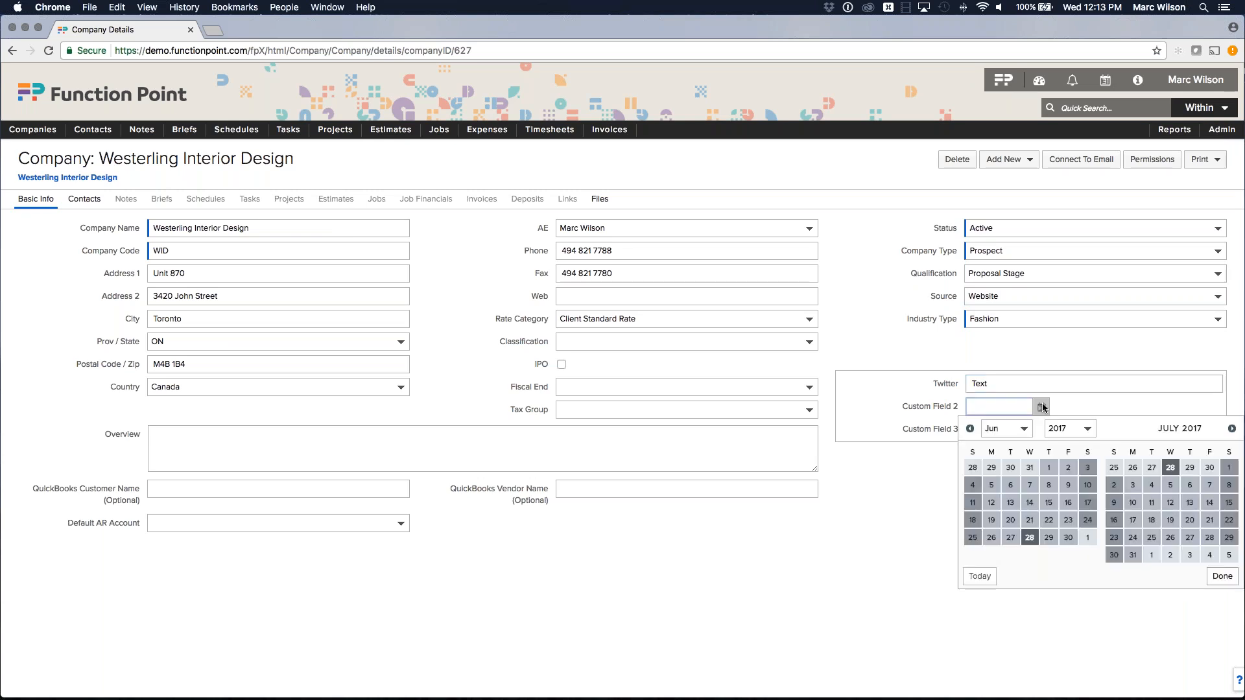
Set Custom Field 2 to Jun 28 2017 and Custom Field 3 to Option 2.
{"action": "left_click", "coordinate": [1035, 545]}
{"action": "left_click", "coordinate": [1021, 431]}
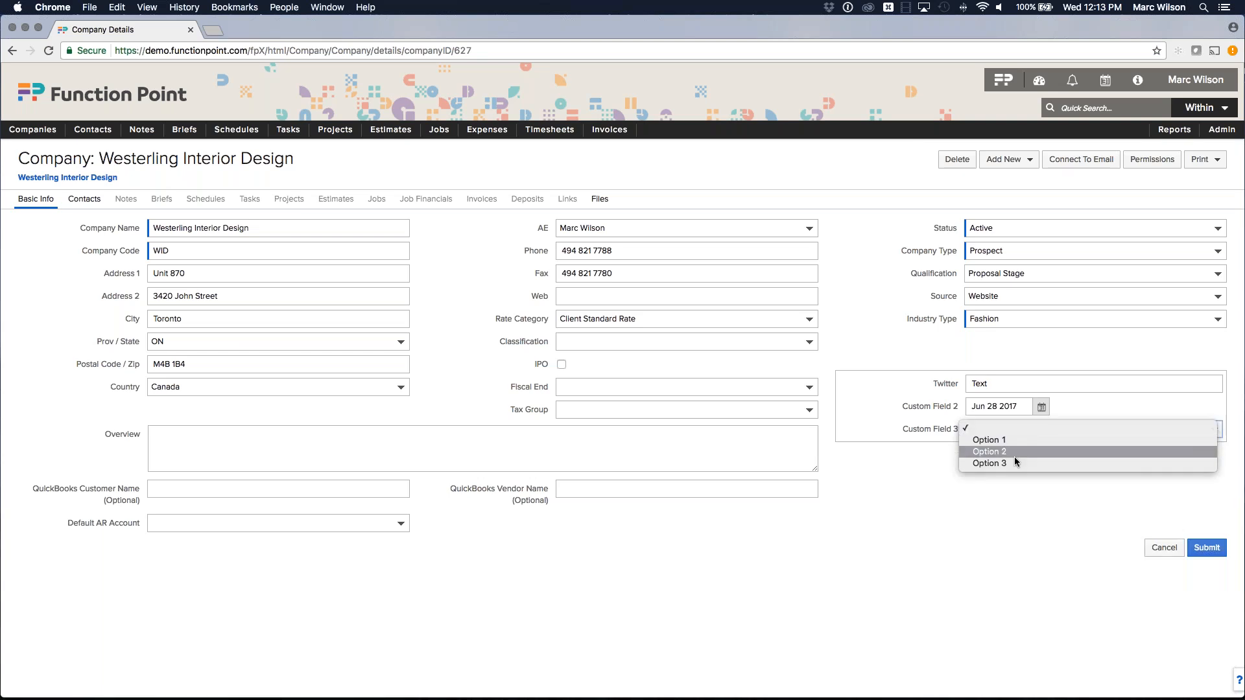
{"action": "left_click", "coordinate": [1014, 454]}
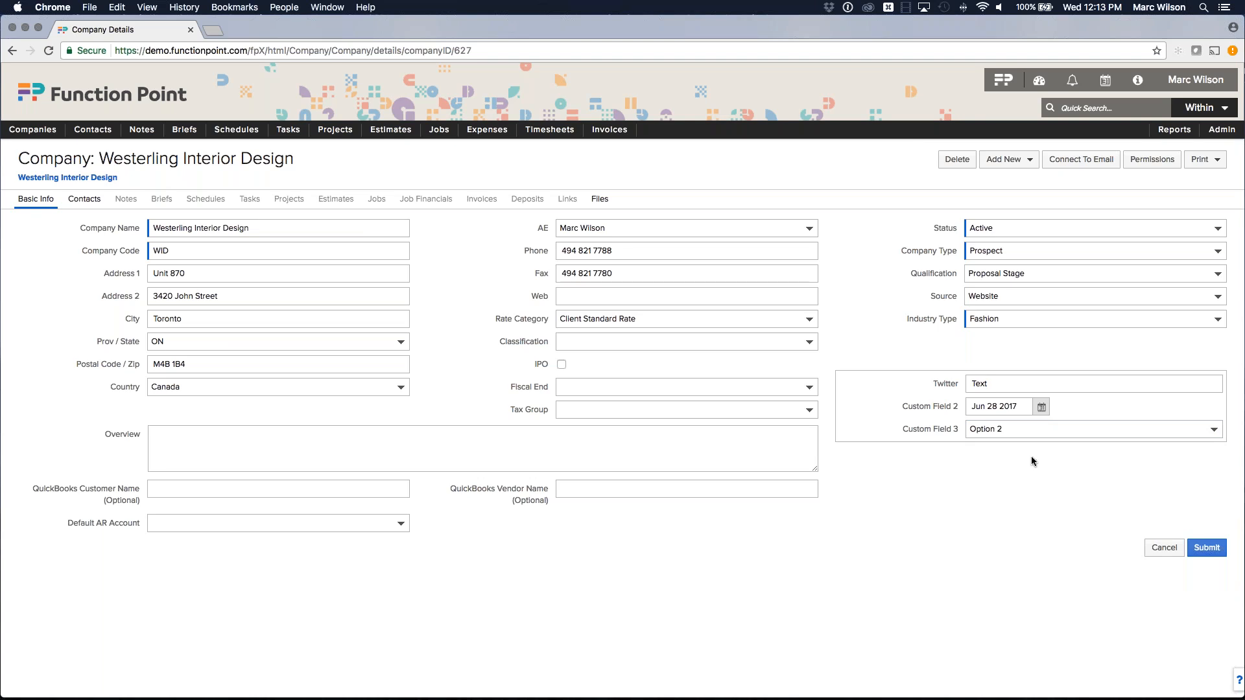
Open Admin > System Set Up > Custom Fields in a new browser tab and switch to it.
{"action": "mouse_move", "coordinate": [1199, 137]}
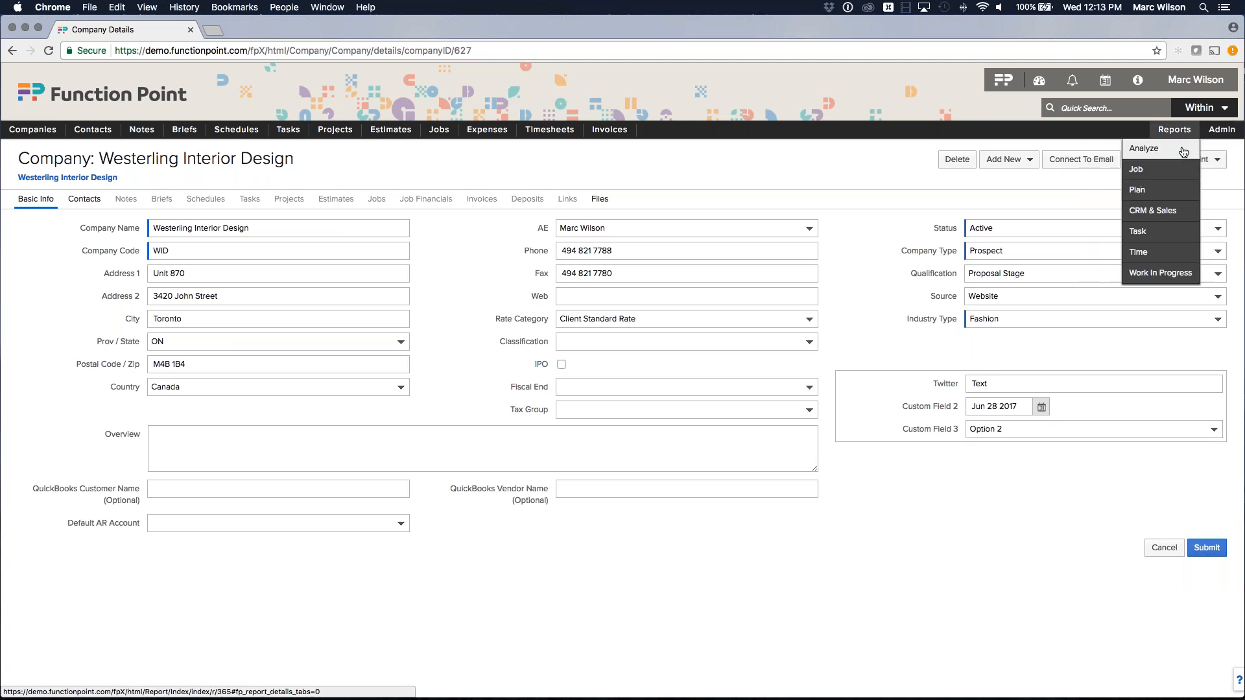
{"action": "mouse_move", "coordinate": [1158, 150]}
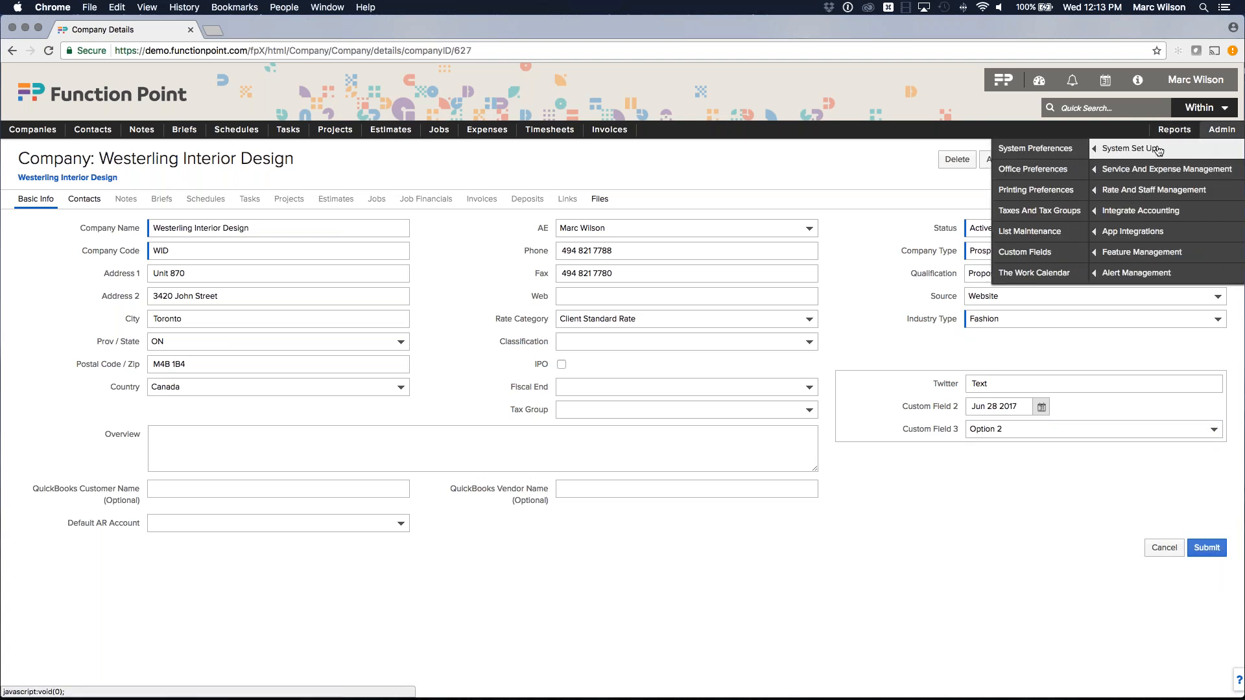
{"action": "right_click", "coordinate": [1022, 255]}
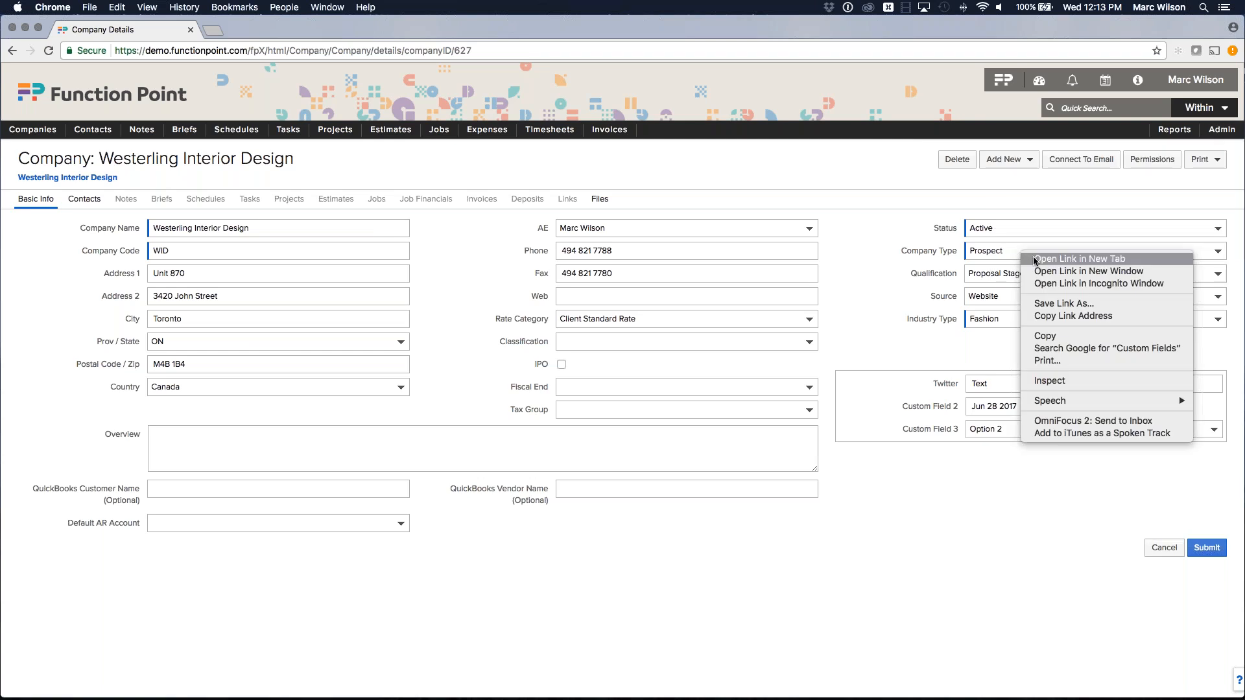
{"action": "left_click", "coordinate": [1032, 259]}
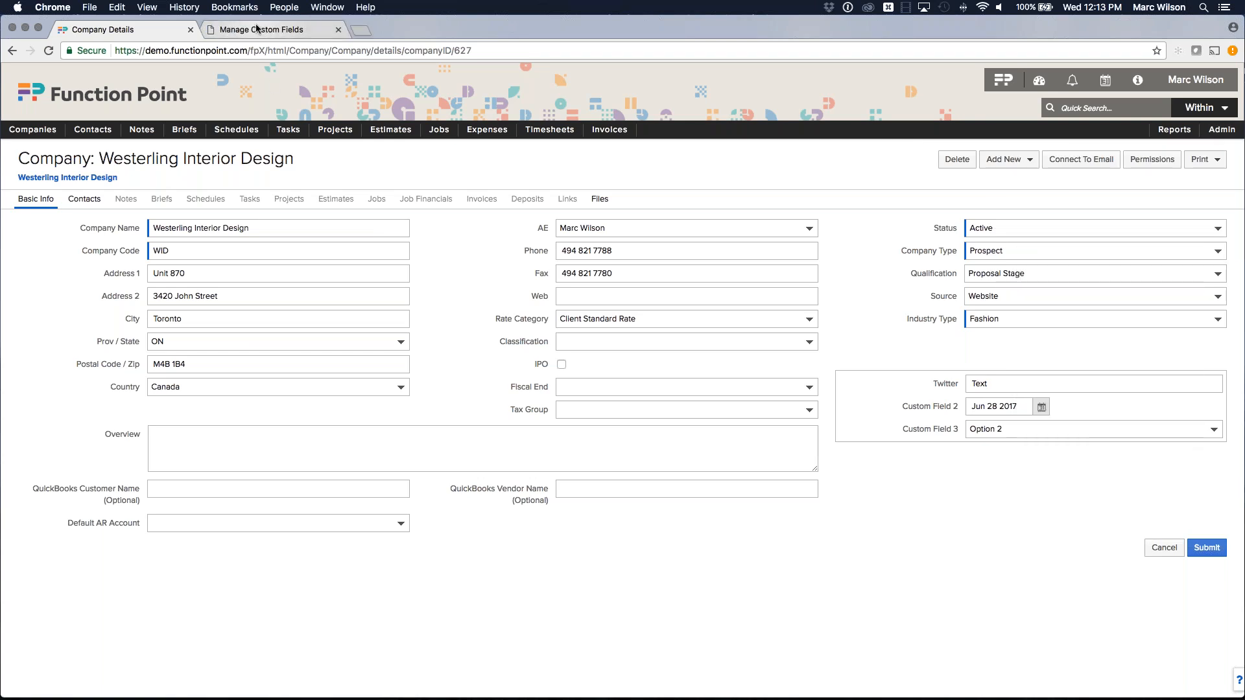
{"action": "left_click", "coordinate": [257, 29]}
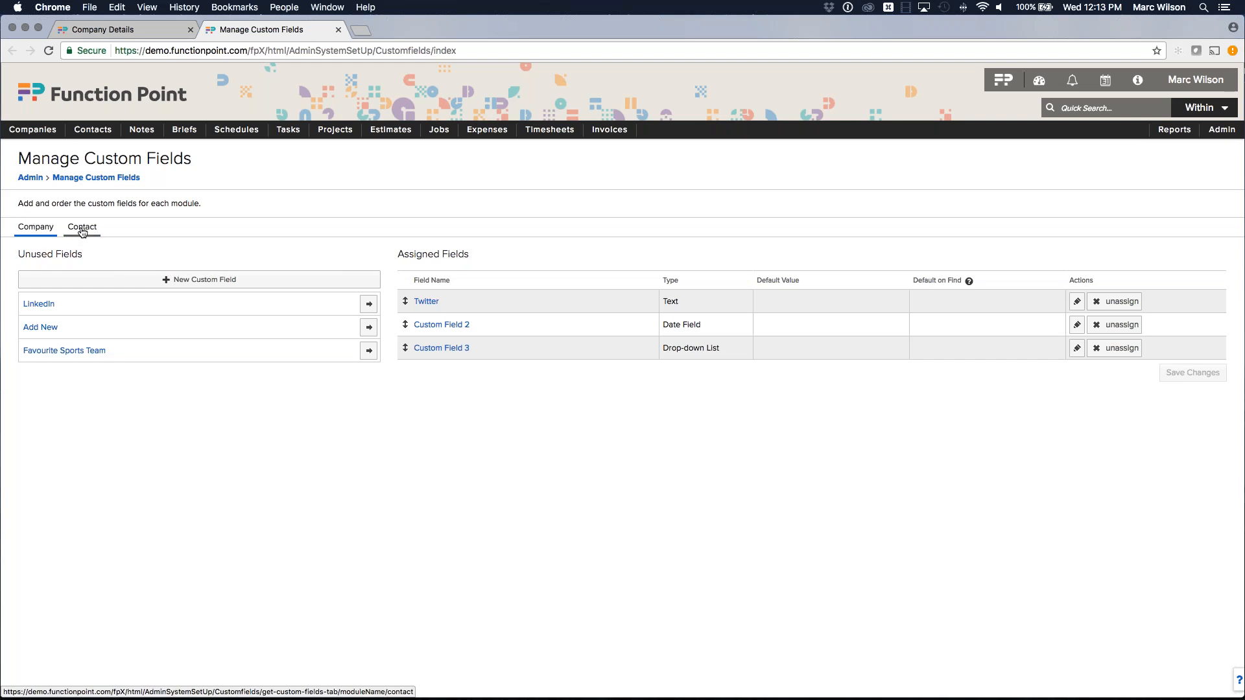
Start a new custom field named 'Dropdown 2' with field type Drop-down List.
{"action": "left_click", "coordinate": [208, 282]}
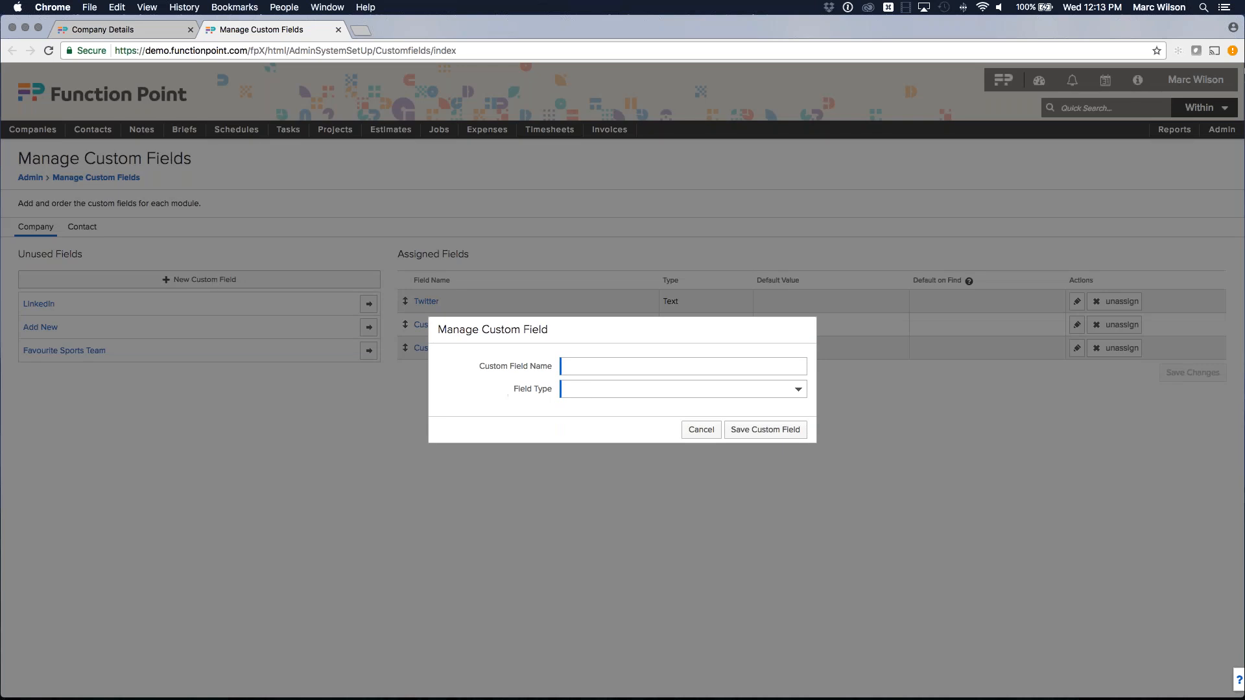
{"action": "left_click", "coordinate": [604, 390]}
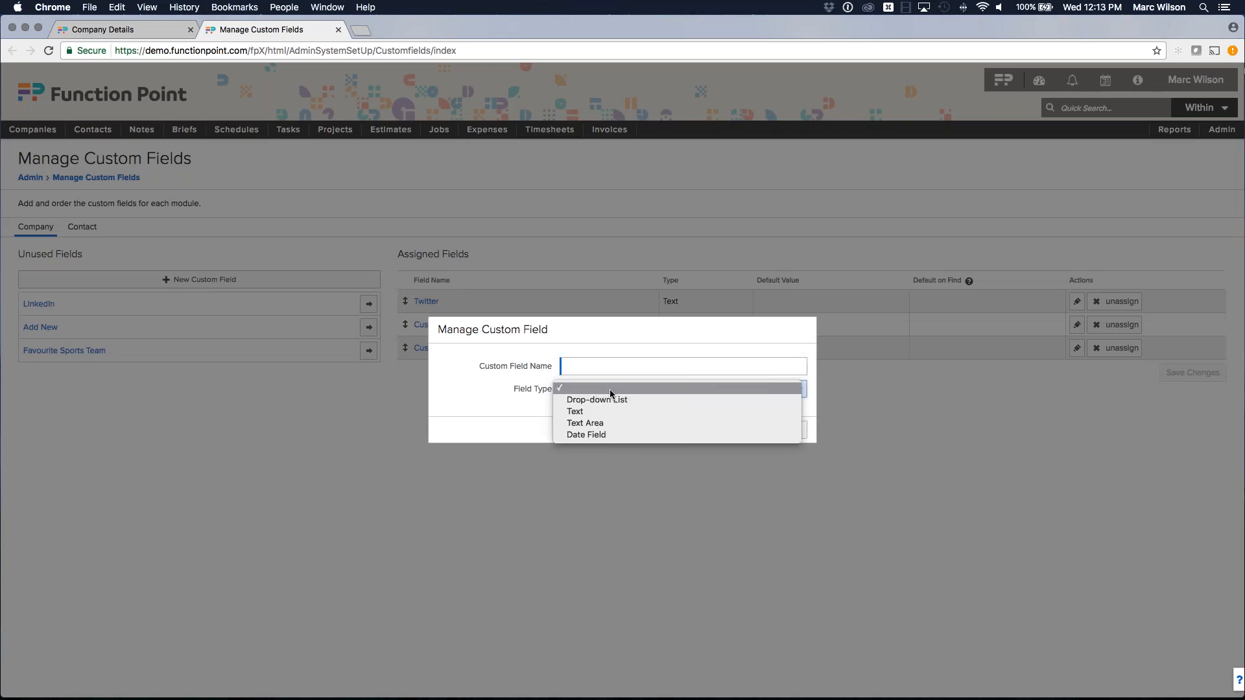
{"action": "left_click", "coordinate": [602, 363]}
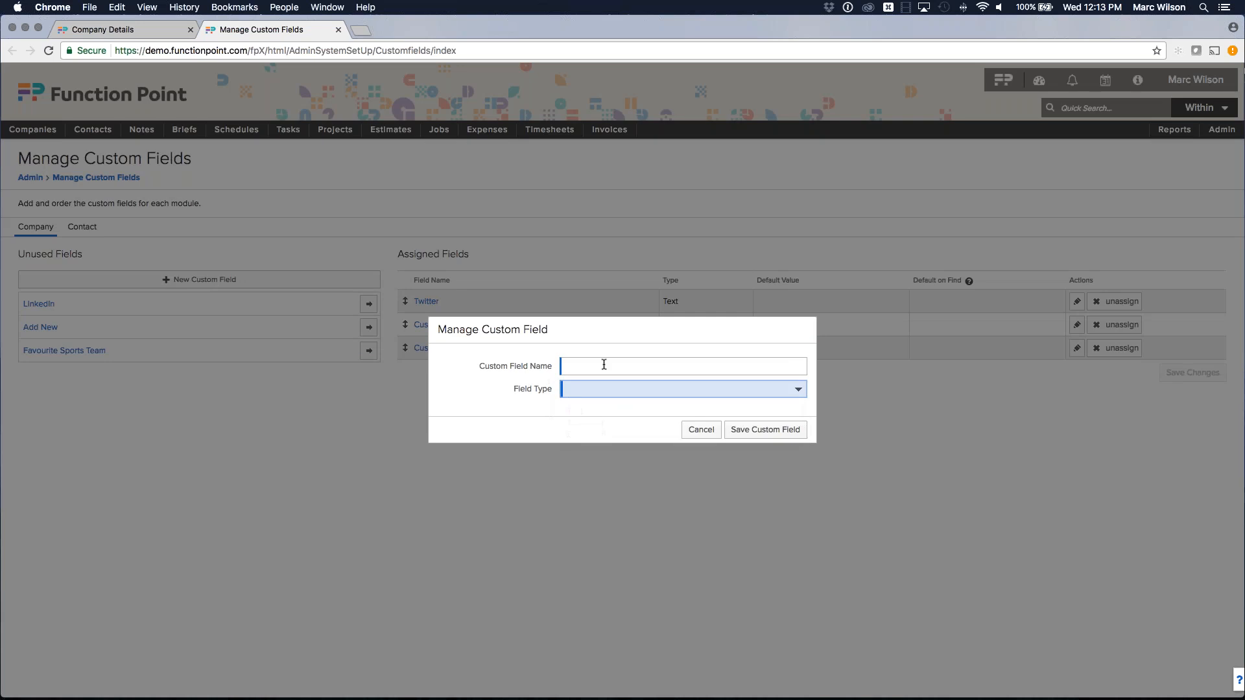
{"action": "left_click", "coordinate": [602, 364]}
{"action": "type", "text": "Dropdown1"}
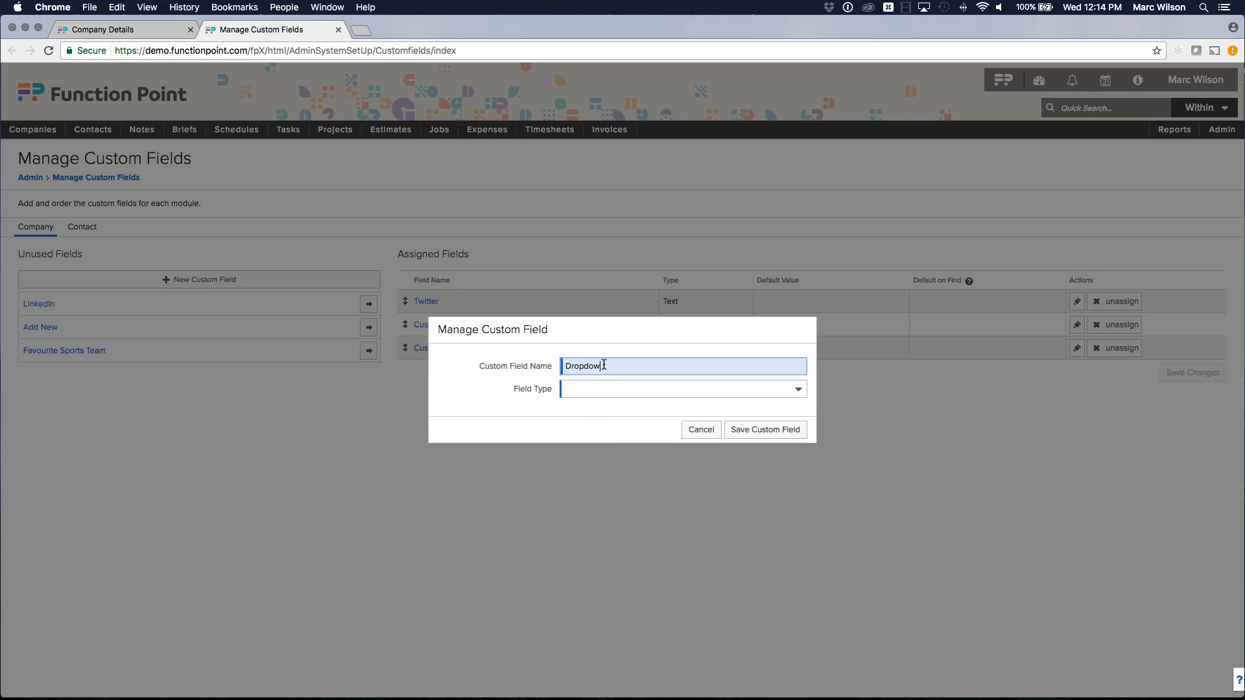
{"action": "key", "text": "BackSpace"}
{"action": "type", "text": "2"}
{"action": "left_click", "coordinate": [604, 365]}
{"action": "left_click", "coordinate": [602, 388]}
{"action": "left_click", "coordinate": [555, 400]}
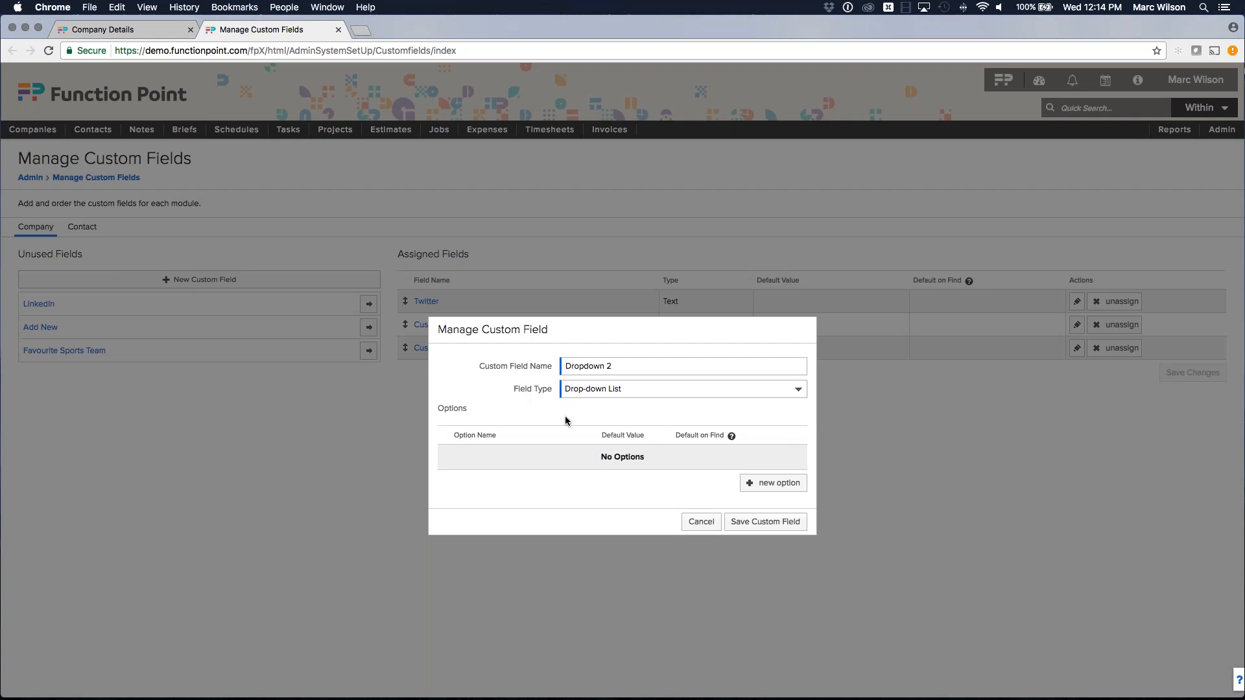
Add drop-down options A, B and C and save the custom field.
{"action": "left_click", "coordinate": [765, 484]}
{"action": "type", "text": "A"}
{"action": "left_click", "coordinate": [773, 507]}
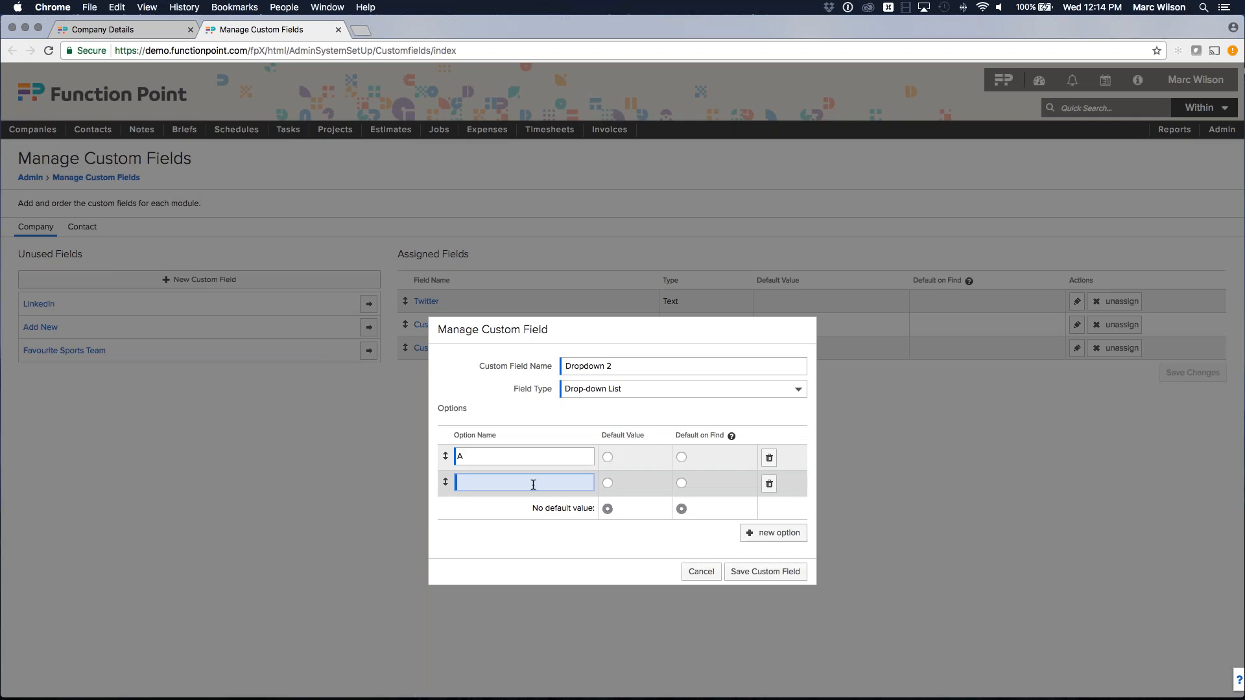
{"action": "type", "text": "B"}
{"action": "left_click", "coordinate": [771, 533]}
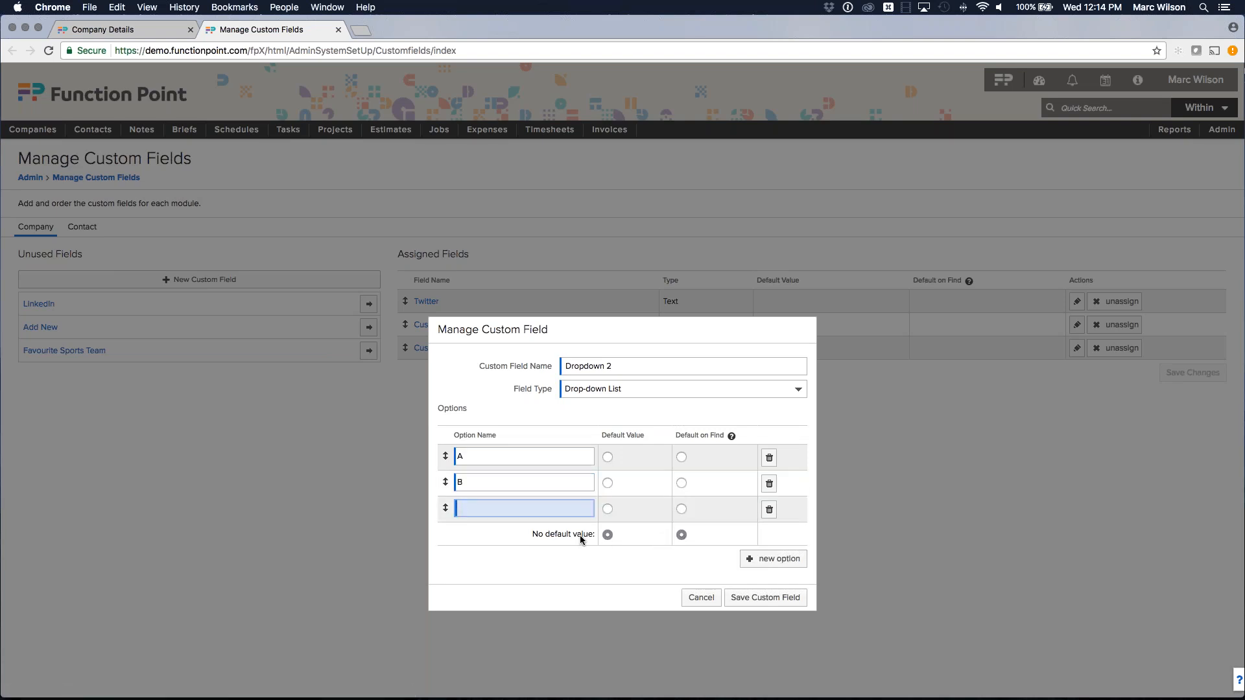
{"action": "type", "text": "C"}
{"action": "left_click", "coordinate": [575, 535]}
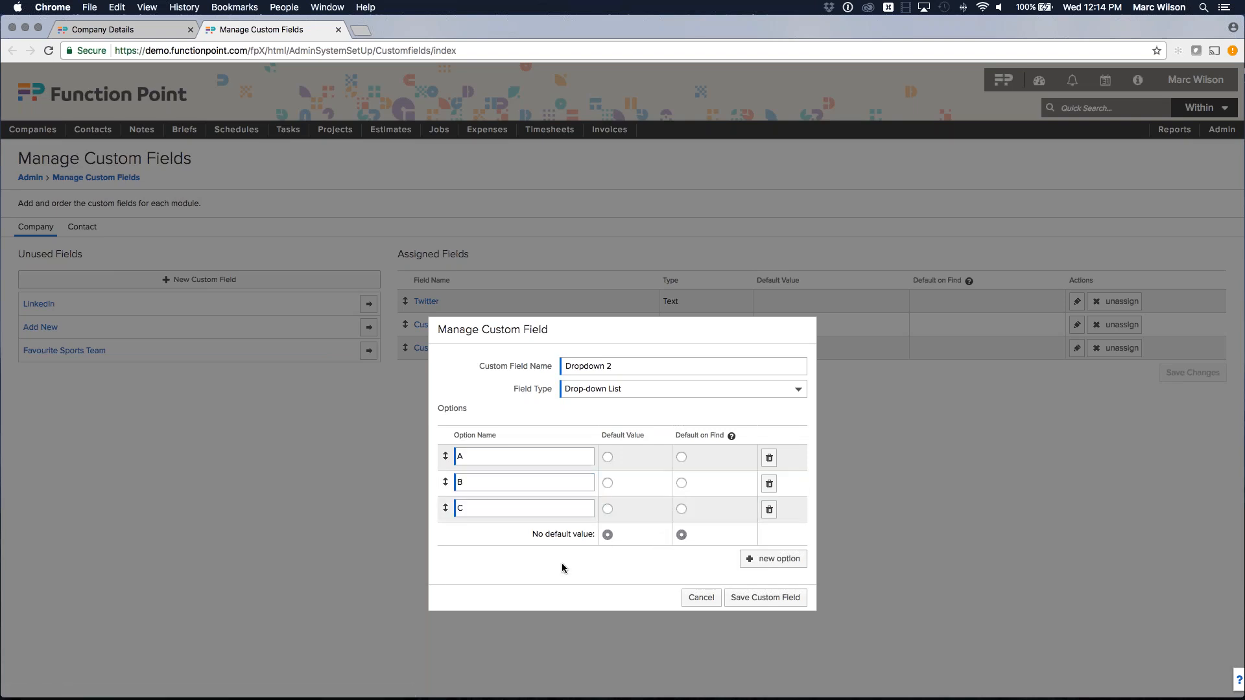
{"action": "left_click", "coordinate": [765, 600]}
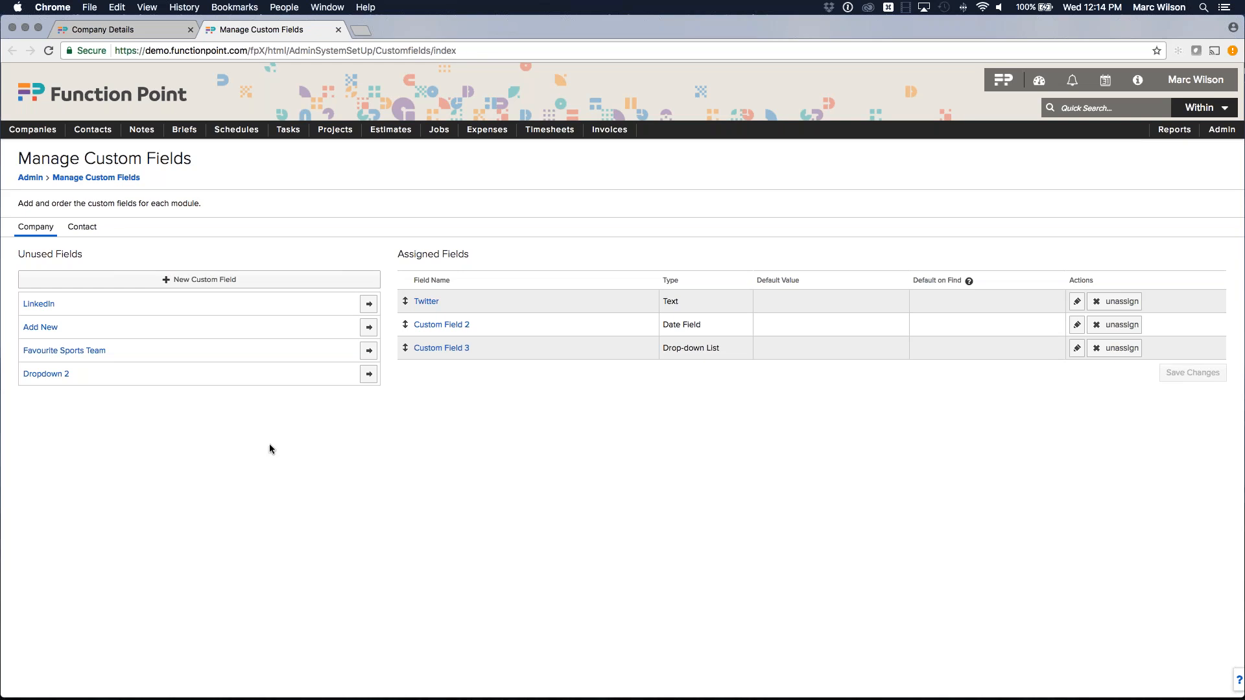
Close the Company Find tab to get back to Westerling Interior Design's edit form.
{"action": "mouse_move", "coordinate": [32, 130]}
{"action": "left_click", "coordinate": [45, 158]}
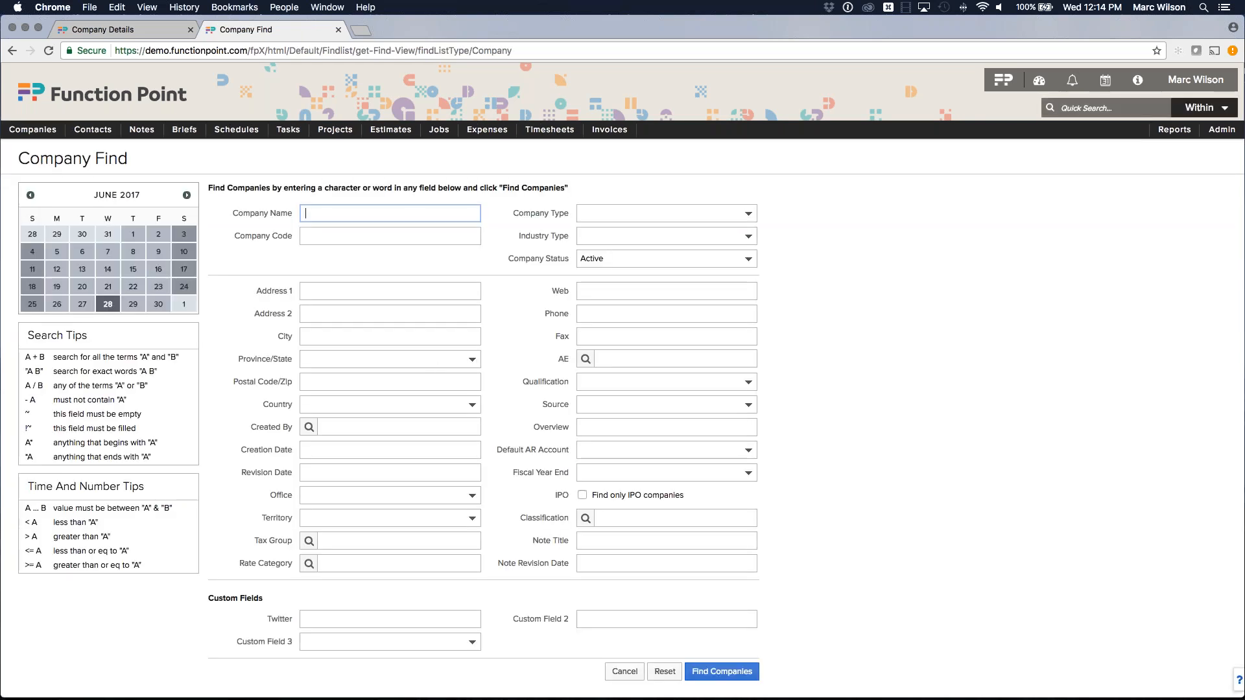
{"action": "left_click_drag", "start_coordinate": [209, 598], "coordinate": [272, 602]}
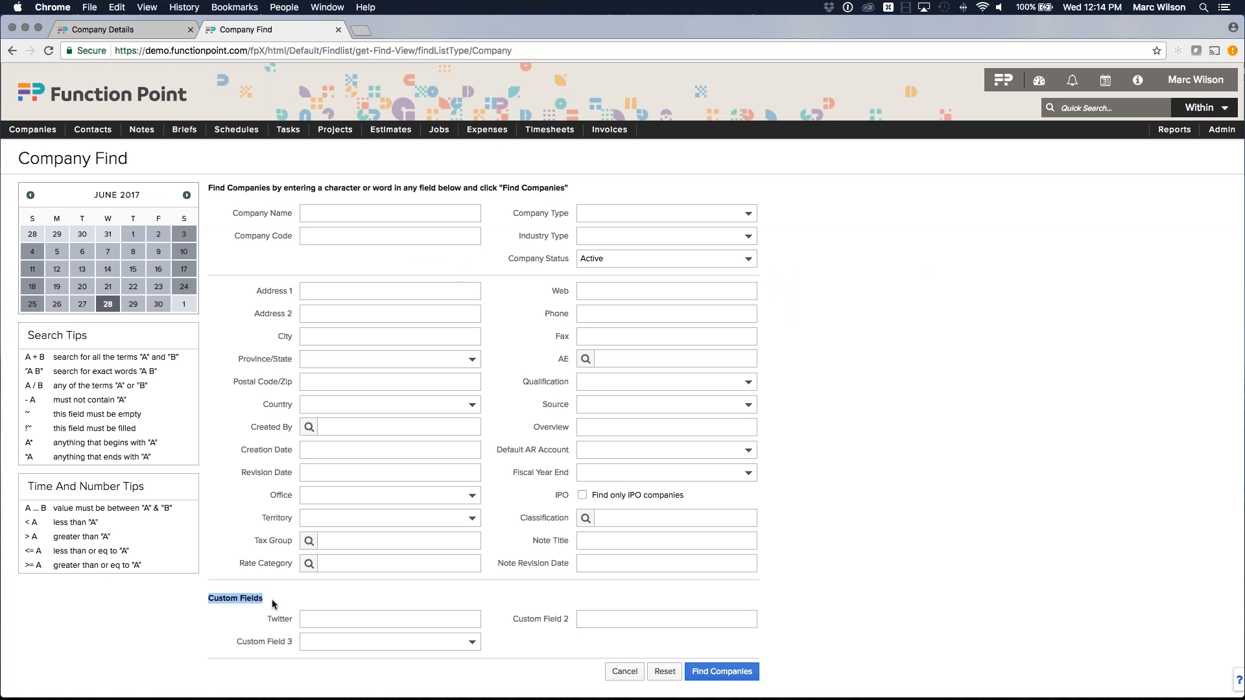
{"action": "left_click", "coordinate": [247, 594]}
{"action": "left_click", "coordinate": [338, 29]}
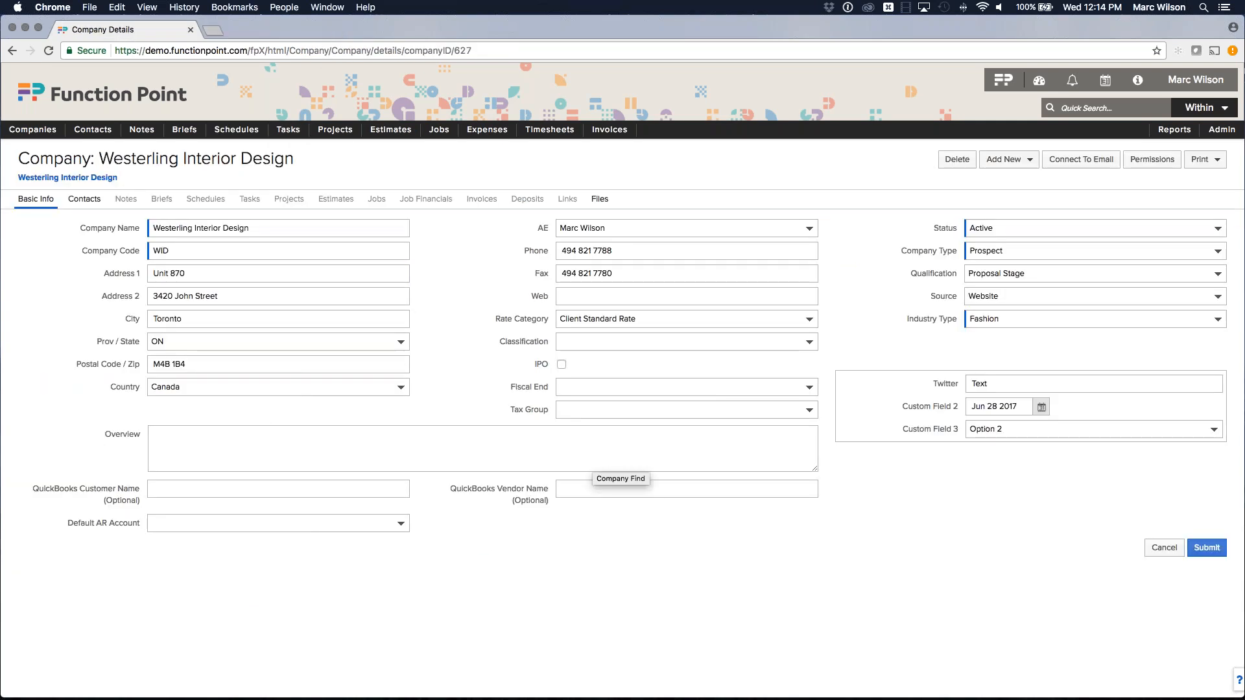
Submit the company record changes, then go to Companies > Find Company.
{"action": "left_click", "coordinate": [1206, 549]}
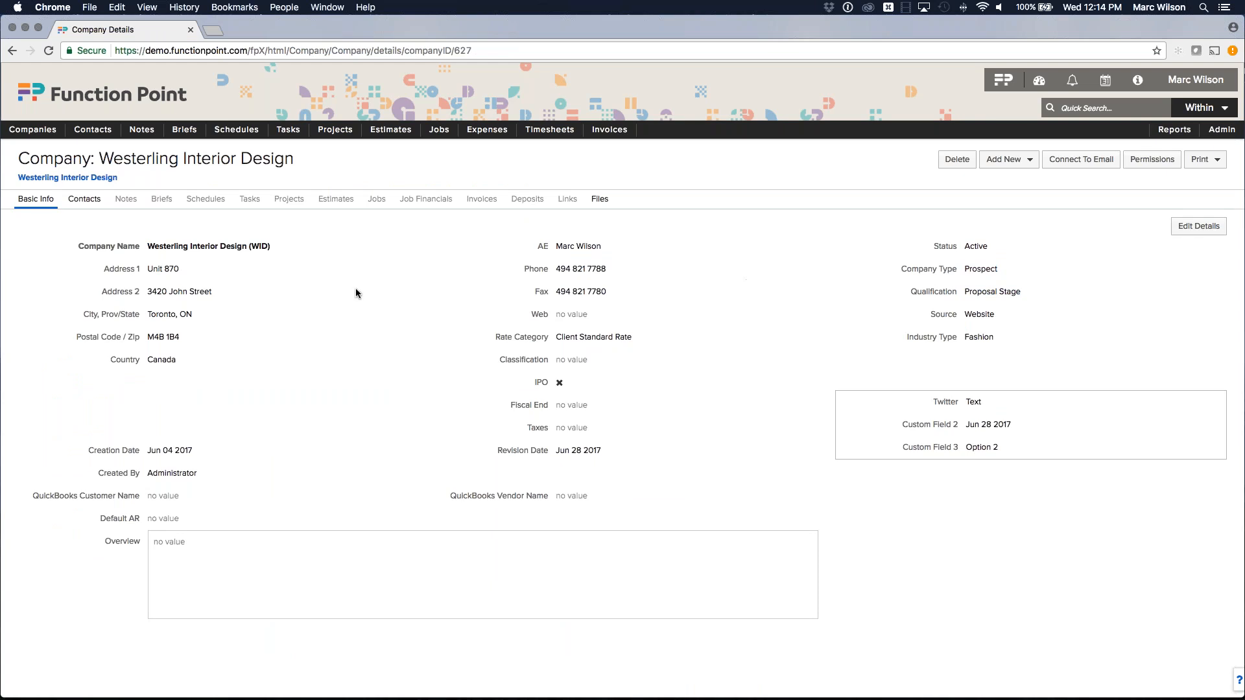
{"action": "left_click", "coordinate": [34, 148]}
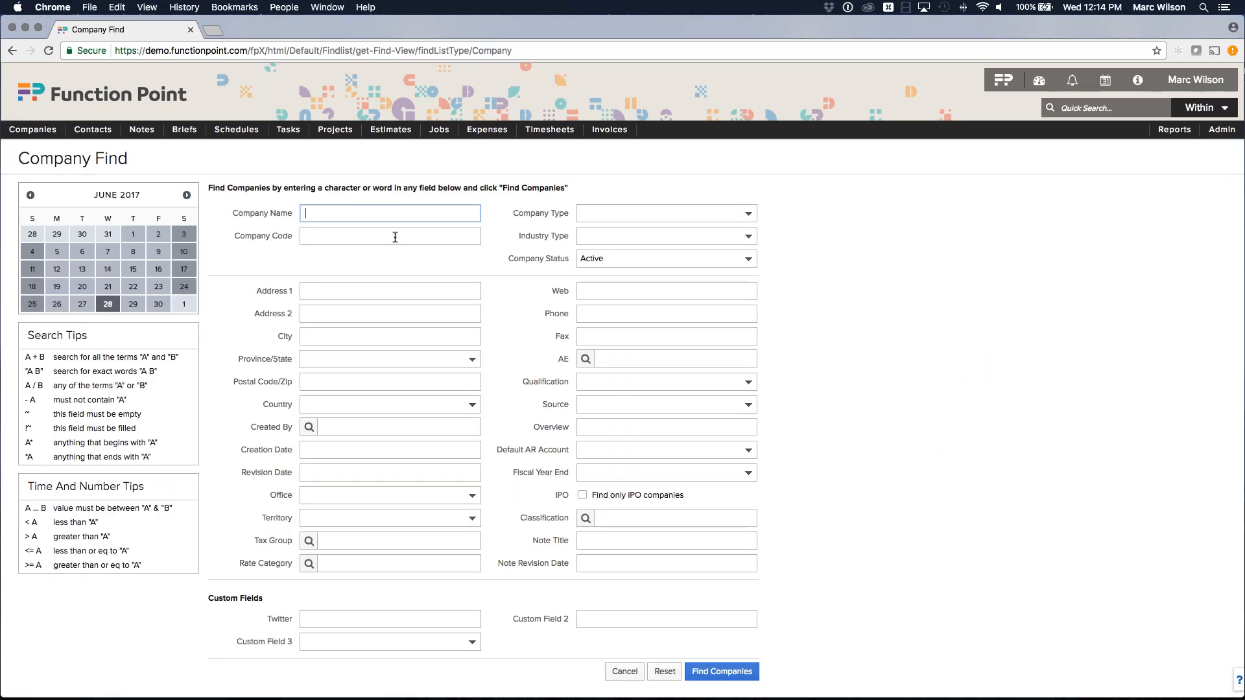
Search companies by the chosen account executive with qualification Proposal Stage.
{"action": "left_click", "coordinate": [616, 360]}
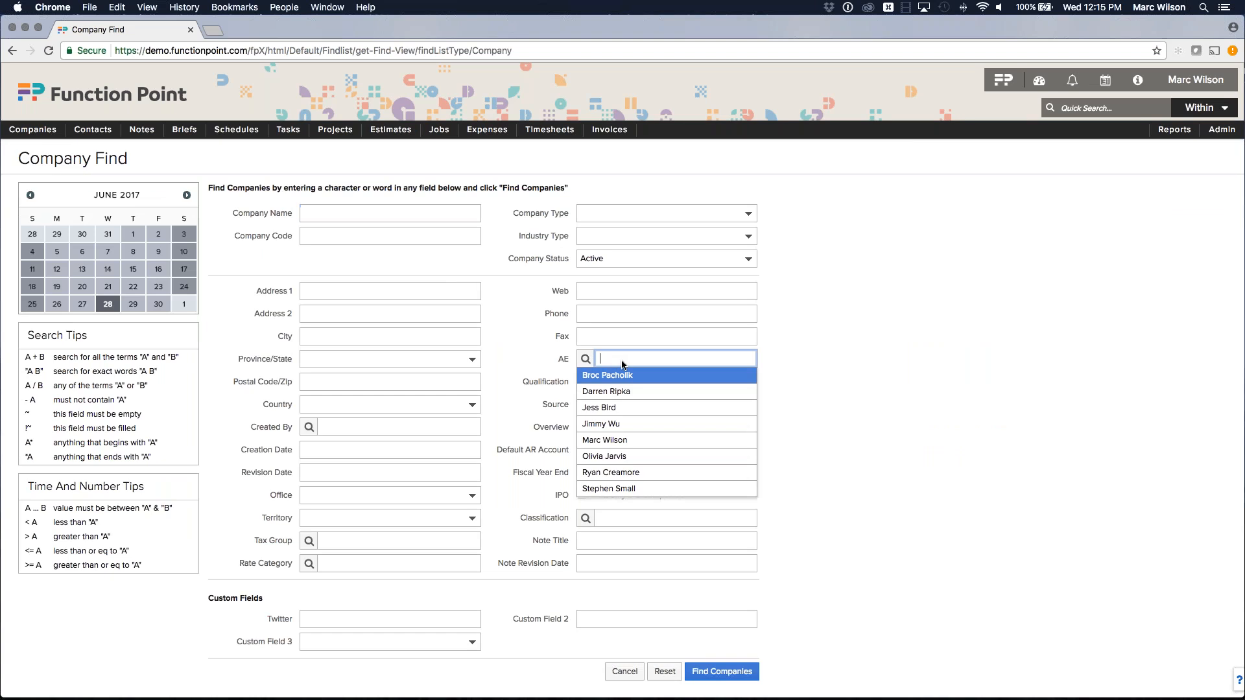
{"action": "left_click", "coordinate": [612, 441]}
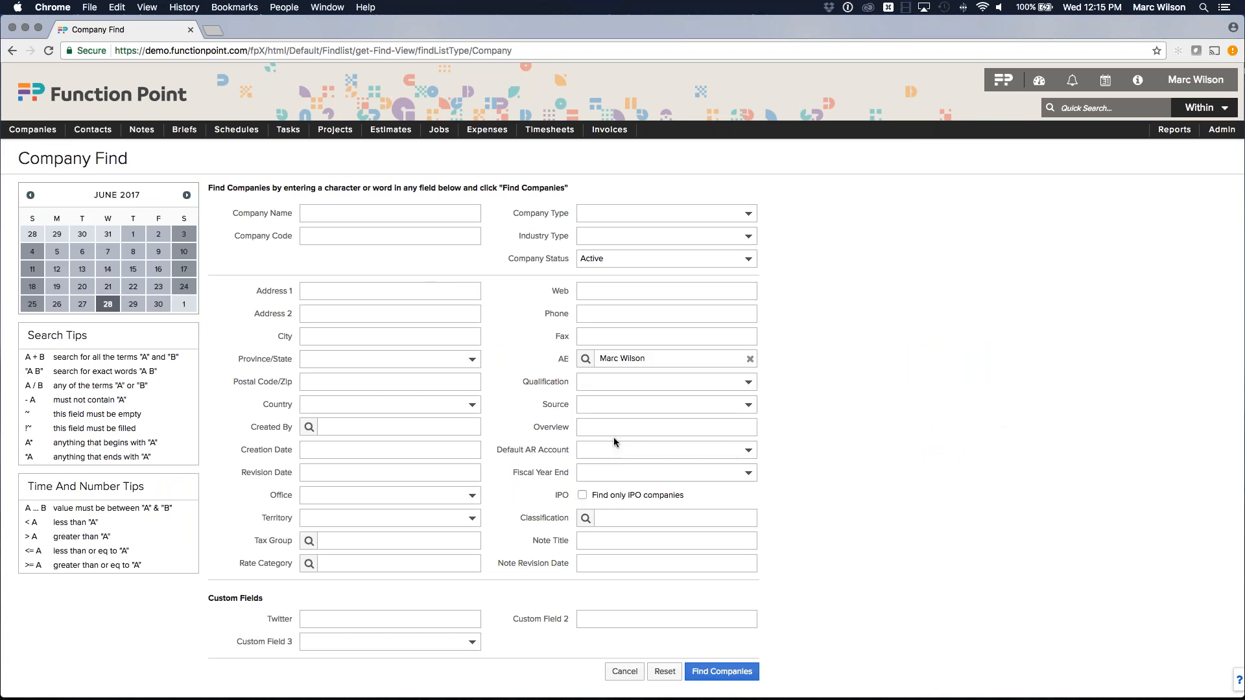
{"action": "left_click", "coordinate": [625, 383]}
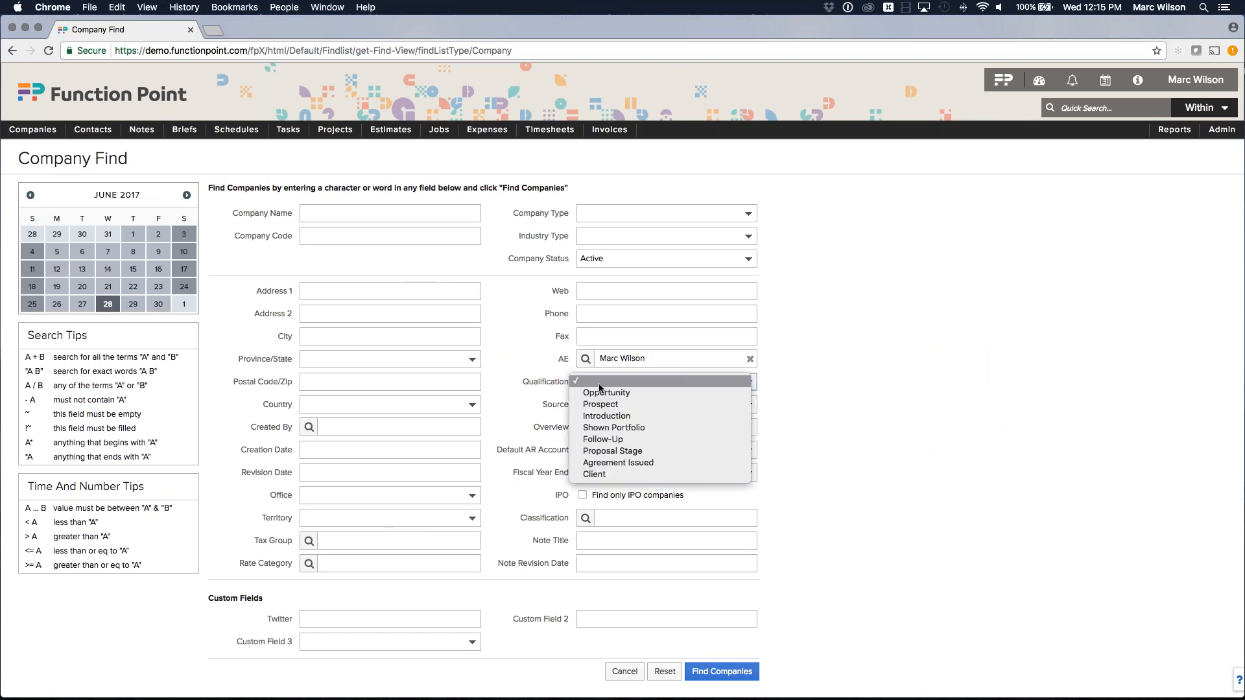
{"action": "left_click", "coordinate": [618, 452]}
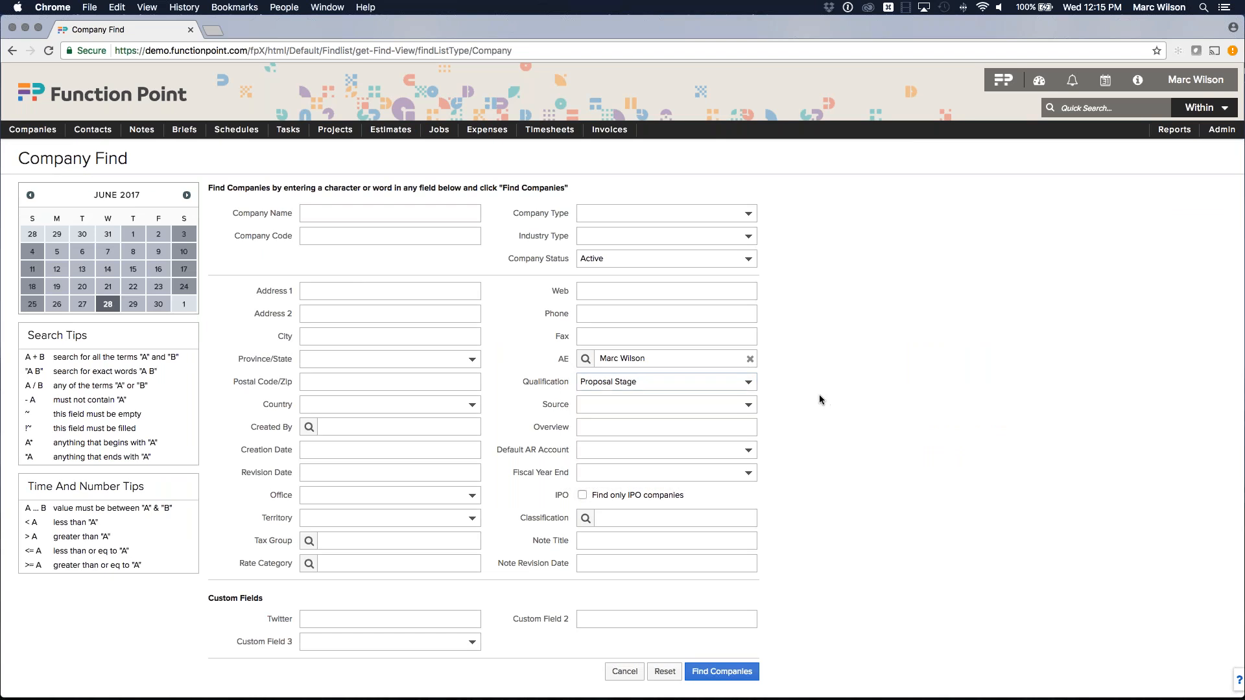
{"action": "left_click", "coordinate": [746, 213]}
{"action": "left_click", "coordinate": [723, 672]}
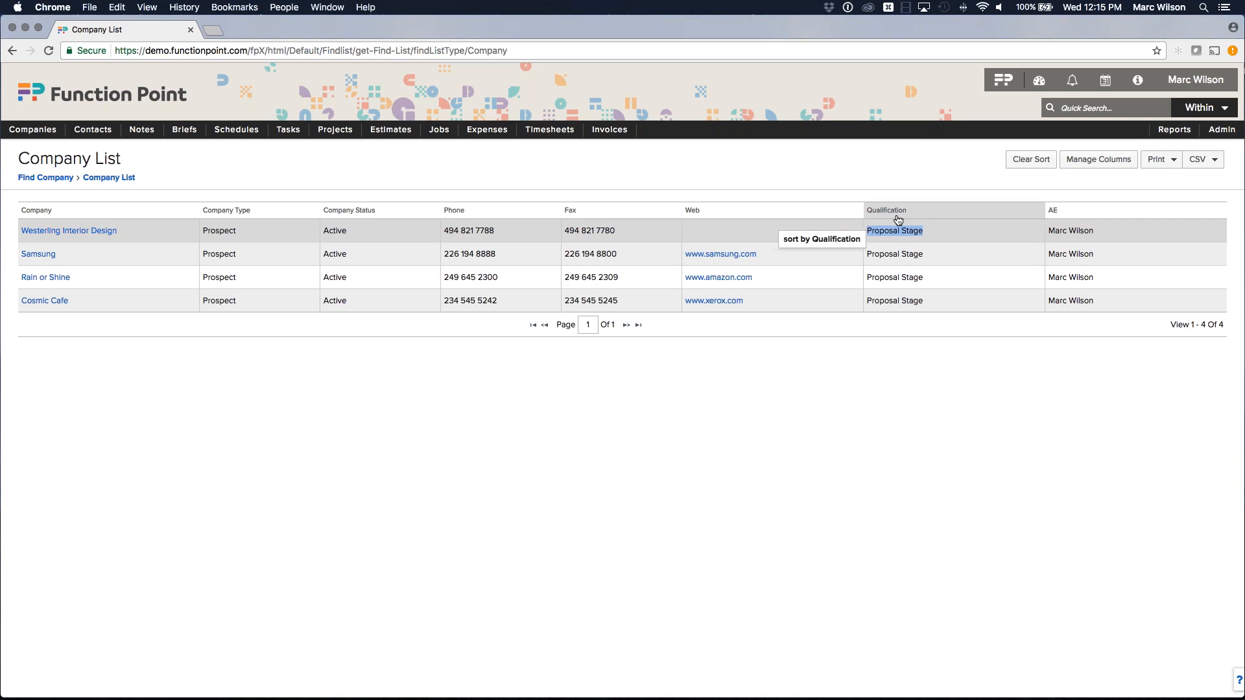
{"action": "left_click", "coordinate": [1096, 160]}
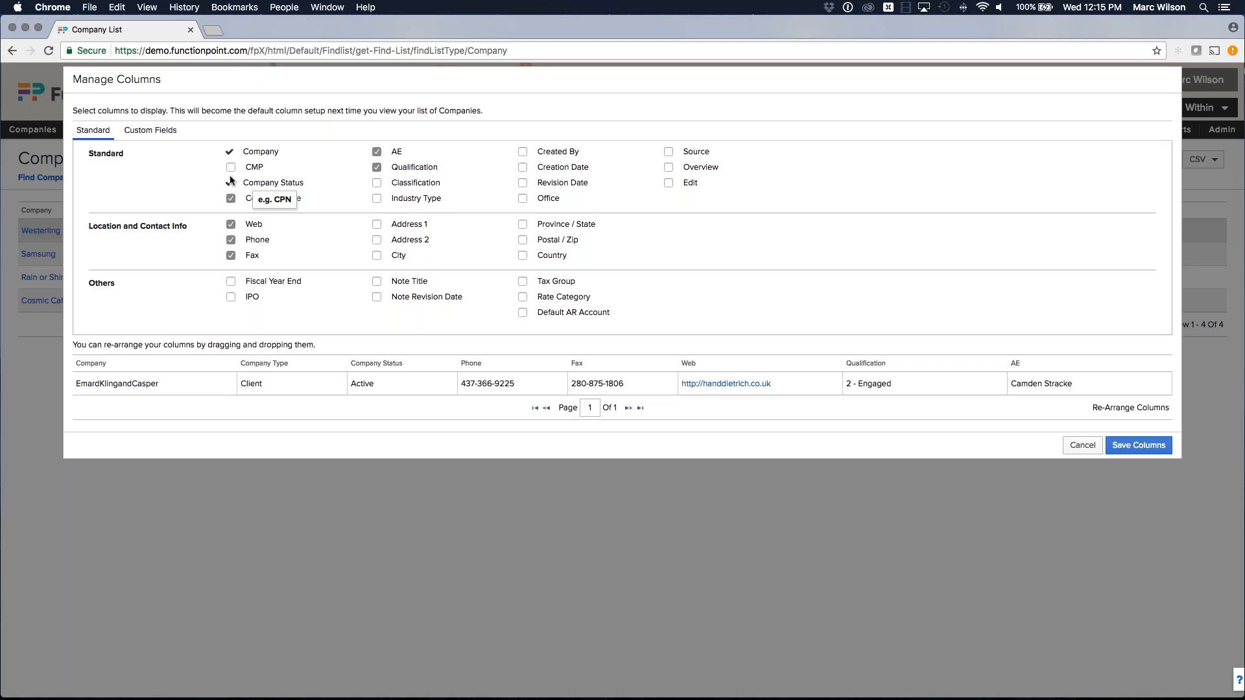
{"action": "left_click", "coordinate": [134, 133]}
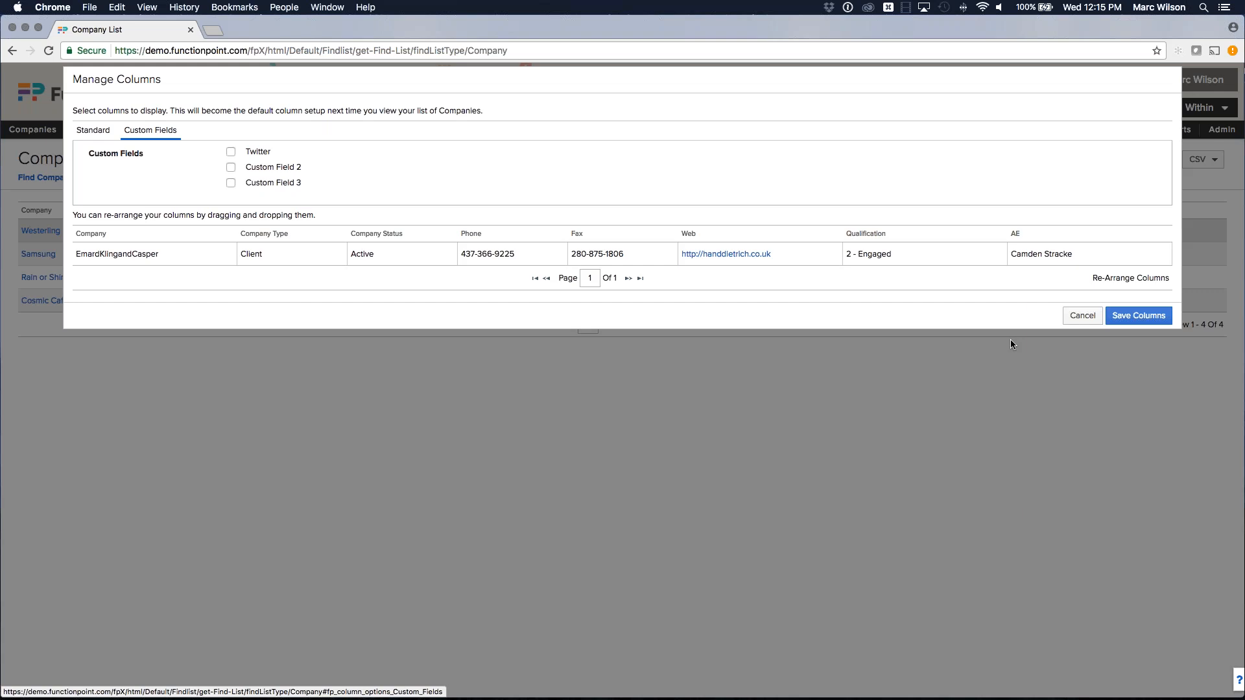
{"action": "left_click", "coordinate": [1081, 315]}
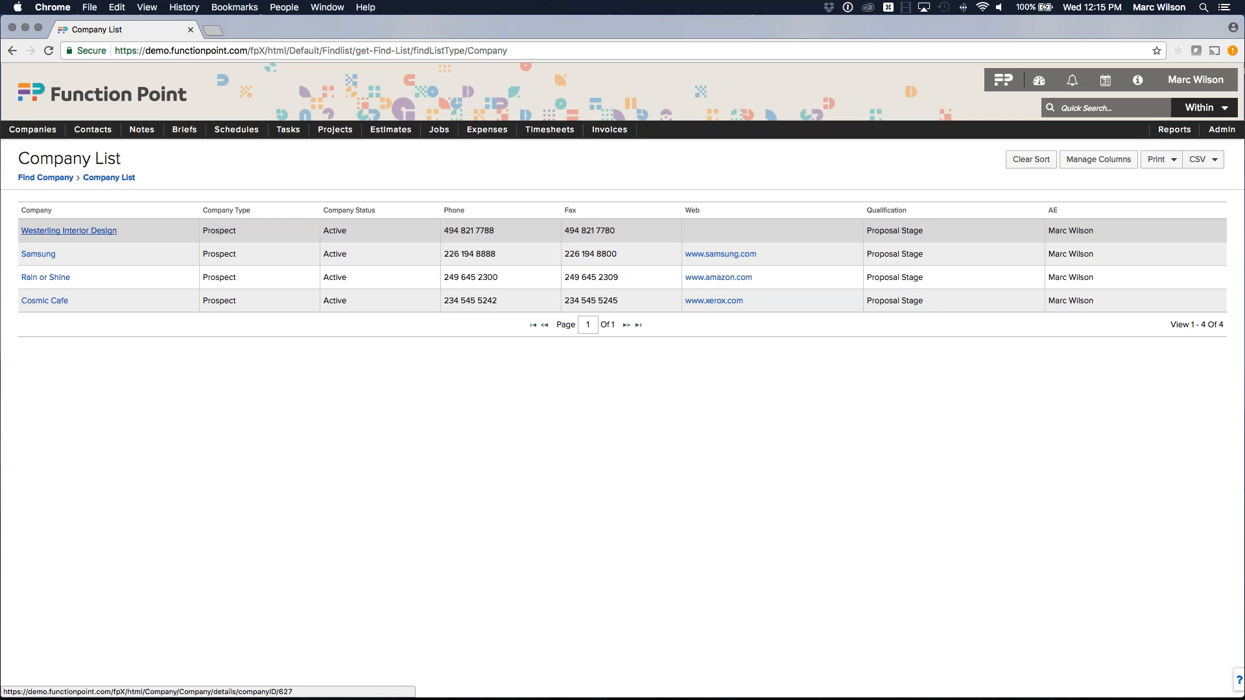
From Westerling Interior Design's Contacts tab, start an Add Note form for the contact.
{"action": "left_click", "coordinate": [100, 233]}
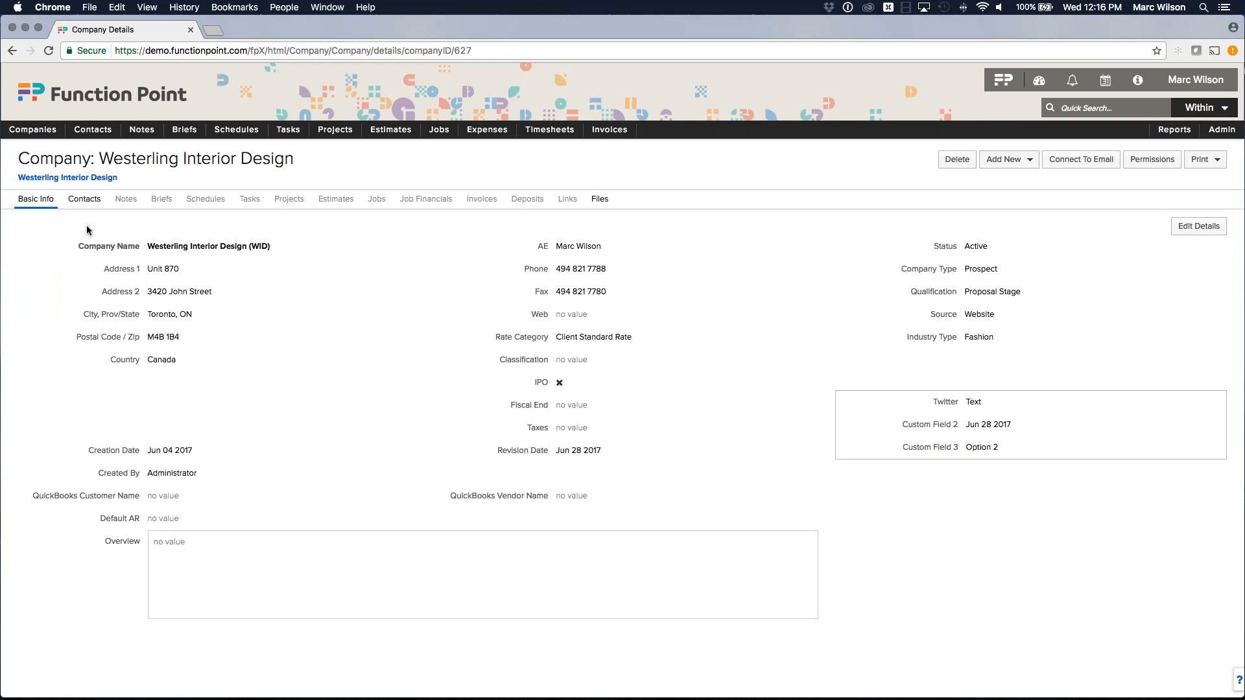
{"action": "left_click", "coordinate": [88, 202]}
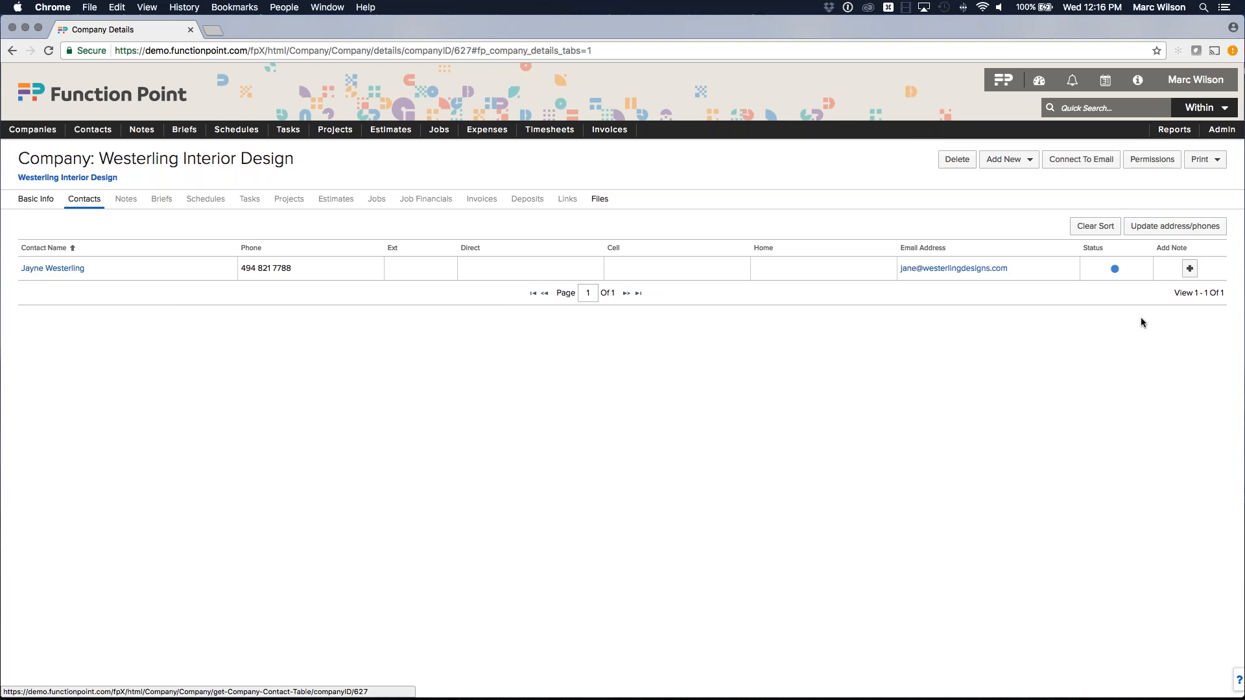
{"action": "left_click", "coordinate": [1191, 270]}
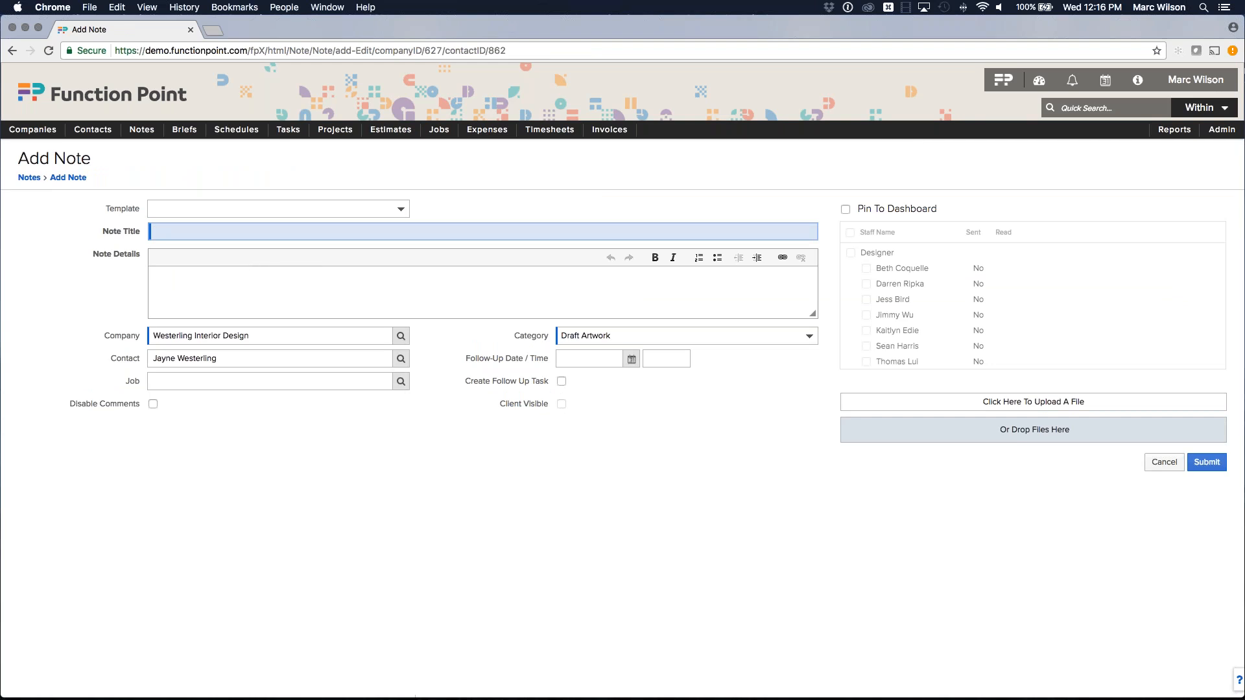
Title the note 'Spoke with' plus the contact's name; details: 'Reviewing details, following up in 1 week'.
{"action": "left_click", "coordinate": [189, 336]}
{"action": "left_click", "coordinate": [199, 358]}
{"action": "left_click", "coordinate": [104, 316]}
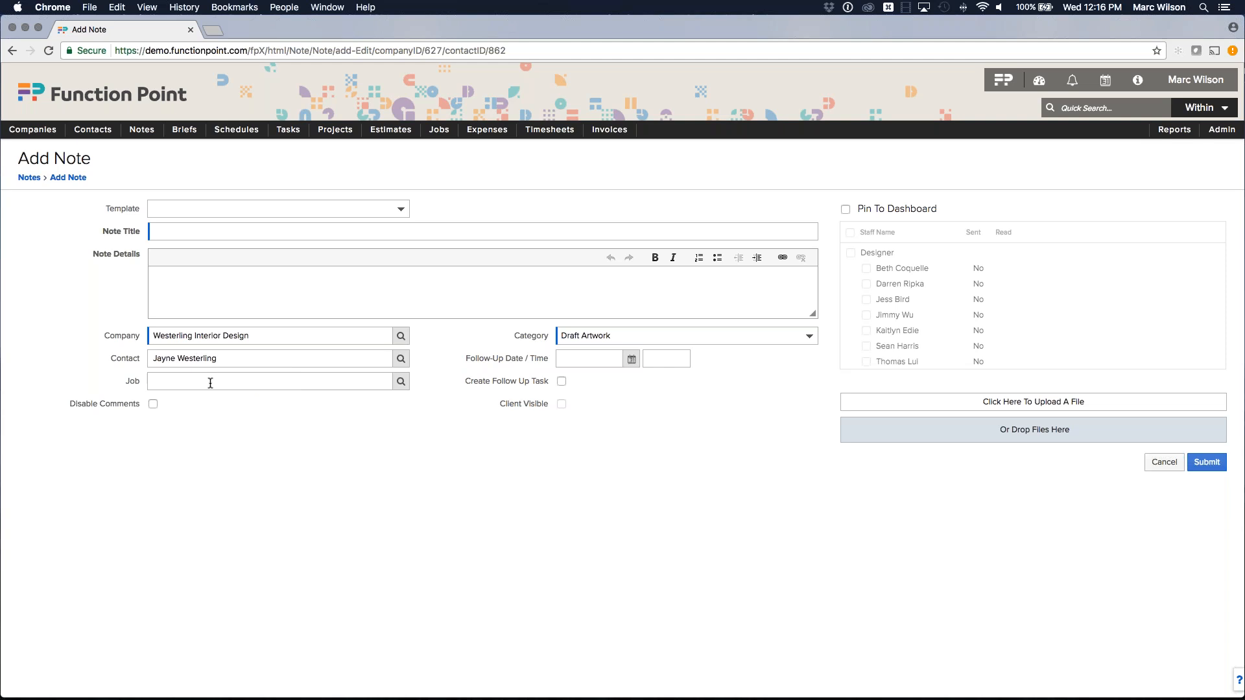
{"action": "mouse_move", "coordinate": [140, 130]}
{"action": "mouse_move", "coordinate": [148, 194]}
{"action": "left_click", "coordinate": [180, 231]}
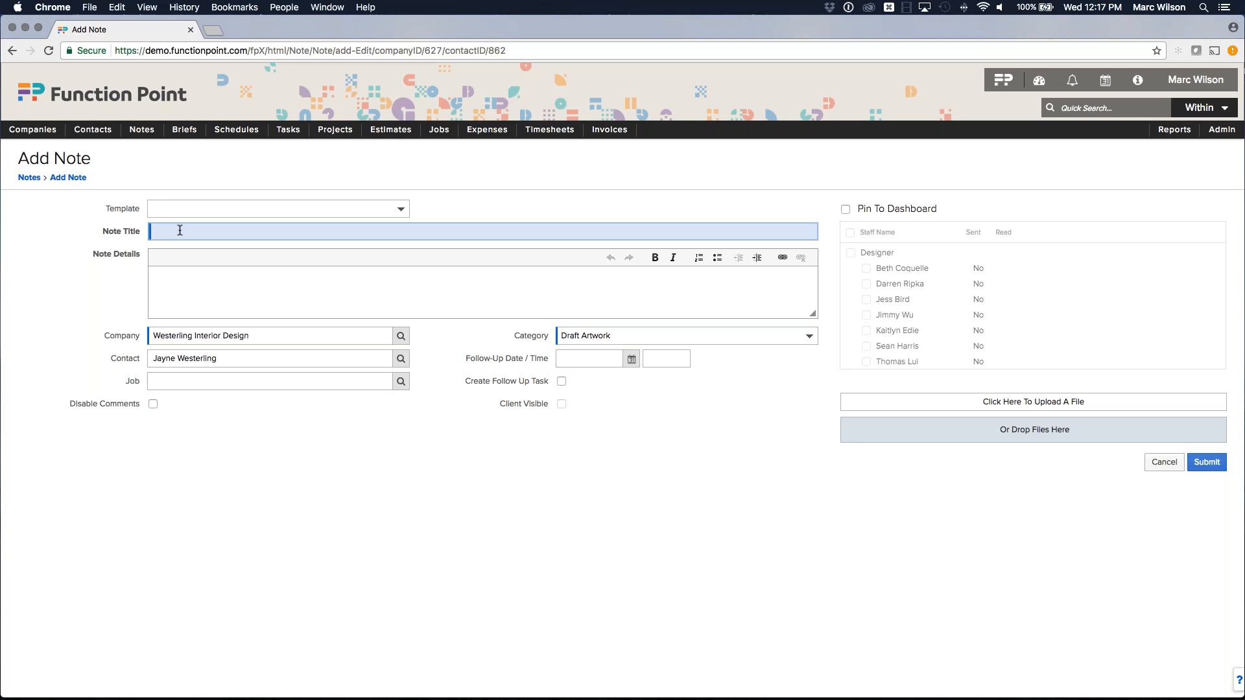
{"action": "type", "text": "Spoke withj"}
{"action": "key", "text": "BackSpace"}
{"action": "key", "text": "BackSpace"}
{"action": "key", "text": "BackSpace"}
{"action": "key", "text": "BackSpace"}
{"action": "key", "text": "BackSpace"}
{"action": "type", "text": "ith Jayne"}
{"action": "left_click", "coordinate": [184, 285]}
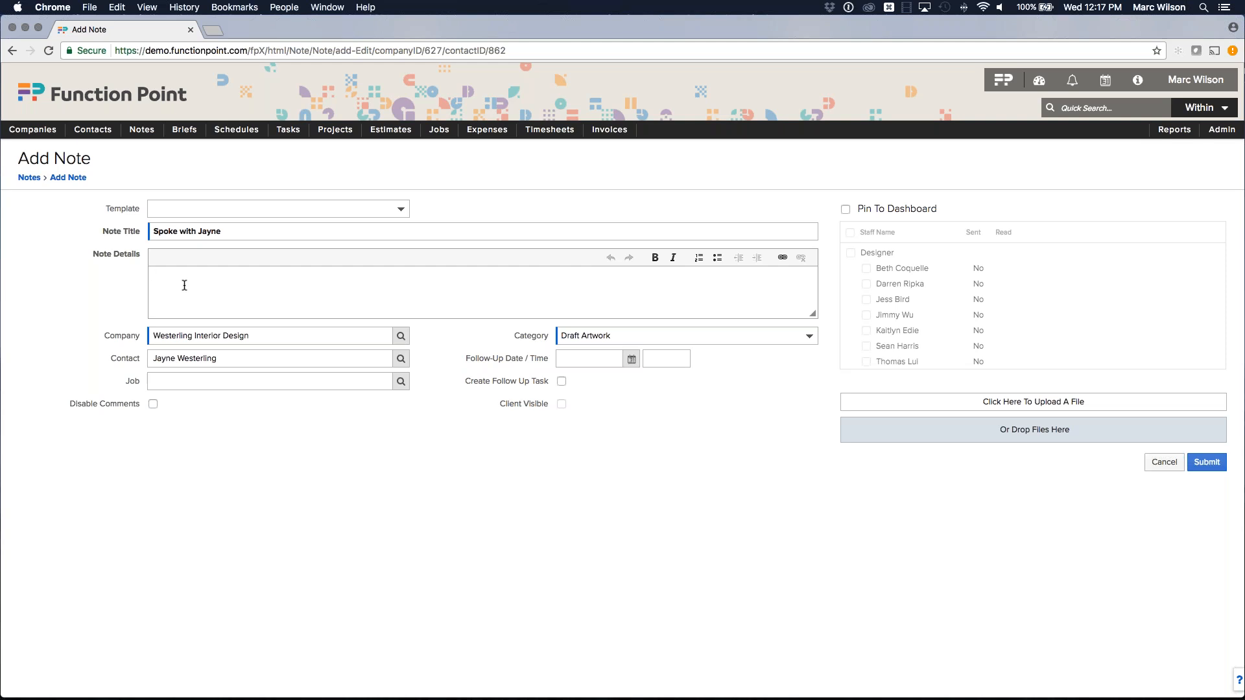
{"action": "type", "text": "Reviewing details, following up in 1 week."}
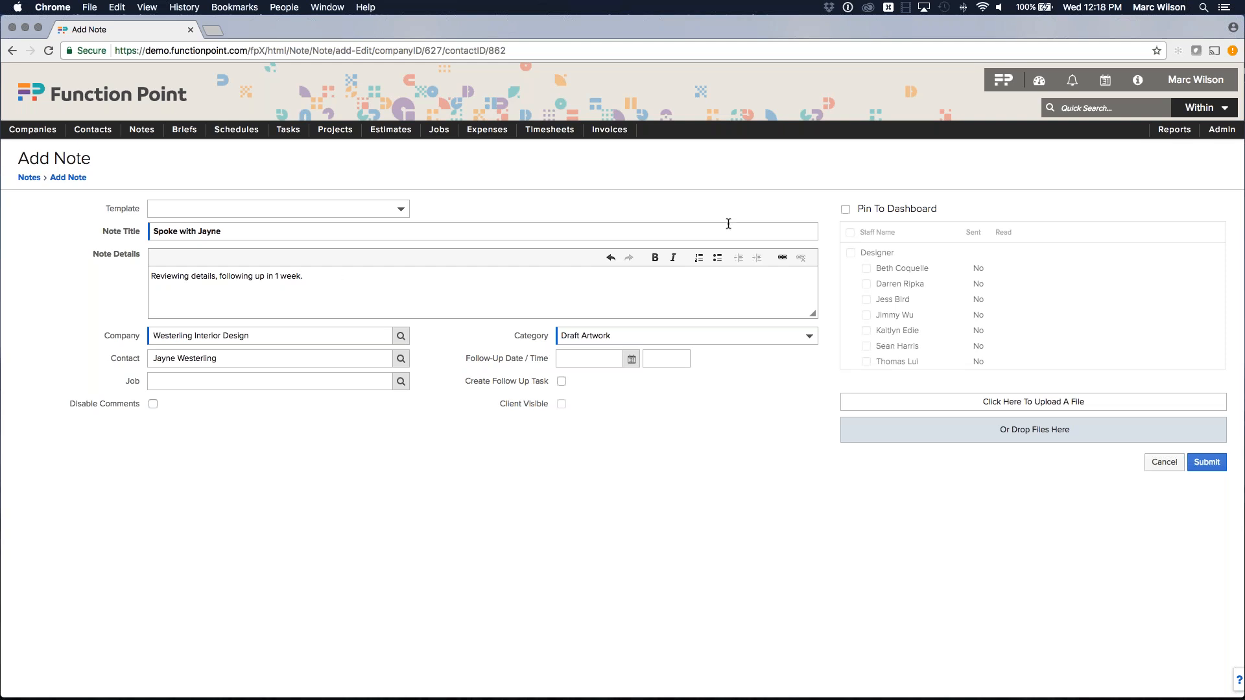
Toggle the note's dashboard pin off again and set its category to Current Status.
{"action": "left_click", "coordinate": [865, 209]}
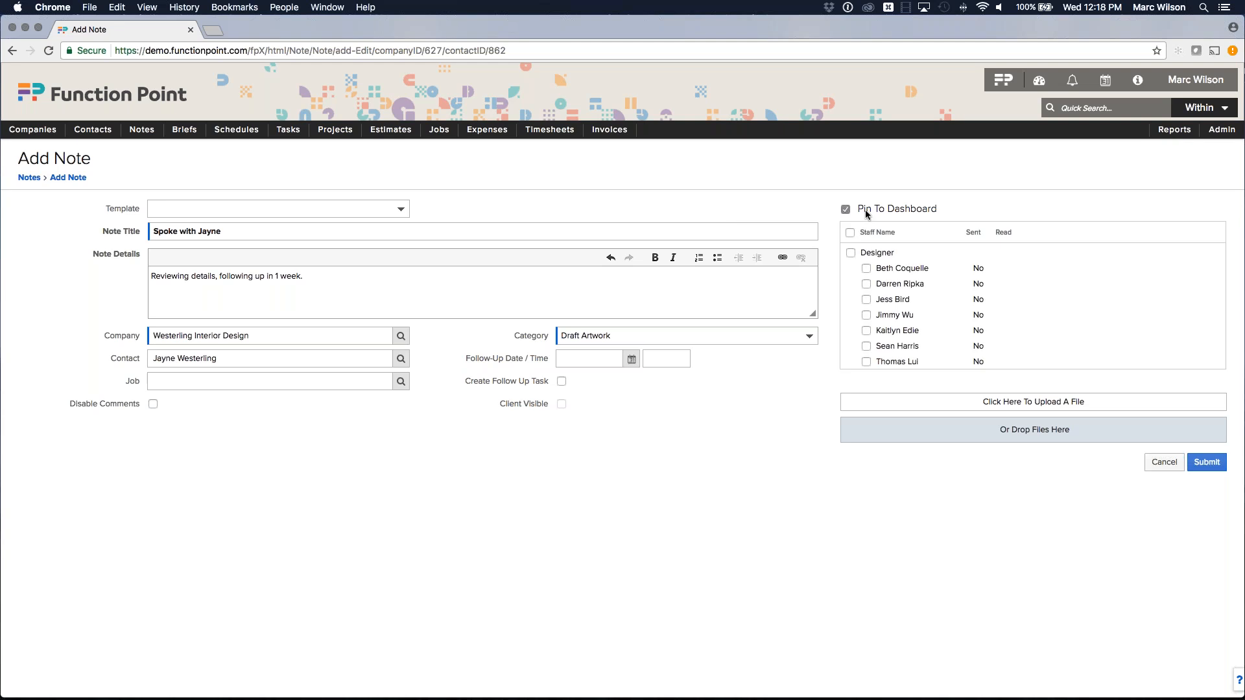
{"action": "left_click", "coordinate": [865, 209]}
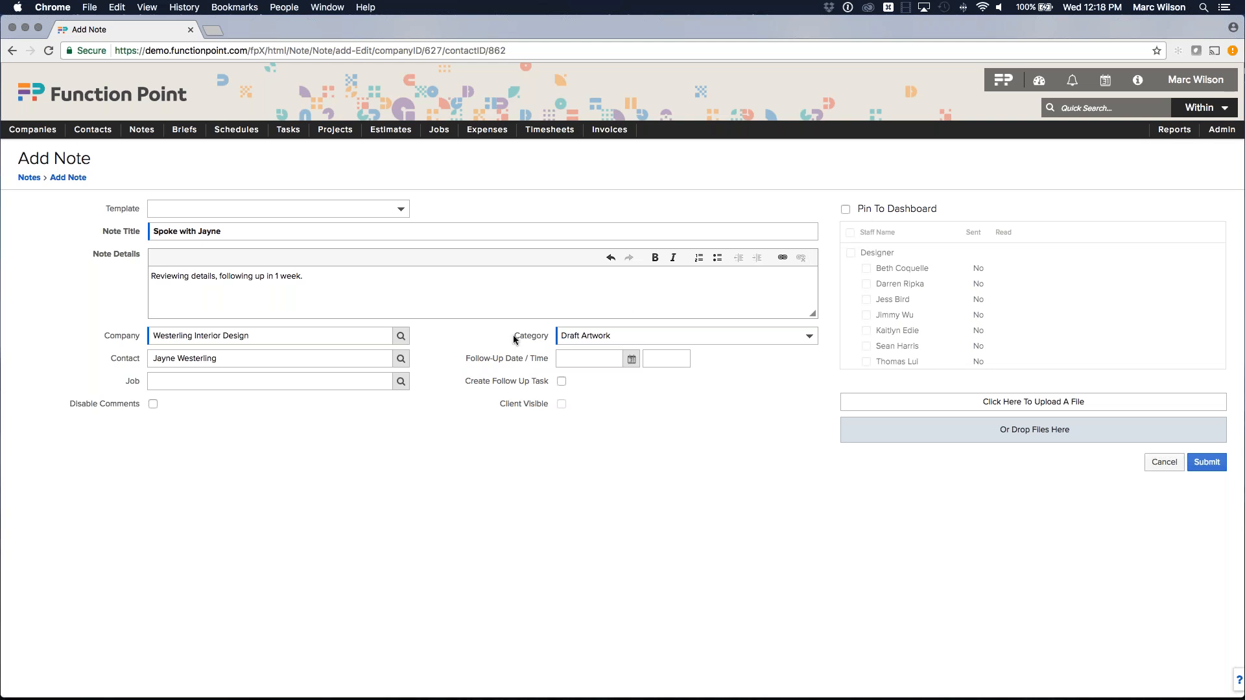
{"action": "left_click", "coordinate": [630, 335]}
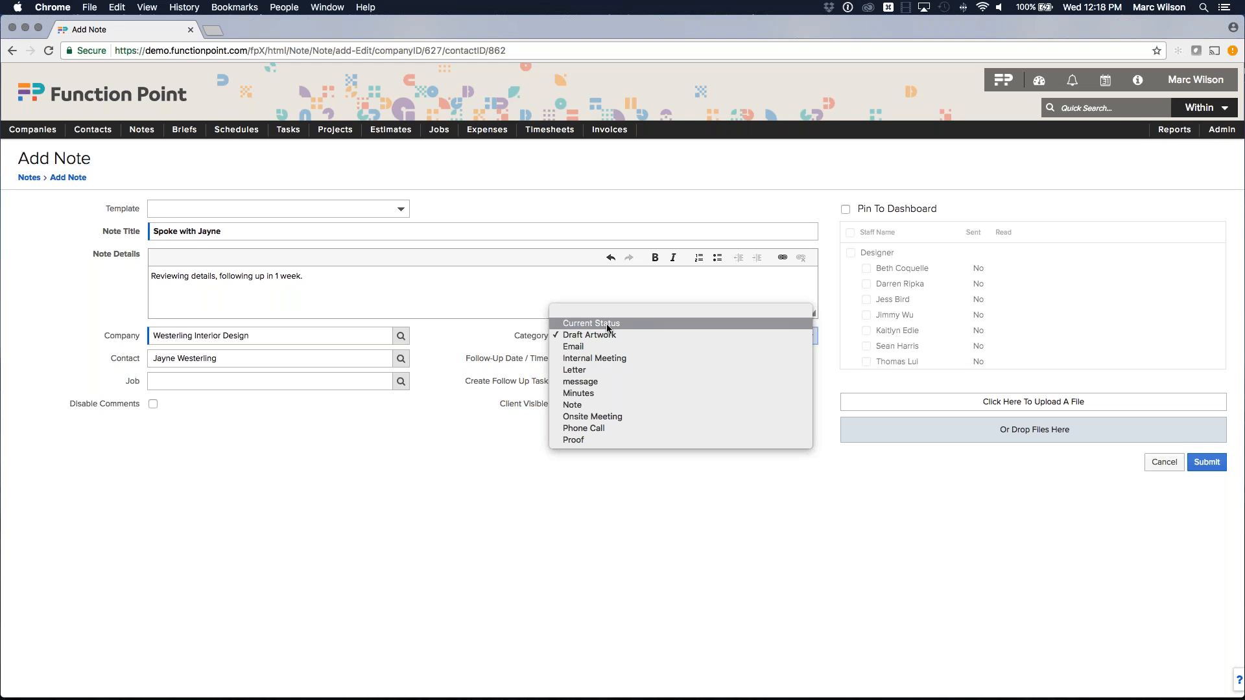
{"action": "left_click", "coordinate": [608, 325]}
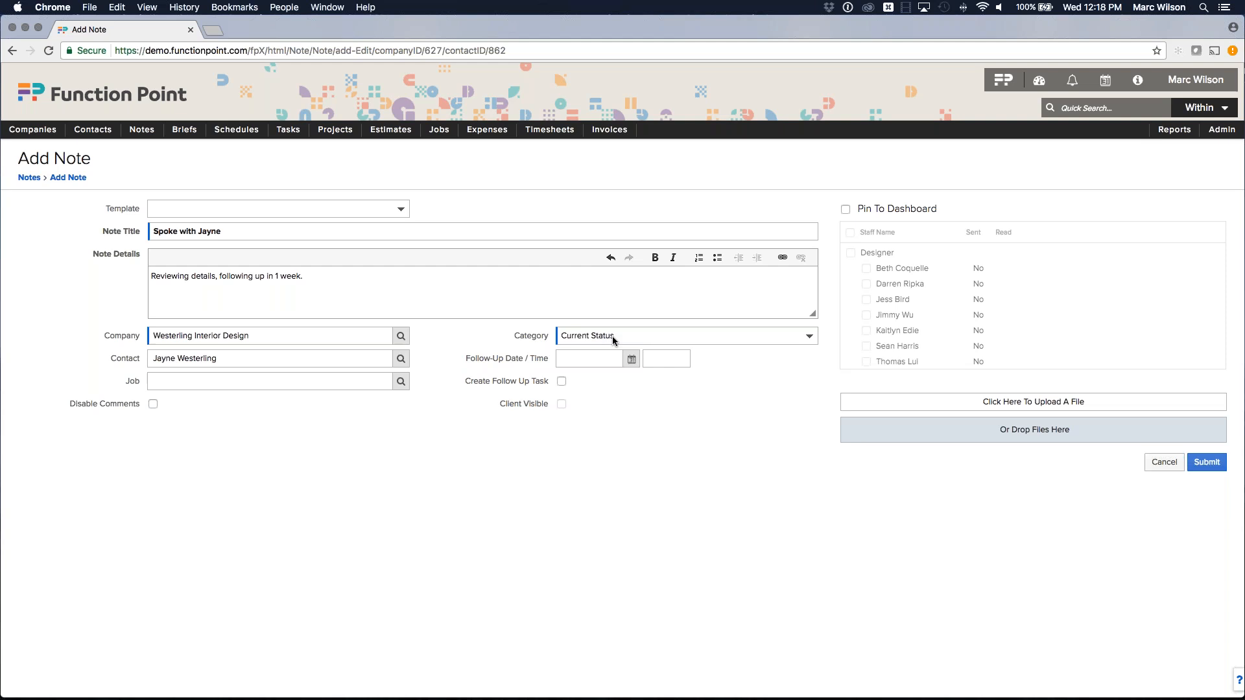
Set a Jul 05 2017 1:00 PM follow-up with a follow-up task, then submit the note.
{"action": "left_click", "coordinate": [592, 358]}
{"action": "left_click", "coordinate": [769, 437]}
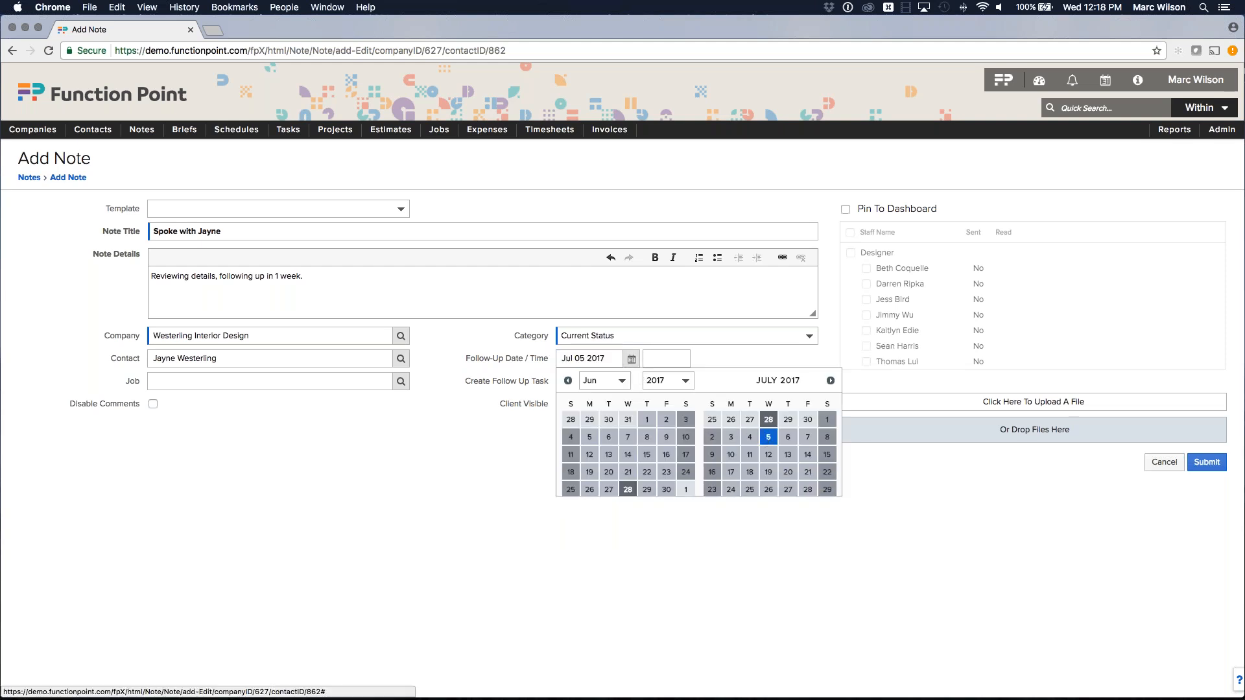
{"action": "left_click", "coordinate": [667, 358]}
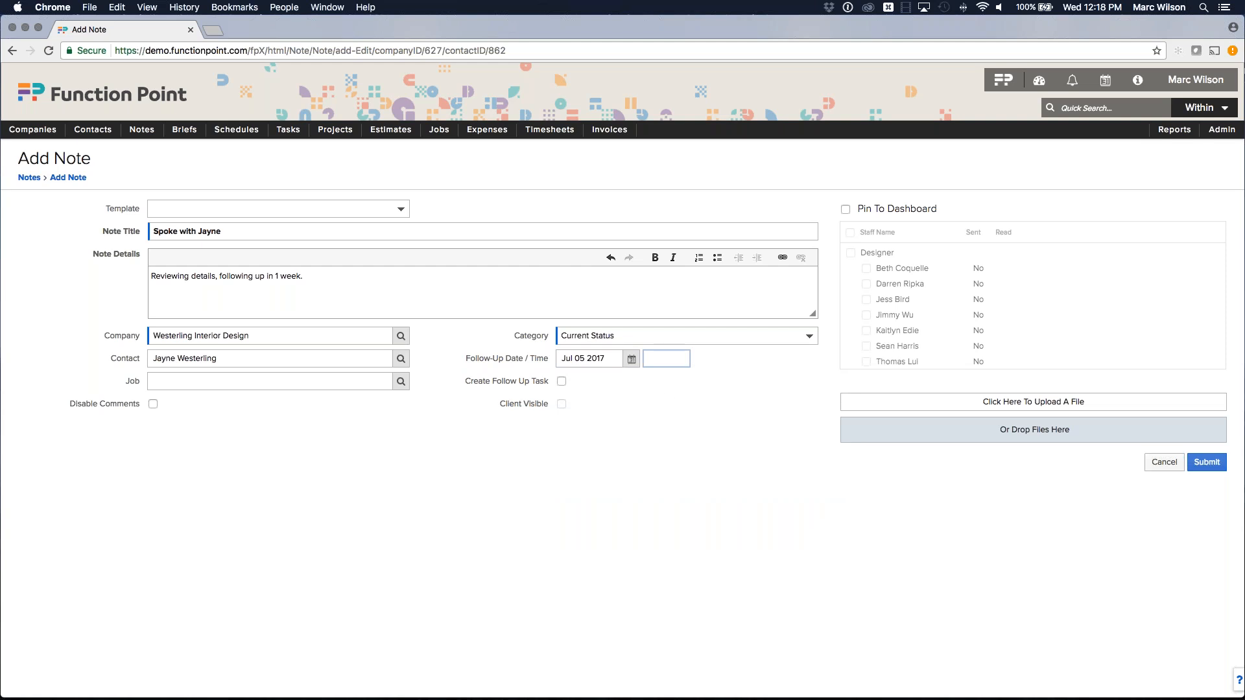
{"action": "type", "text": "1pm"}
{"action": "key", "text": "Tab"}
{"action": "left_click_drag", "start_coordinate": [472, 384], "coordinate": [554, 389]}
{"action": "left_click", "coordinate": [562, 384]}
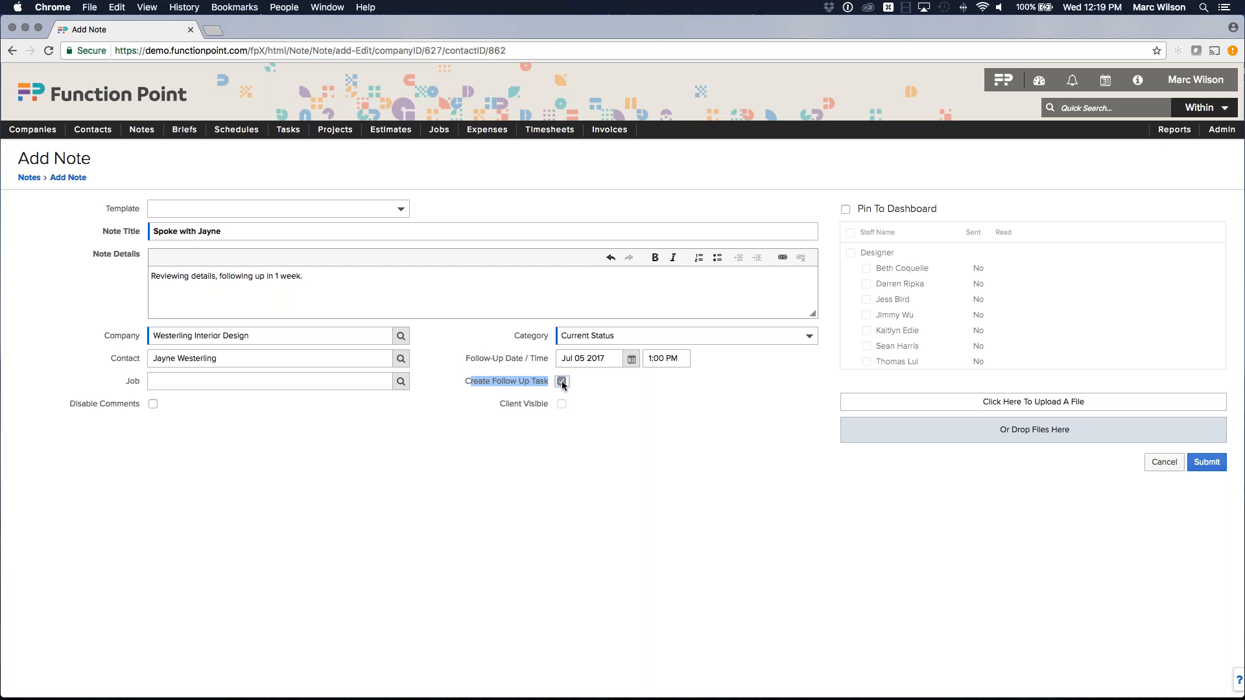
{"action": "left_click", "coordinate": [511, 383]}
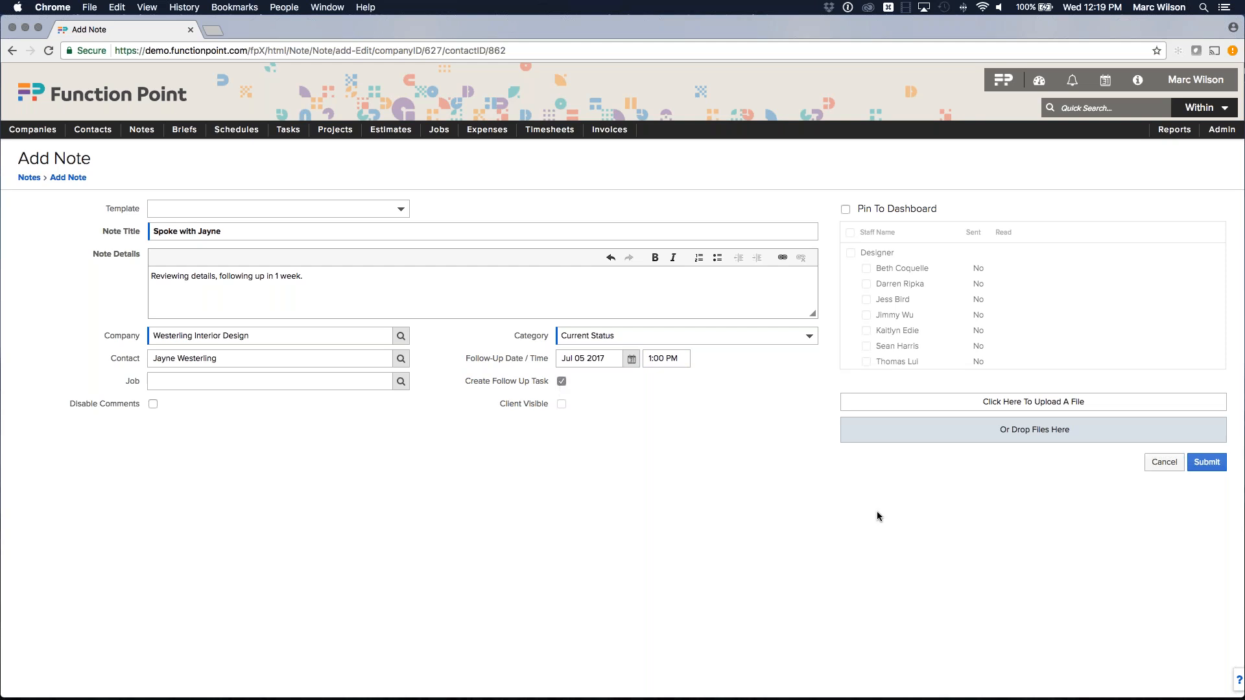
{"action": "left_click", "coordinate": [1206, 461]}
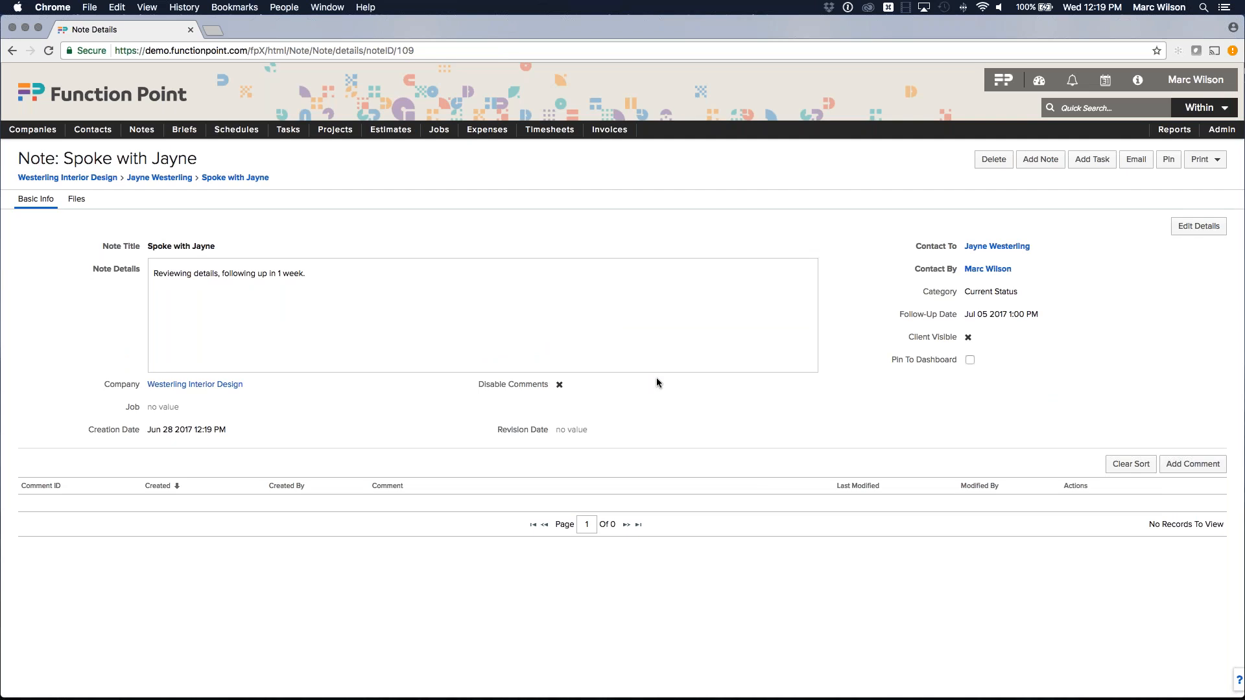
Check the saved note's Files tab, then return to its Basic Info.
{"action": "left_click", "coordinate": [77, 199]}
{"action": "left_click", "coordinate": [40, 199]}
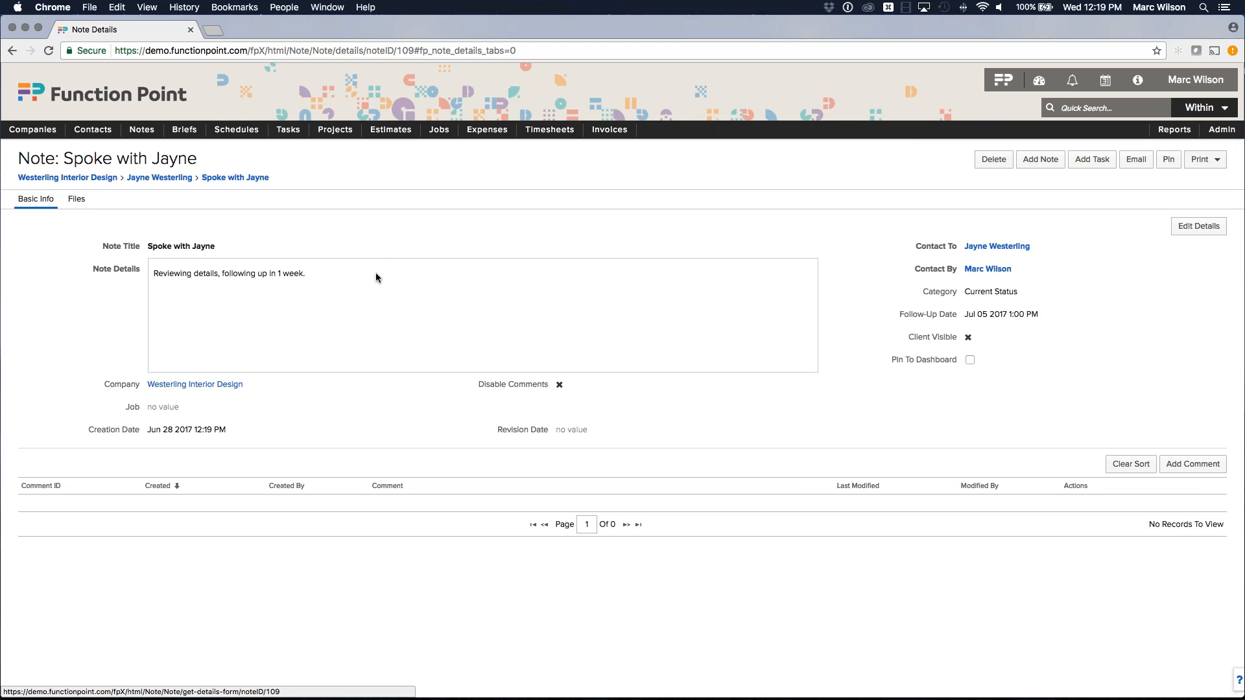
Review Westerling Interior Design's notes and tasks, then head back to the dashboard.
{"action": "left_click", "coordinate": [95, 179]}
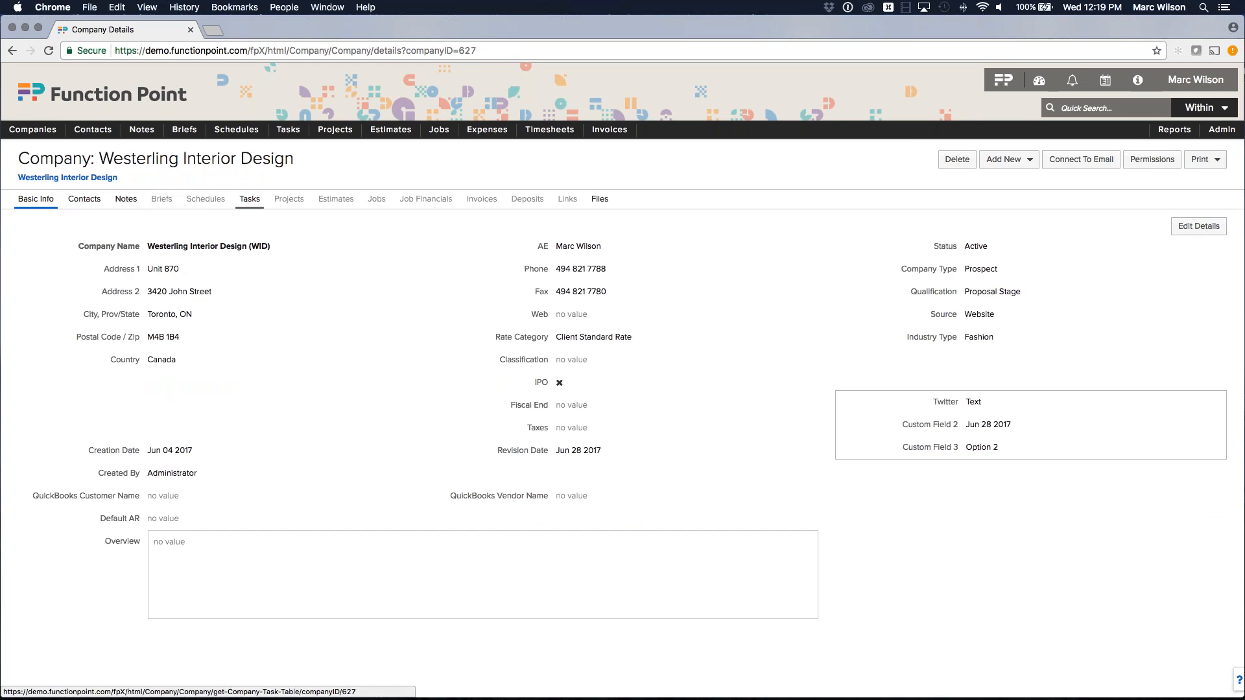
{"action": "left_click", "coordinate": [127, 200]}
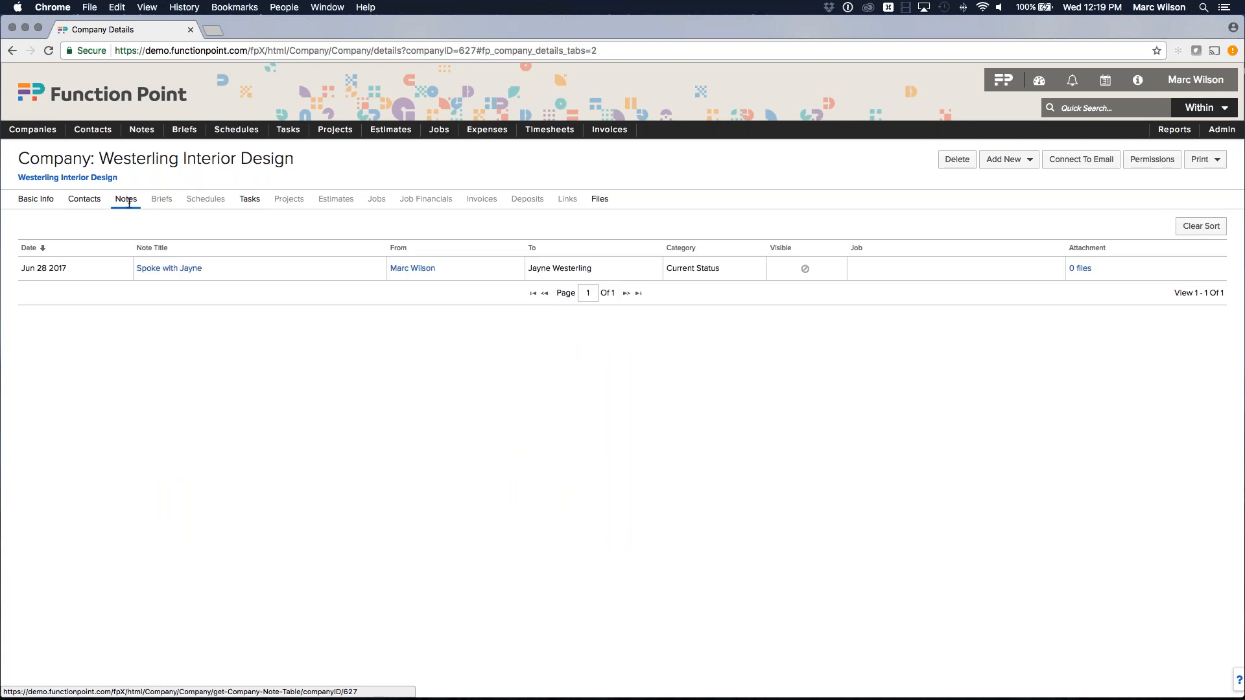
{"action": "left_click", "coordinate": [250, 202]}
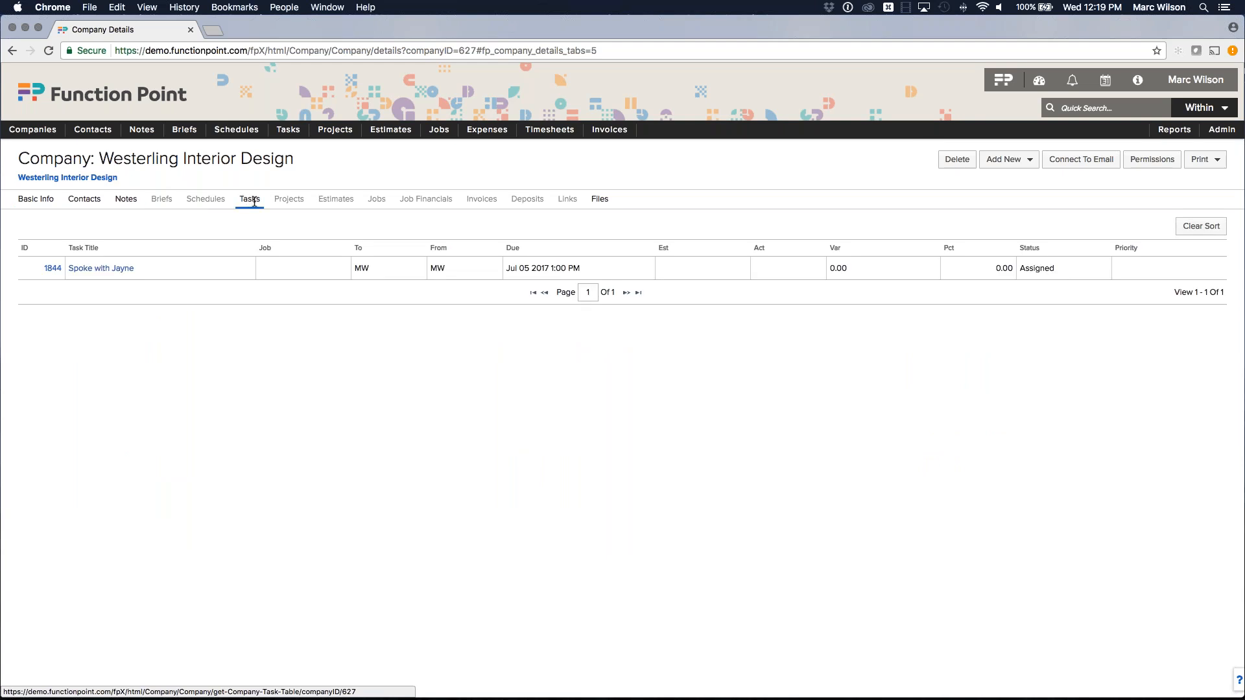
{"action": "mouse_move", "coordinate": [139, 268]}
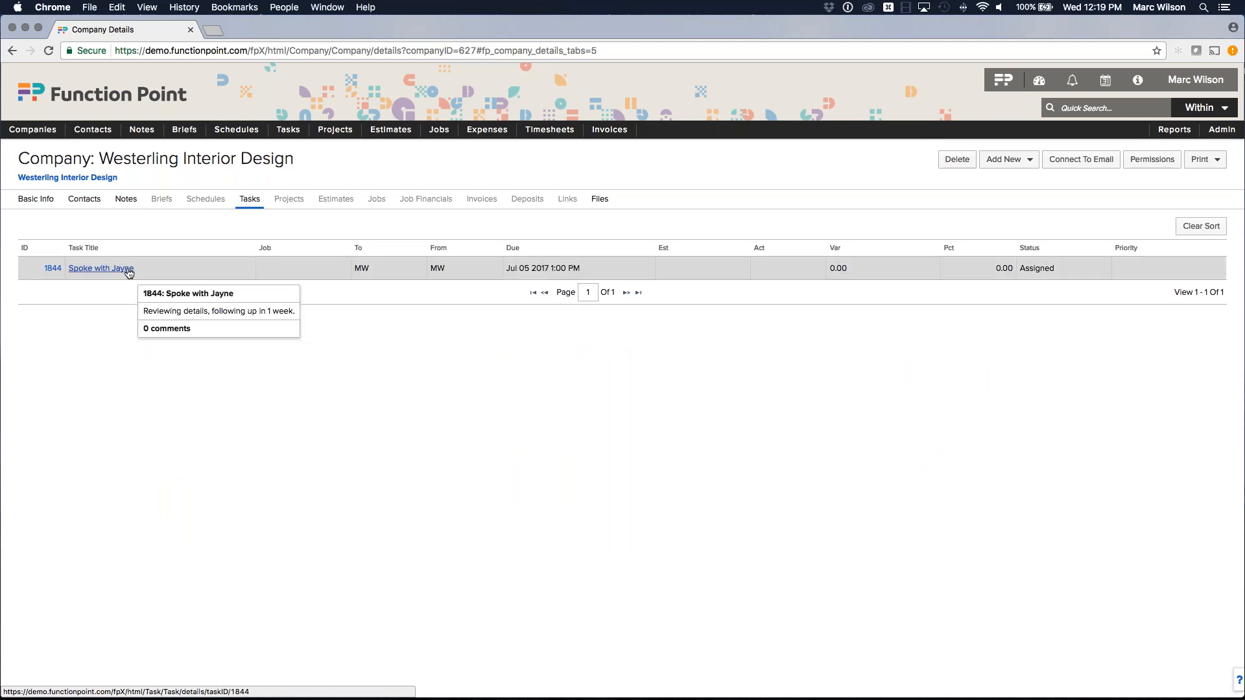
{"action": "left_click", "coordinate": [1004, 81]}
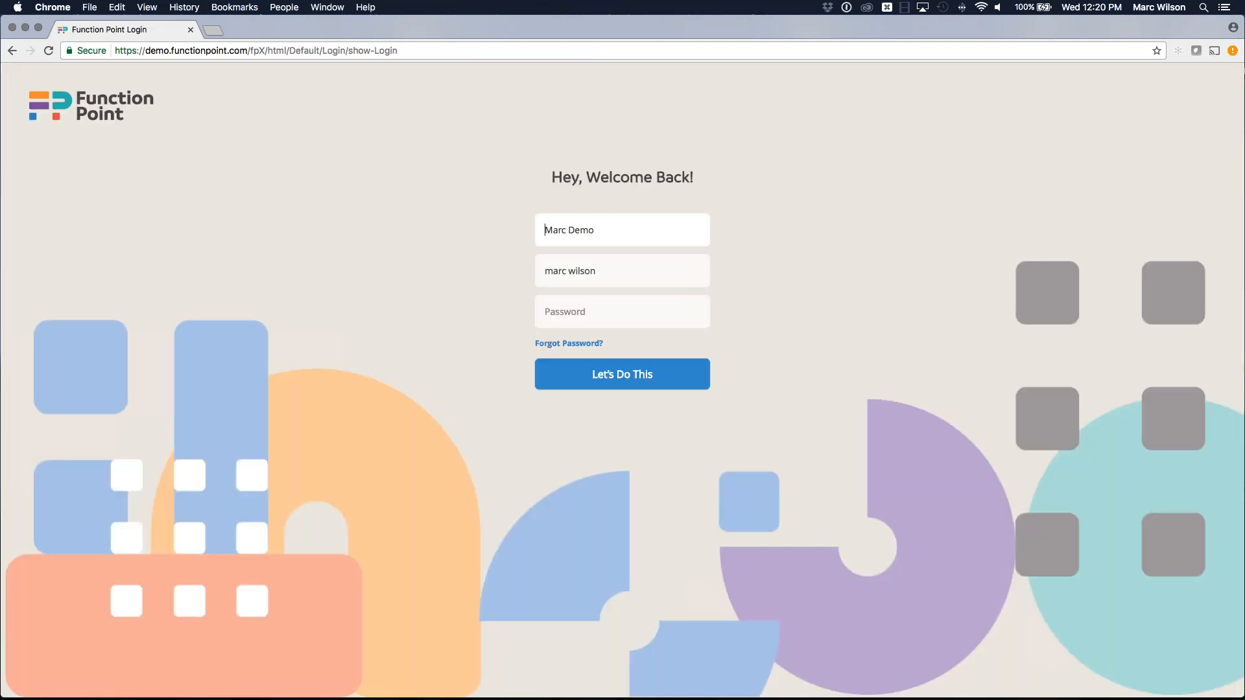
Sign back in with the account password.
{"action": "left_click", "coordinate": [611, 315]}
{"action": "type", "text": "*******"}
{"action": "key", "text": "Return"}
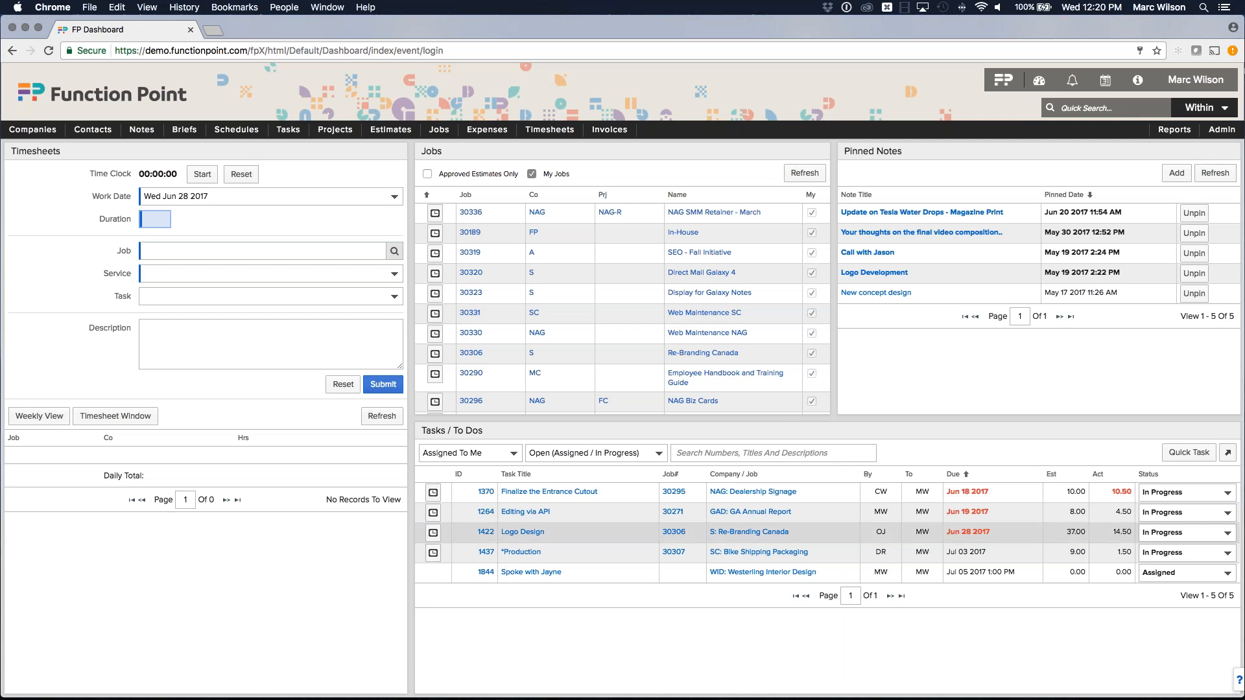
Filter dashboard tasks to Prospecting and open the Westerling Interior Design record.
{"action": "mouse_move", "coordinate": [532, 574]}
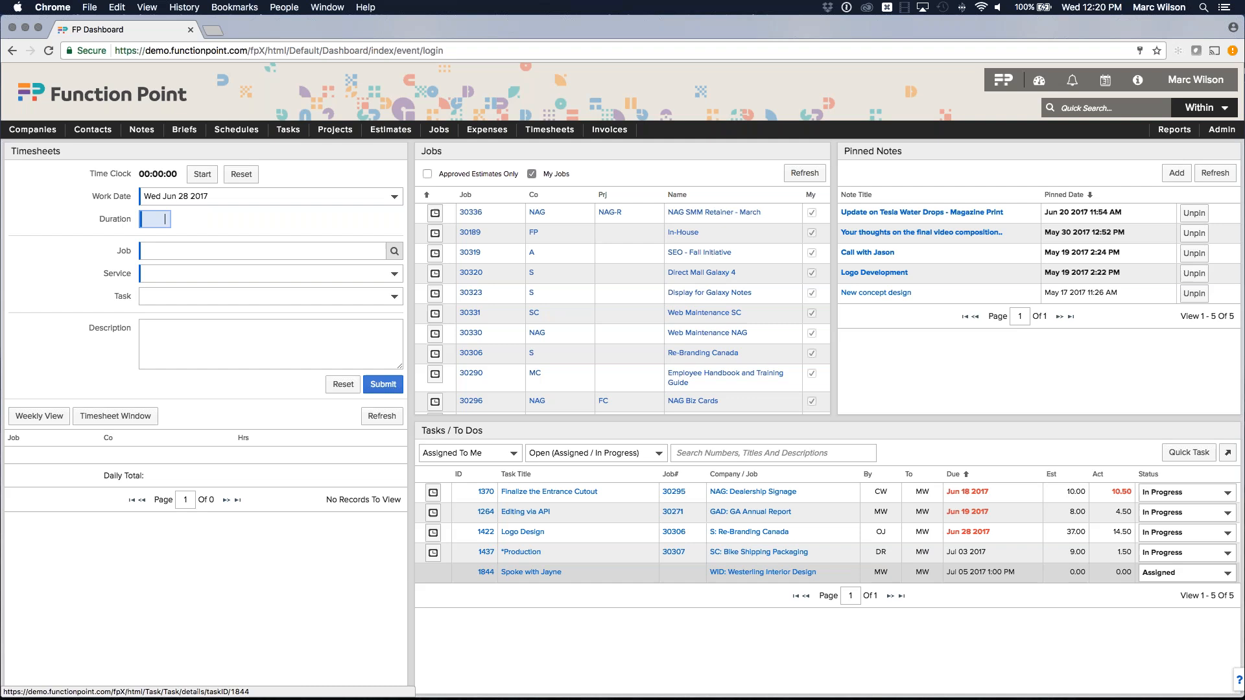
{"action": "mouse_move", "coordinate": [964, 575]}
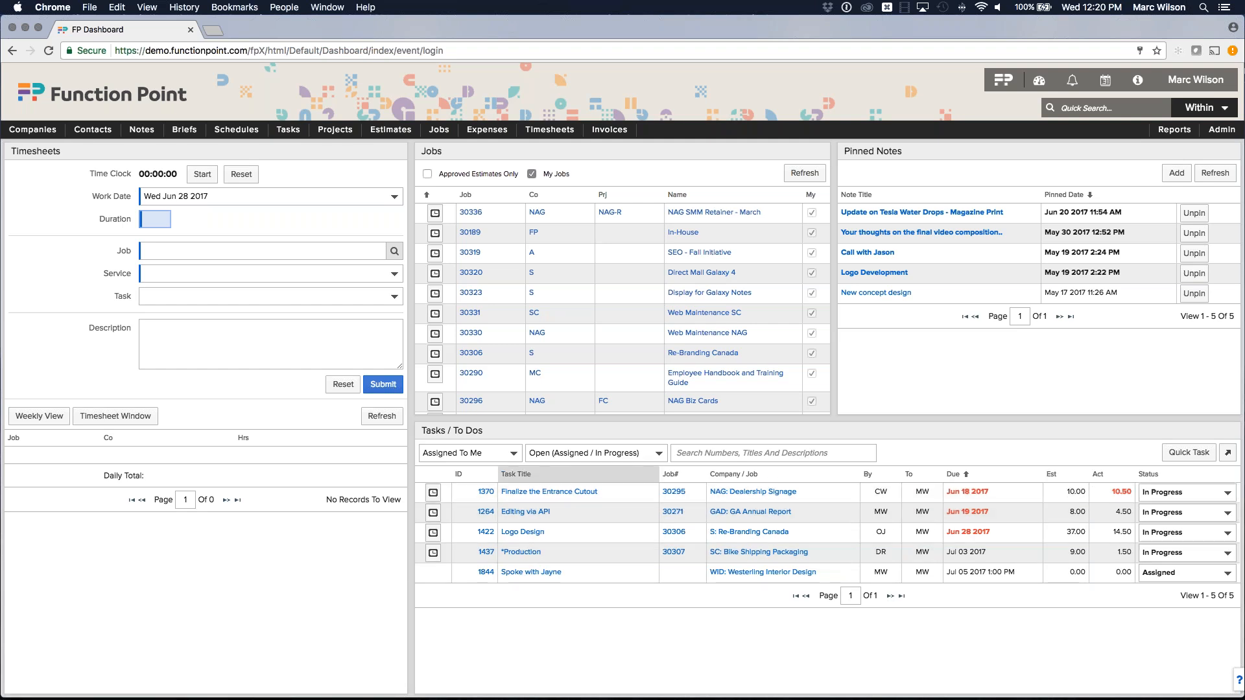
{"action": "left_click", "coordinate": [617, 453]}
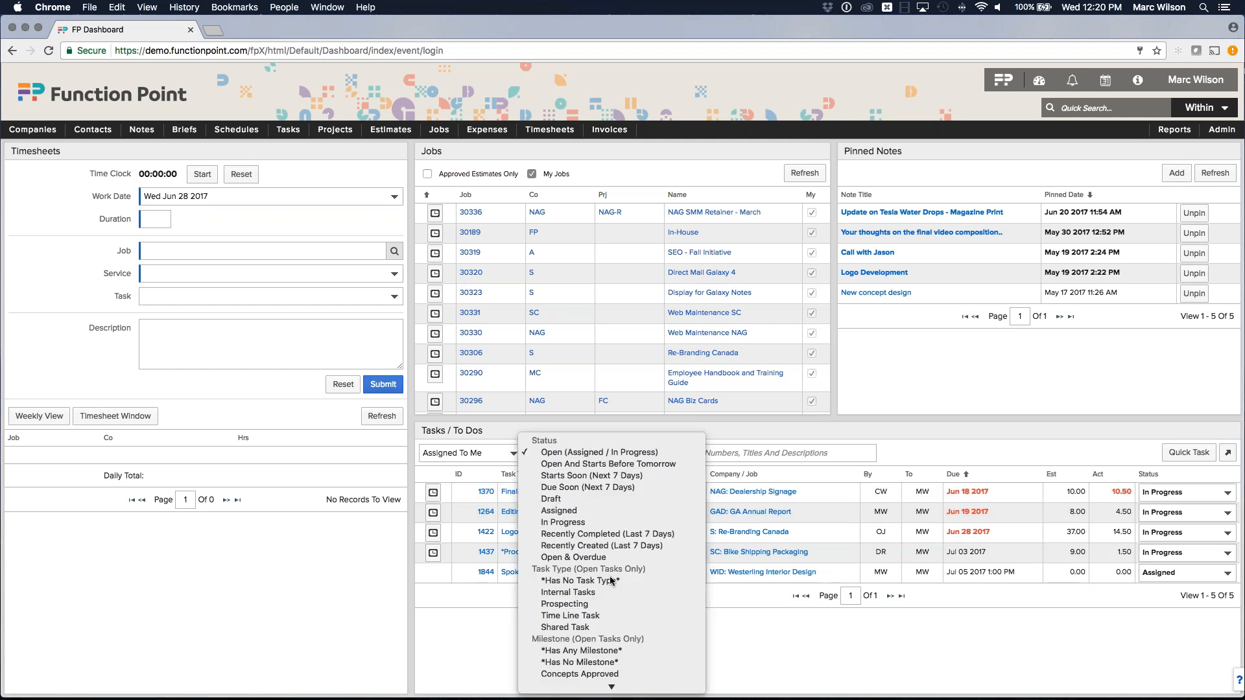
{"action": "left_click", "coordinate": [579, 605]}
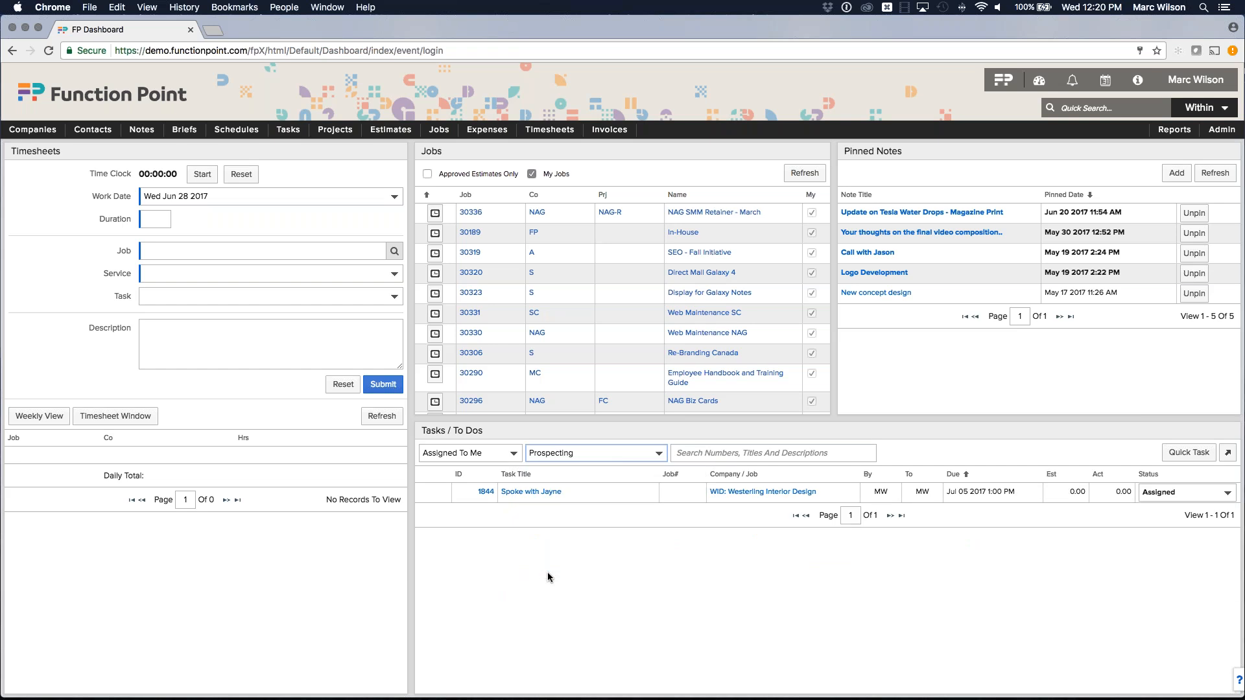
{"action": "mouse_move", "coordinate": [540, 498]}
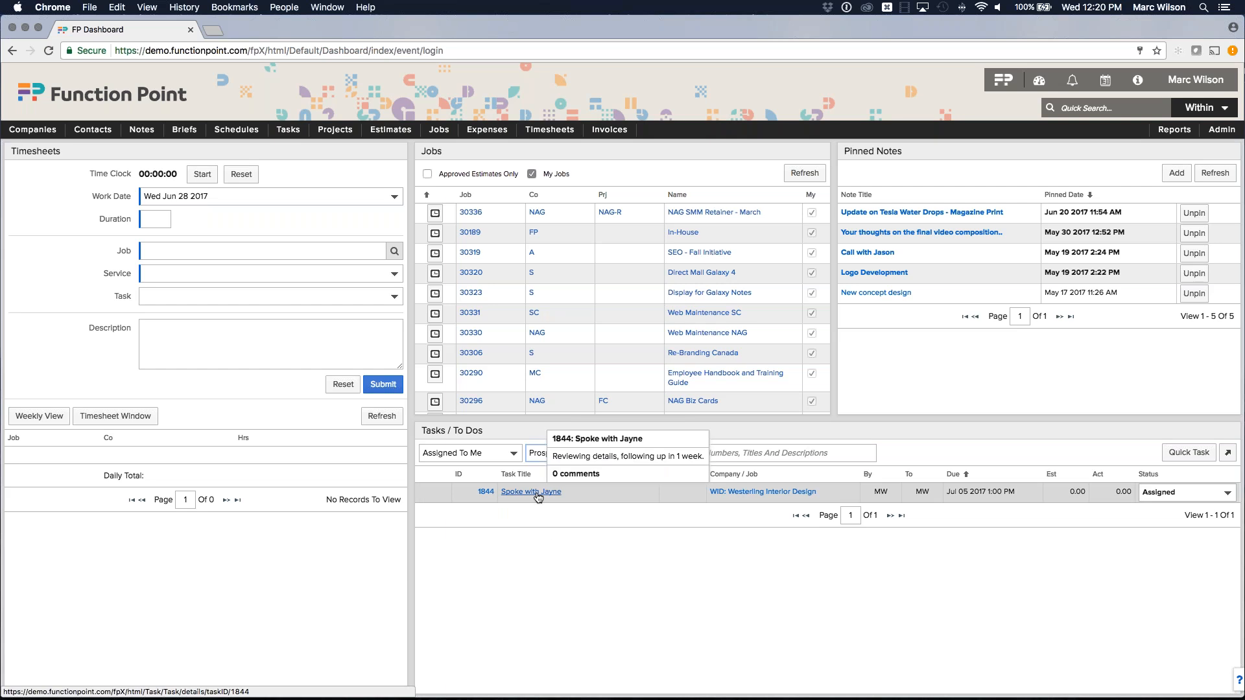
{"action": "mouse_move", "coordinate": [768, 497]}
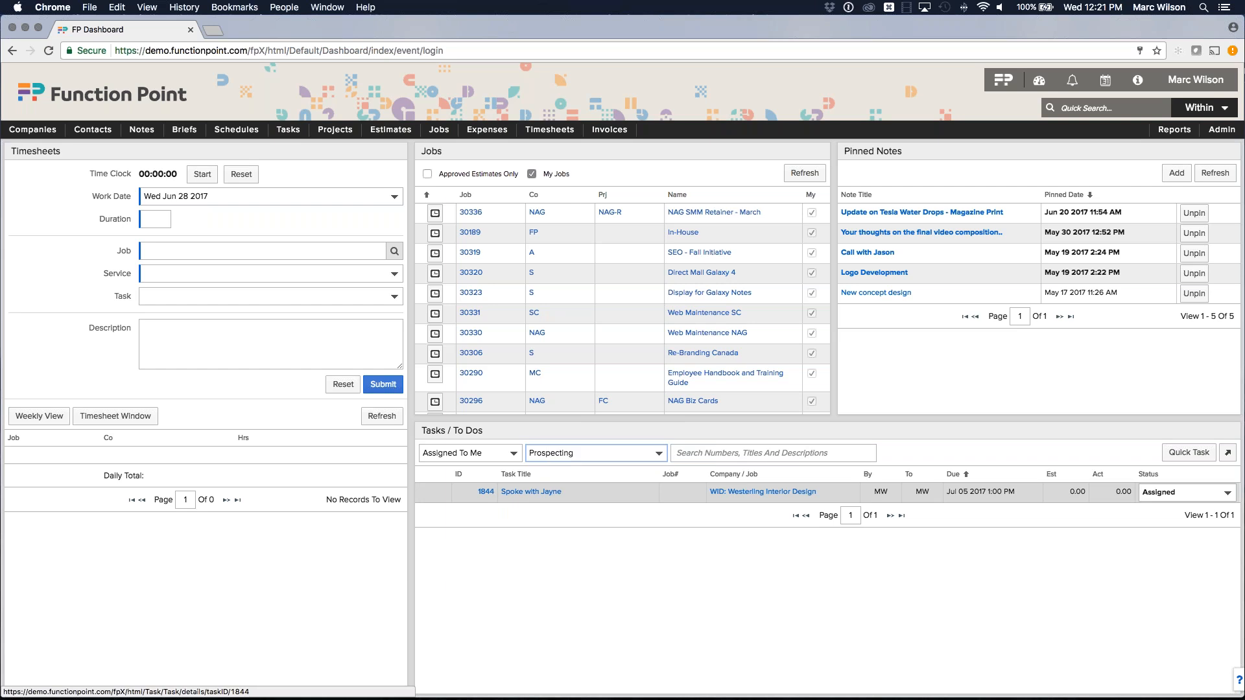
{"action": "mouse_move", "coordinate": [957, 494]}
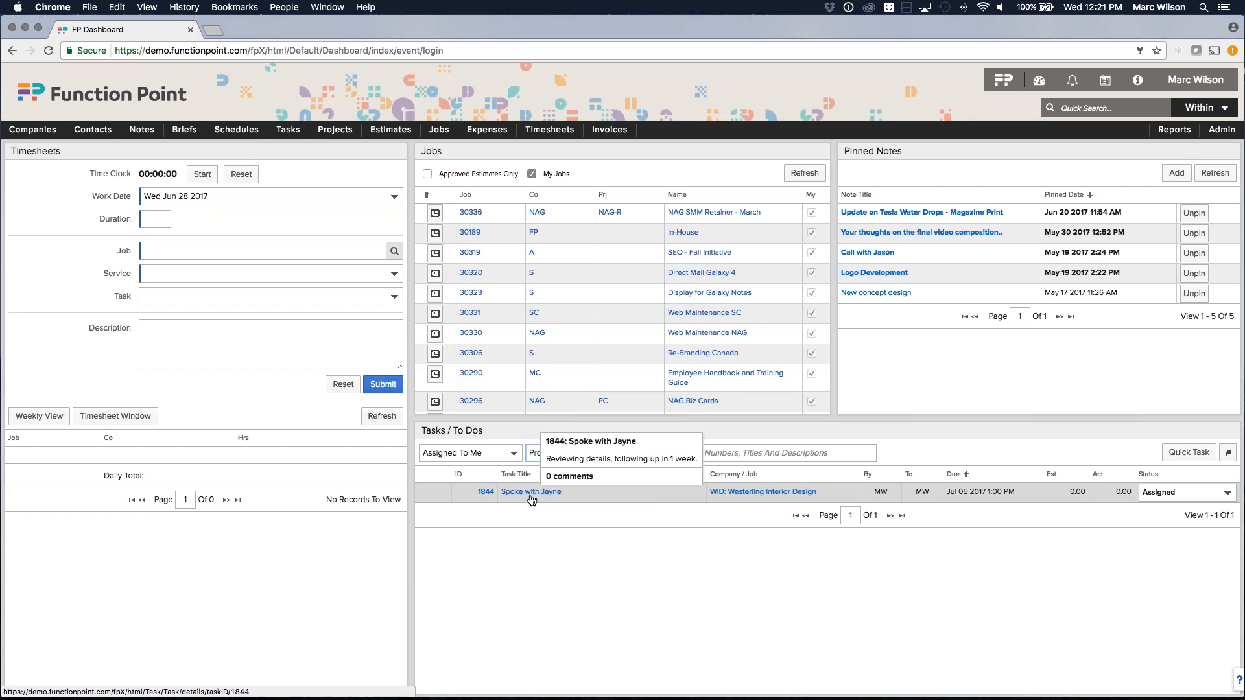
{"action": "left_click", "coordinate": [743, 492]}
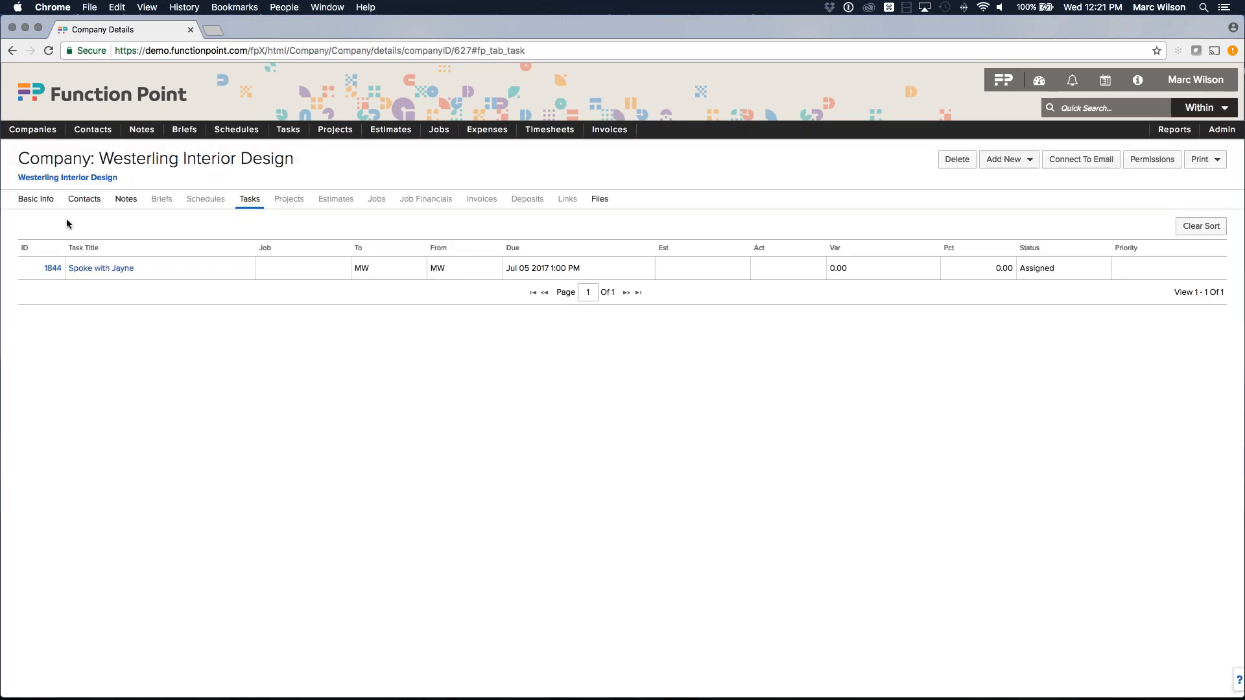
Try the company's Basic Info, Contacts and Notes tabs, then reload the page.
{"action": "left_click", "coordinate": [36, 199]}
{"action": "left_click", "coordinate": [85, 200]}
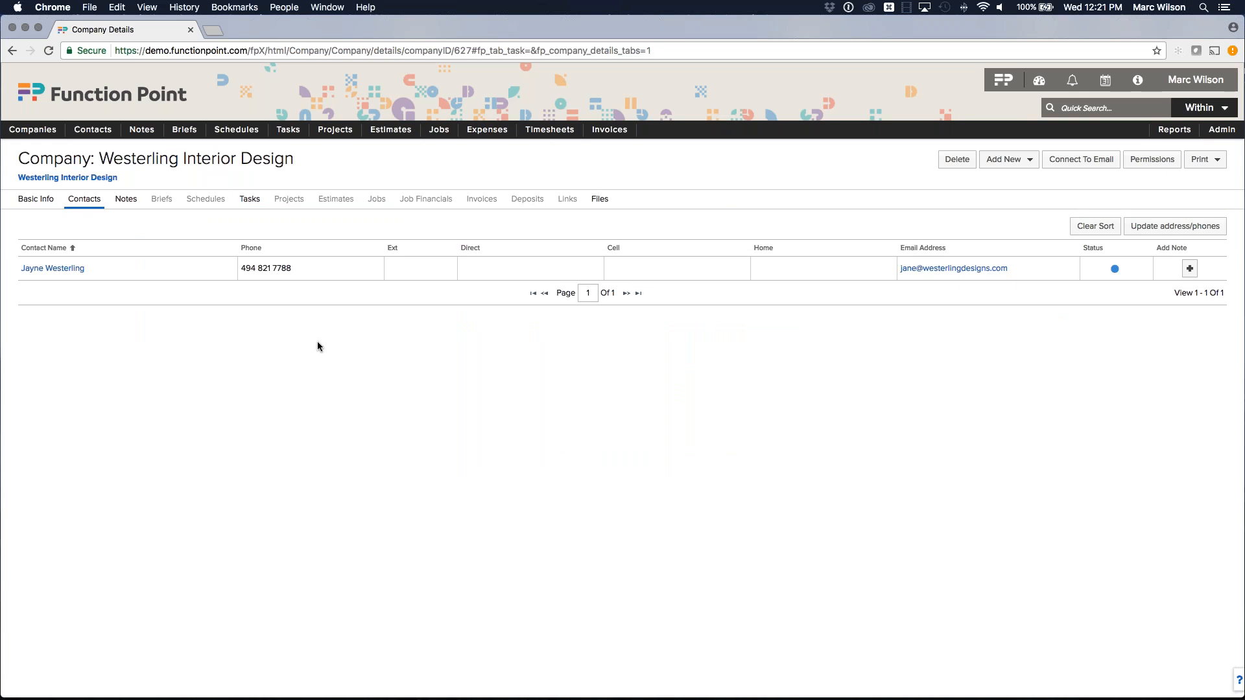
{"action": "left_click", "coordinate": [126, 201]}
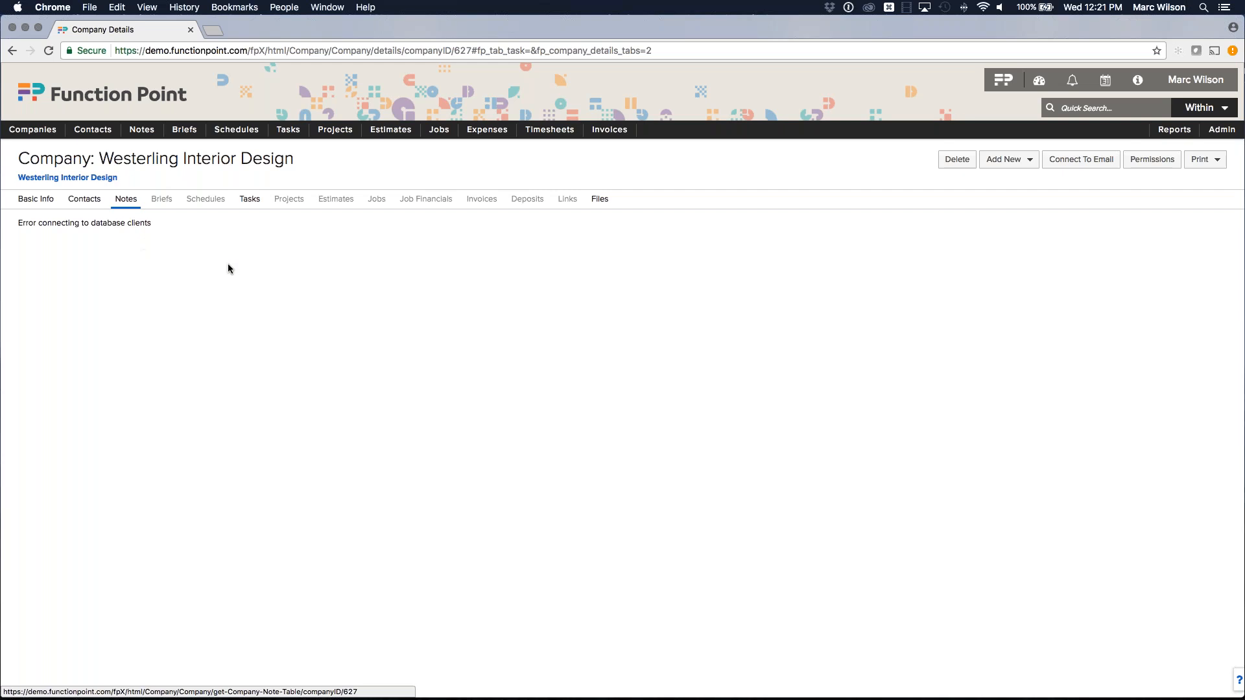
{"action": "key", "text": "super+l"}
{"action": "key", "text": "Return"}
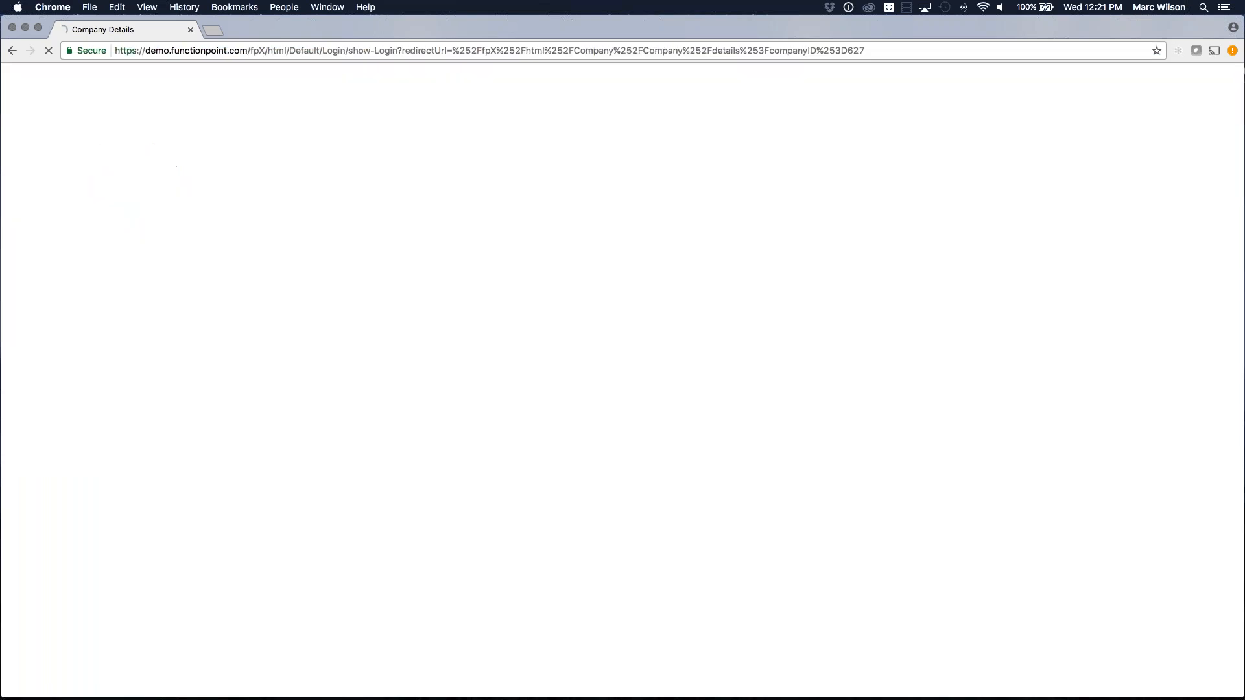
Log back in with the company name, username and password.
{"action": "type", "text": "marc dm"}
{"action": "key", "text": "BackSpace"}
{"action": "type", "text": "emo"}
{"action": "key", "text": "Tab"}
{"action": "key", "text": "Tab"}
{"action": "type", "text": "*******"}
{"action": "key", "text": "Return"}
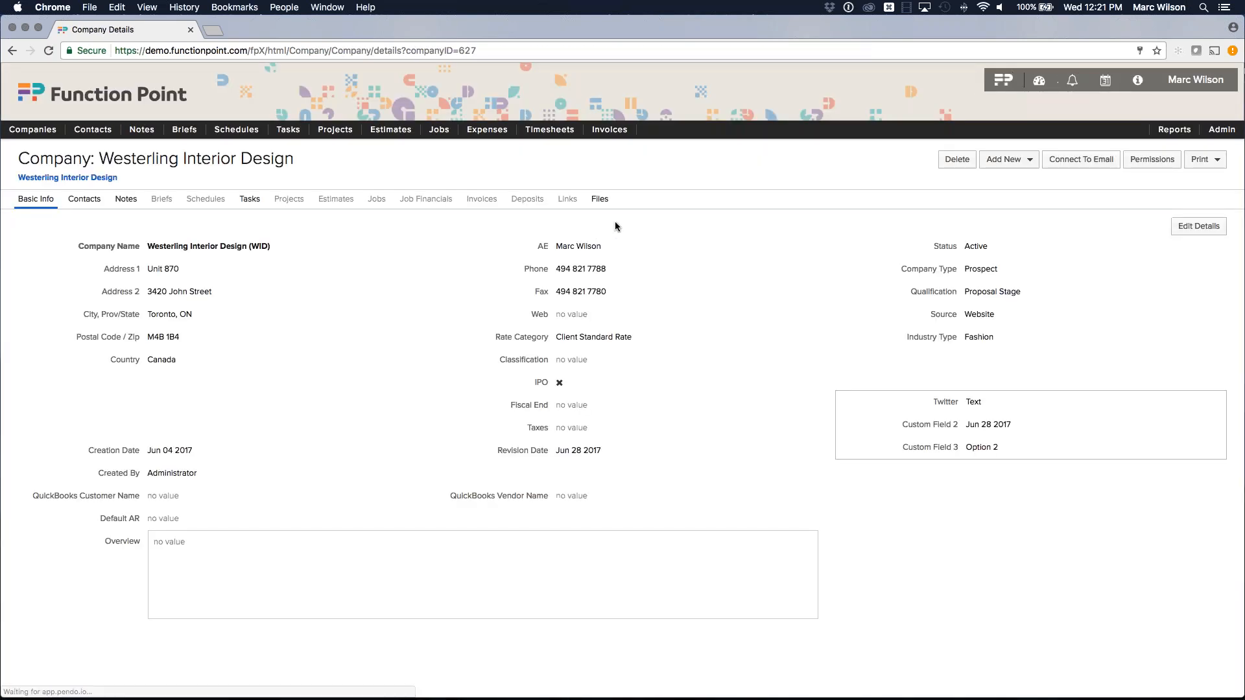
Show Westerling Interior Design's notes and open the Add New menu.
{"action": "left_click", "coordinate": [123, 200]}
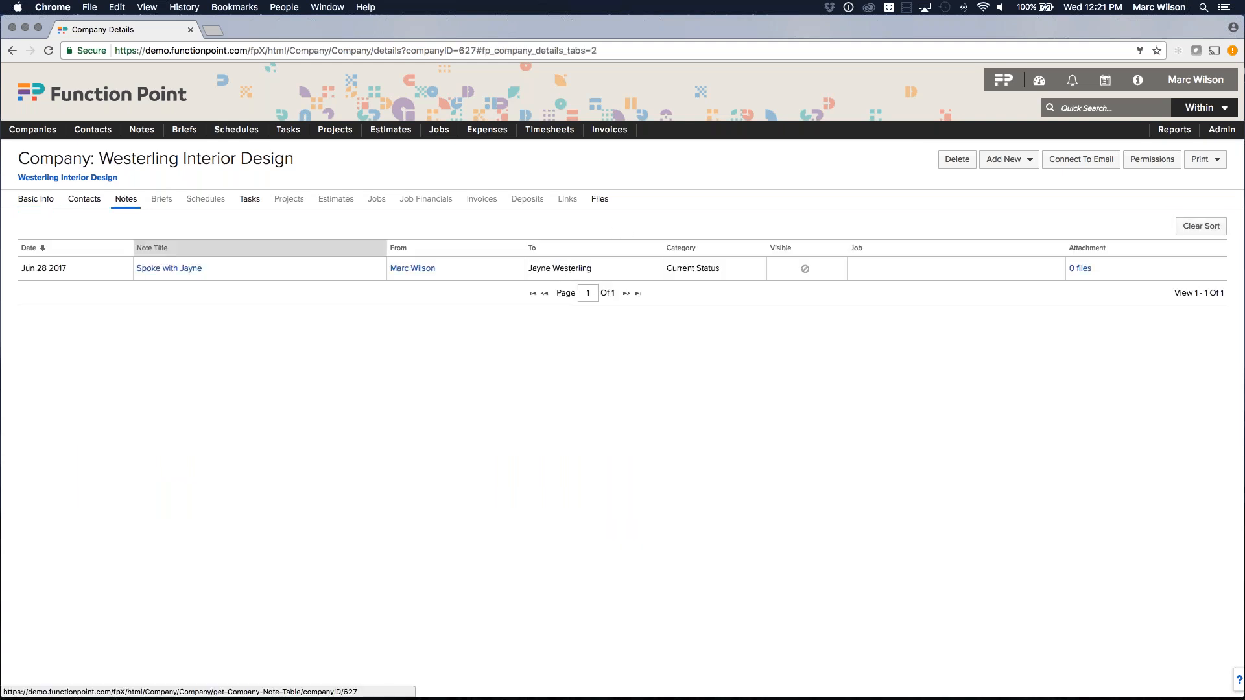
{"action": "mouse_move", "coordinate": [190, 273]}
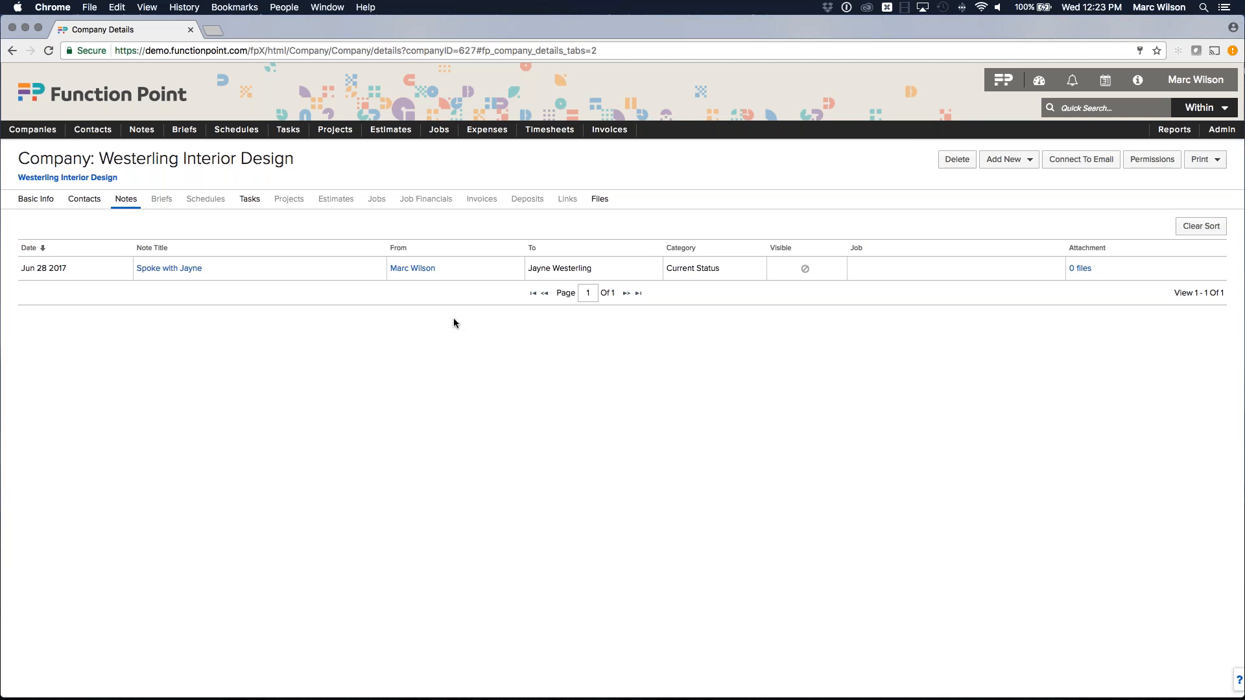
{"action": "key", "text": "shift+super+2"}
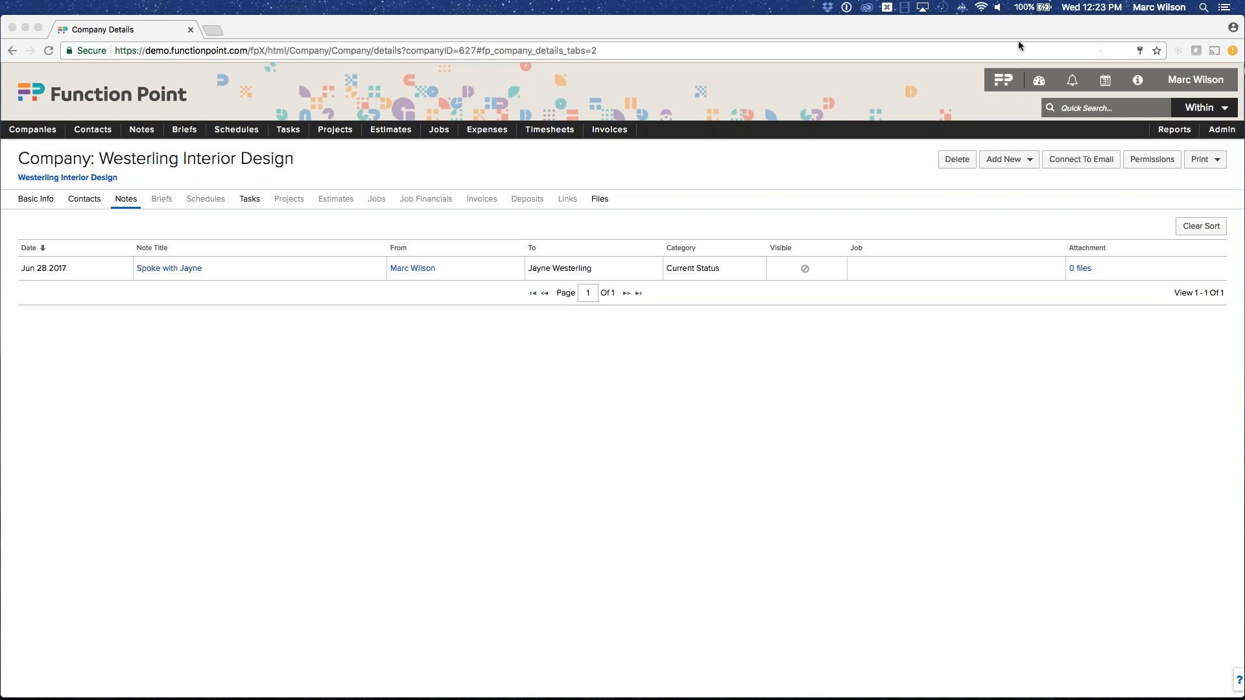
{"action": "left_click", "coordinate": [458, 357]}
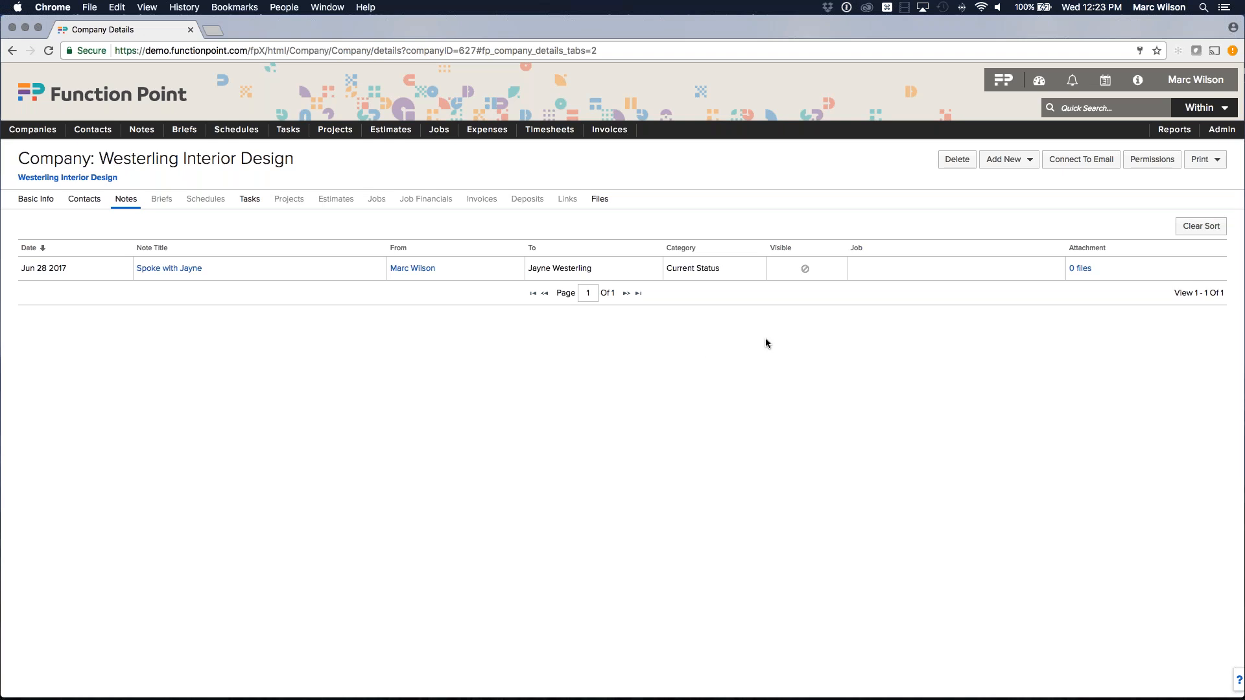
{"action": "left_click", "coordinate": [1009, 159]}
Start a new estimate named 'WID Website Development' with estimate type Website.
{"action": "left_click", "coordinate": [1003, 270]}
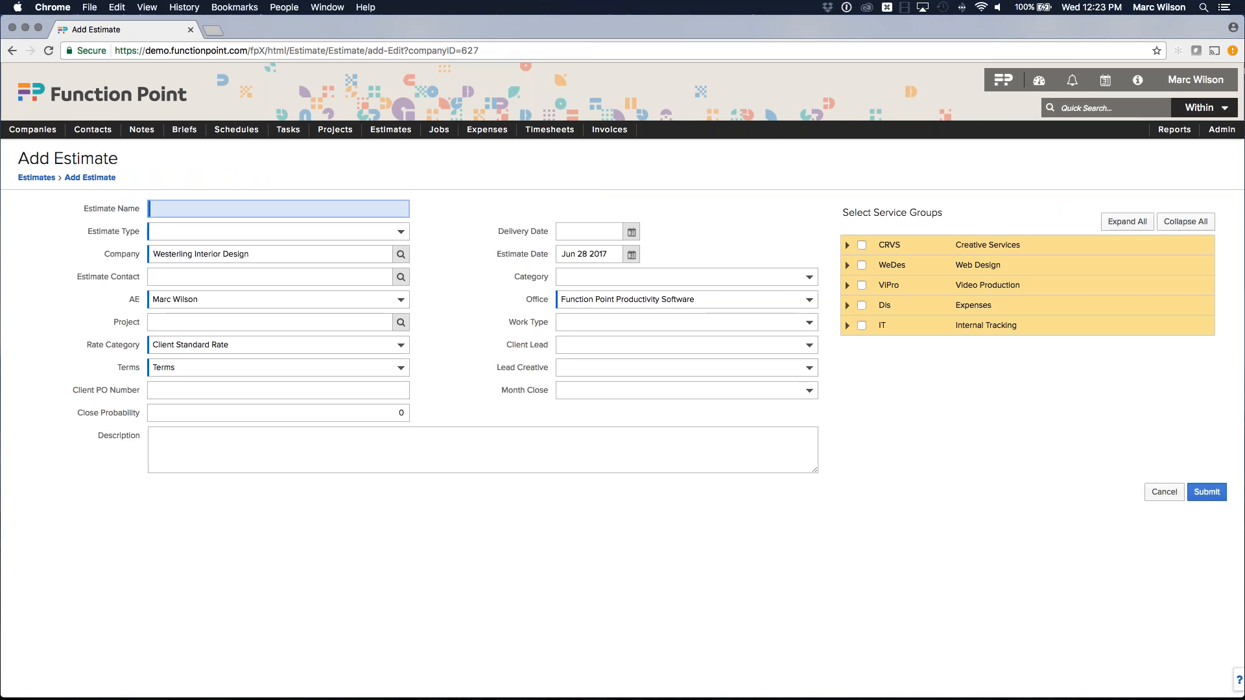
{"action": "type", "text": "WID Website Development"}
{"action": "left_click", "coordinate": [294, 166]}
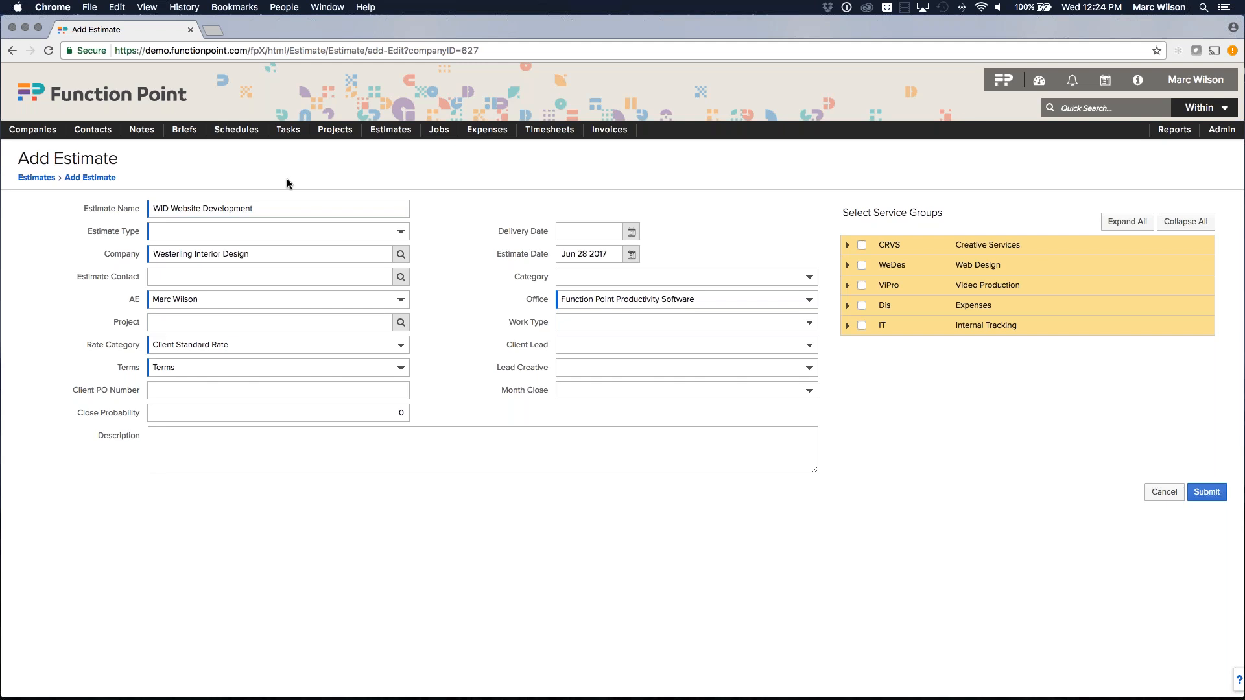
{"action": "left_click", "coordinate": [279, 232]}
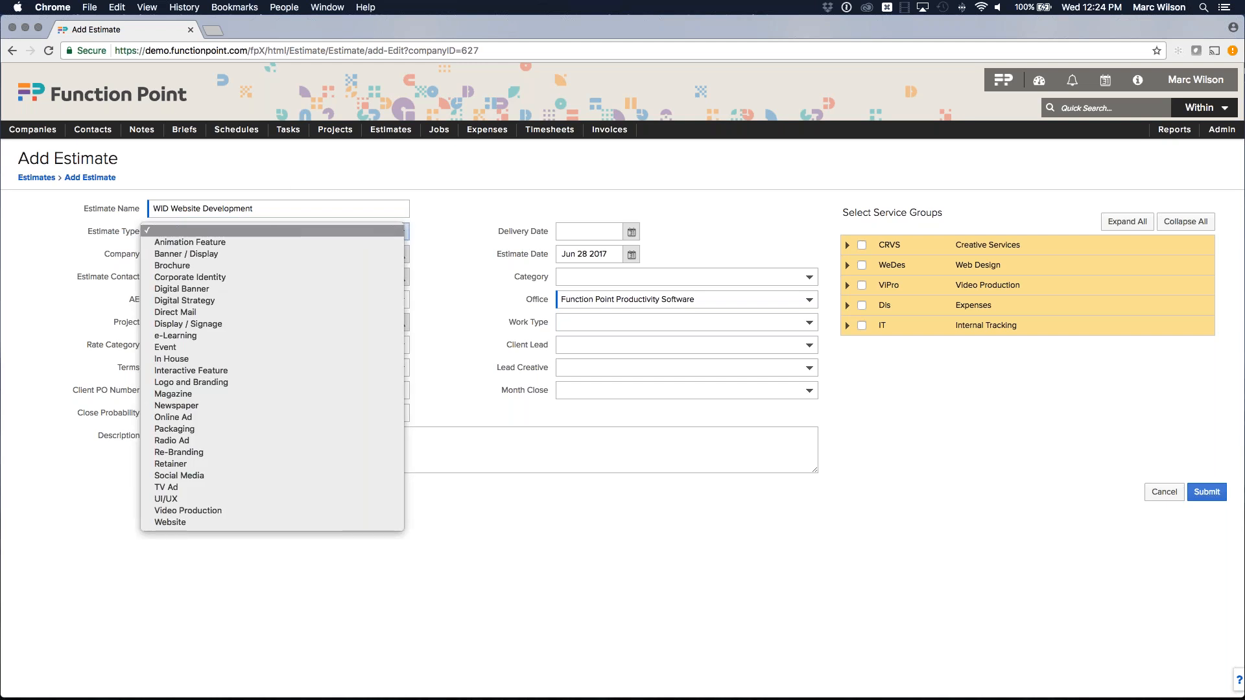
{"action": "left_click", "coordinate": [190, 524]}
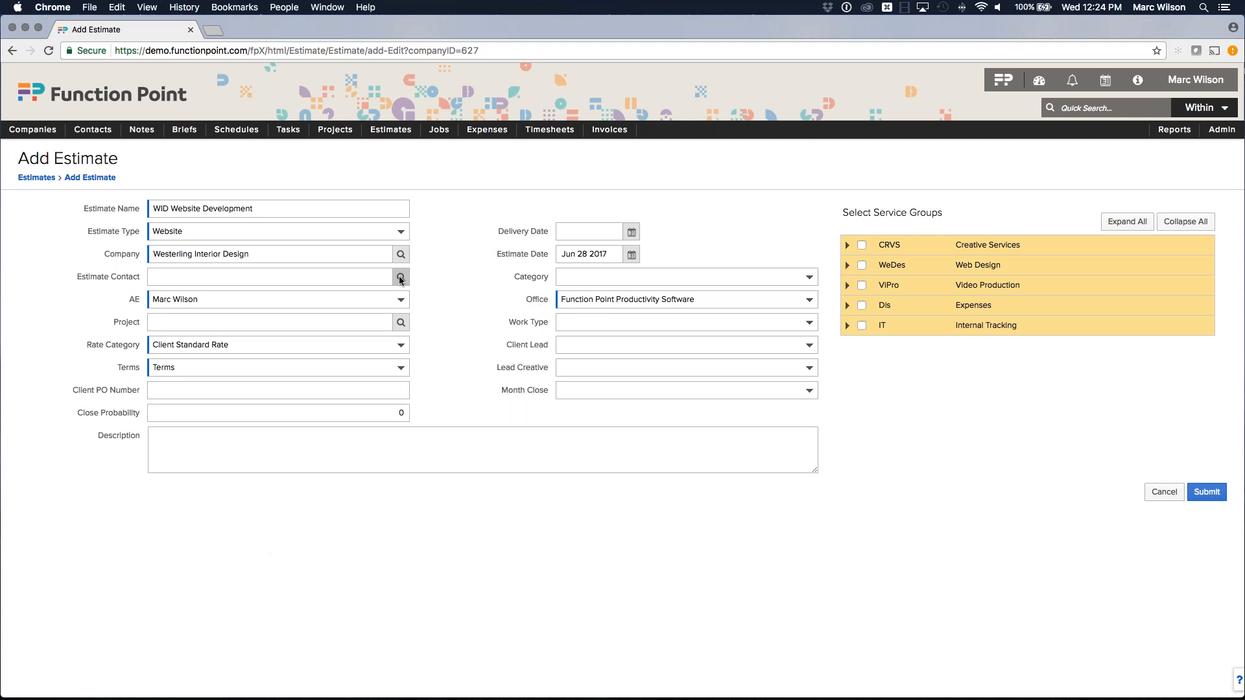
Set delivery date Aug 31 2017 and category Fixed Price, then open the month close options.
{"action": "left_click", "coordinate": [633, 232]}
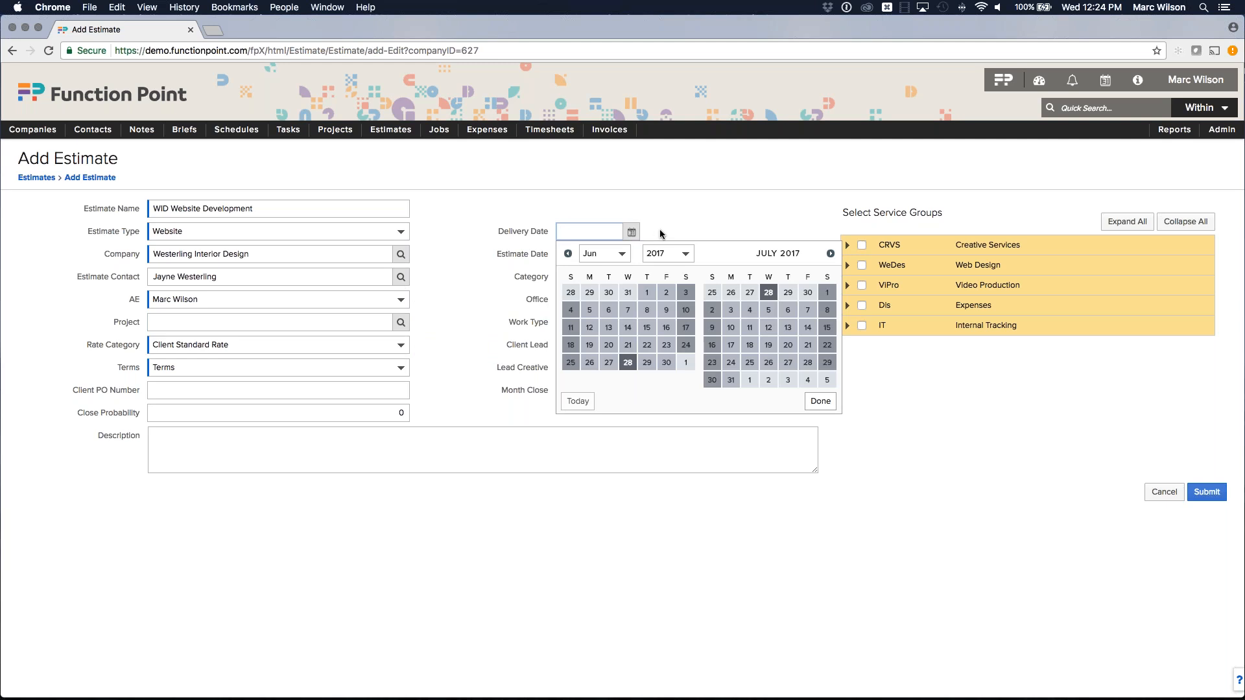
{"action": "left_click", "coordinate": [830, 253]}
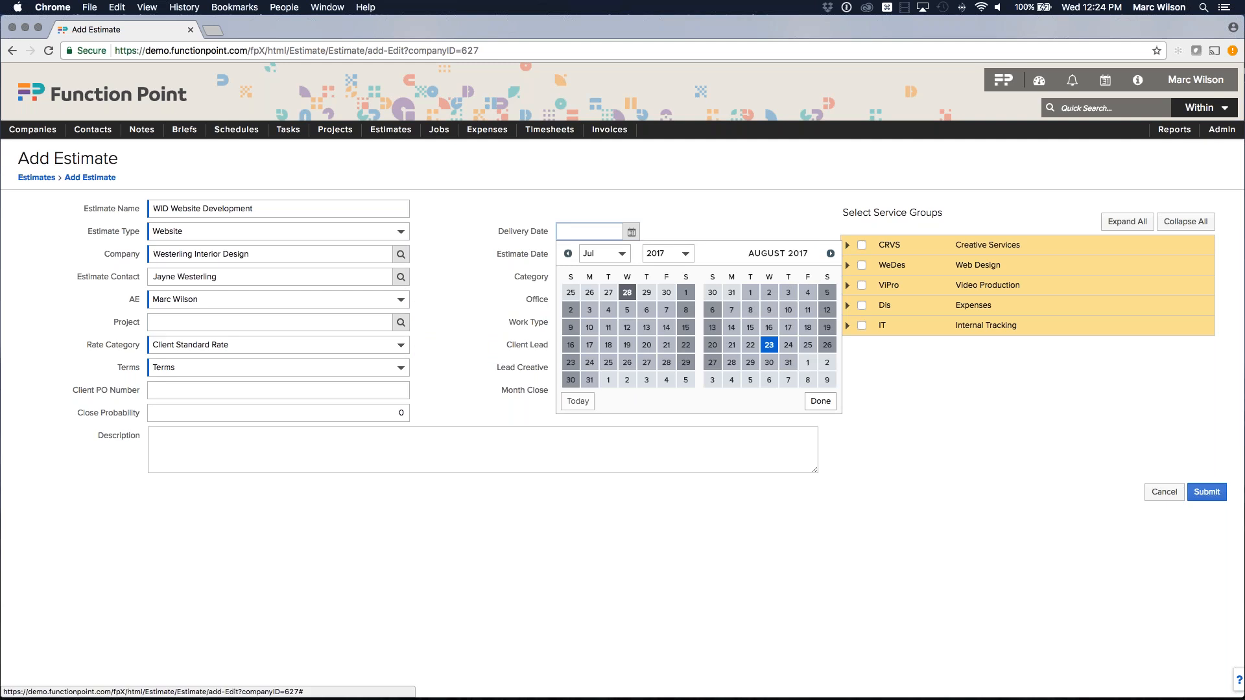
{"action": "left_click", "coordinate": [788, 363]}
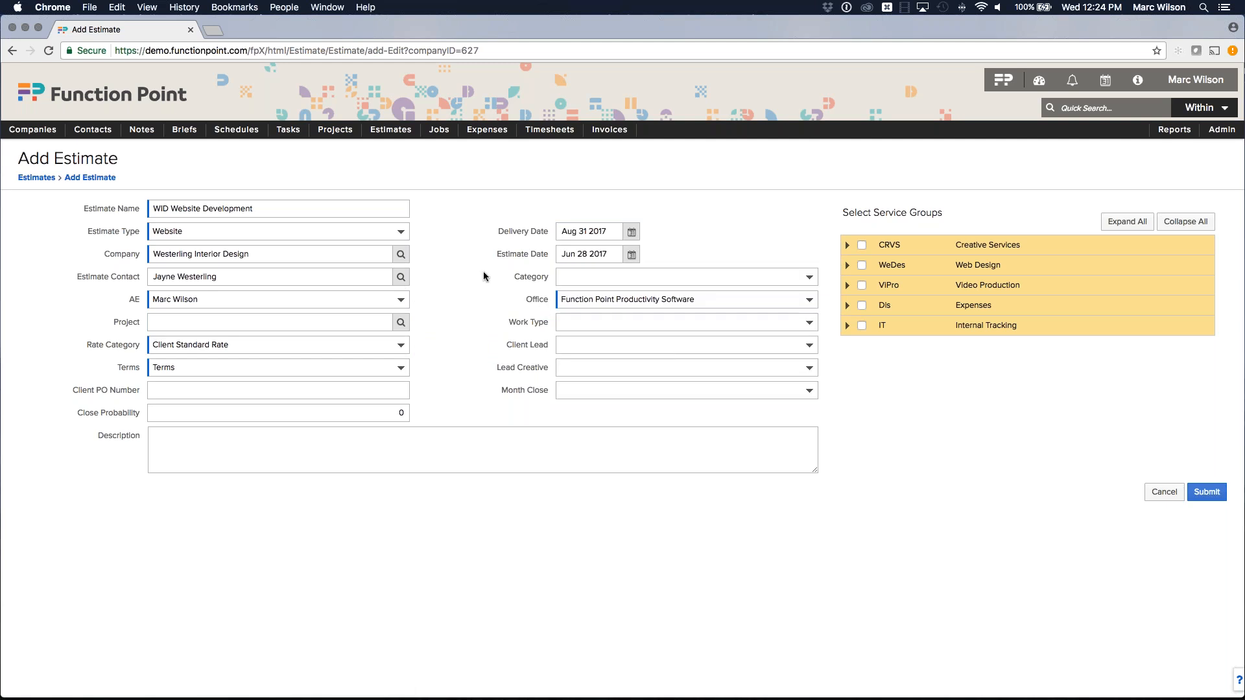
{"action": "left_click", "coordinate": [588, 277]}
{"action": "left_click", "coordinate": [587, 310]}
{"action": "left_click", "coordinate": [604, 392]}
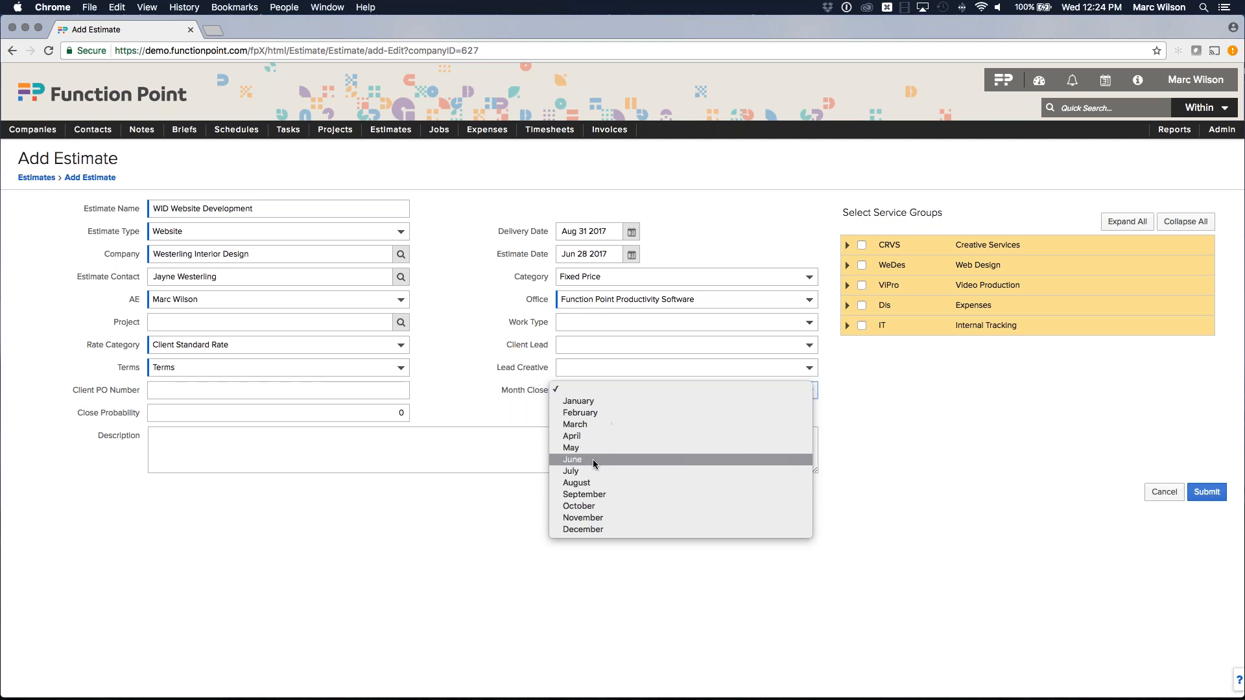
{"action": "left_click", "coordinate": [585, 476]}
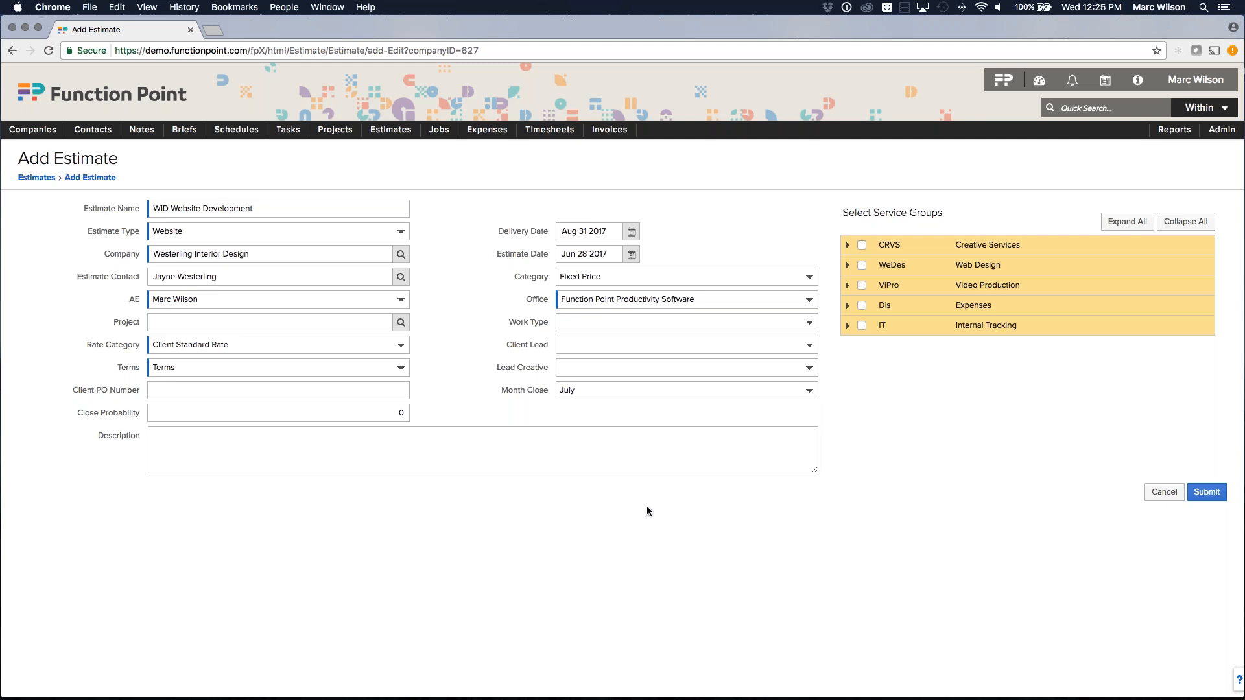
{"action": "left_click_drag", "start_coordinate": [102, 417], "coordinate": [142, 415]}
{"action": "key", "text": "Tab"}
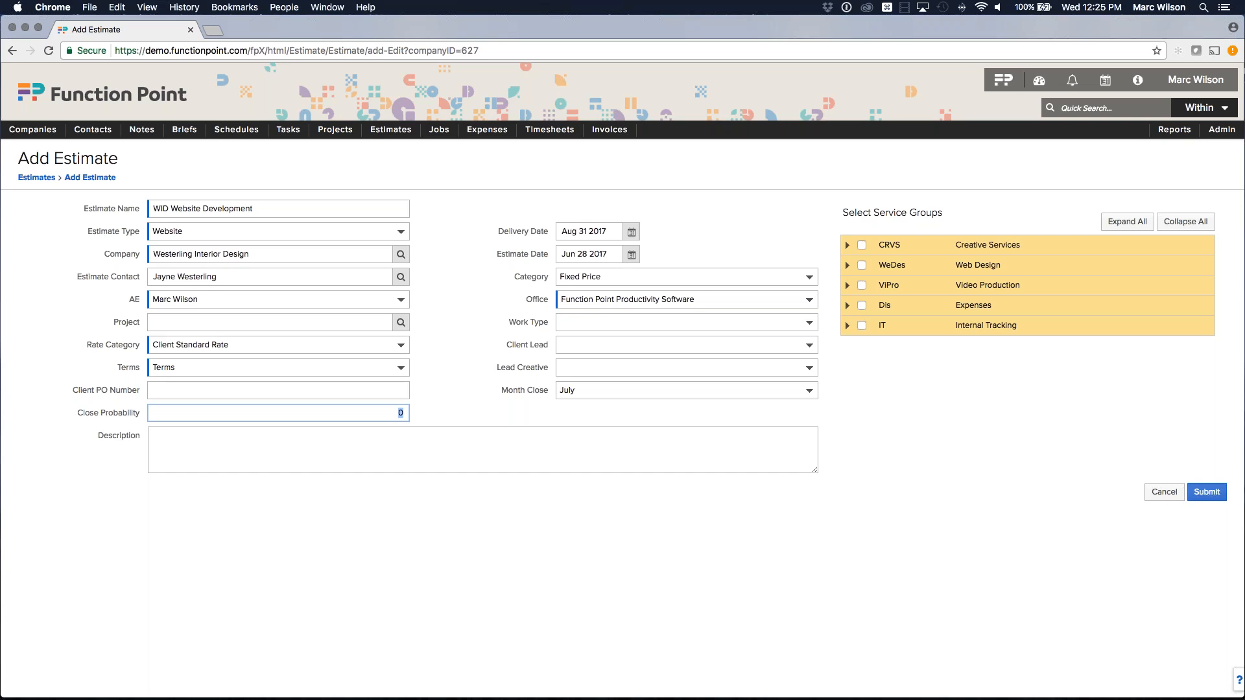
{"action": "type", "text": "9"}
{"action": "left_click", "coordinate": [432, 527]}
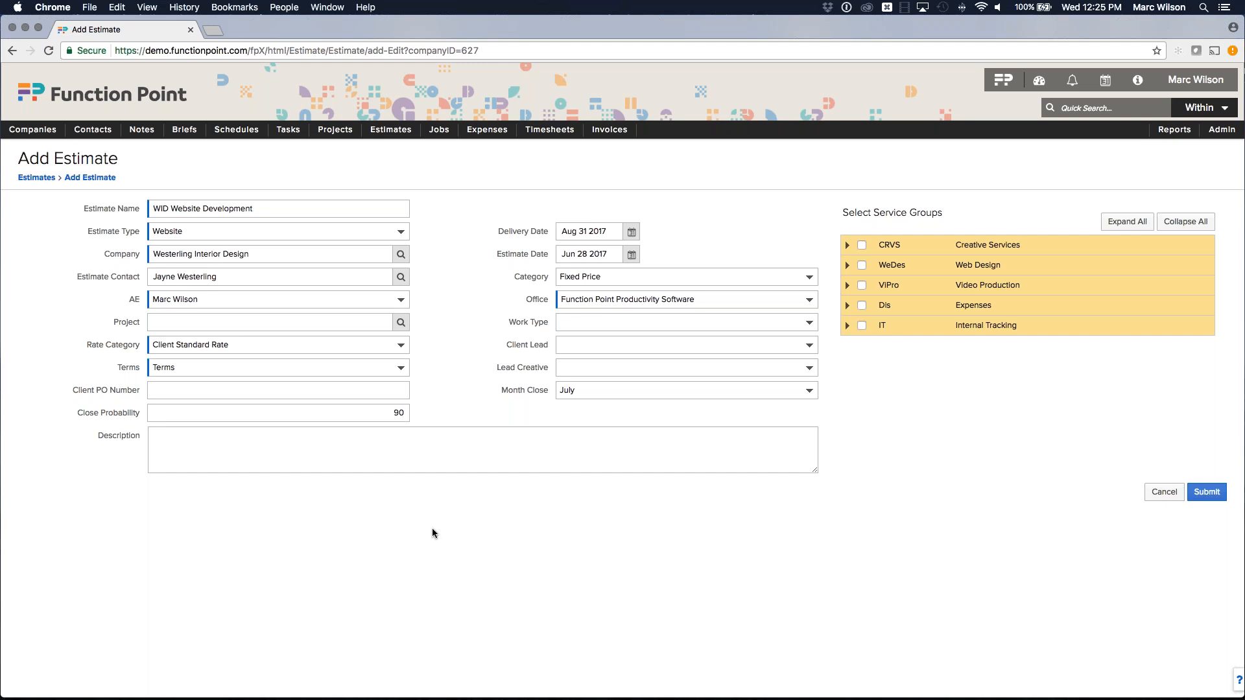
{"action": "double_click", "coordinate": [398, 413]}
{"action": "key", "text": "BackSpace"}
{"action": "key", "text": "Tab"}
{"action": "key", "text": "shift+Tab"}
{"action": "type", "text": "9"}
{"action": "key", "text": "Tab"}
{"action": "key", "text": "shift+Tab"}
{"action": "type", "text": "10"}
{"action": "left_click", "coordinate": [452, 525]}
{"action": "key", "text": "shift+Tab"}
{"action": "type", "text": "100"}
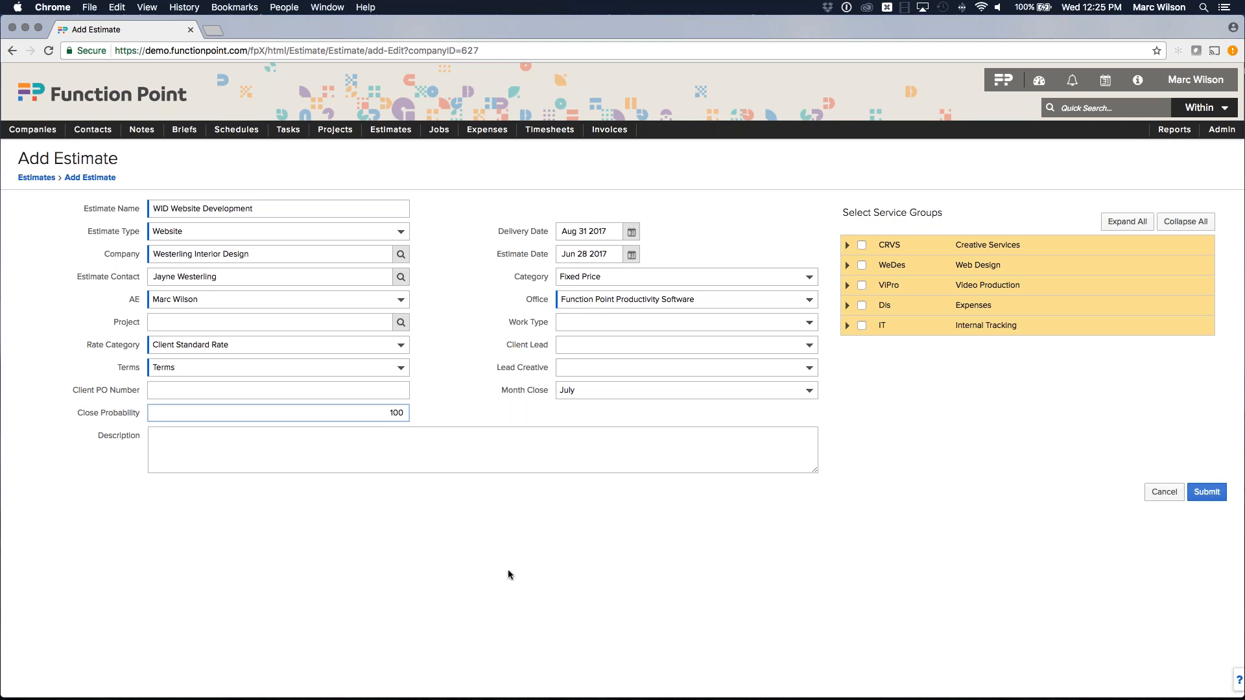
{"action": "key", "text": "super+a"}
{"action": "key", "text": "BackSpace"}
{"action": "type", "text": "90"}
{"action": "key", "text": "Tab"}
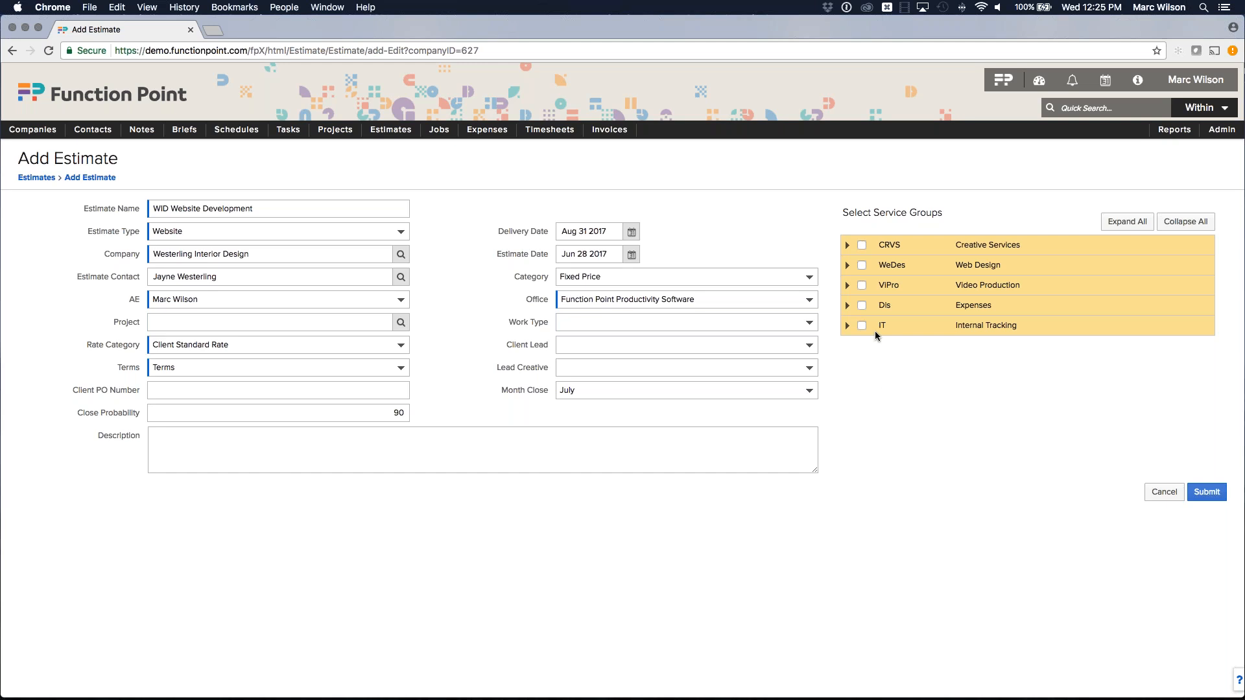
Include the WD Web Design service from the WeDes group and submit the estimate.
{"action": "left_click", "coordinate": [846, 266]}
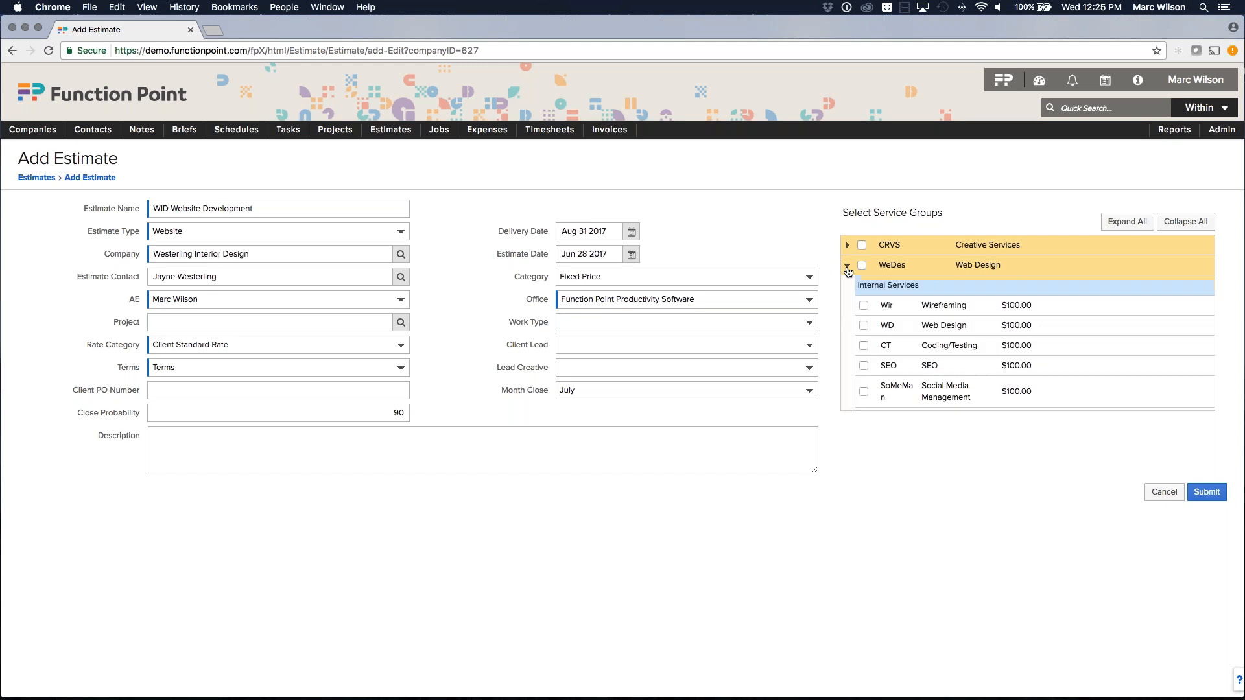
{"action": "left_click", "coordinate": [864, 325]}
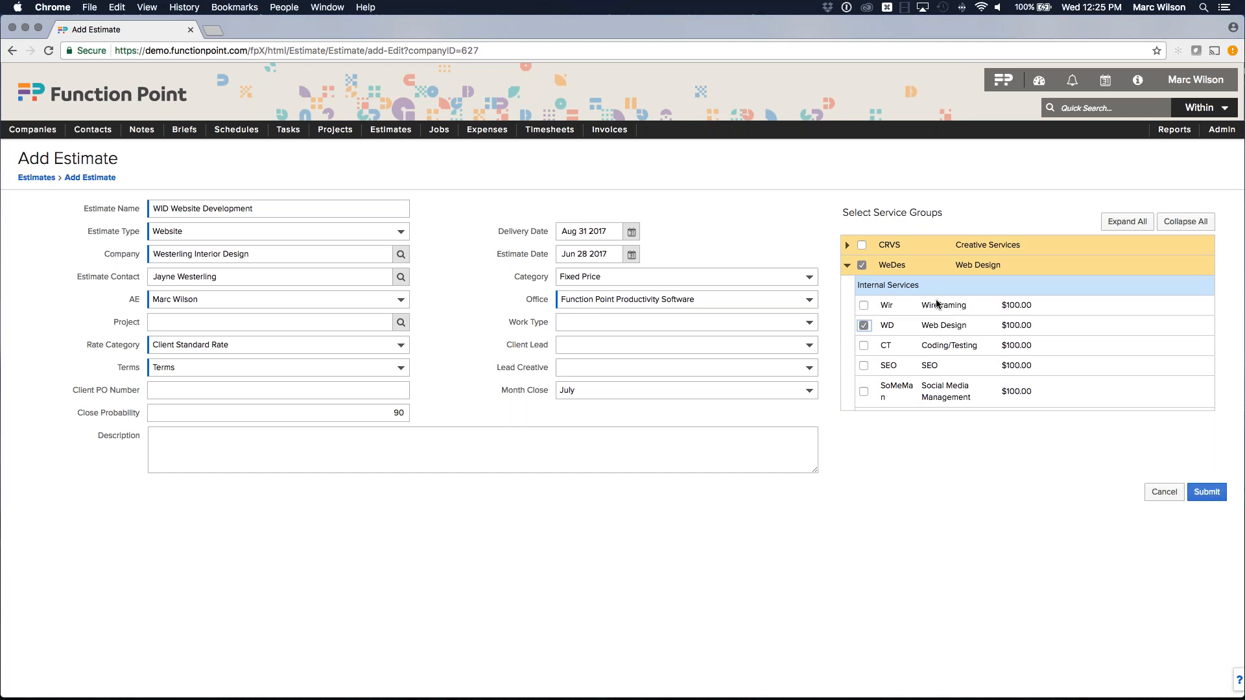
{"action": "scroll", "coordinate": [947, 343], "scroll_direction": "down", "scroll_amount": 3}
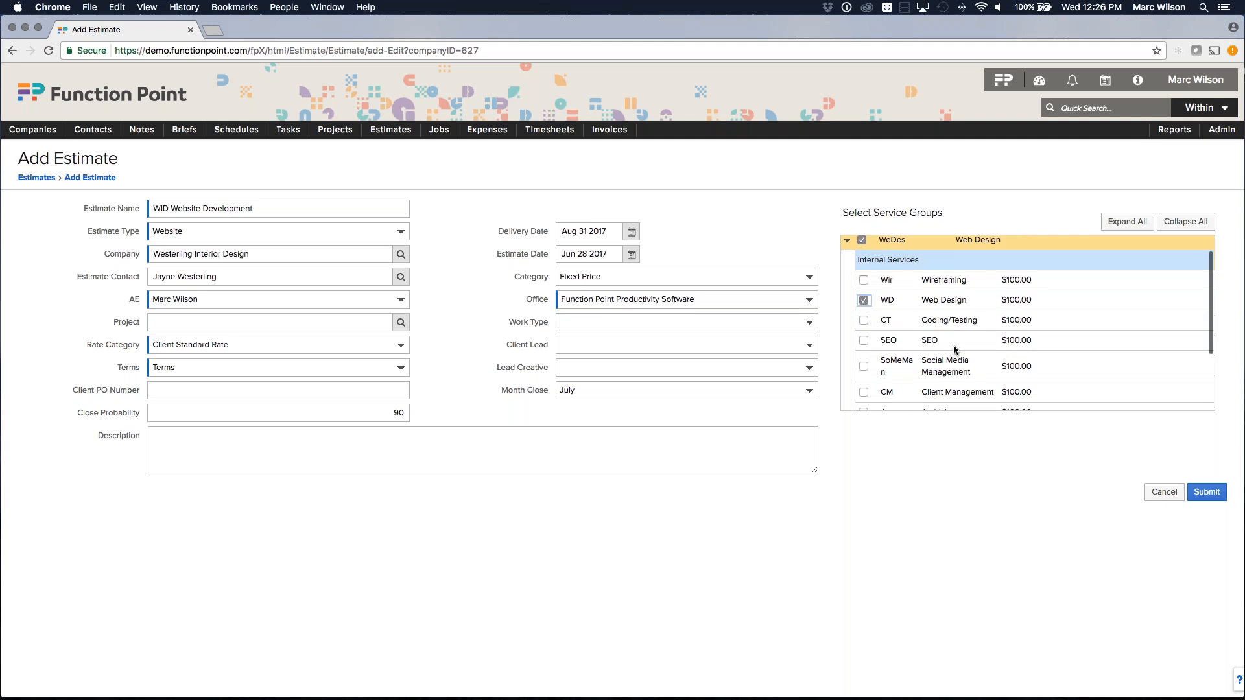
{"action": "scroll", "coordinate": [951, 344], "scroll_direction": "up", "scroll_amount": 3}
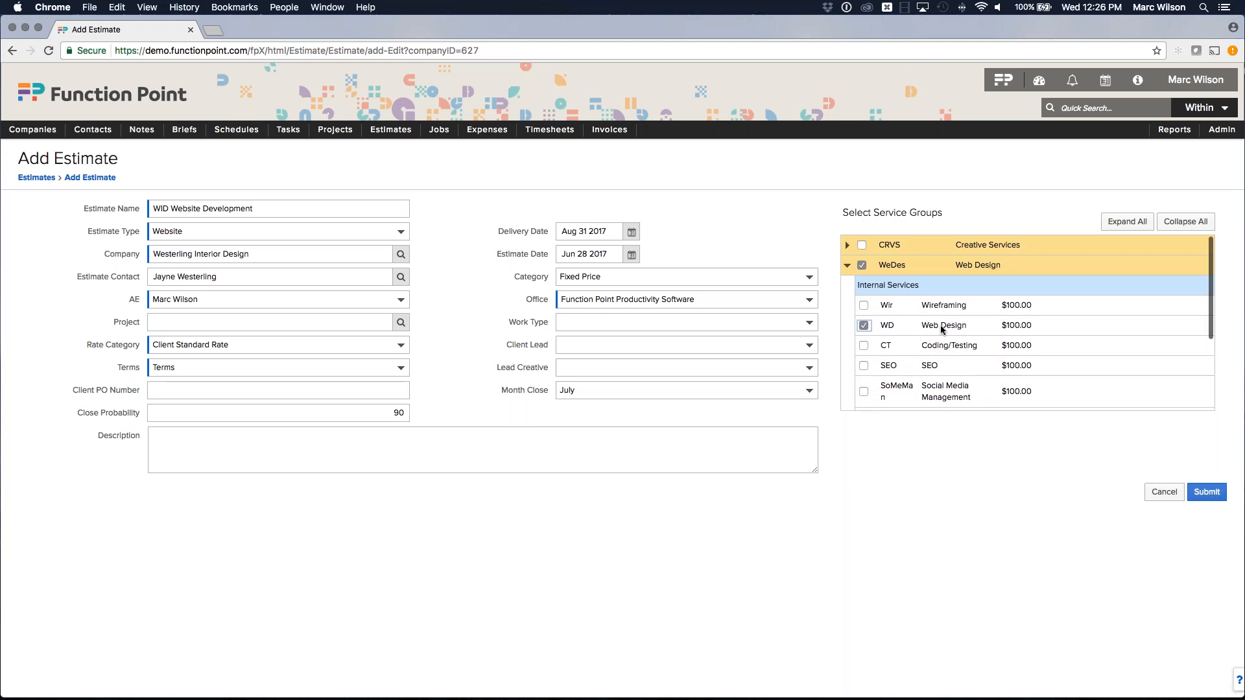
{"action": "left_click", "coordinate": [1207, 494]}
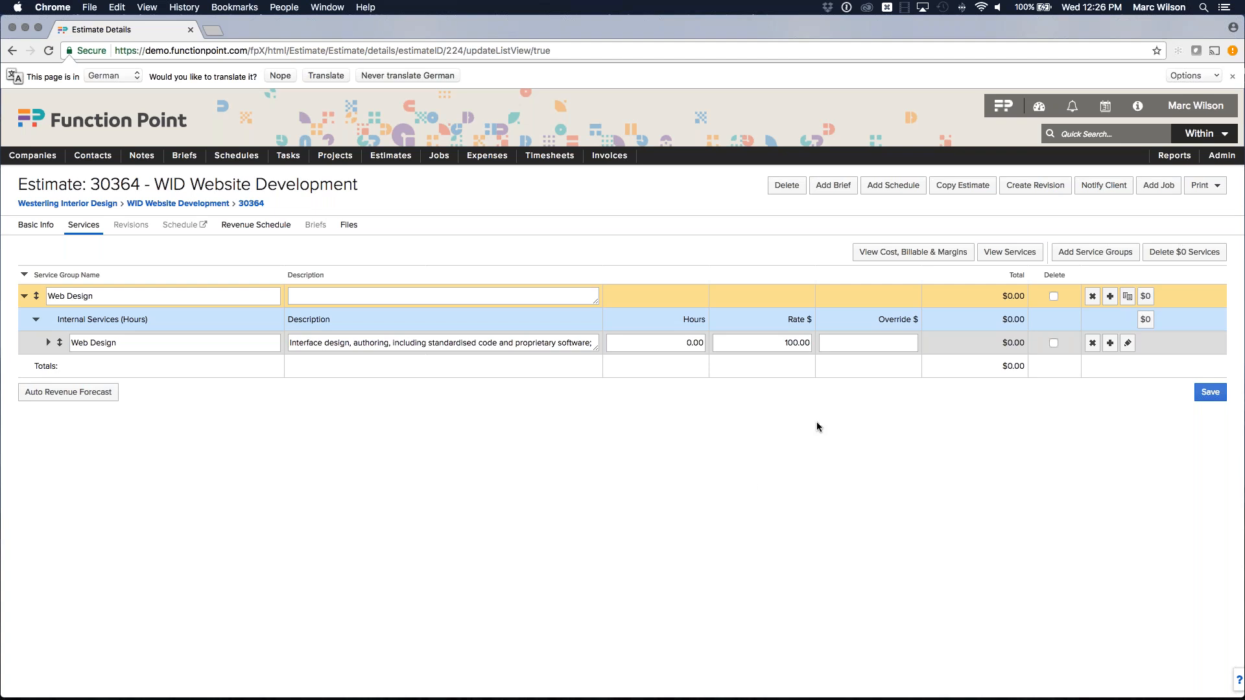
Give the Web Design line a 12000 override price and save the services.
{"action": "left_click", "coordinate": [859, 343]}
{"action": "type", "text": "12000"}
{"action": "key", "text": "Tab"}
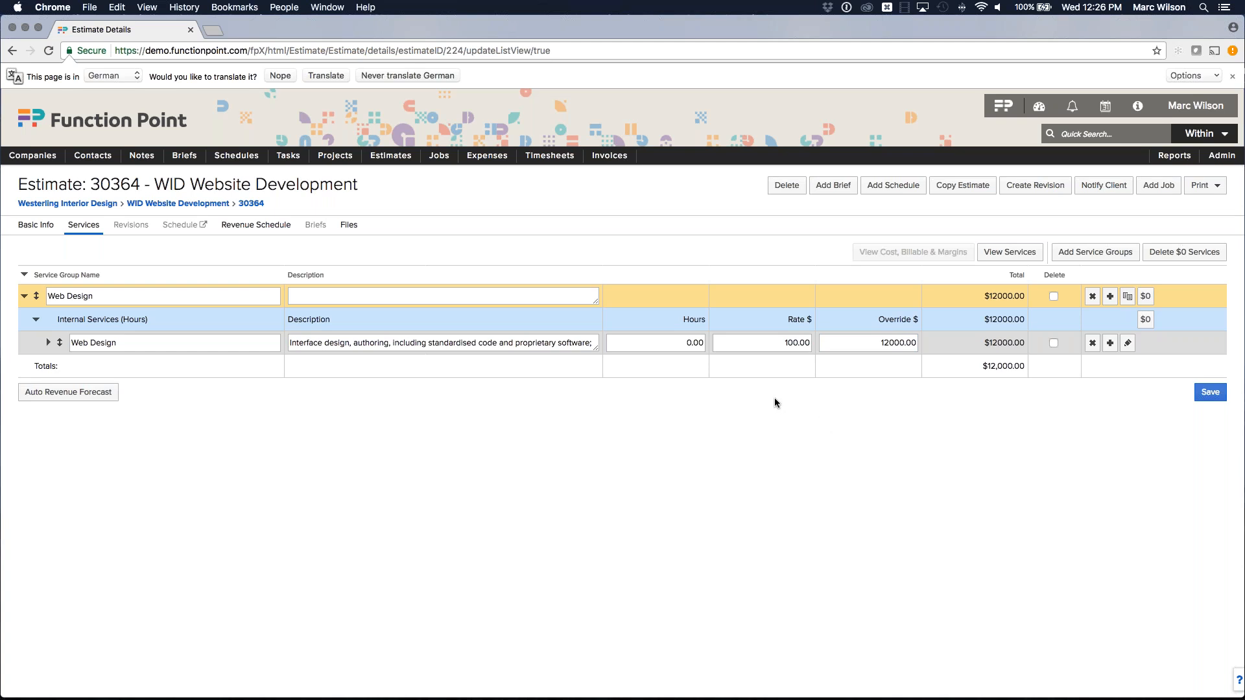
{"action": "key", "text": "Tab"}
{"action": "key", "text": "Tab"}
{"action": "left_click_drag", "start_coordinate": [878, 342], "coordinate": [928, 343]}
{"action": "left_click", "coordinate": [907, 428]}
{"action": "left_click", "coordinate": [1210, 392]}
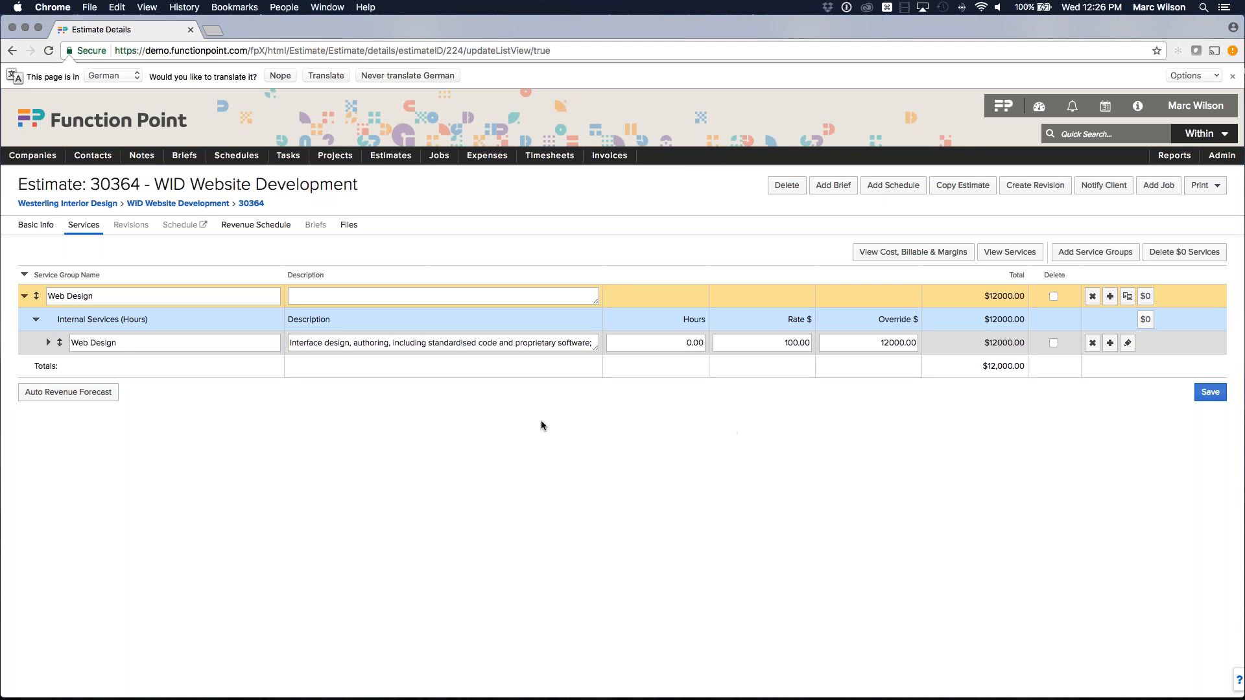
Set estimate 30364's approval status to Submitted and return to the Westerling Interior Design page.
{"action": "left_click", "coordinate": [36, 225]}
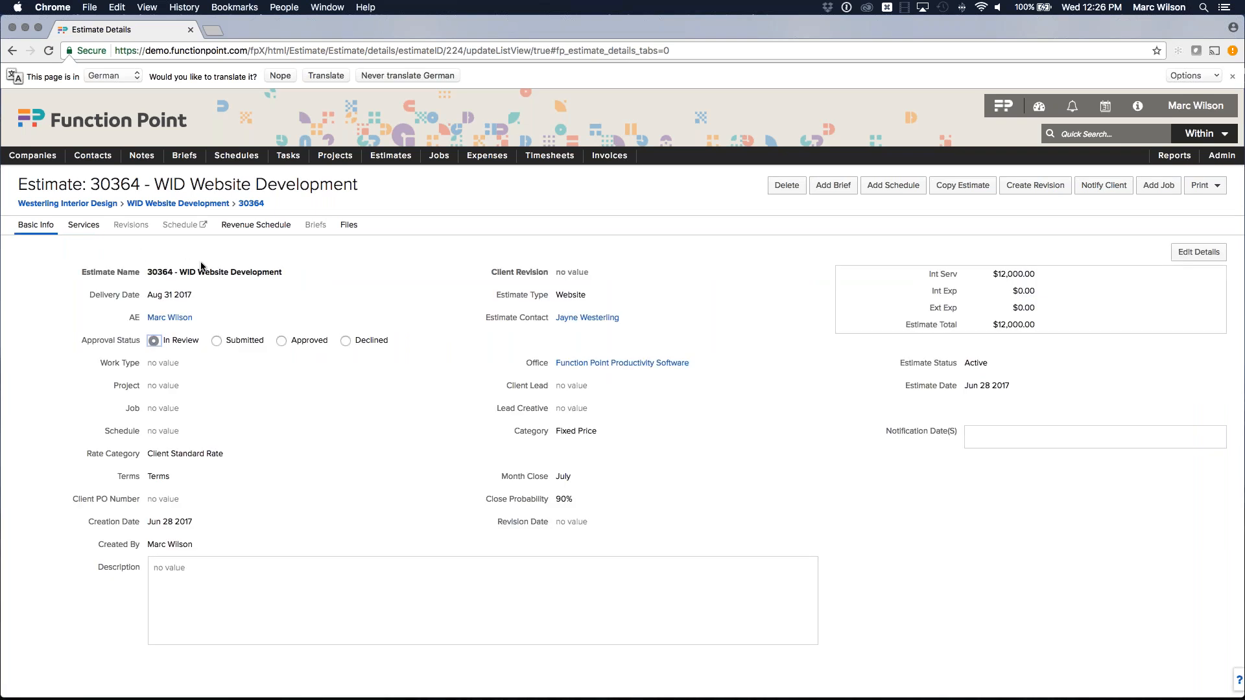
{"action": "left_click", "coordinate": [216, 341]}
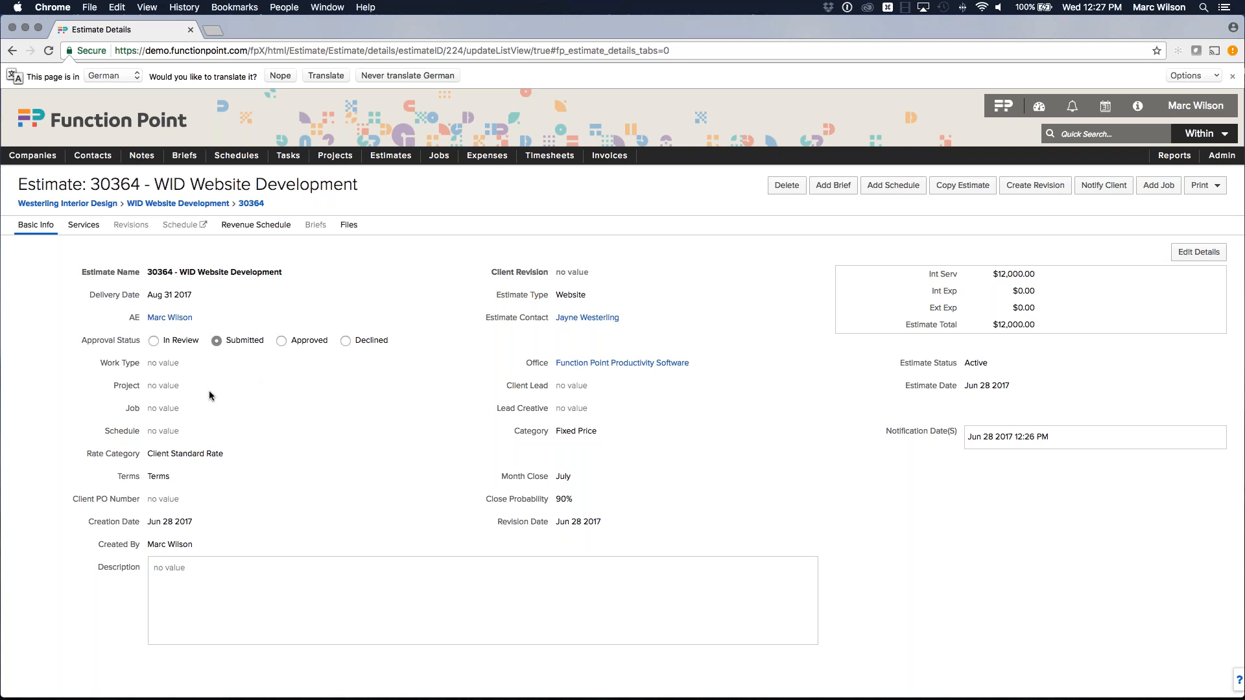
{"action": "left_click", "coordinate": [90, 205]}
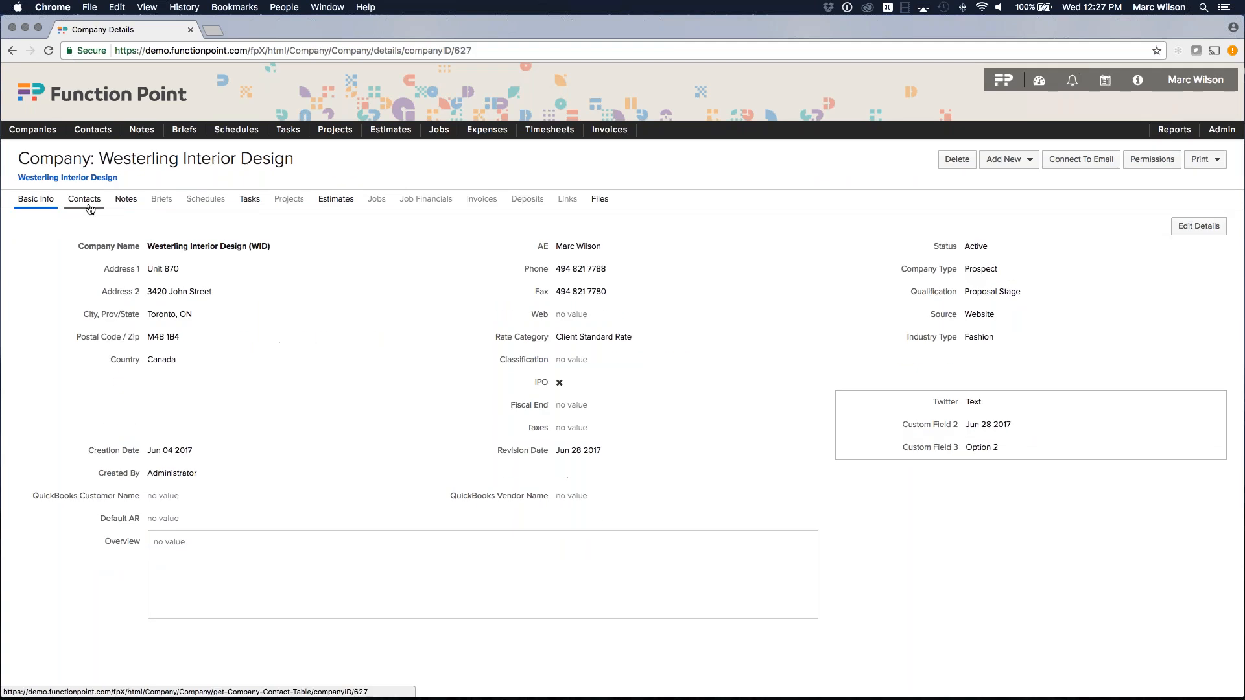
List Westerling Interior Design's estimates and confirm 30364 is Submitted with a $12,000.00 subtotal.
{"action": "left_click_drag", "start_coordinate": [960, 269], "coordinate": [1010, 273]}
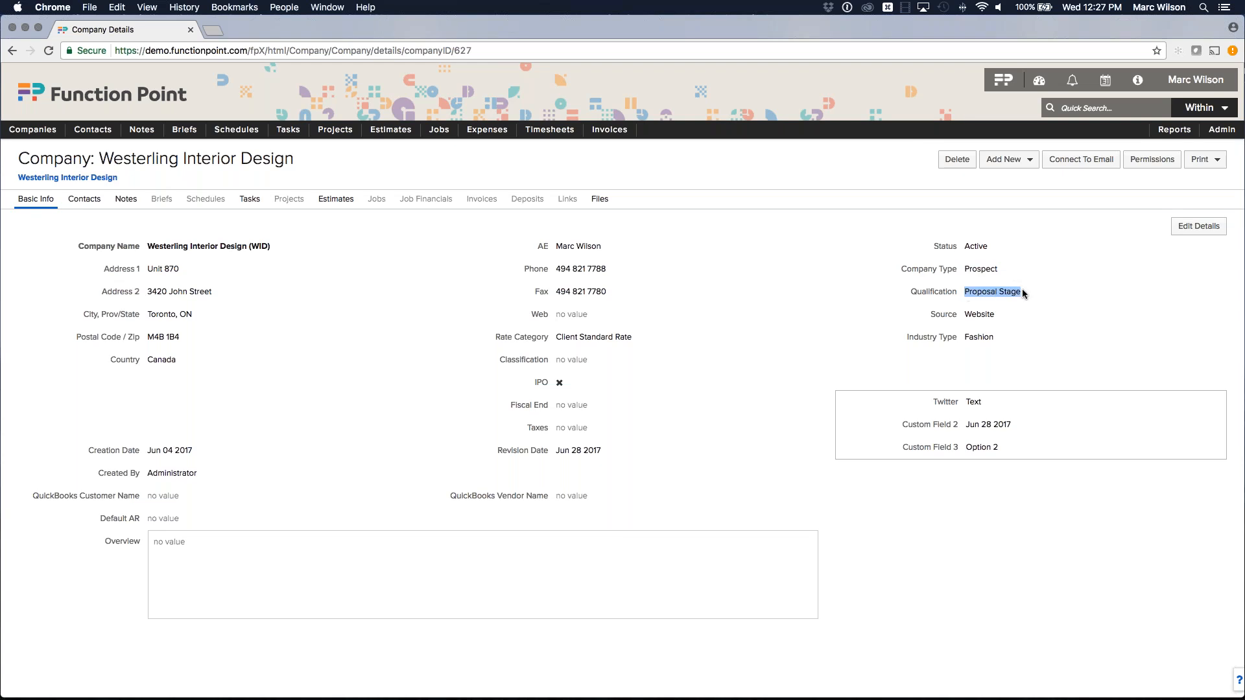
{"action": "left_click", "coordinate": [336, 199]}
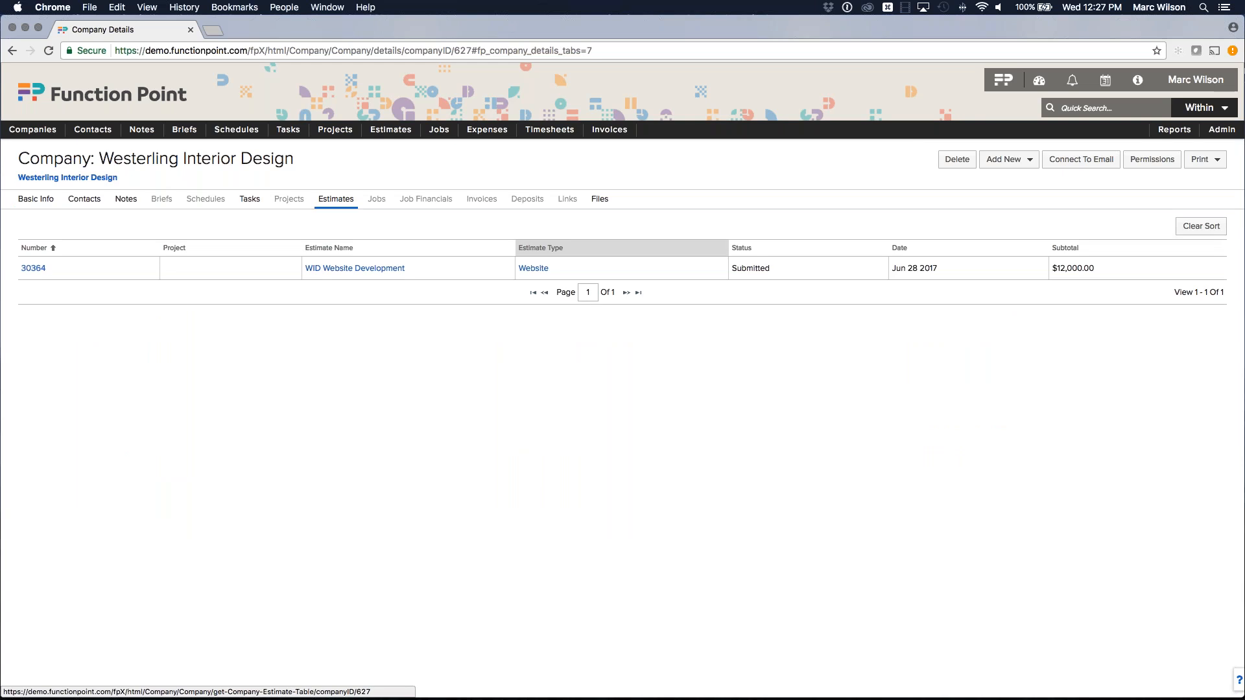
{"action": "left_click_drag", "start_coordinate": [733, 268], "coordinate": [772, 268]}
{"action": "left_click", "coordinate": [780, 269]}
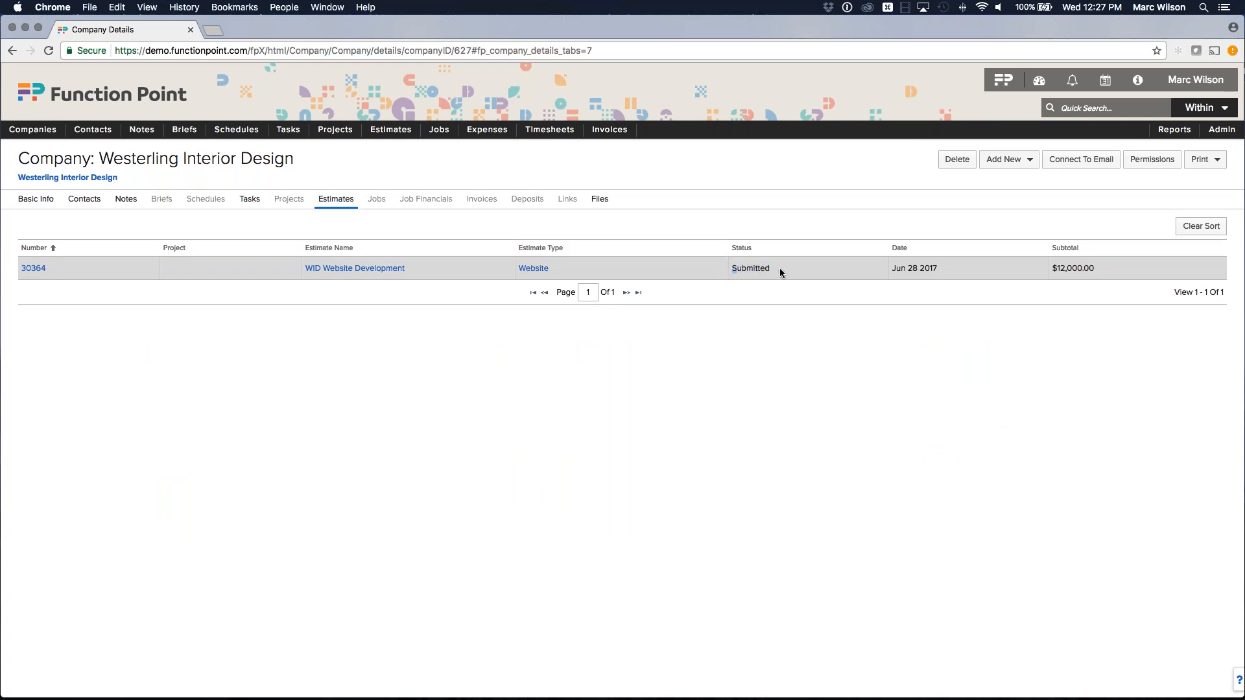
{"action": "left_click_drag", "start_coordinate": [1054, 271], "coordinate": [1088, 270]}
{"action": "left_click", "coordinate": [1079, 274]}
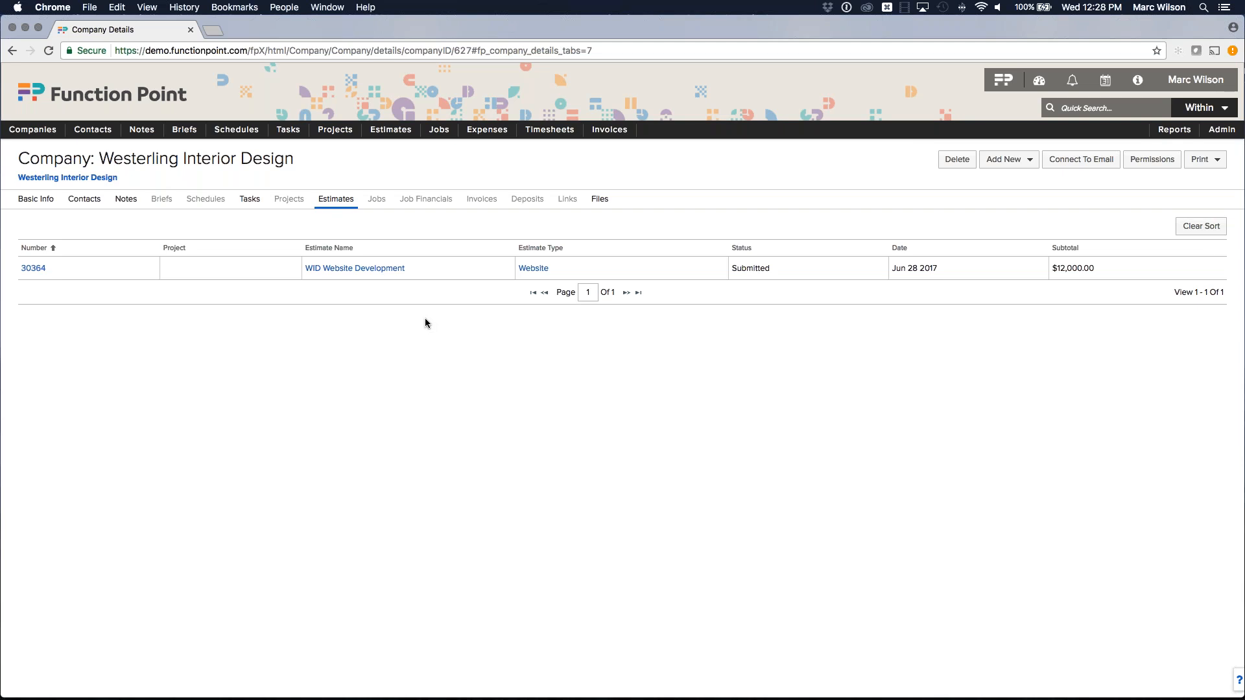
{"action": "mouse_move", "coordinate": [392, 129]}
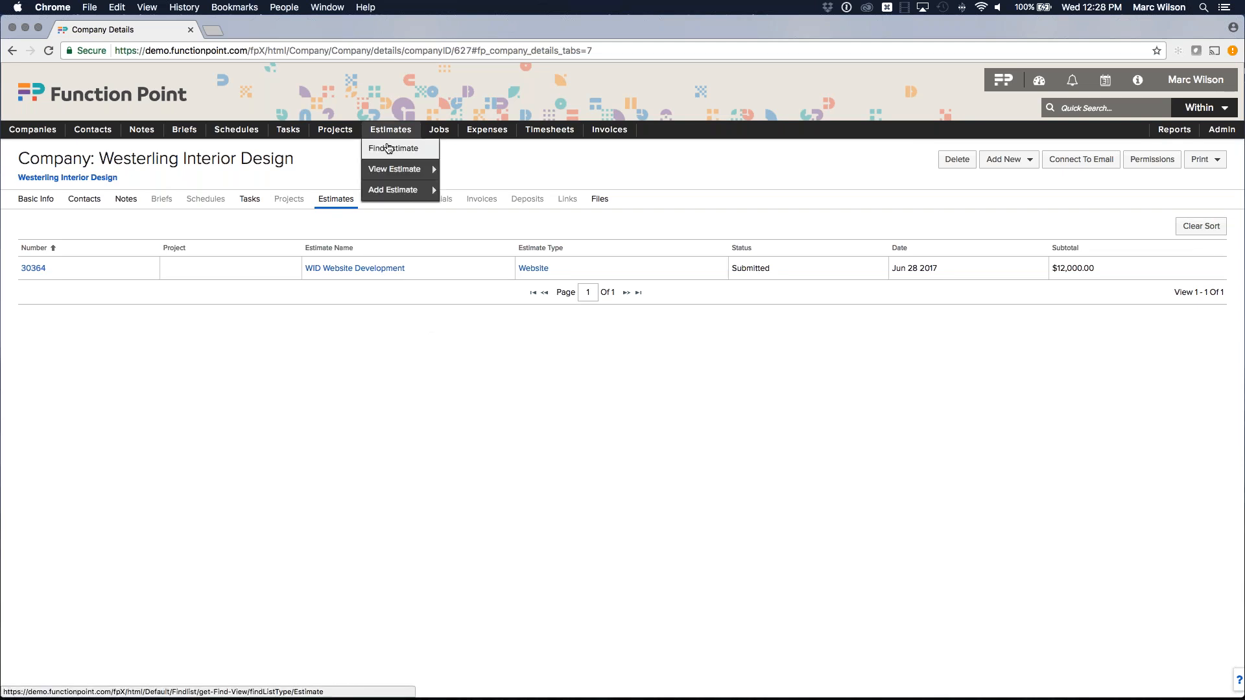
Search estimates with Approval Status set to Submitted, leaving account executives unchanged.
{"action": "left_click", "coordinate": [387, 149]}
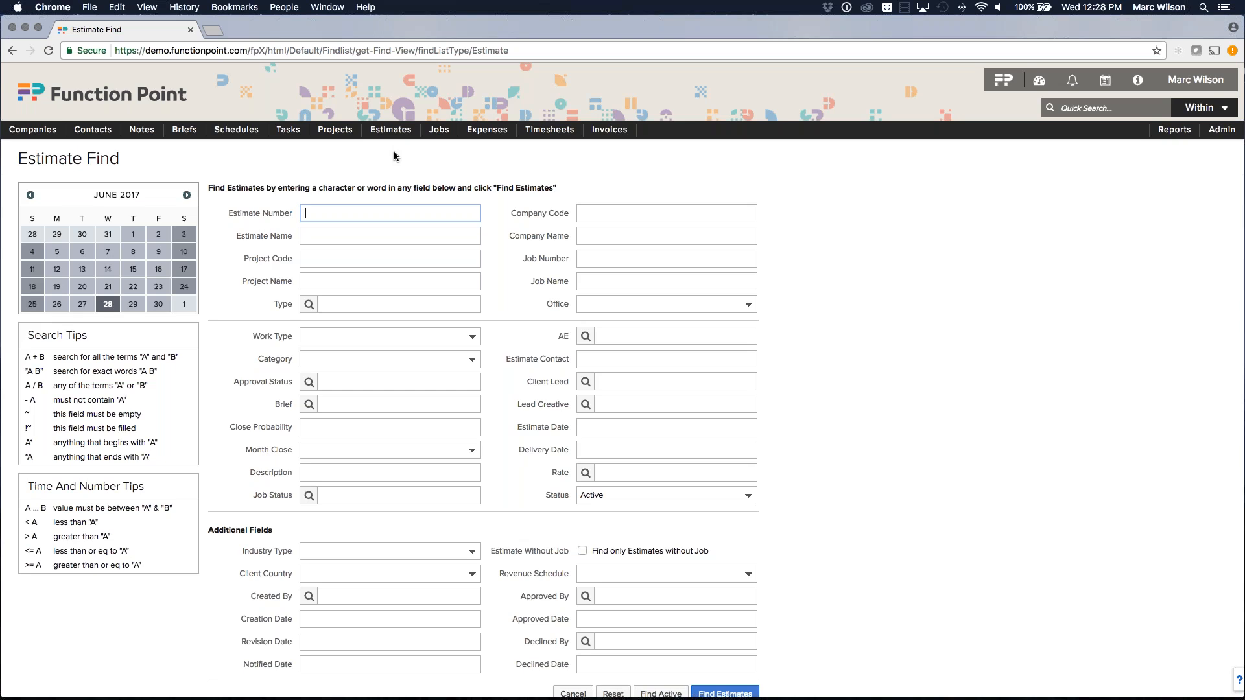
{"action": "left_click_drag", "start_coordinate": [231, 384], "coordinate": [289, 383]}
{"action": "left_click", "coordinate": [343, 384]}
{"action": "left_click", "coordinate": [350, 415]}
{"action": "left_click", "coordinate": [814, 391]}
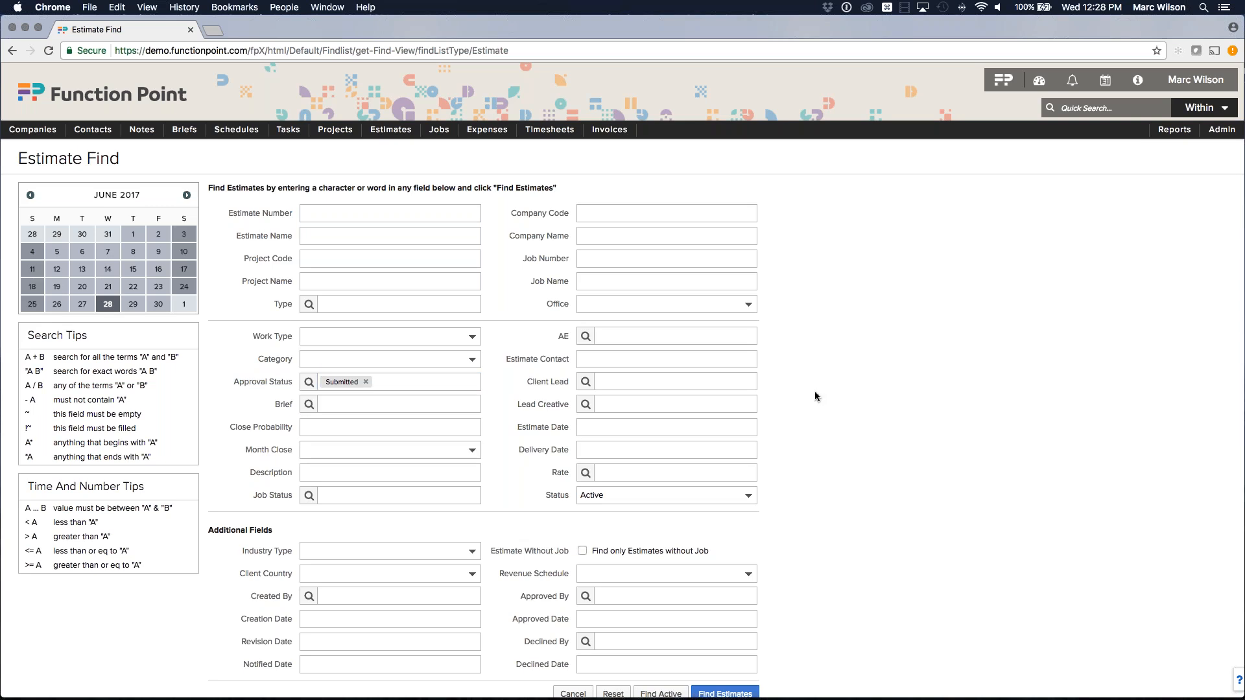
{"action": "left_click", "coordinate": [672, 337]}
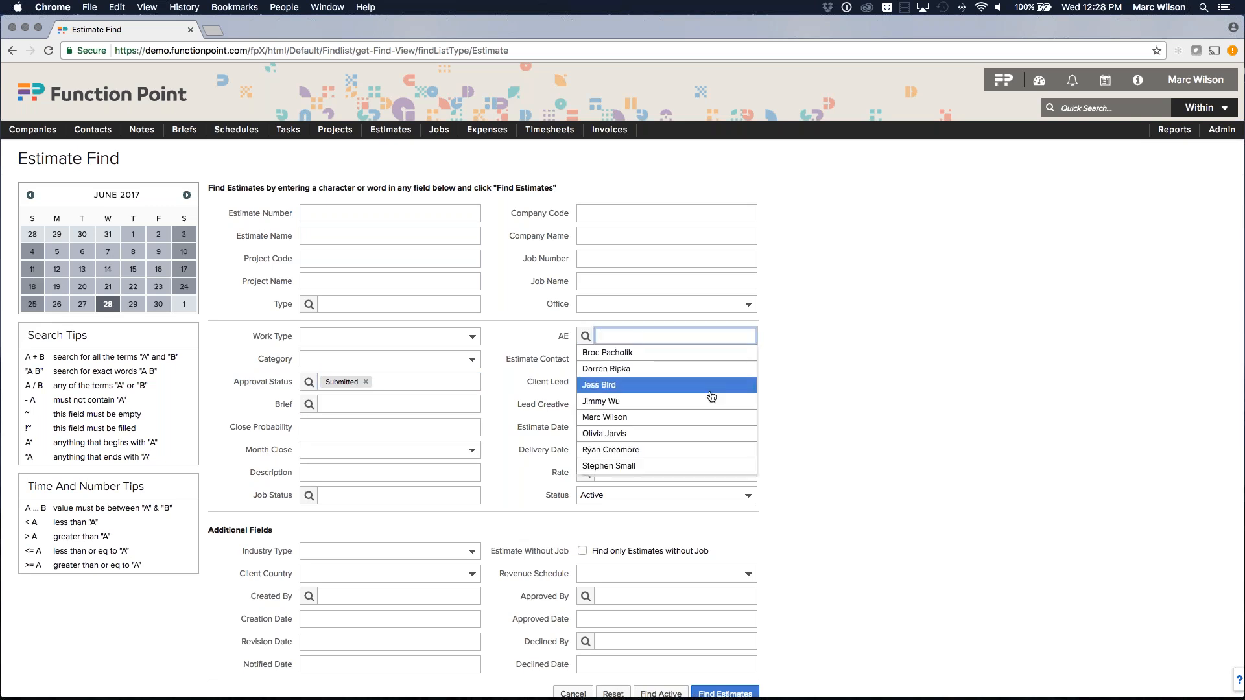
{"action": "left_click", "coordinate": [839, 394]}
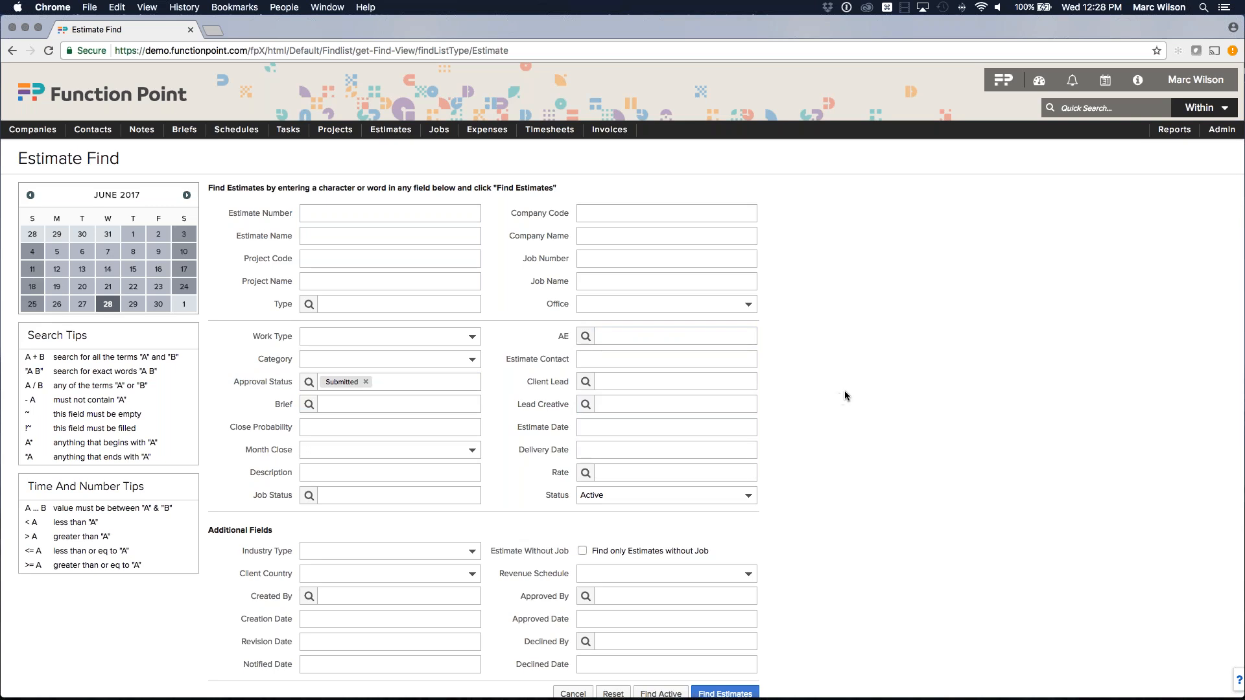
{"action": "scroll", "coordinate": [819, 393], "scroll_direction": "down", "scroll_amount": 1}
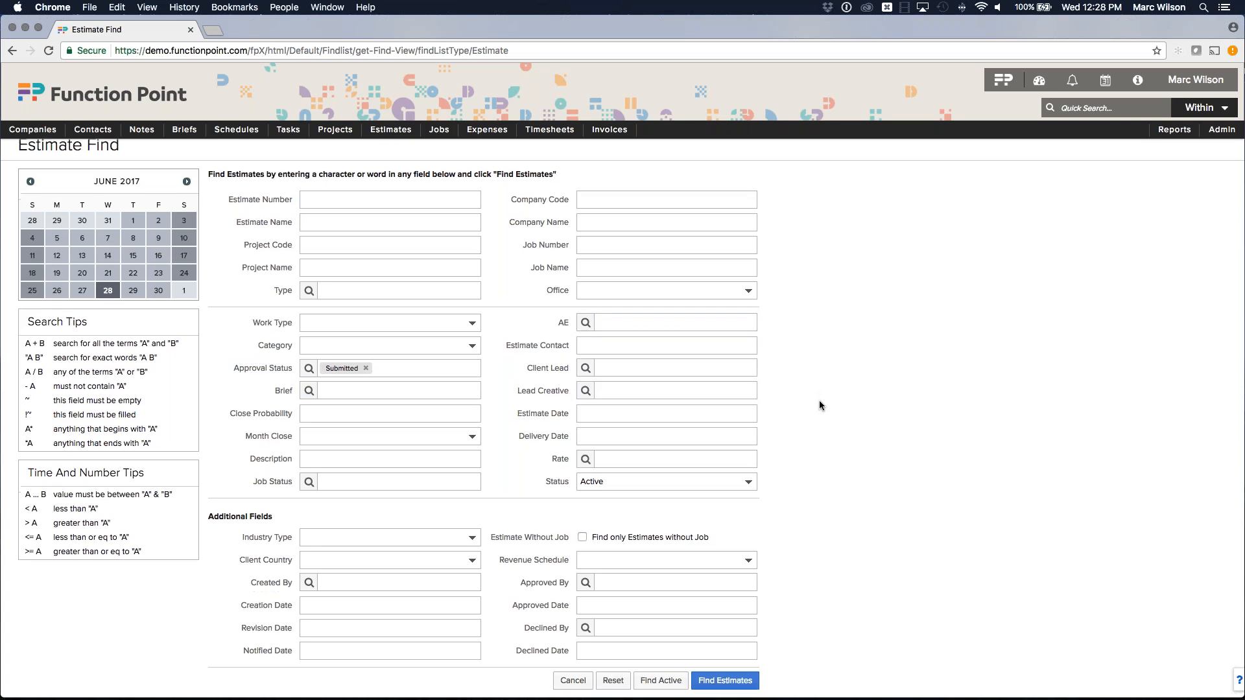
{"action": "scroll", "coordinate": [832, 406], "scroll_direction": "up", "scroll_amount": 1}
{"action": "scroll", "coordinate": [843, 410], "scroll_direction": "down", "scroll_amount": 1}
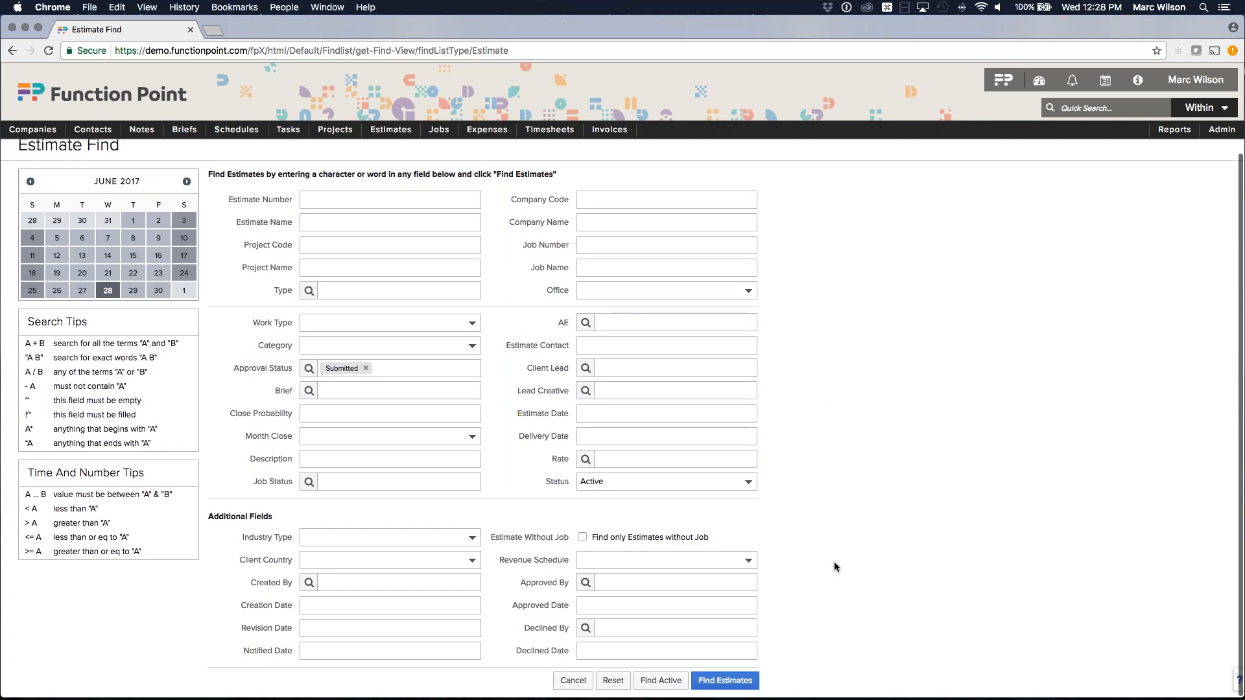
{"action": "left_click", "coordinate": [734, 682]}
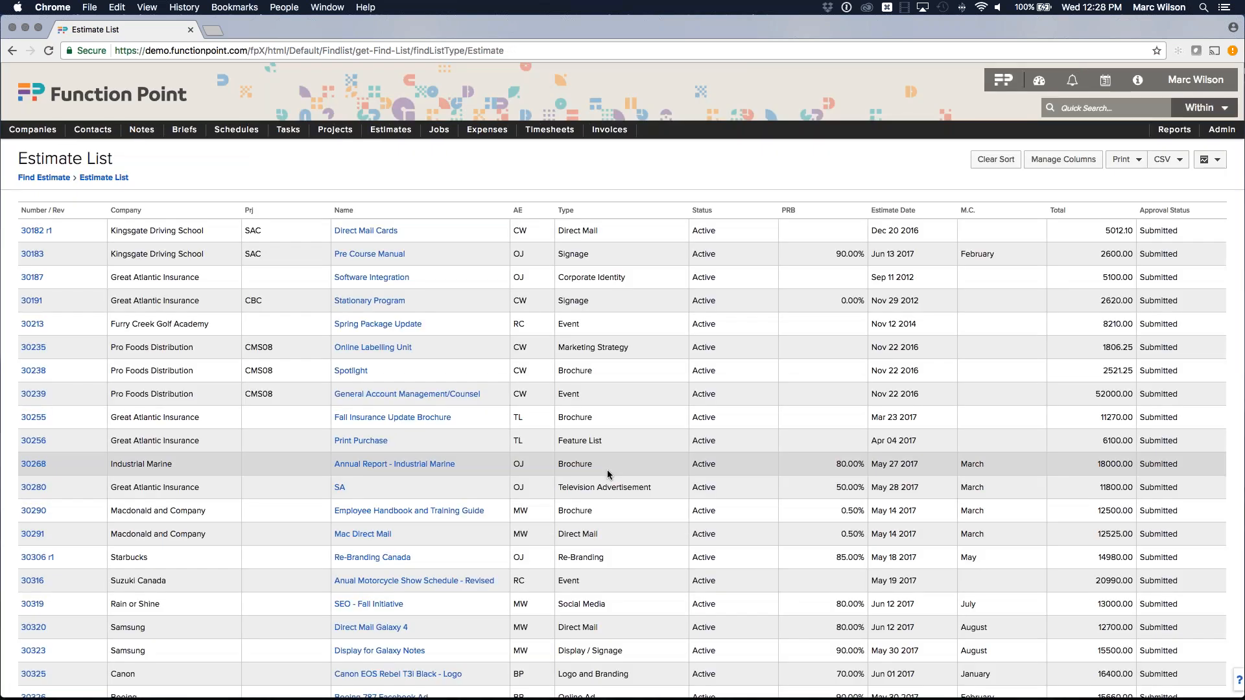
Review the Submitted estimates list, noting the March close month on row 30291.
{"action": "scroll", "coordinate": [607, 470], "scroll_direction": "down", "scroll_amount": 5}
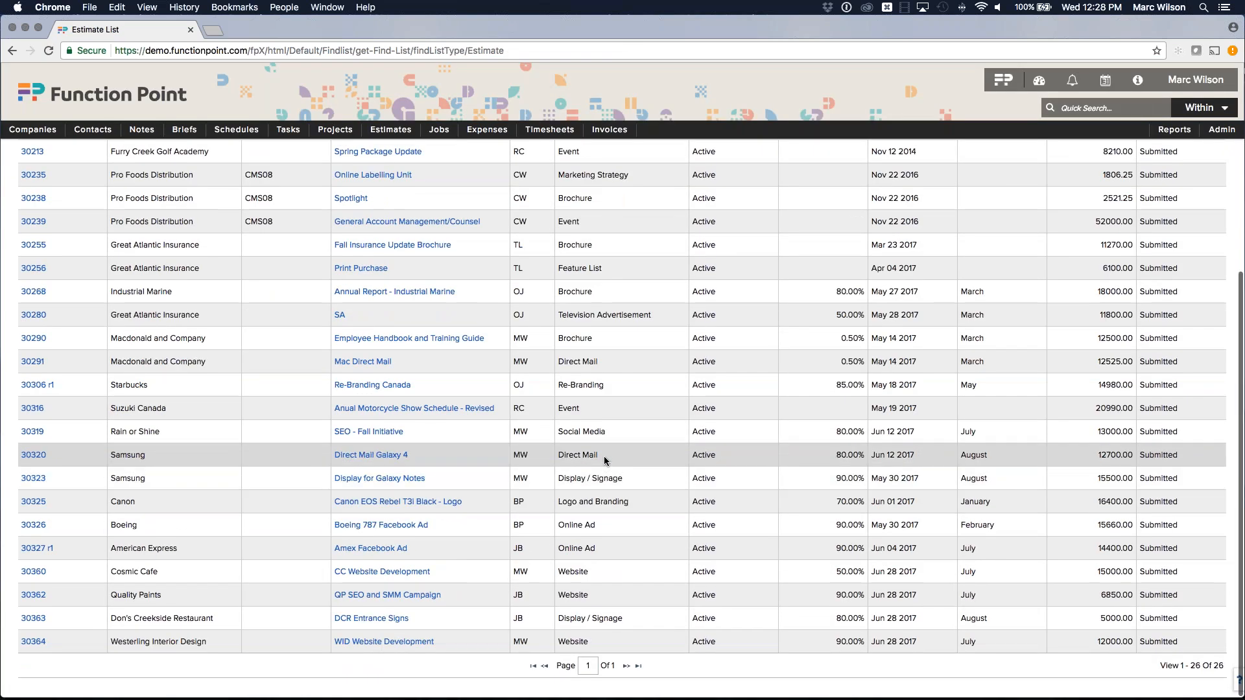
{"action": "scroll", "coordinate": [602, 459], "scroll_direction": "up", "scroll_amount": 5}
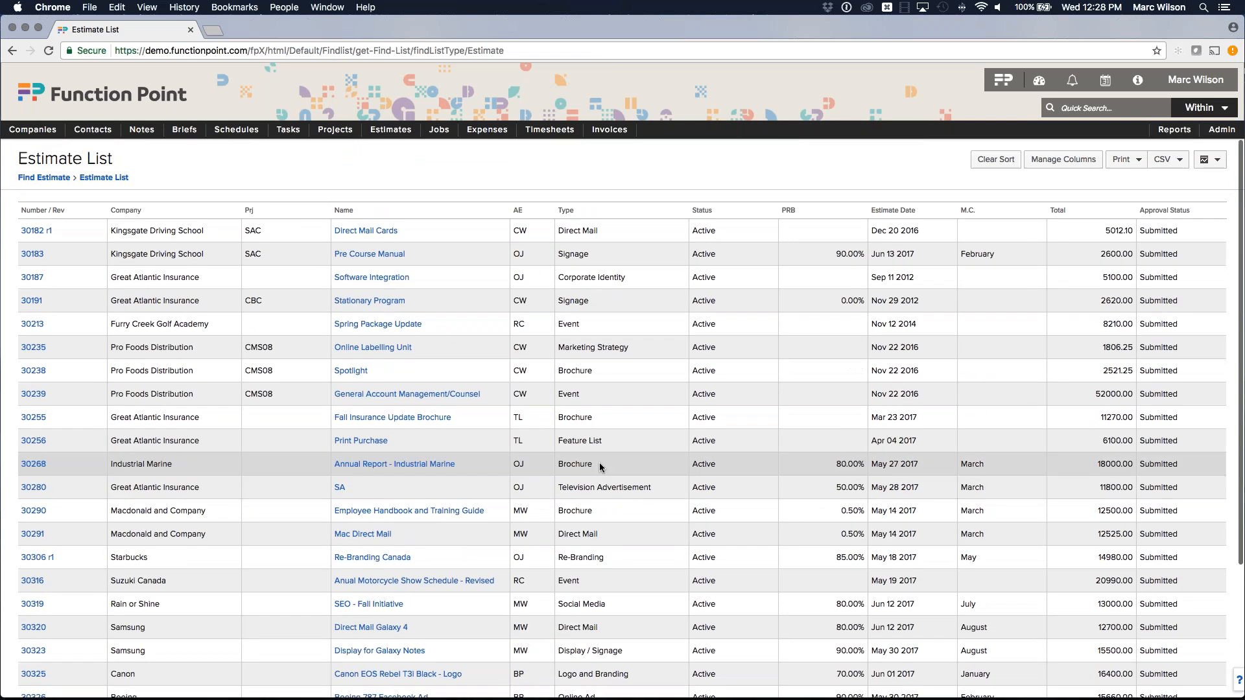
{"action": "scroll", "coordinate": [597, 463], "scroll_direction": "down", "scroll_amount": 5}
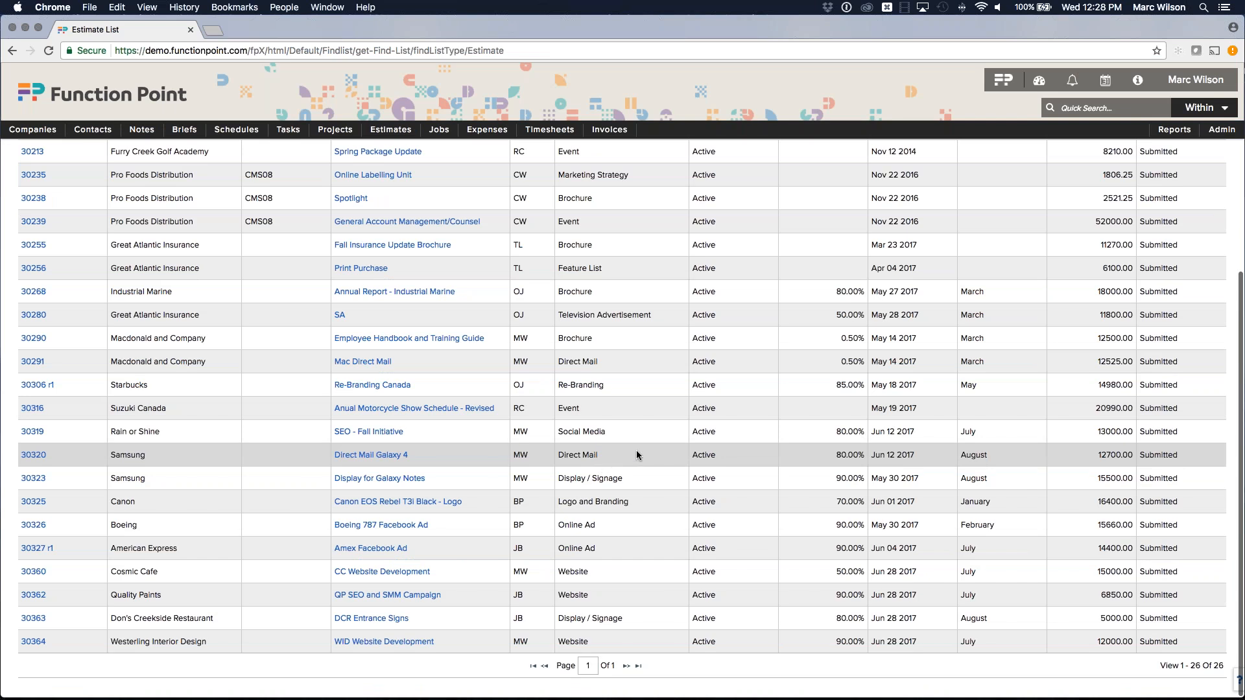
{"action": "scroll", "coordinate": [636, 452], "scroll_direction": "up", "scroll_amount": 1}
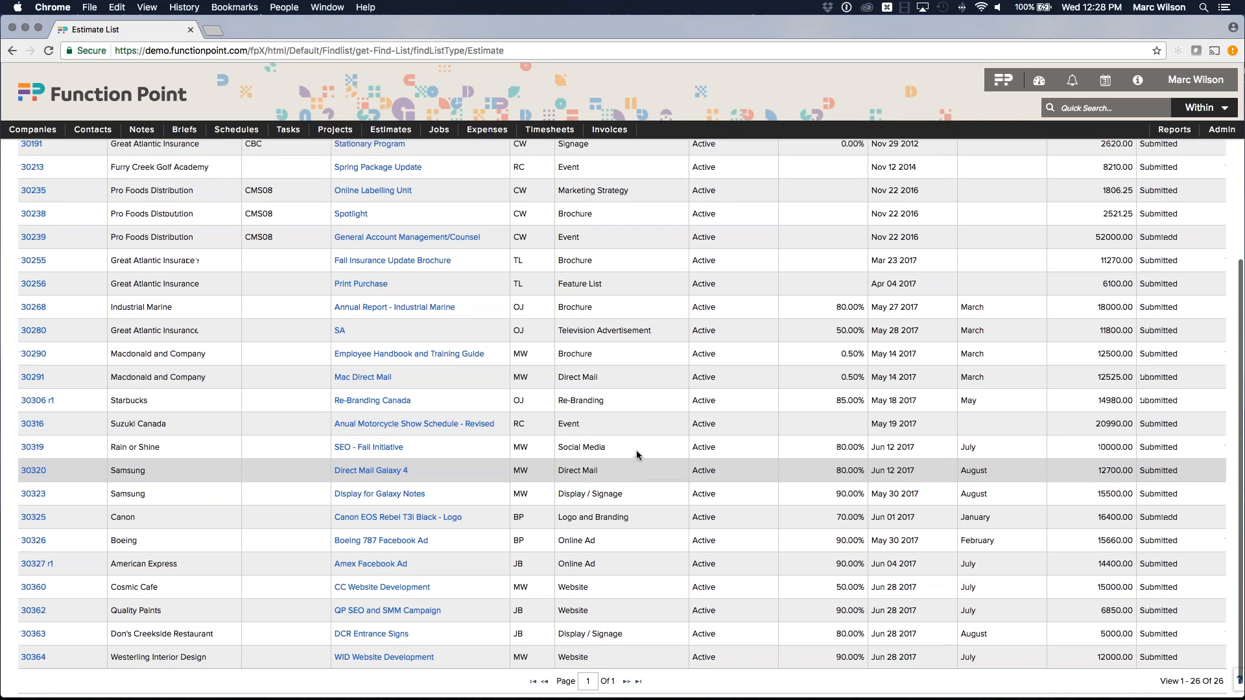
{"action": "double_click", "coordinate": [985, 383]}
{"action": "scroll", "coordinate": [986, 384], "scroll_direction": "up", "scroll_amount": 5}
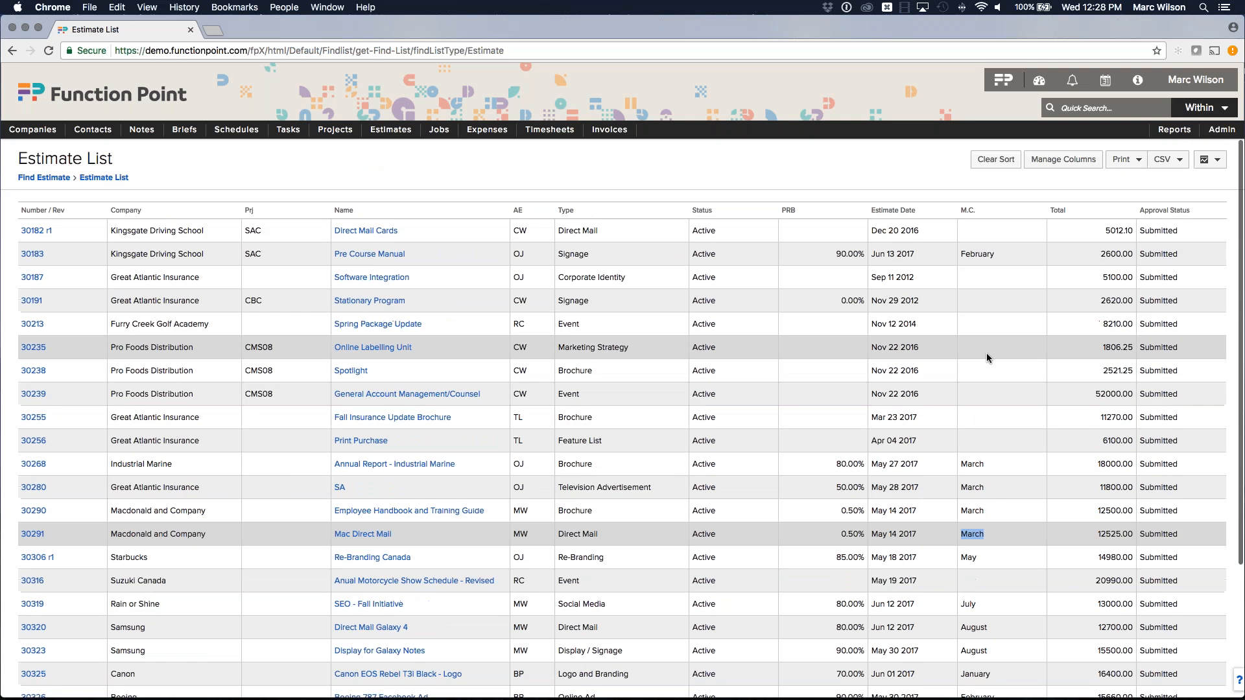
{"action": "left_click", "coordinate": [1004, 494]}
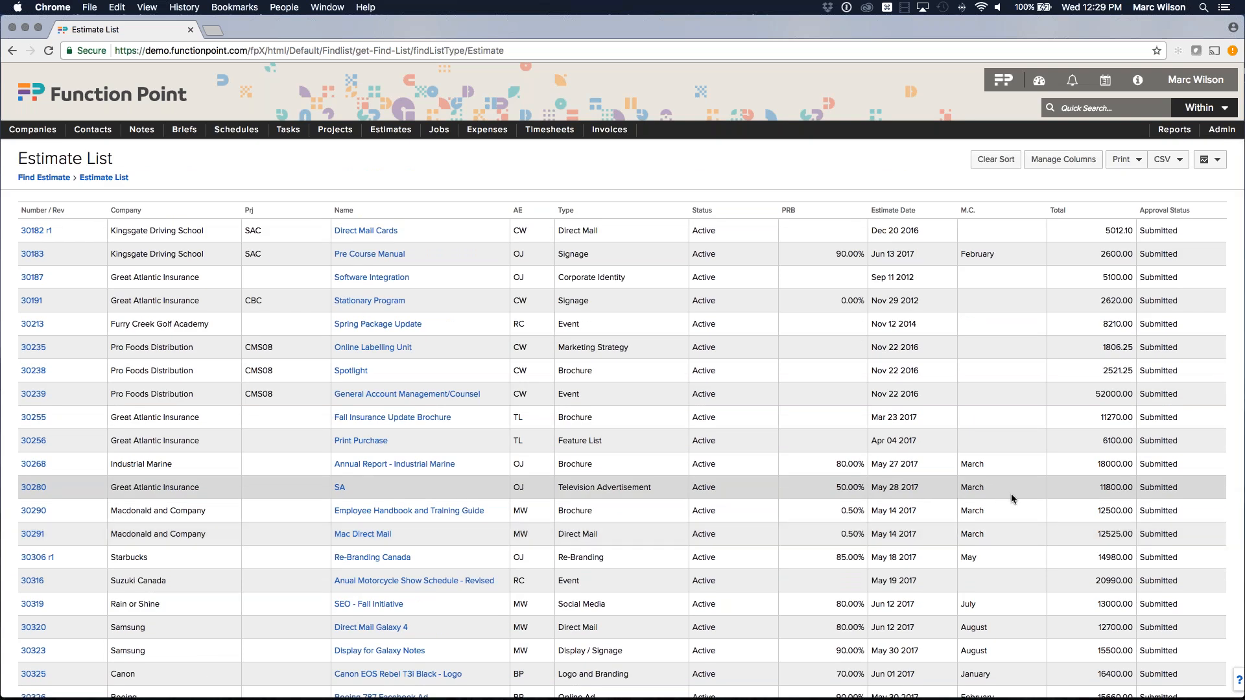
Show the 'Select a report to generate' list for the Estimate List.
{"action": "scroll", "coordinate": [1011, 497], "scroll_direction": "down", "scroll_amount": 5}
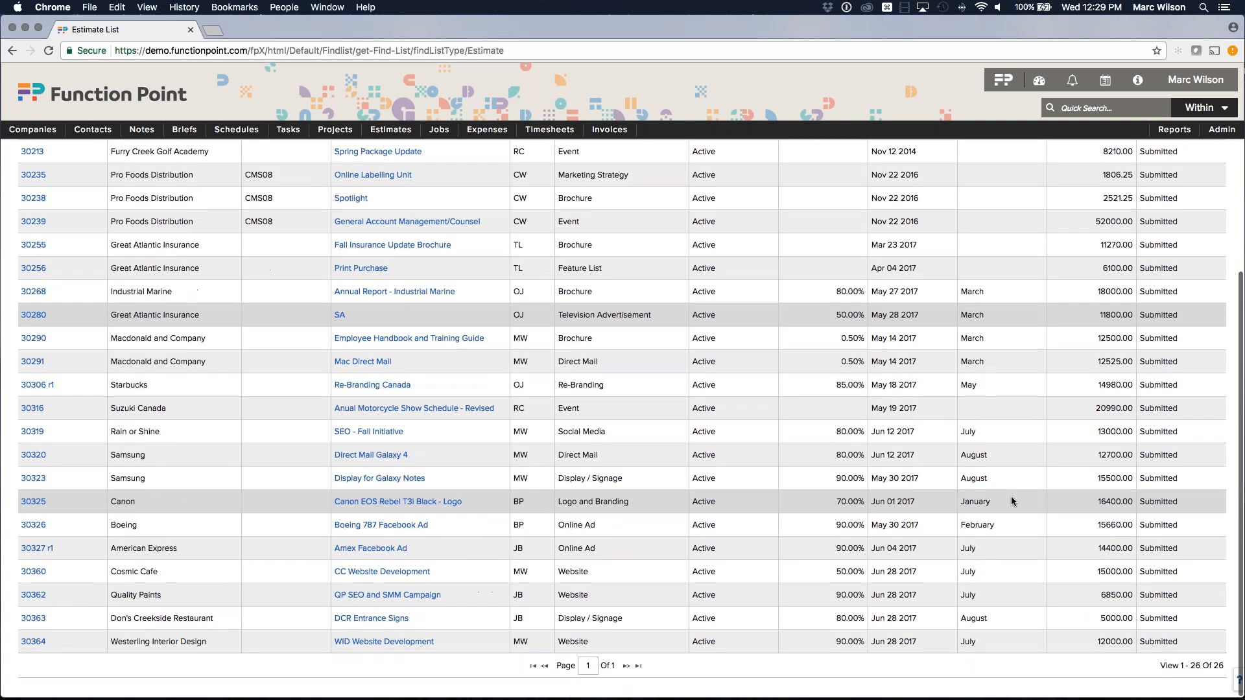
{"action": "scroll", "coordinate": [1017, 499], "scroll_direction": "up", "scroll_amount": 5}
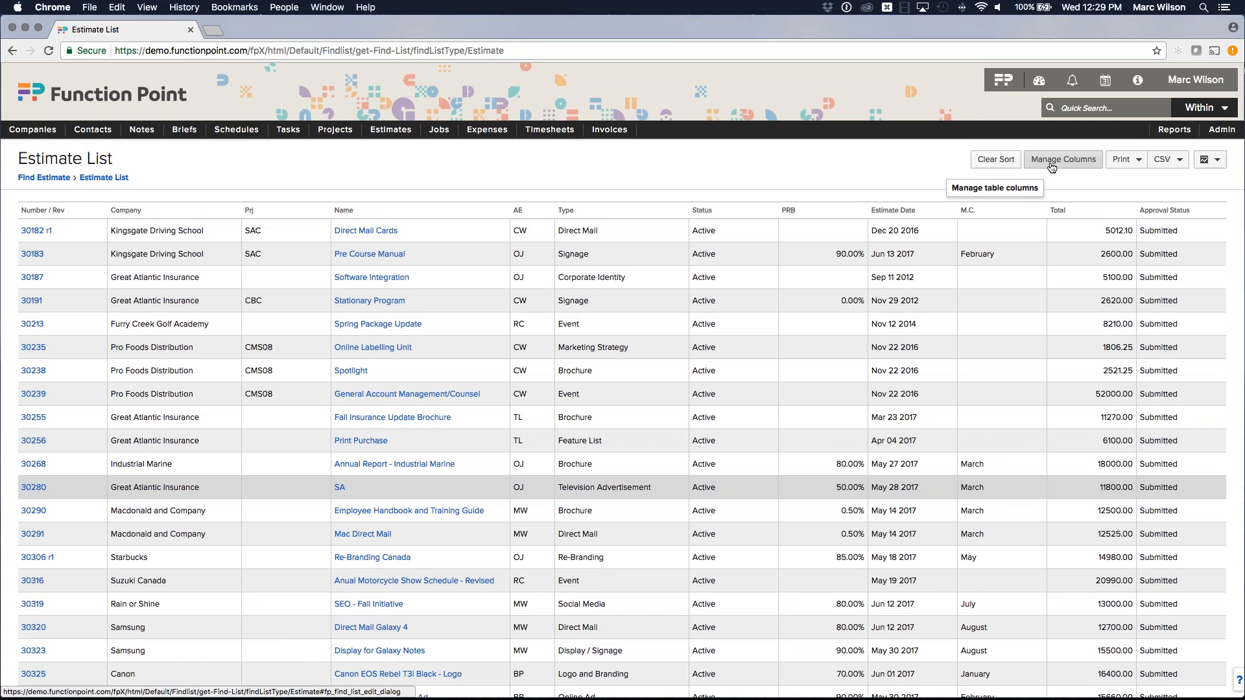
{"action": "scroll", "coordinate": [1051, 168], "scroll_direction": "down", "scroll_amount": 1}
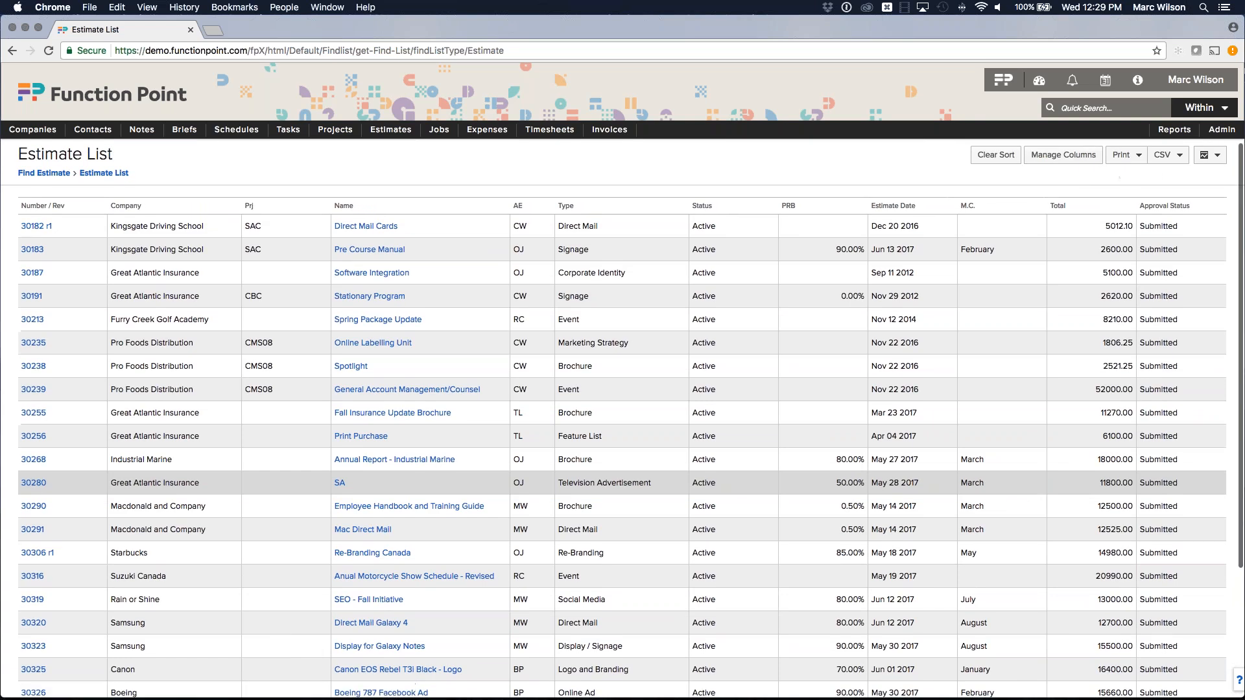
{"action": "left_click", "coordinate": [1203, 157]}
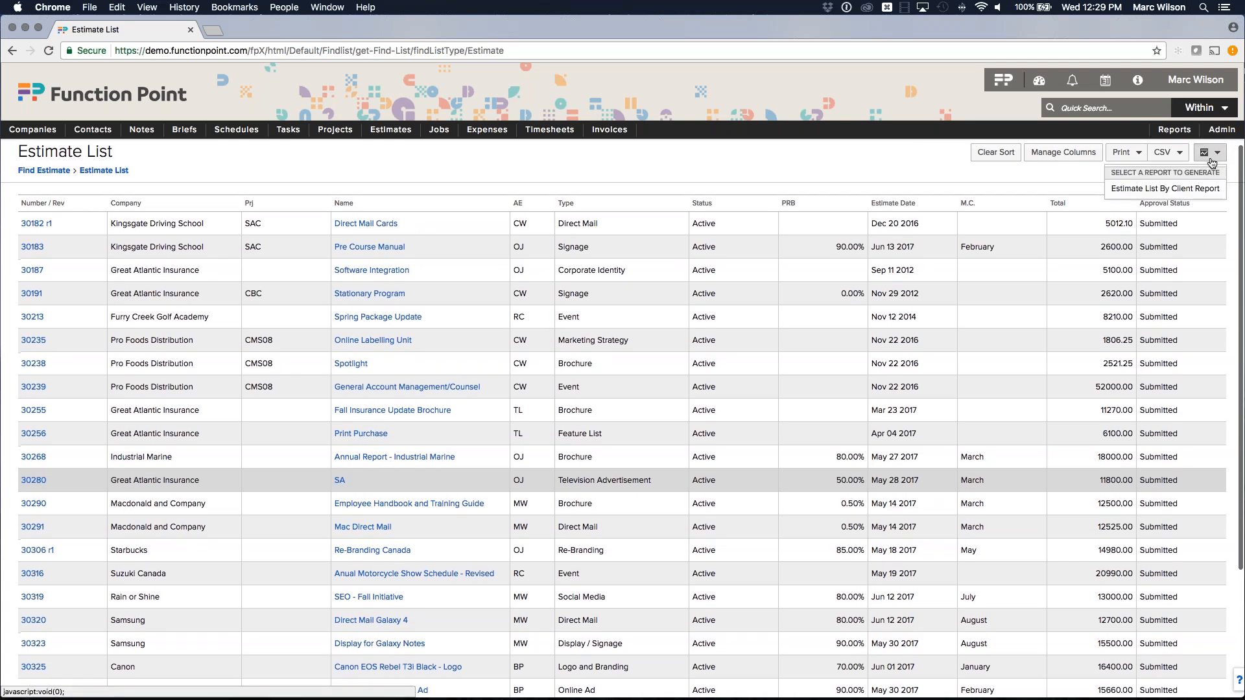
{"action": "mouse_move", "coordinate": [1211, 155]}
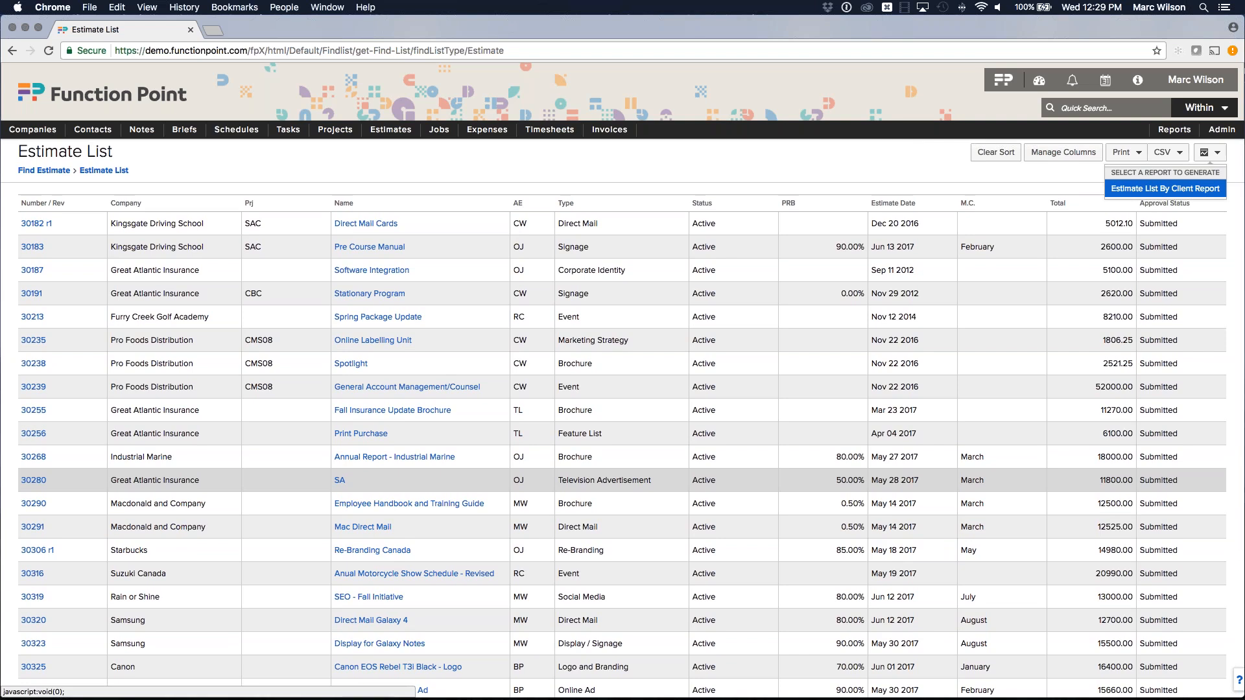
Generate the Estimate List By Client Report and zoom the PDF in three times.
{"action": "left_click", "coordinate": [1164, 188]}
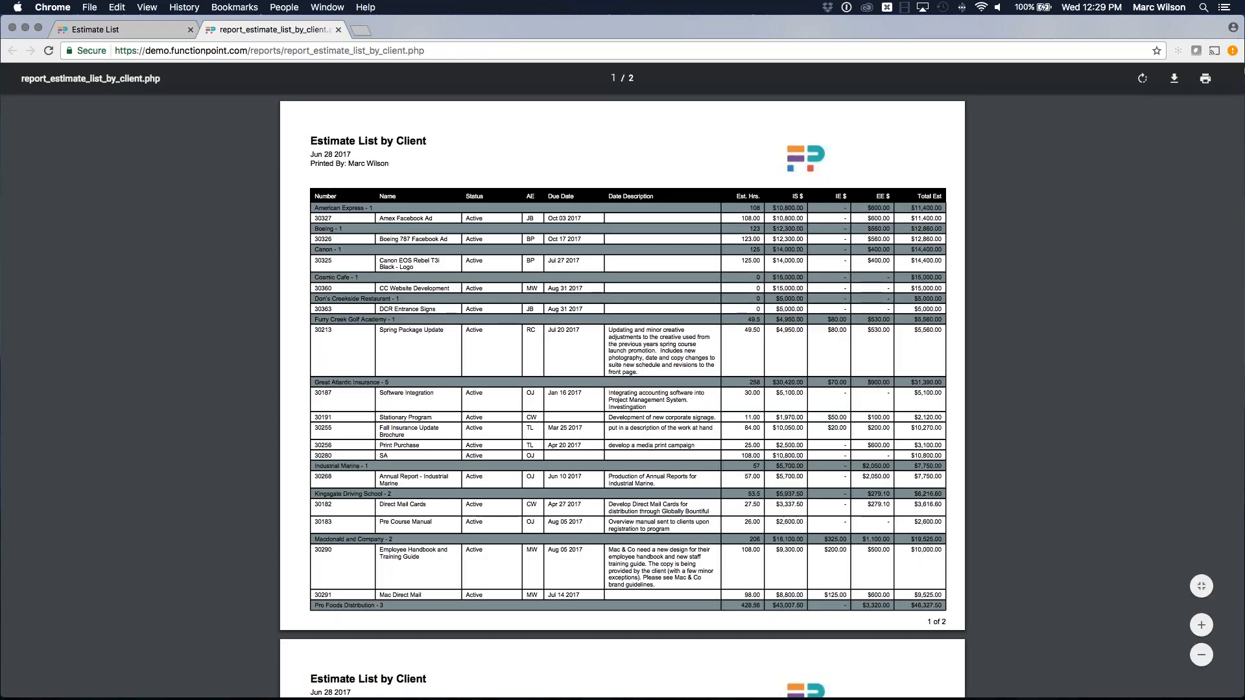
{"action": "left_click", "coordinate": [1201, 625]}
{"action": "left_click", "coordinate": [1202, 625]}
{"action": "left_click", "coordinate": [1201, 625]}
{"action": "left_click", "coordinate": [1202, 626]}
{"action": "scroll", "coordinate": [229, 427], "scroll_direction": "down", "scroll_amount": 2}
{"action": "scroll", "coordinate": [229, 427], "scroll_direction": "down", "scroll_amount": 3}
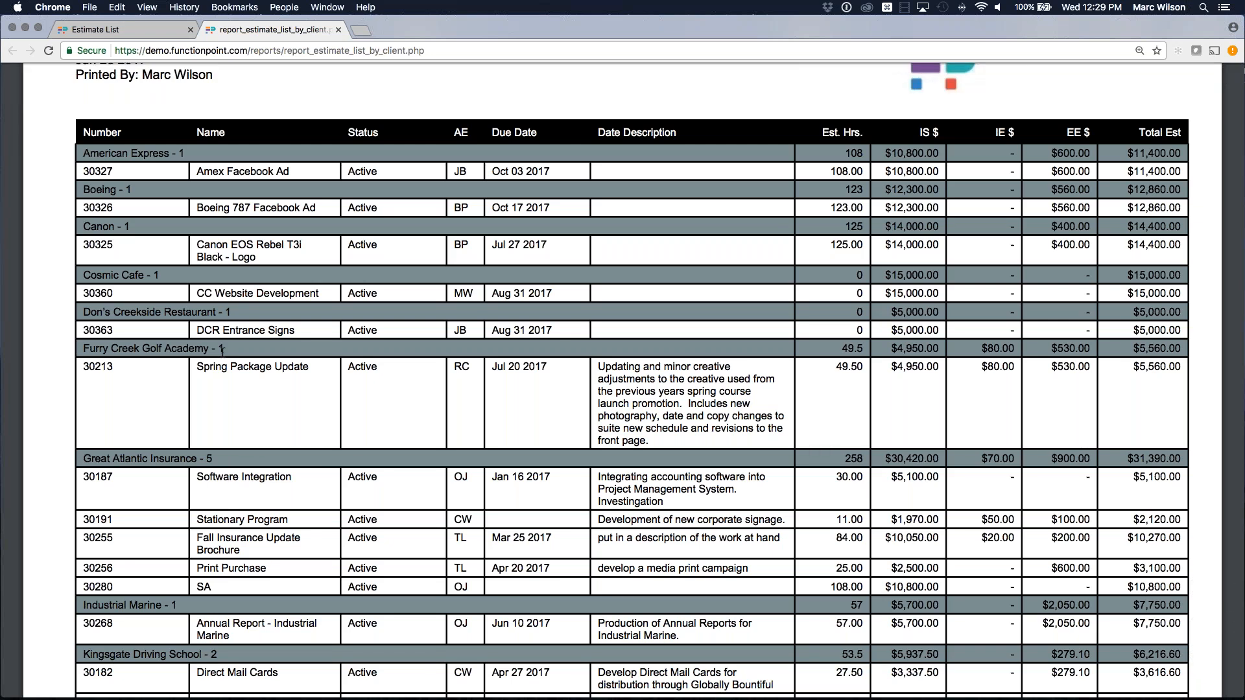
Highlight Furry Creek Golf Academy's group label, Spring Package Update name, Active status and Jul 20 2017 due date.
{"action": "left_click_drag", "start_coordinate": [224, 349], "coordinate": [86, 348]}
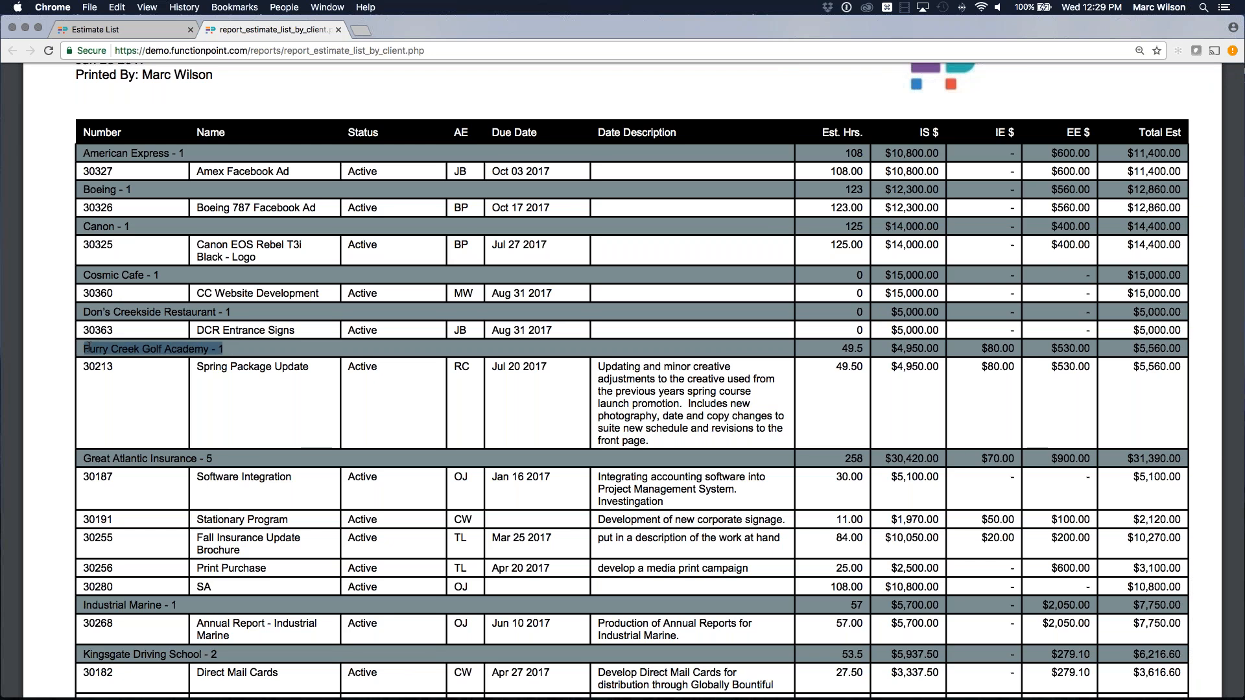
{"action": "double_click", "coordinate": [227, 349]}
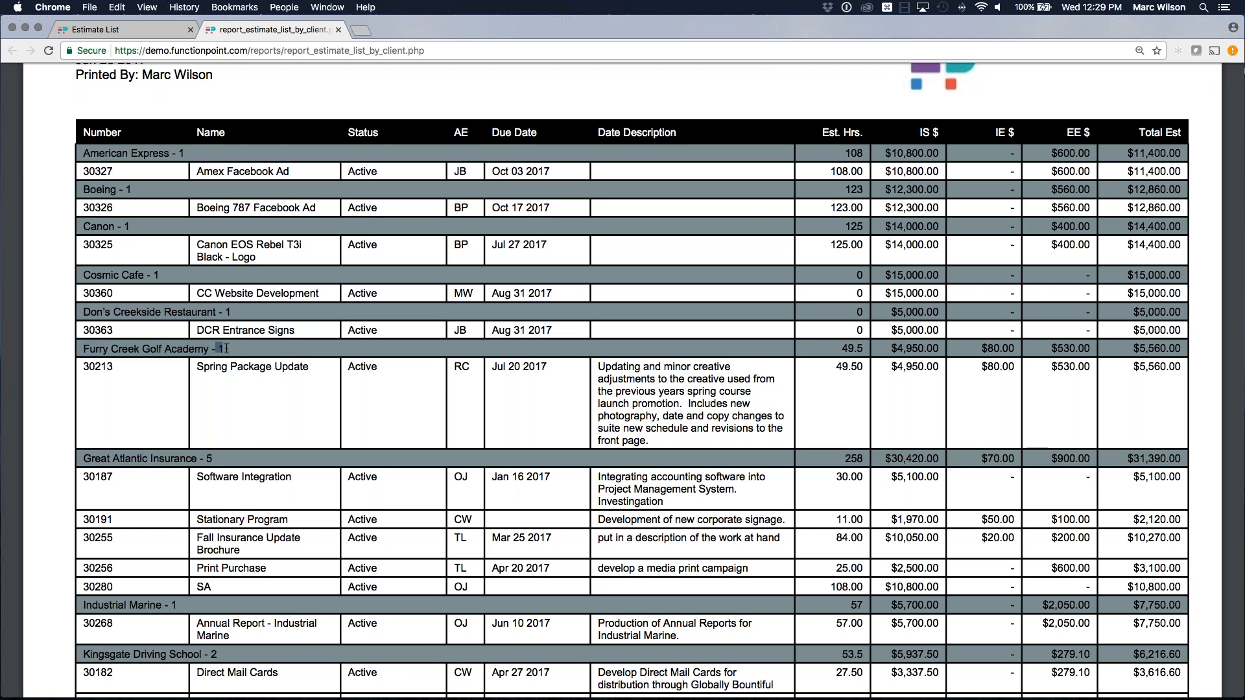
{"action": "left_click", "coordinate": [220, 349]}
{"action": "left_click_drag", "start_coordinate": [198, 368], "coordinate": [284, 368]}
{"action": "left_click", "coordinate": [284, 368]}
{"action": "left_click_drag", "start_coordinate": [376, 368], "coordinate": [365, 368]}
{"action": "left_click", "coordinate": [392, 371]}
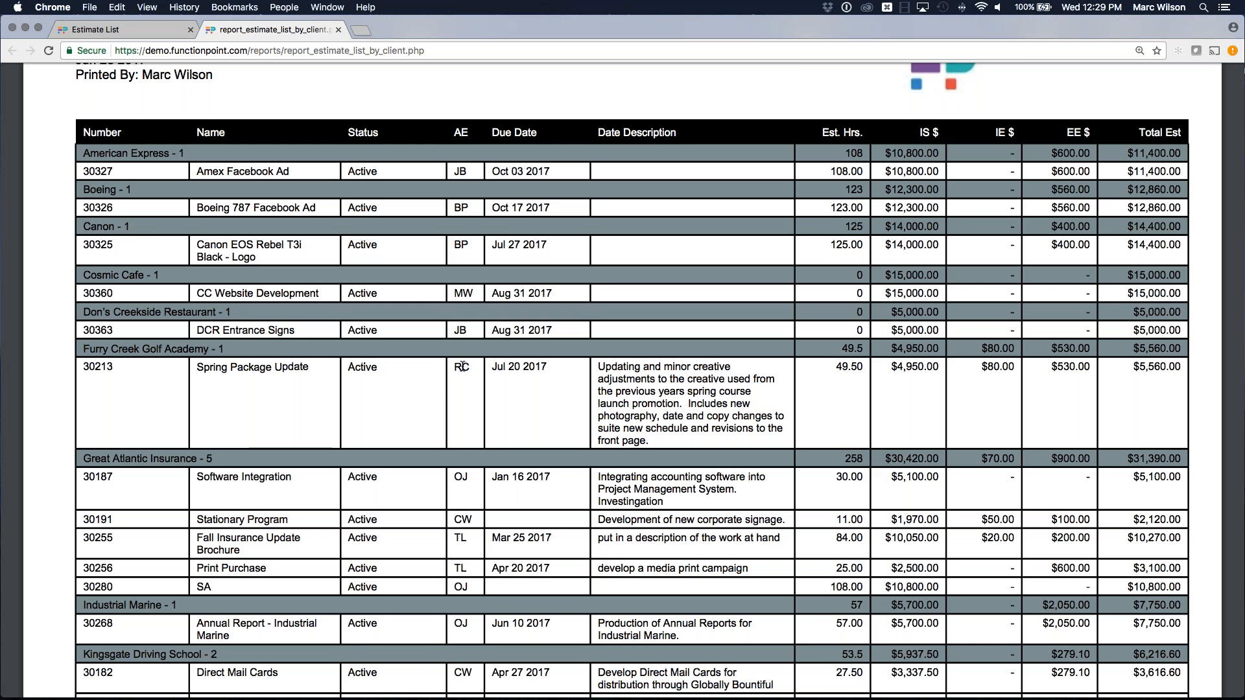
{"action": "left_click_drag", "start_coordinate": [488, 369], "coordinate": [548, 367]}
{"action": "left_click", "coordinate": [558, 363]}
Highlight that estimate's description, 49.50 hours, $4,950.00 IS, $530.00 EE and $5,560.00 total.
{"action": "left_click_drag", "start_coordinate": [630, 367], "coordinate": [709, 417]}
{"action": "left_click", "coordinate": [817, 418]}
{"action": "left_click_drag", "start_coordinate": [836, 368], "coordinate": [863, 368]}
{"action": "left_click", "coordinate": [860, 366]}
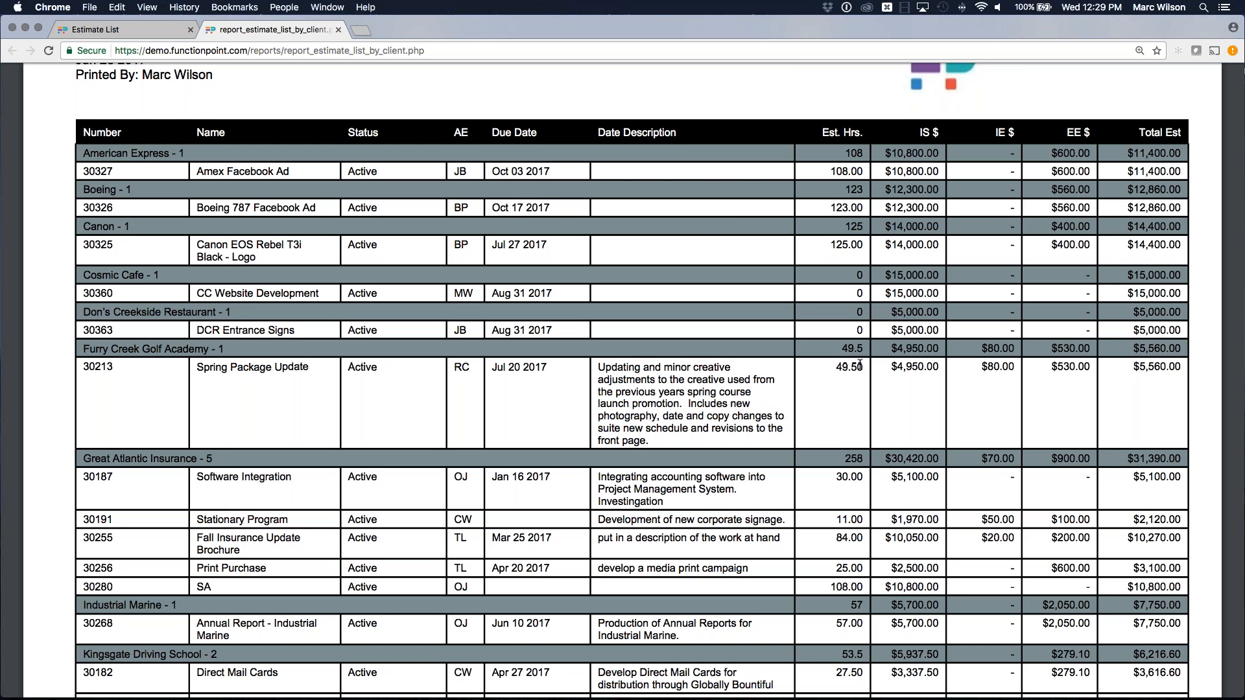
{"action": "left_click_drag", "start_coordinate": [888, 366], "coordinate": [1008, 364]}
{"action": "left_click", "coordinate": [985, 365]}
{"action": "left_click_drag", "start_coordinate": [1047, 367], "coordinate": [1096, 366]}
{"action": "left_click", "coordinate": [1090, 363]}
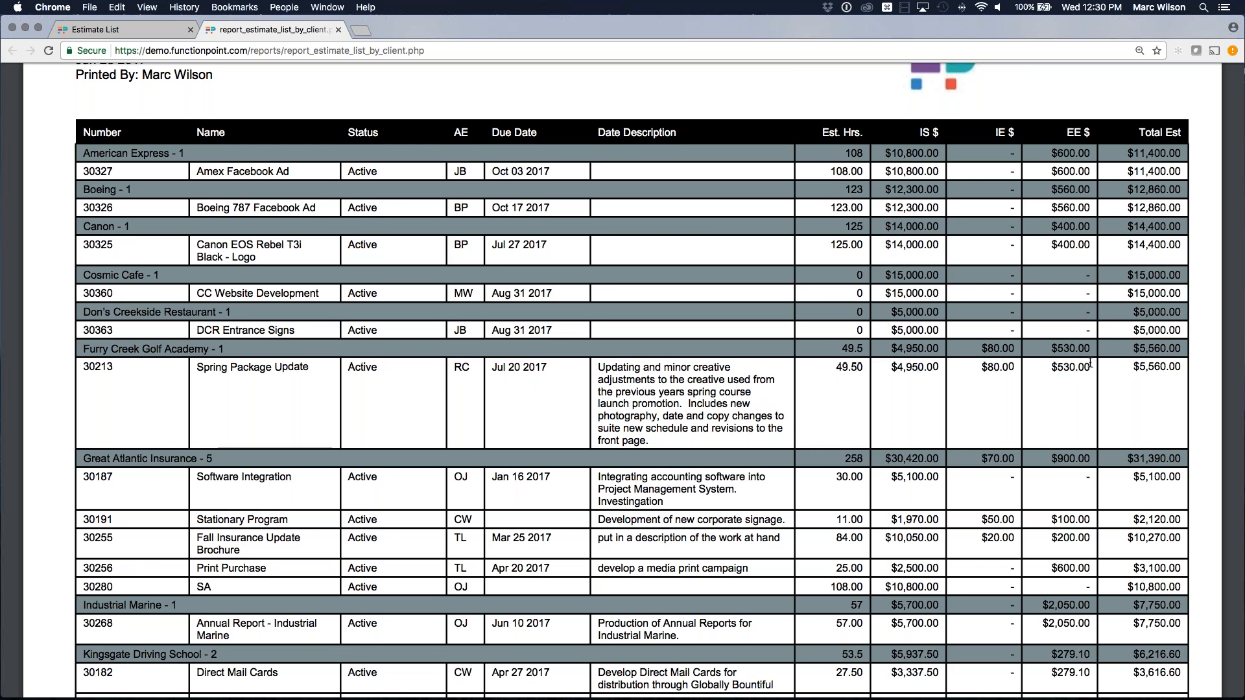
{"action": "left_click_drag", "start_coordinate": [1133, 365], "coordinate": [1166, 366]}
{"action": "left_click", "coordinate": [1148, 364]}
Highlight the Great Atlantic Insurance - 5 group label and its $31,390.00 total.
{"action": "scroll", "coordinate": [1148, 363], "scroll_direction": "down", "scroll_amount": 1}
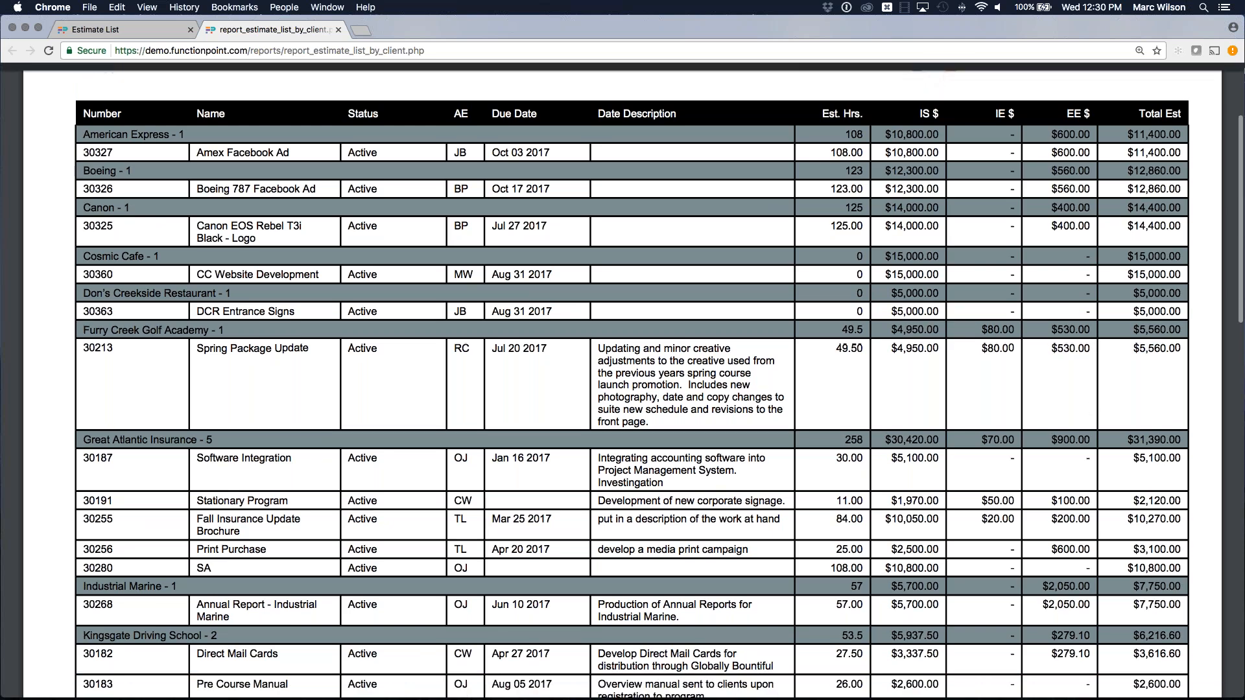
{"action": "triple_click", "coordinate": [199, 440]}
{"action": "left_click", "coordinate": [214, 442]}
{"action": "scroll", "coordinate": [214, 442], "scroll_direction": "down", "scroll_amount": 2}
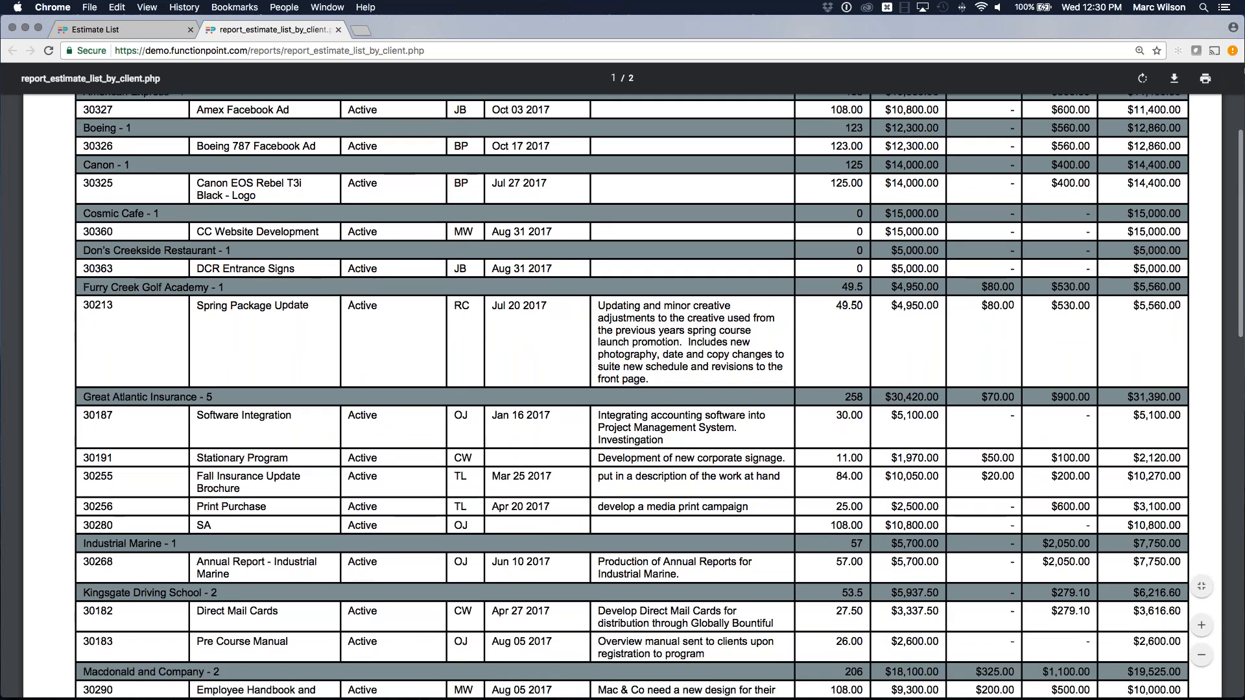
{"action": "left_click_drag", "start_coordinate": [1124, 397], "coordinate": [1186, 397]}
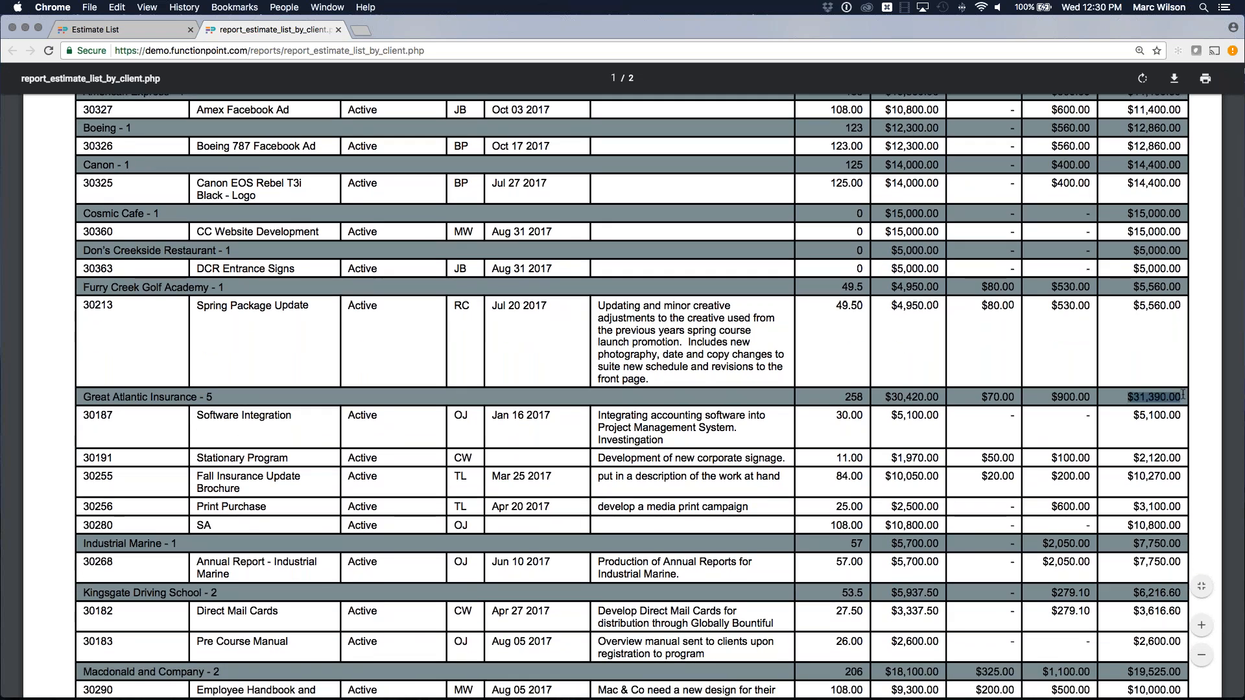
{"action": "scroll", "coordinate": [1183, 379], "scroll_direction": "up", "scroll_amount": 1}
{"action": "scroll", "coordinate": [1183, 379], "scroll_direction": "up", "scroll_amount": 1}
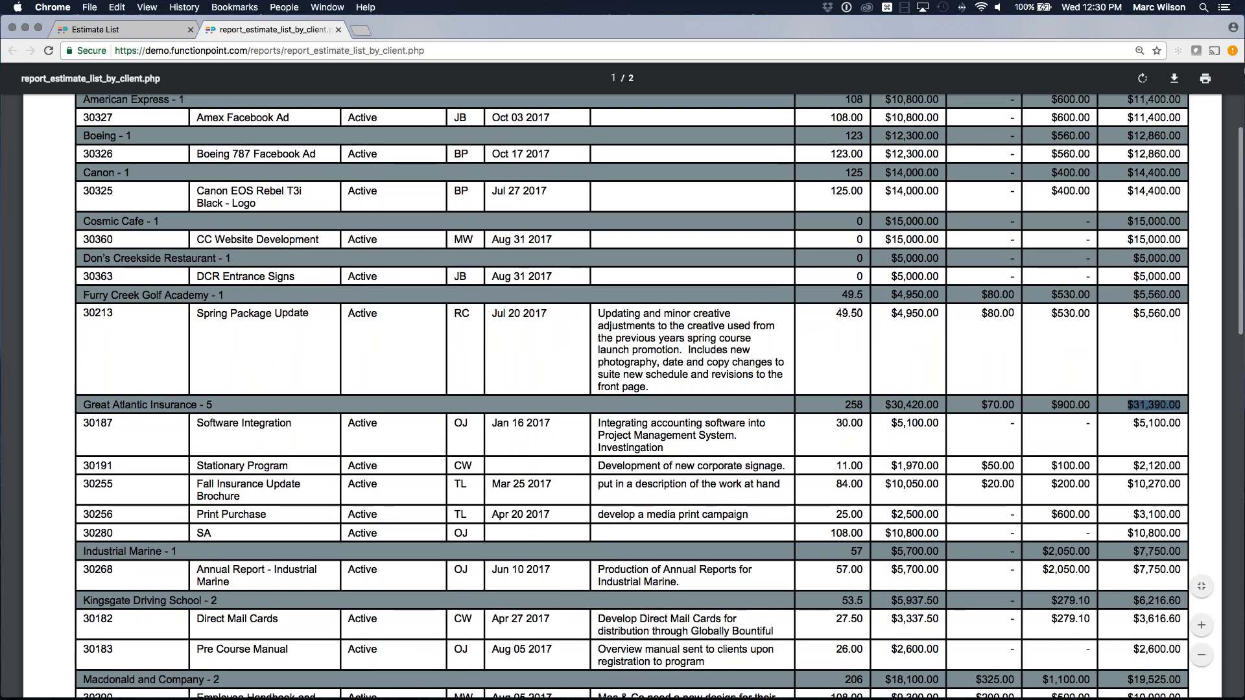
{"action": "left_click", "coordinate": [1153, 375]}
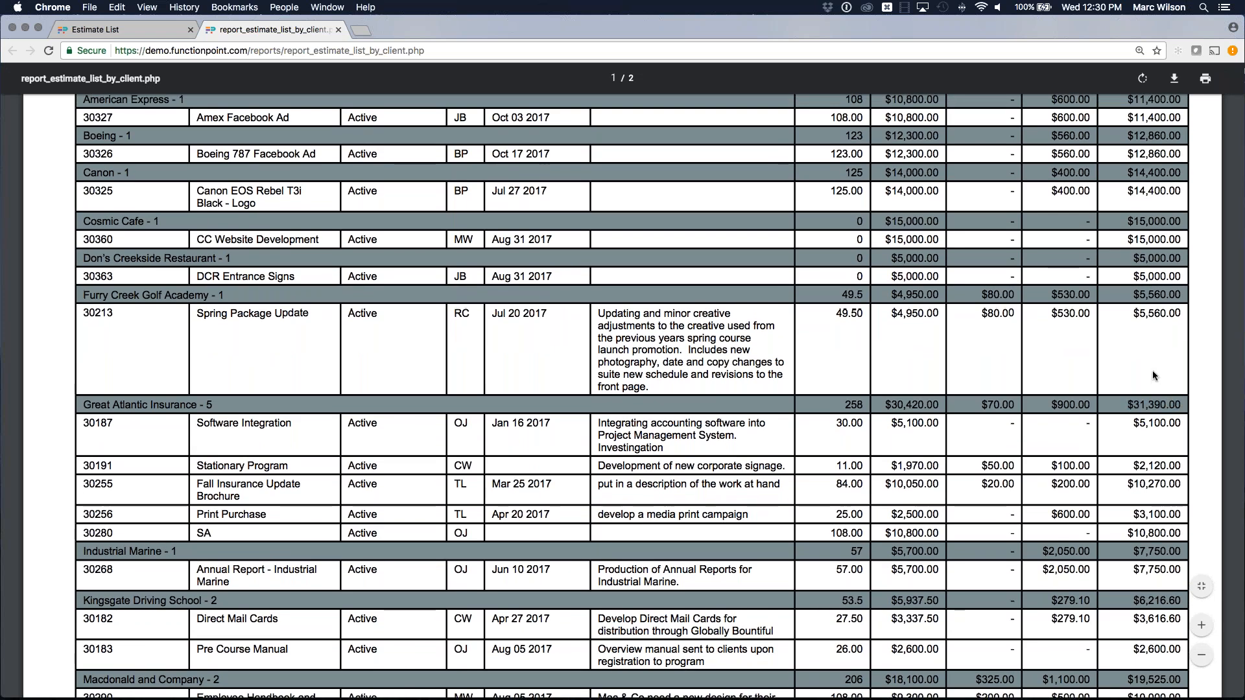
Scroll through both report pages, then close the client report tab.
{"action": "scroll", "coordinate": [1154, 375], "scroll_direction": "down", "scroll_amount": 6}
{"action": "scroll", "coordinate": [1153, 375], "scroll_direction": "down", "scroll_amount": 20}
{"action": "scroll", "coordinate": [1155, 372], "scroll_direction": "down", "scroll_amount": 8}
{"action": "scroll", "coordinate": [1154, 373], "scroll_direction": "up", "scroll_amount": 16}
{"action": "scroll", "coordinate": [1154, 373], "scroll_direction": "up", "scroll_amount": 20}
{"action": "scroll", "coordinate": [1129, 317], "scroll_direction": "down", "scroll_amount": 20}
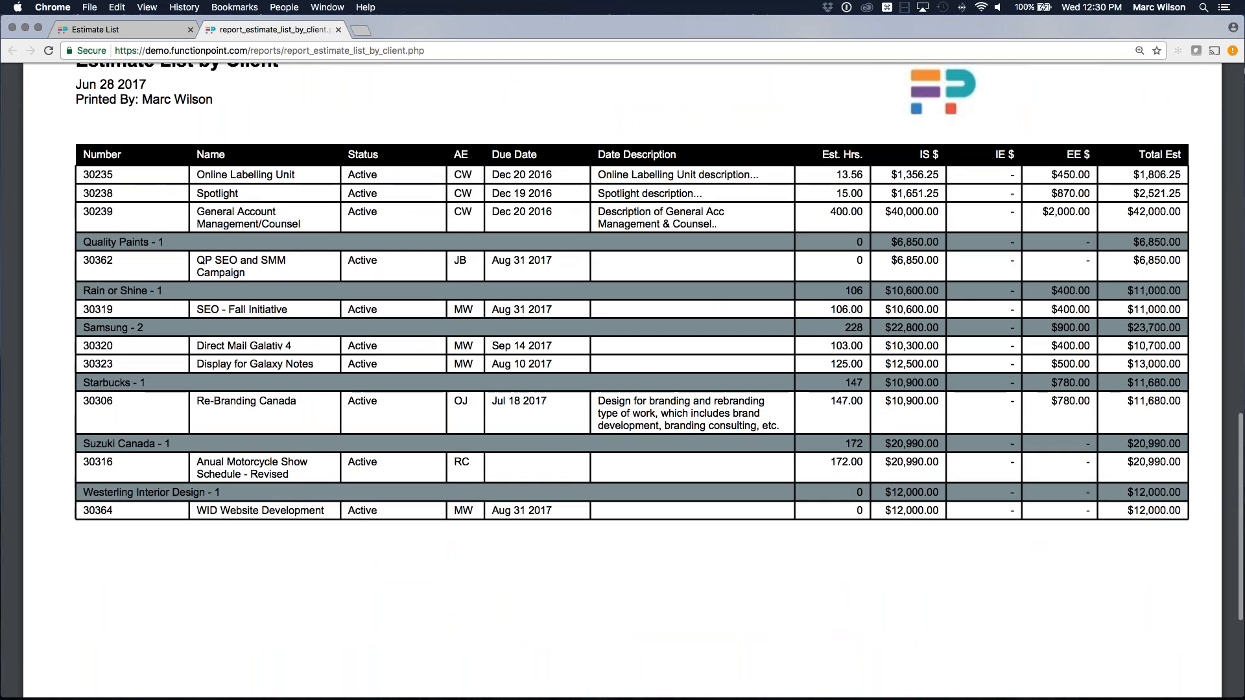
{"action": "scroll", "coordinate": [1126, 508], "scroll_direction": "down", "scroll_amount": 5}
{"action": "scroll", "coordinate": [1126, 508], "scroll_direction": "up", "scroll_amount": 3}
{"action": "scroll", "coordinate": [1126, 512], "scroll_direction": "up", "scroll_amount": 1}
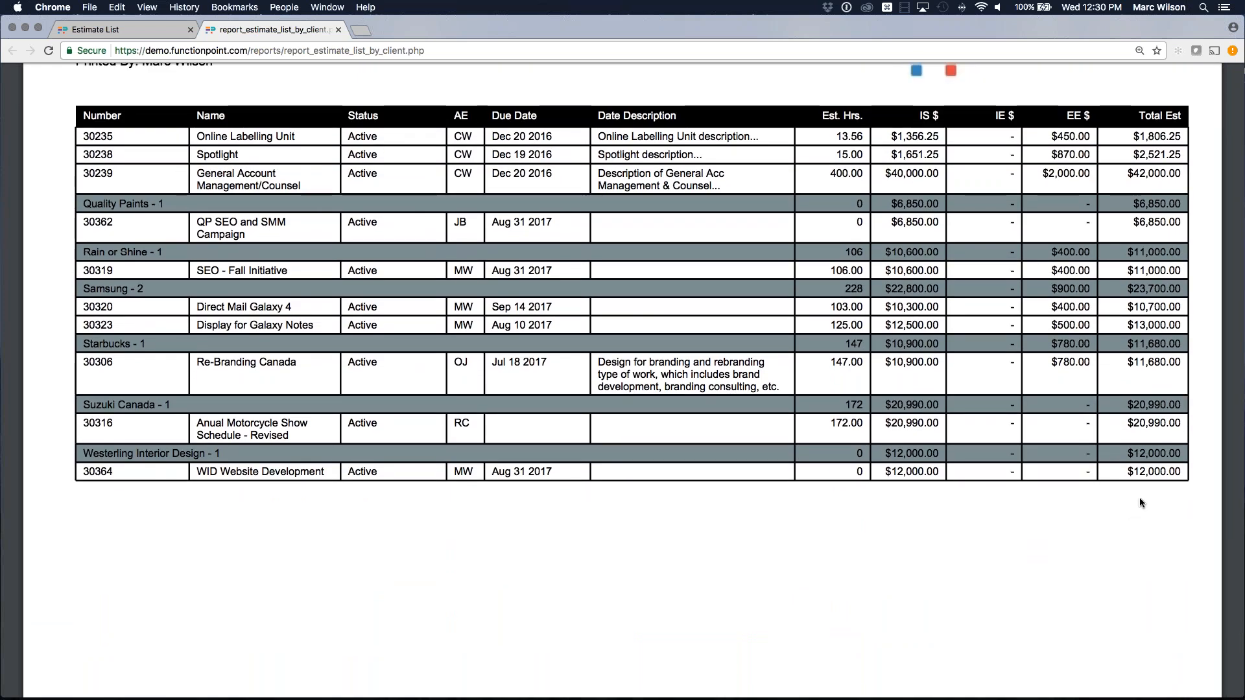
{"action": "left_click", "coordinate": [338, 29]}
View the Find List (Wide Margins) printable estimate list of 26 rows, then close it.
{"action": "left_click", "coordinate": [1122, 152]}
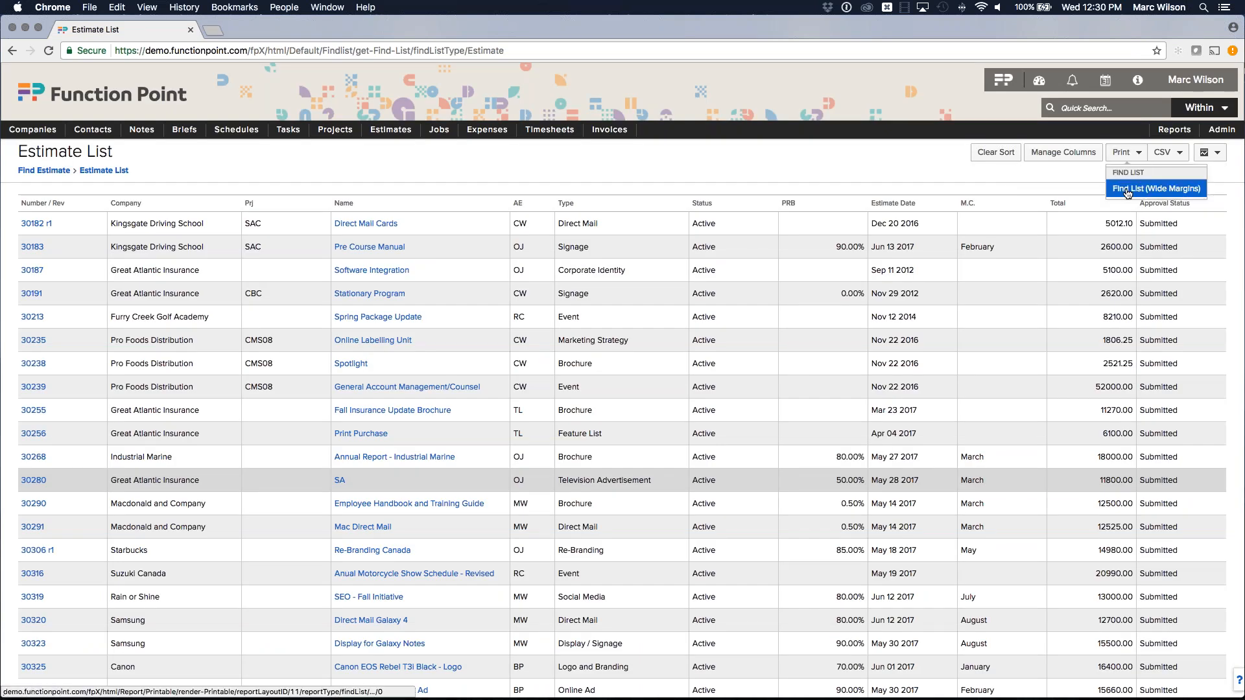
{"action": "left_click", "coordinate": [1127, 190]}
{"action": "scroll", "coordinate": [1070, 292], "scroll_direction": "down", "scroll_amount": 15}
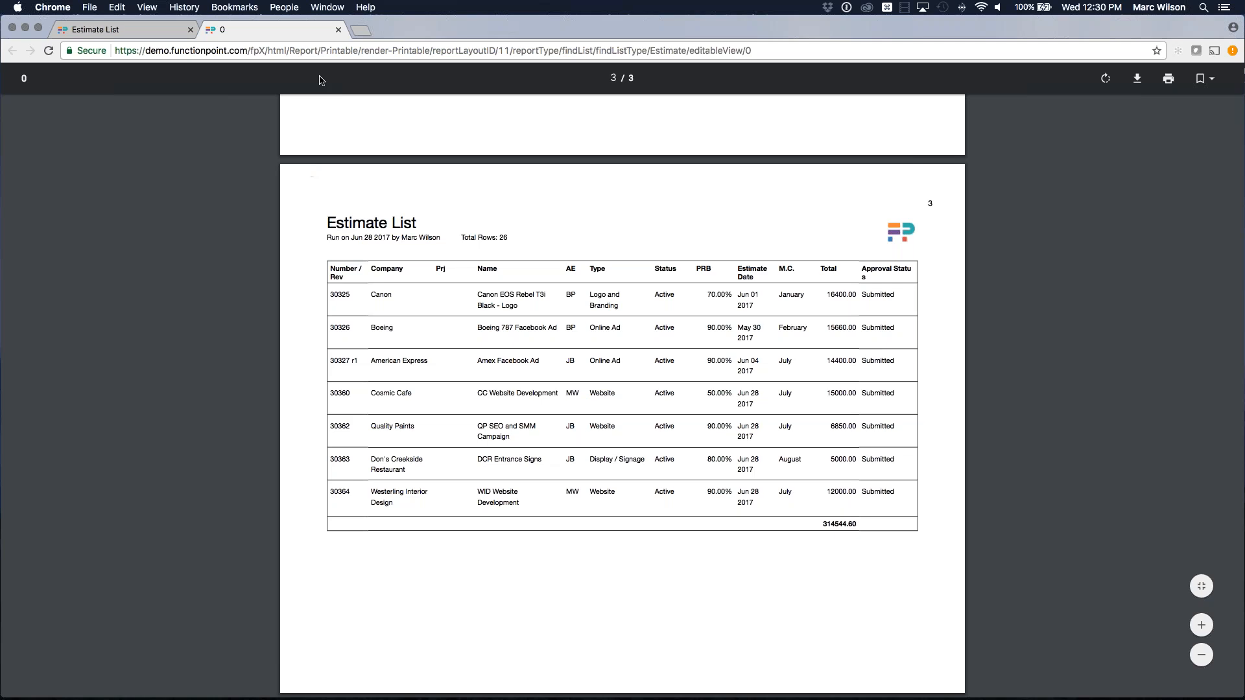
{"action": "left_click", "coordinate": [338, 31]}
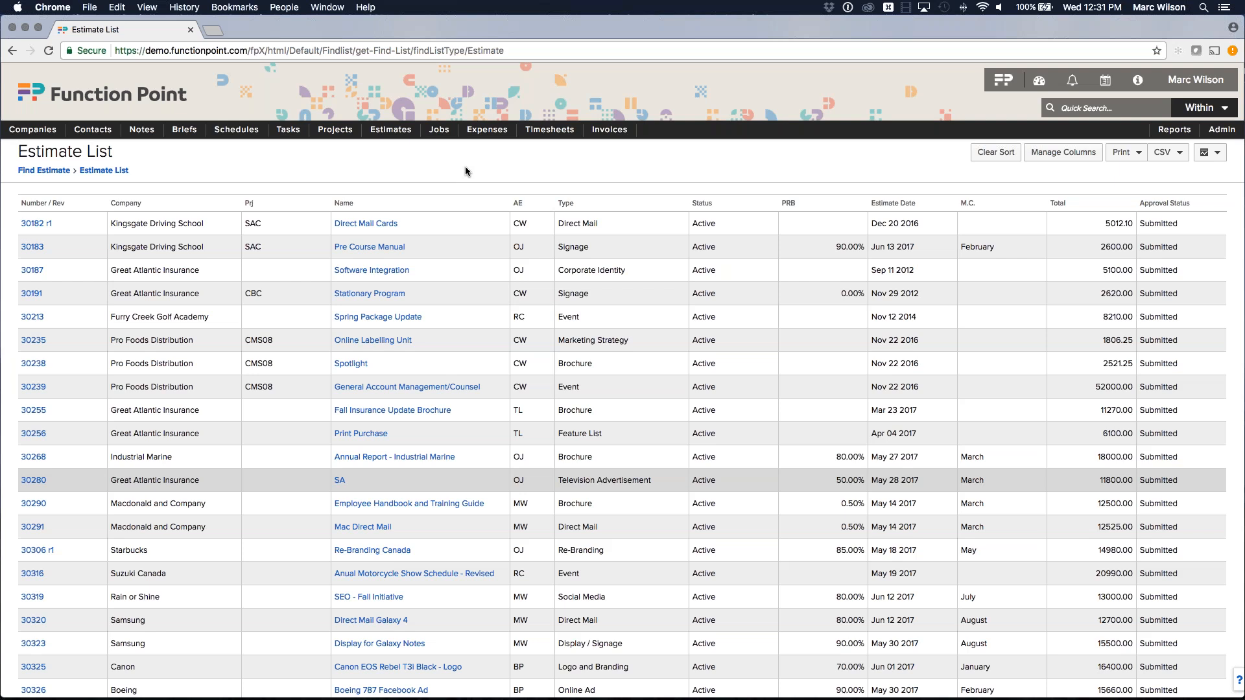
{"action": "scroll", "coordinate": [465, 167], "scroll_direction": "up", "scroll_amount": 1}
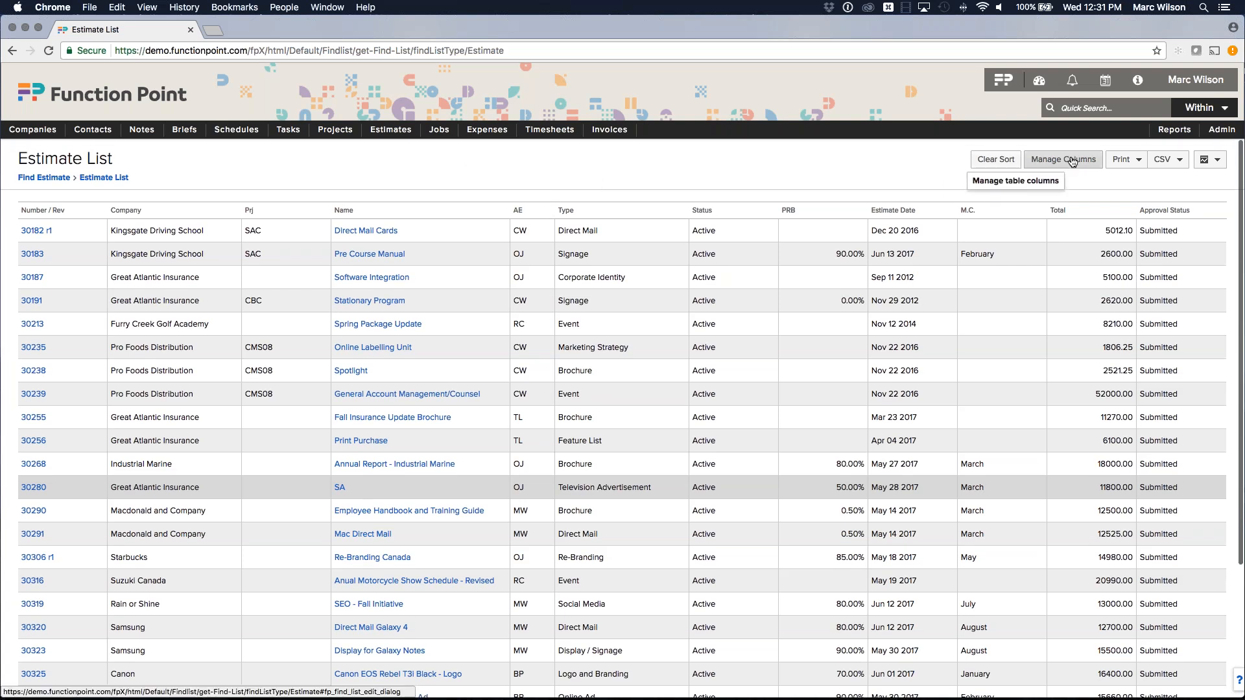
{"action": "left_click", "coordinate": [1072, 159]}
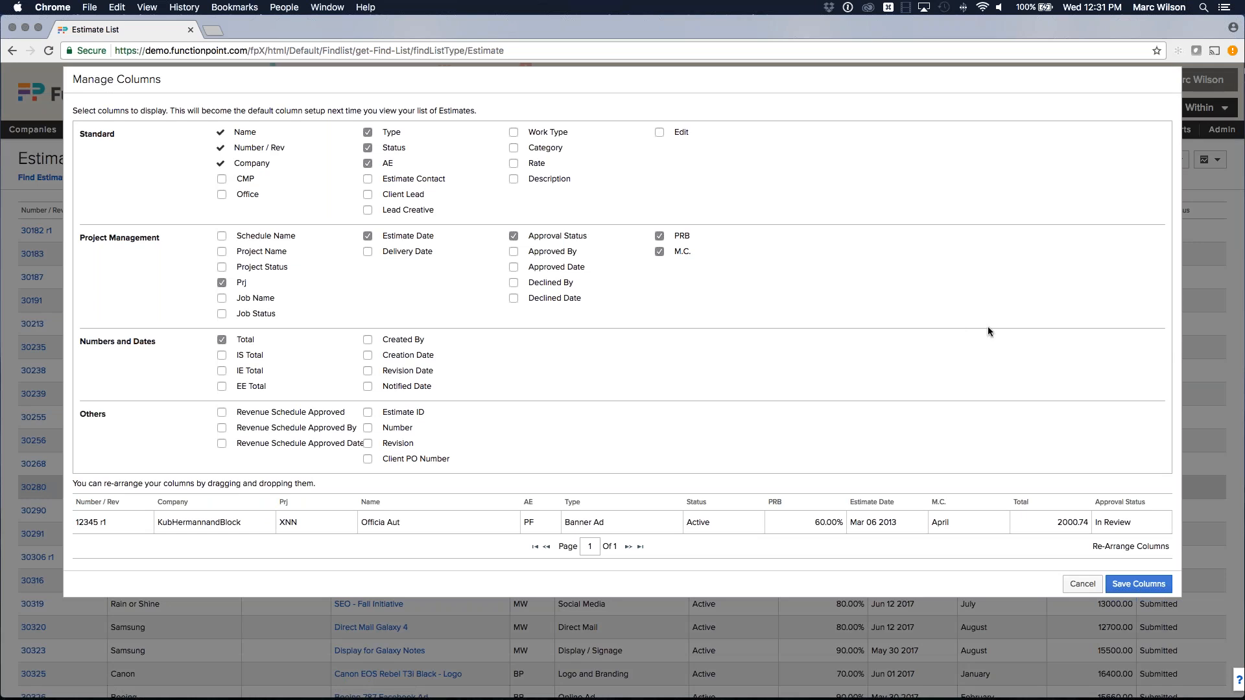
{"action": "left_click", "coordinate": [1082, 583]}
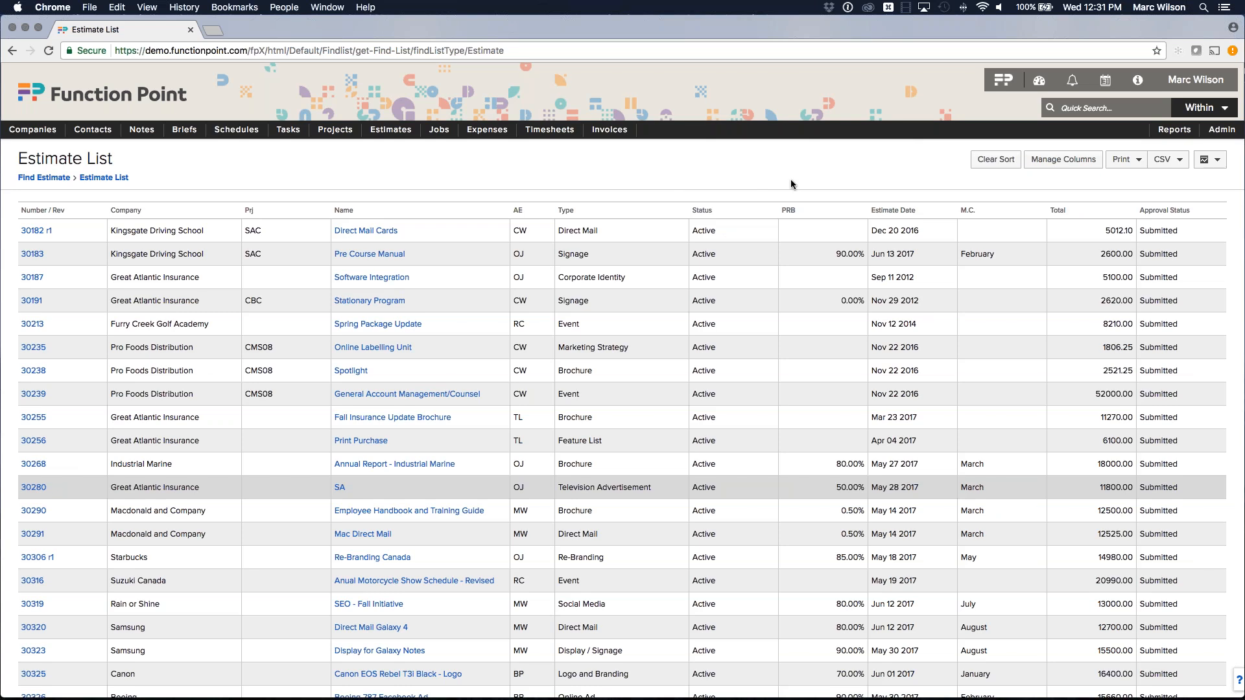
{"action": "mouse_move", "coordinate": [1175, 132]}
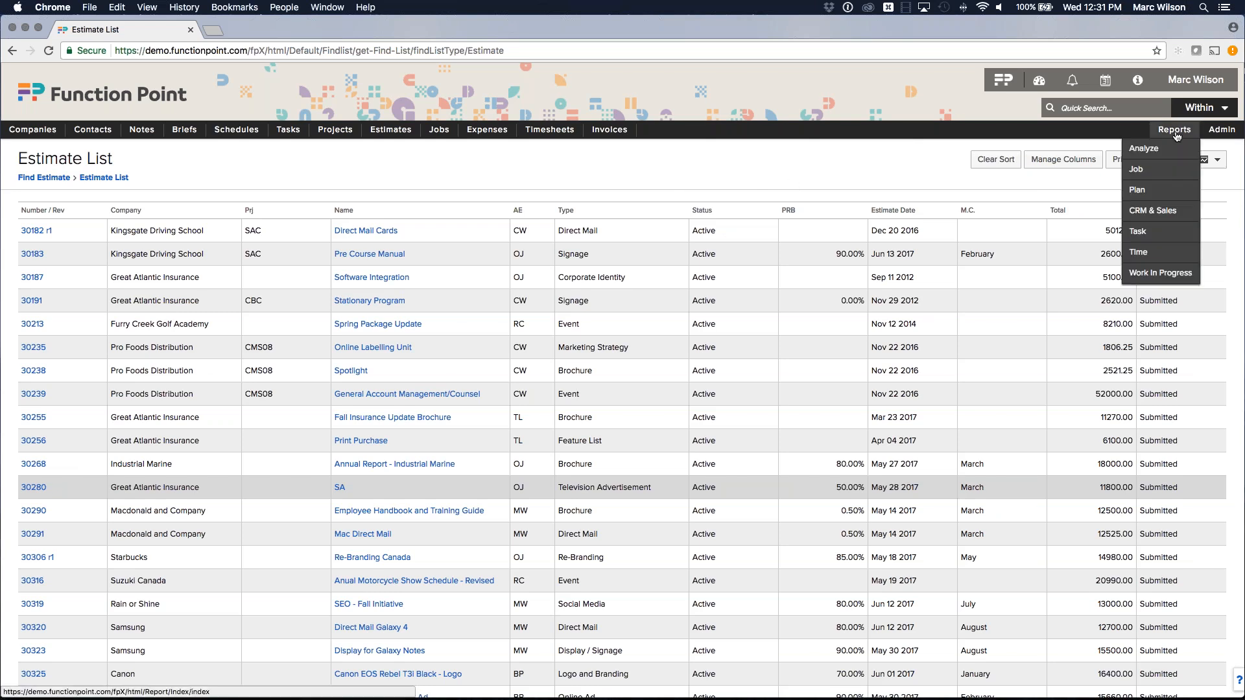
Go to CRM & Sales reports and open the New Business by Month Close and % Probability parameters.
{"action": "left_click", "coordinate": [1150, 214]}
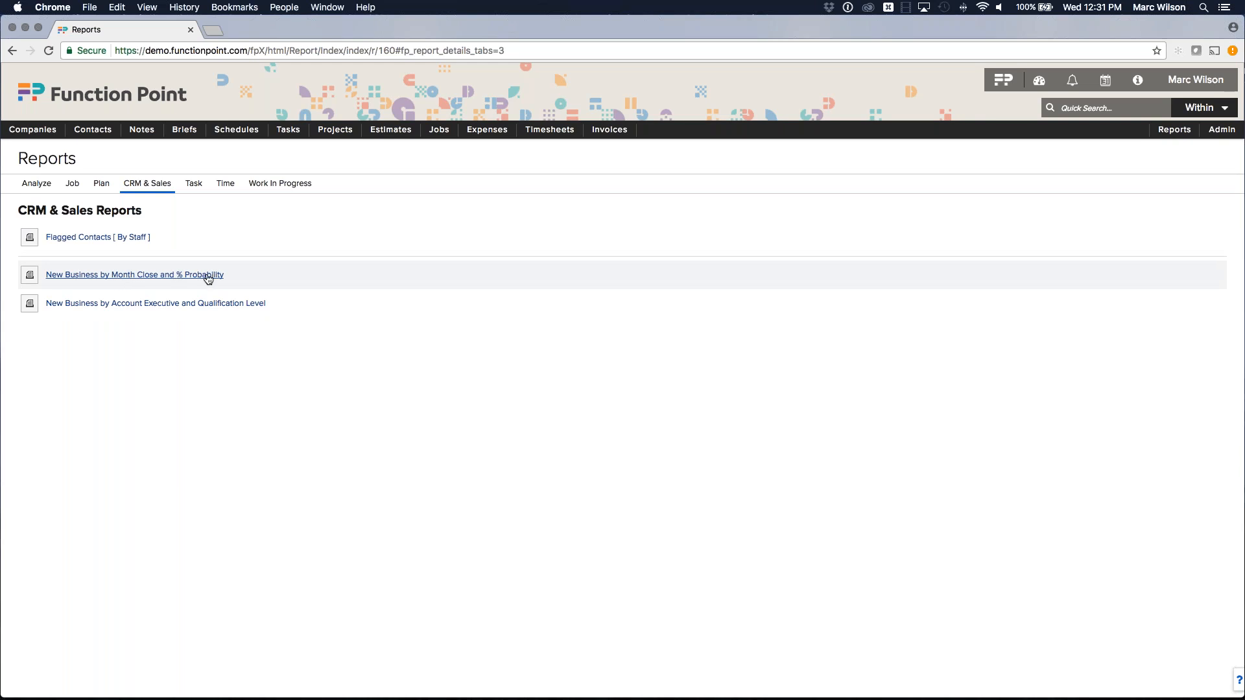
{"action": "left_click", "coordinate": [142, 275]}
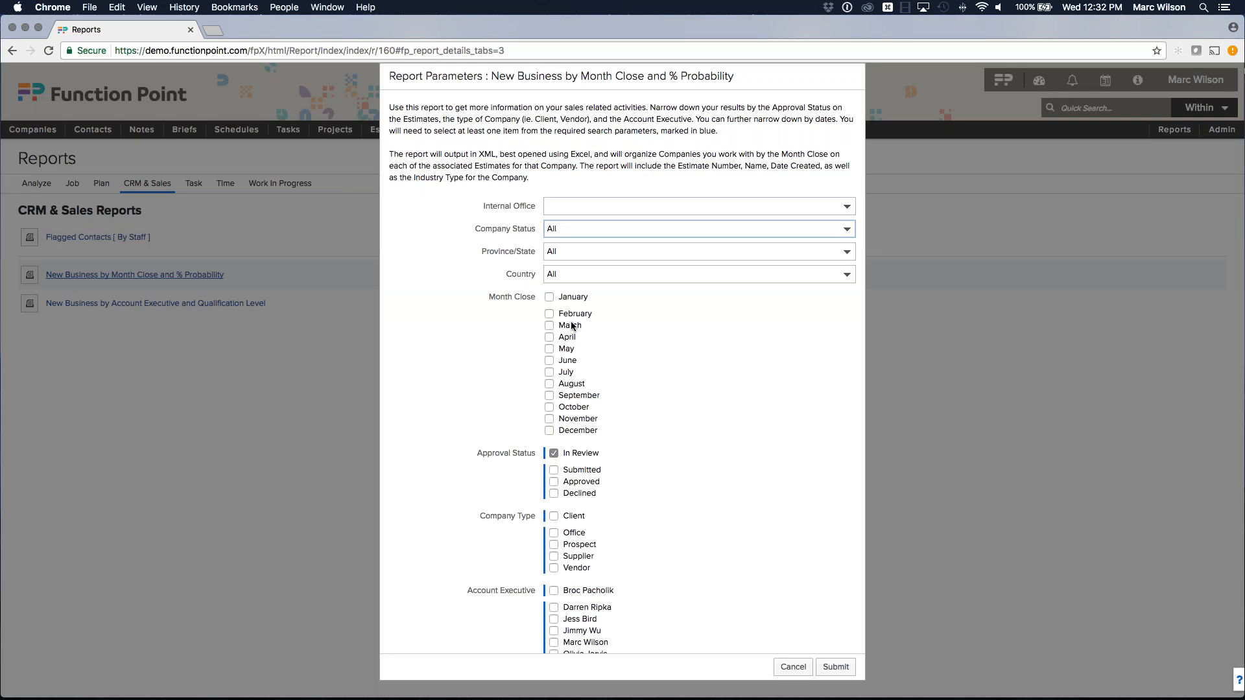
Tick July and August closings, Submitted instead of In Review, and the Prospect company type.
{"action": "scroll", "coordinate": [538, 314], "scroll_direction": "down", "scroll_amount": 3}
{"action": "scroll", "coordinate": [541, 318], "scroll_direction": "up", "scroll_amount": 3}
{"action": "scroll", "coordinate": [509, 295], "scroll_direction": "down", "scroll_amount": 1}
{"action": "scroll", "coordinate": [510, 290], "scroll_direction": "down", "scroll_amount": 1}
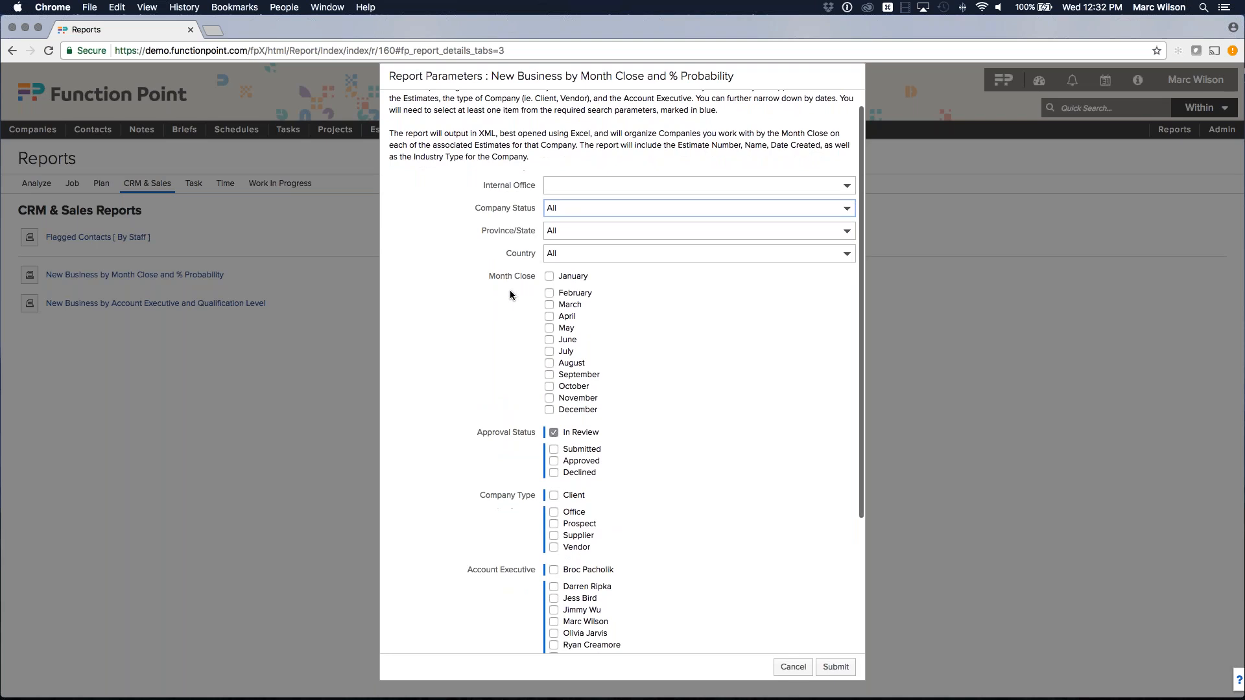
{"action": "left_click", "coordinate": [548, 352]}
{"action": "left_click", "coordinate": [549, 363]}
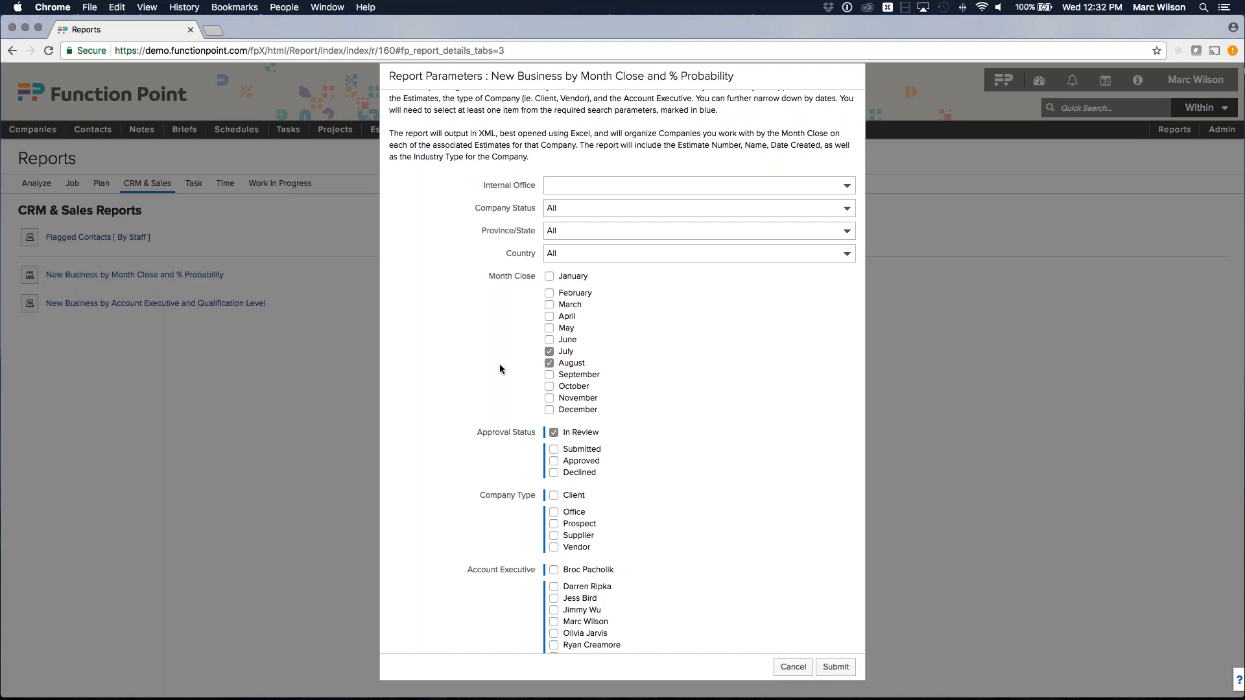
{"action": "scroll", "coordinate": [530, 363], "scroll_direction": "down", "scroll_amount": 2}
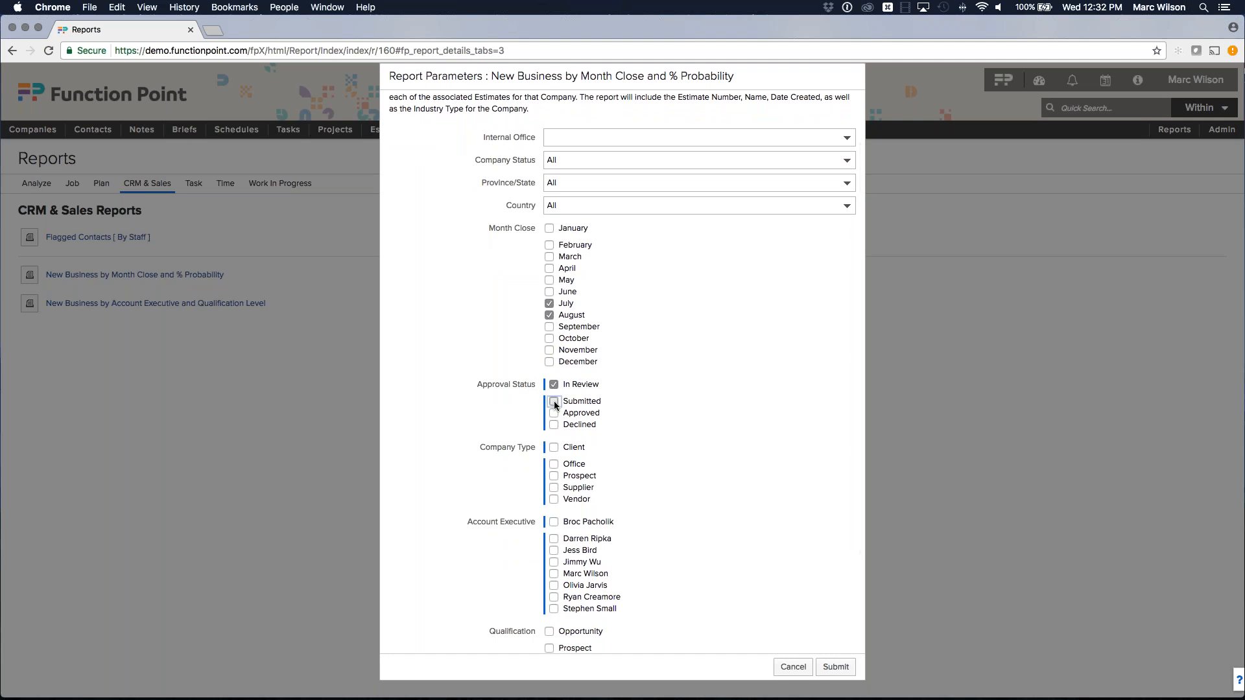
{"action": "left_click", "coordinate": [554, 401]}
{"action": "left_click", "coordinate": [554, 385]}
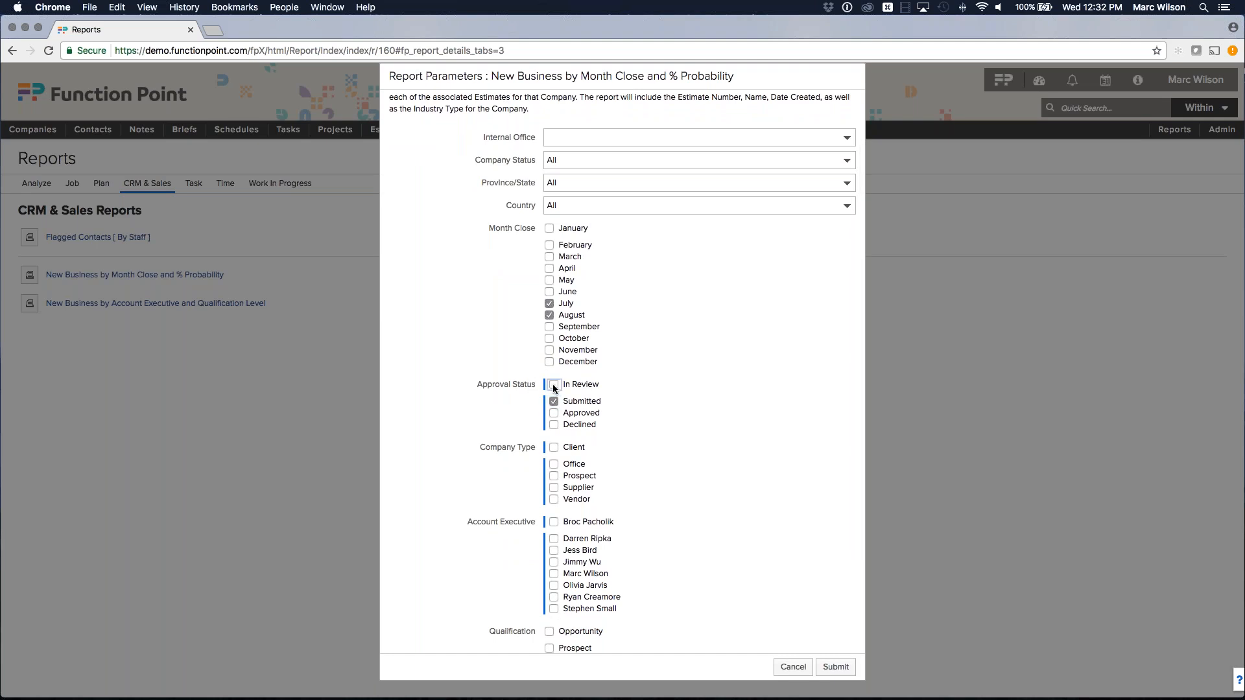
{"action": "left_click", "coordinate": [445, 357]}
{"action": "scroll", "coordinate": [444, 357], "scroll_direction": "down", "scroll_amount": 2}
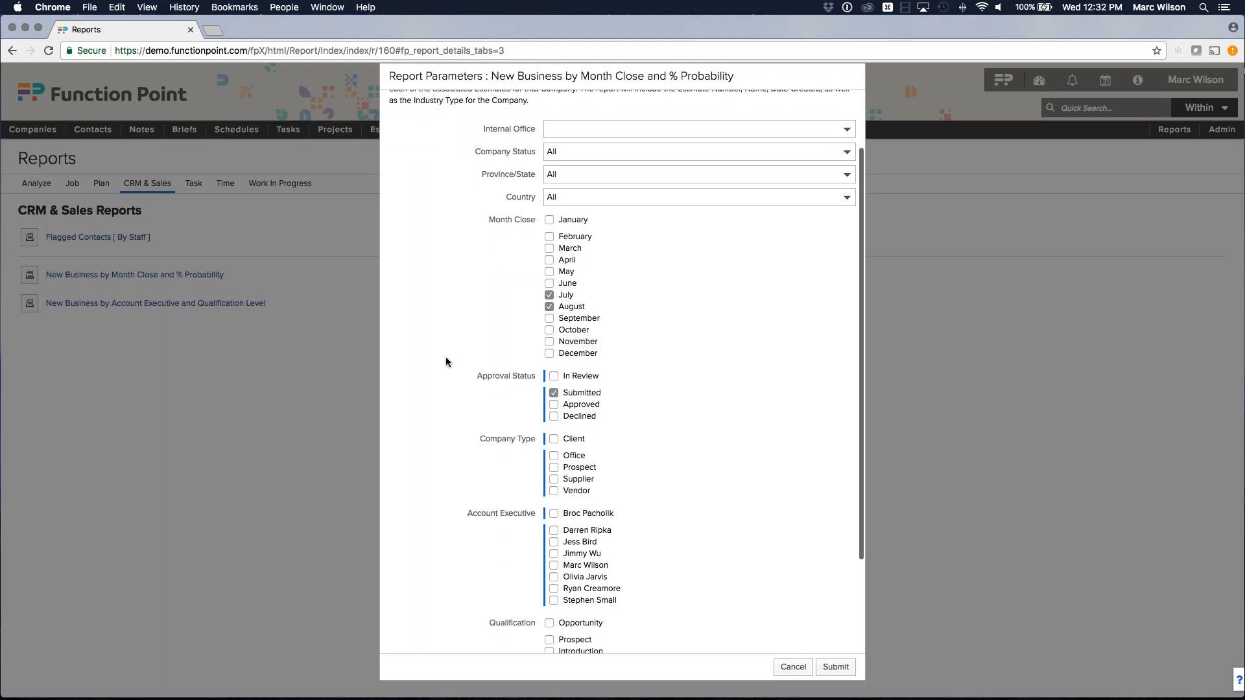
{"action": "scroll", "coordinate": [523, 417], "scroll_direction": "down", "scroll_amount": 1}
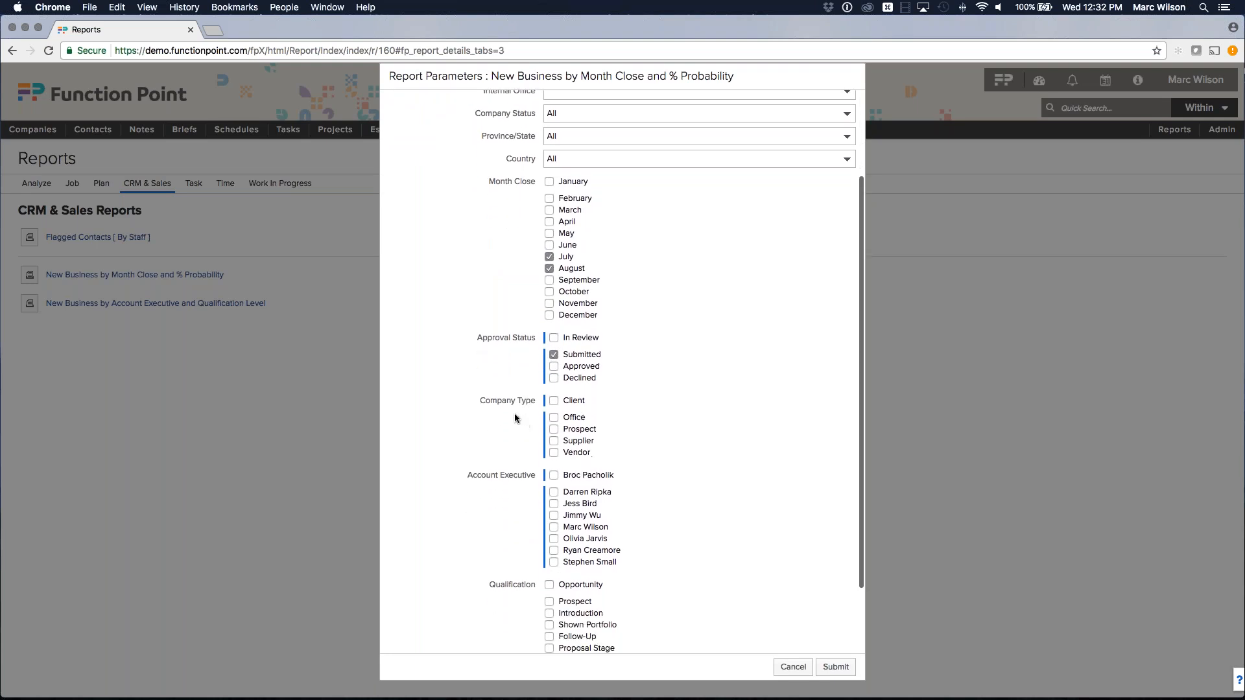
{"action": "left_click", "coordinate": [555, 430]}
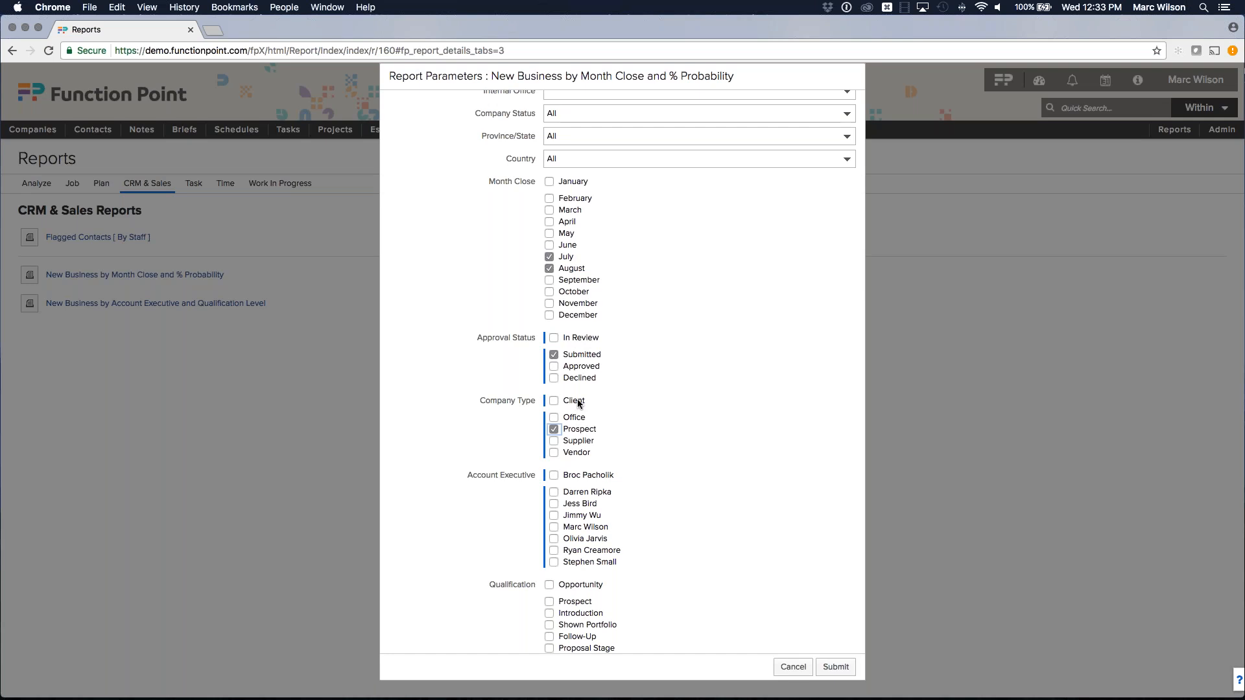
Tick two account executives and the Proposal Stage qualification, then submit to download the XML report.
{"action": "scroll", "coordinate": [574, 405], "scroll_direction": "down", "scroll_amount": 1}
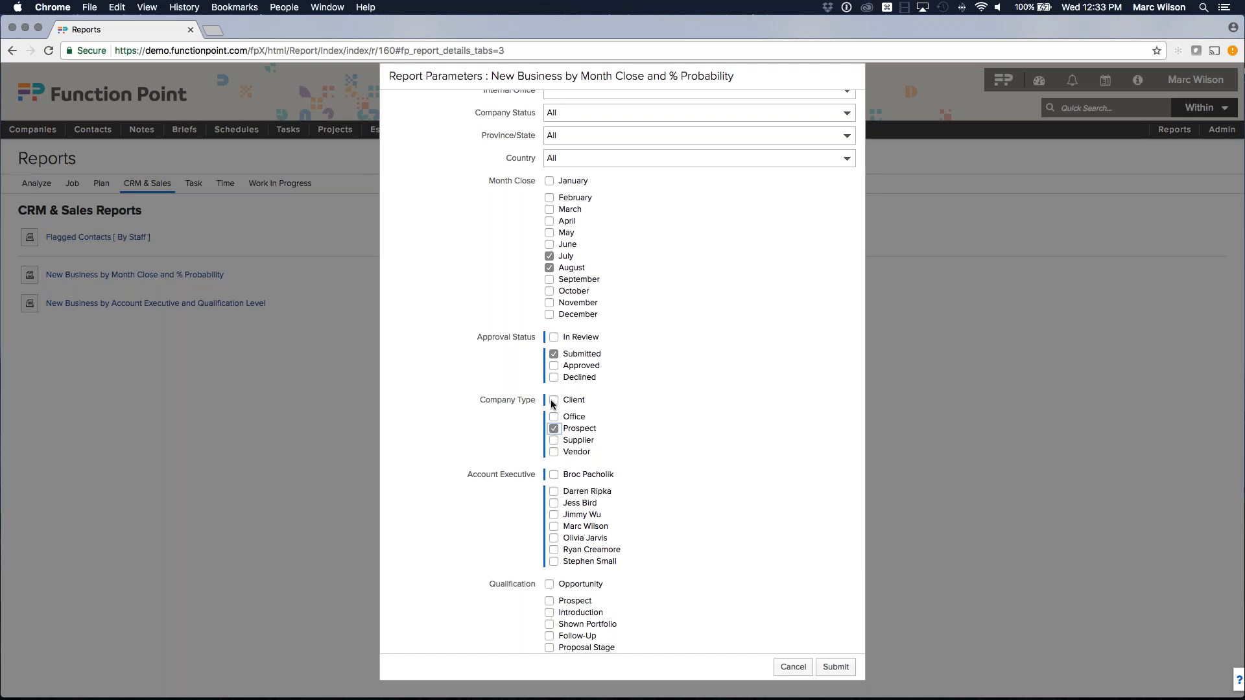
{"action": "scroll", "coordinate": [476, 405], "scroll_direction": "down", "scroll_amount": 3}
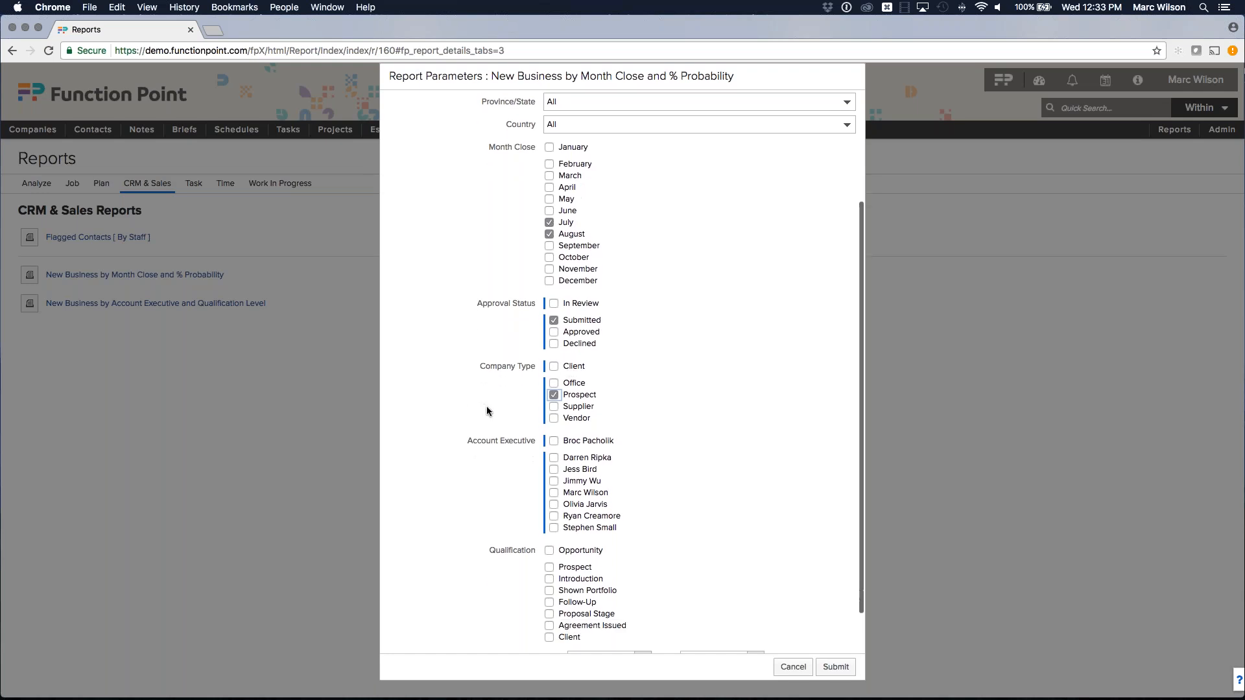
{"action": "scroll", "coordinate": [505, 412], "scroll_direction": "down", "scroll_amount": 1}
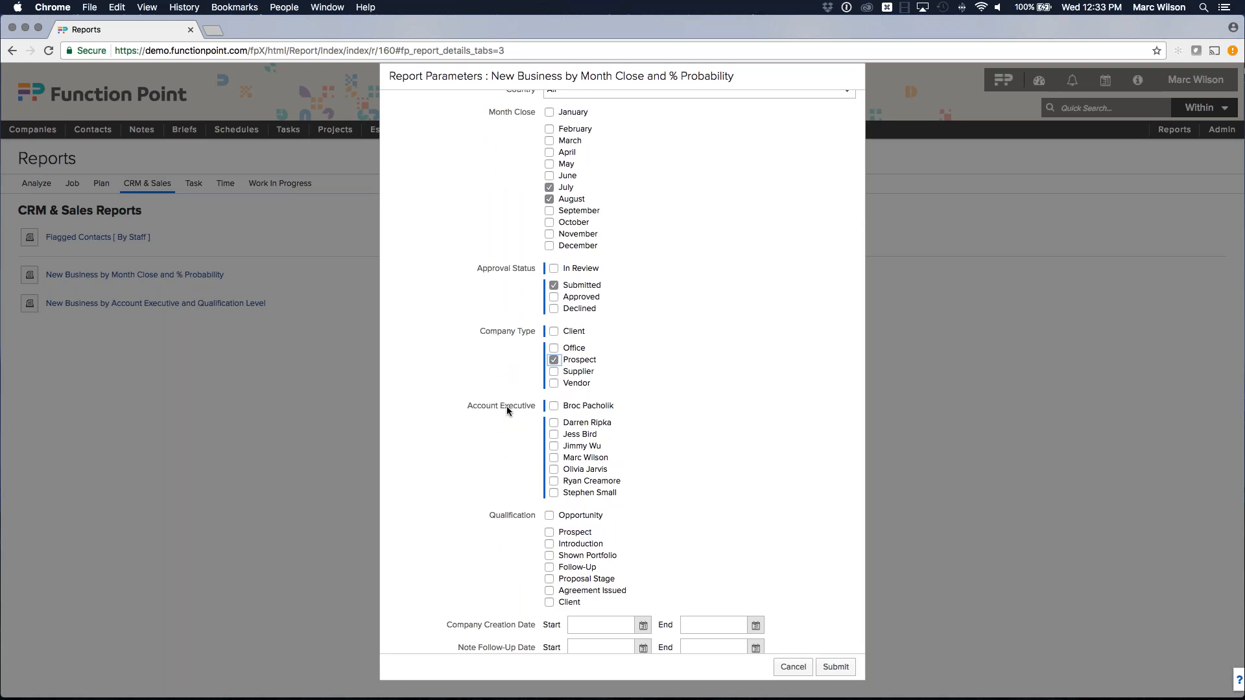
{"action": "left_click", "coordinate": [554, 458]}
{"action": "left_click", "coordinate": [554, 435]}
{"action": "scroll", "coordinate": [491, 438], "scroll_direction": "down", "scroll_amount": 1}
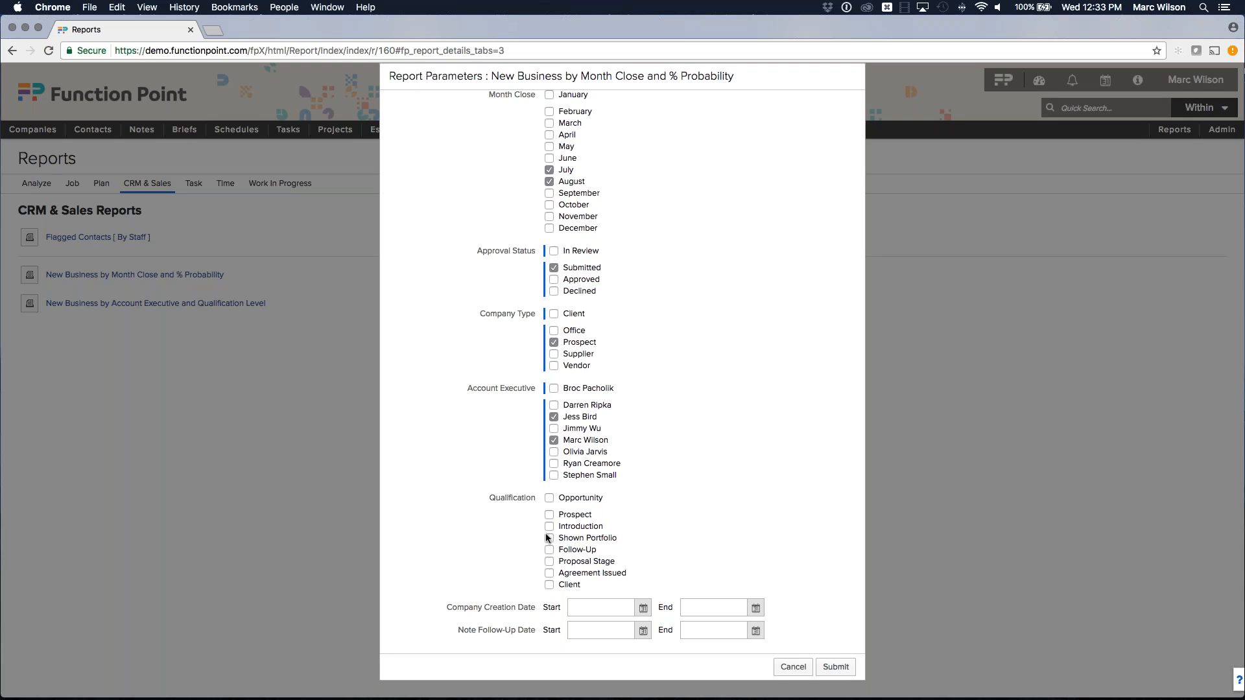
{"action": "left_click", "coordinate": [549, 562]}
{"action": "left_click", "coordinate": [833, 666]}
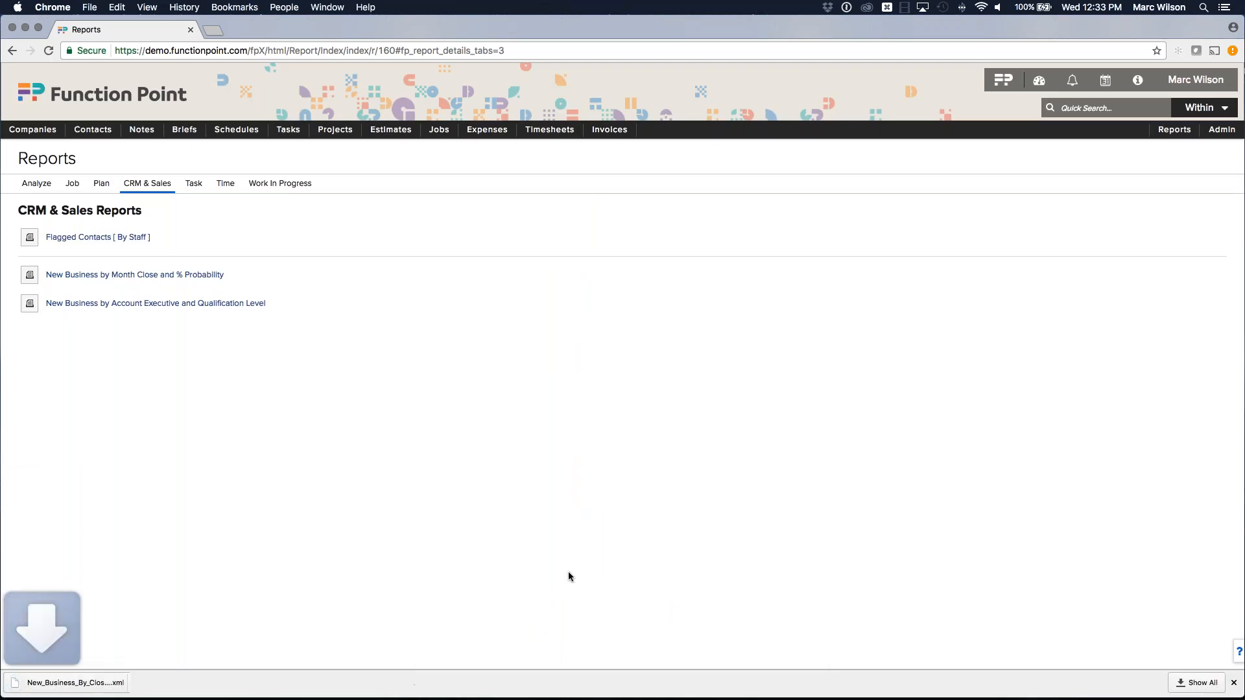
Open the downloaded New_Business_By_Close_Month_Probability file in Excel at 150% zoom in an enlarged window.
{"action": "left_click", "coordinate": [89, 683]}
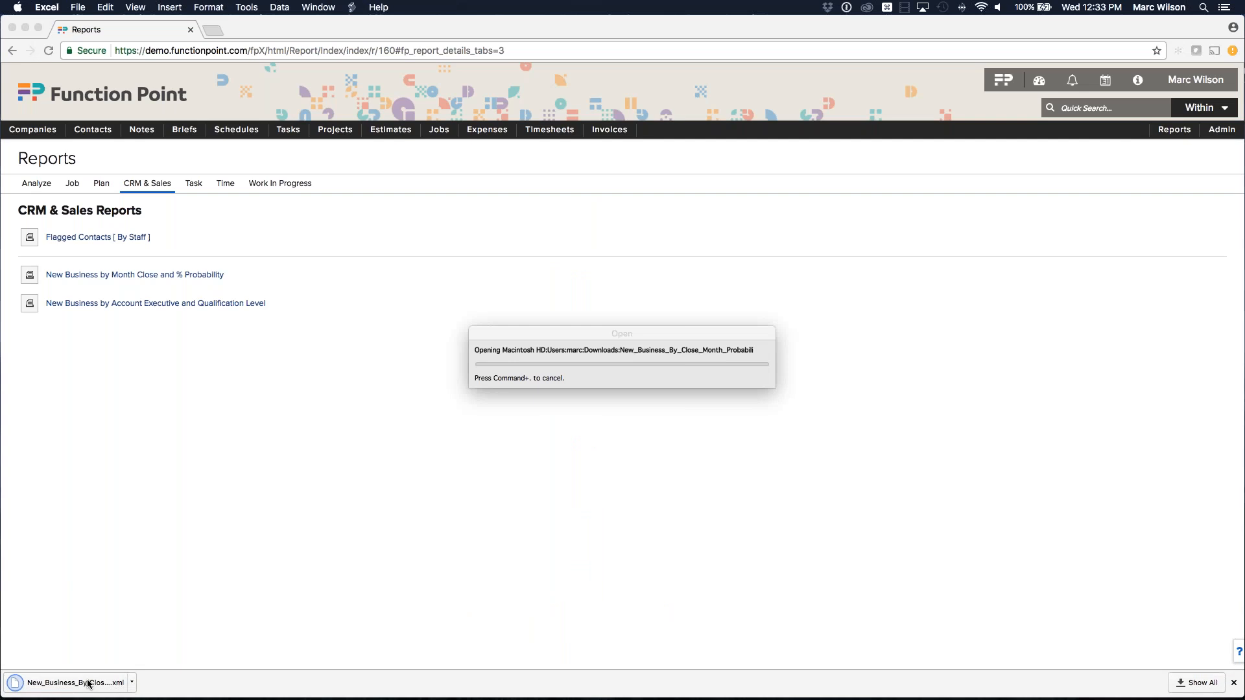
{"action": "left_click", "coordinate": [396, 40]}
{"action": "left_click", "coordinate": [393, 64]}
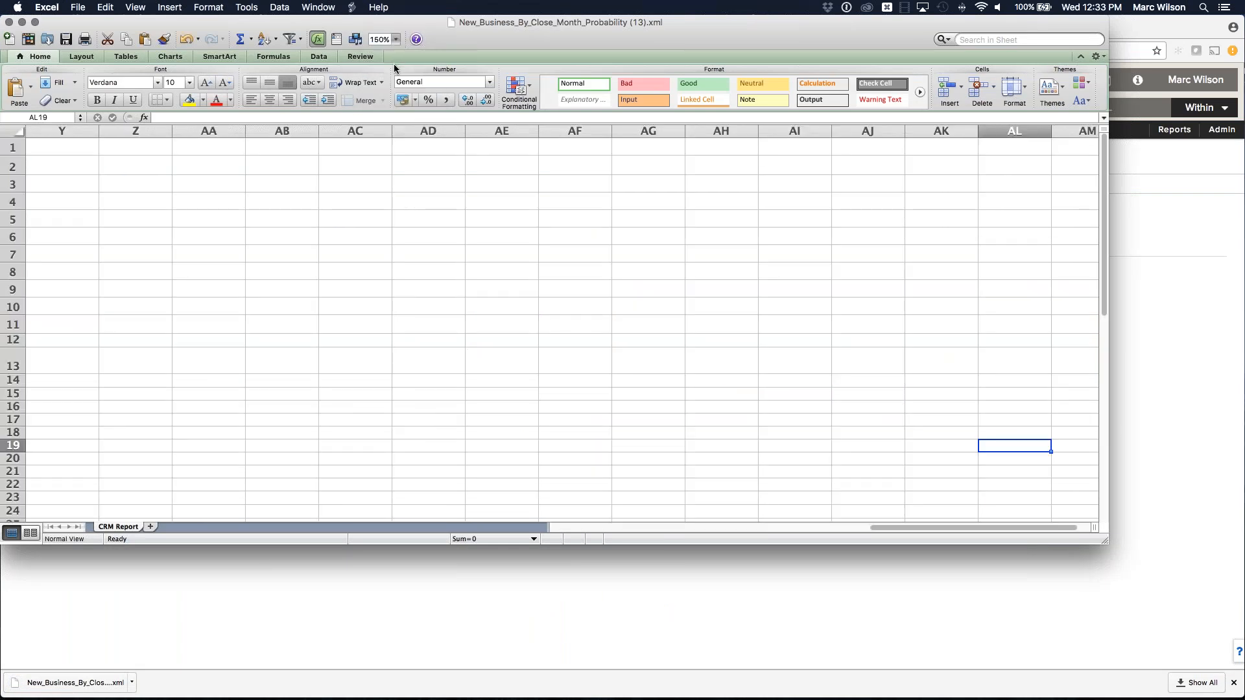
{"action": "left_click_drag", "start_coordinate": [1107, 543], "coordinate": [1184, 668]}
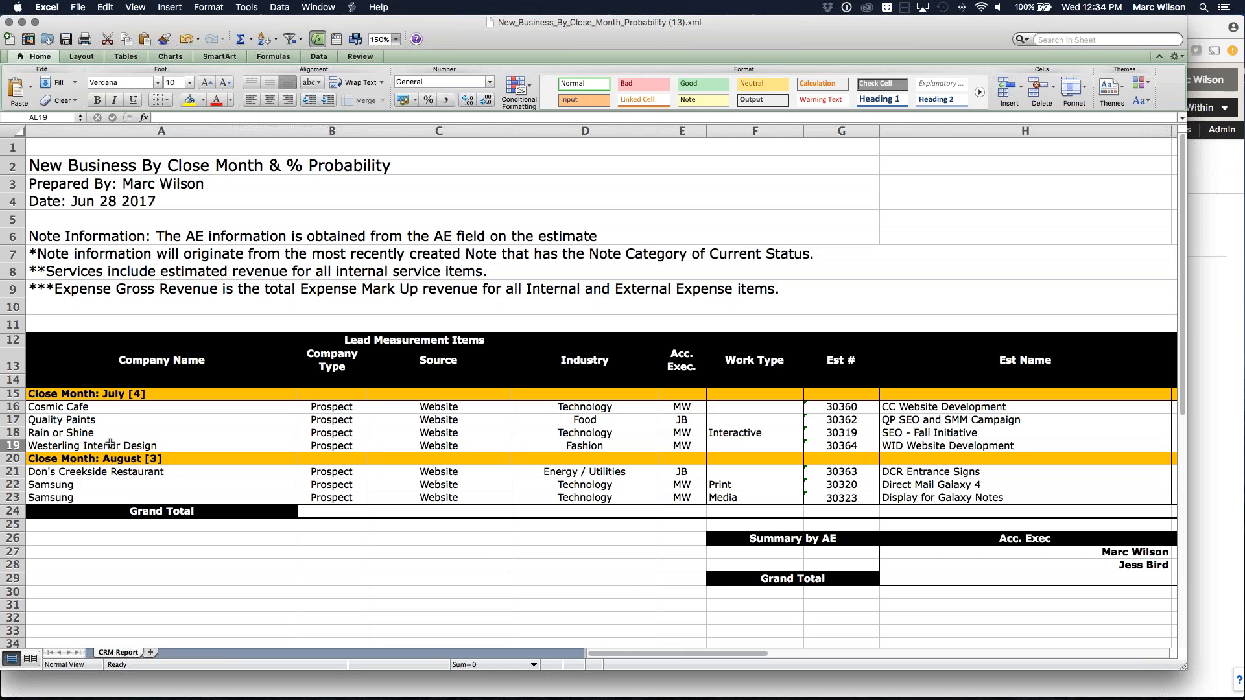
{"action": "left_click_drag", "start_coordinate": [96, 406], "coordinate": [97, 496]}
{"action": "left_click", "coordinate": [99, 490]}
{"action": "left_click", "coordinate": [149, 394]}
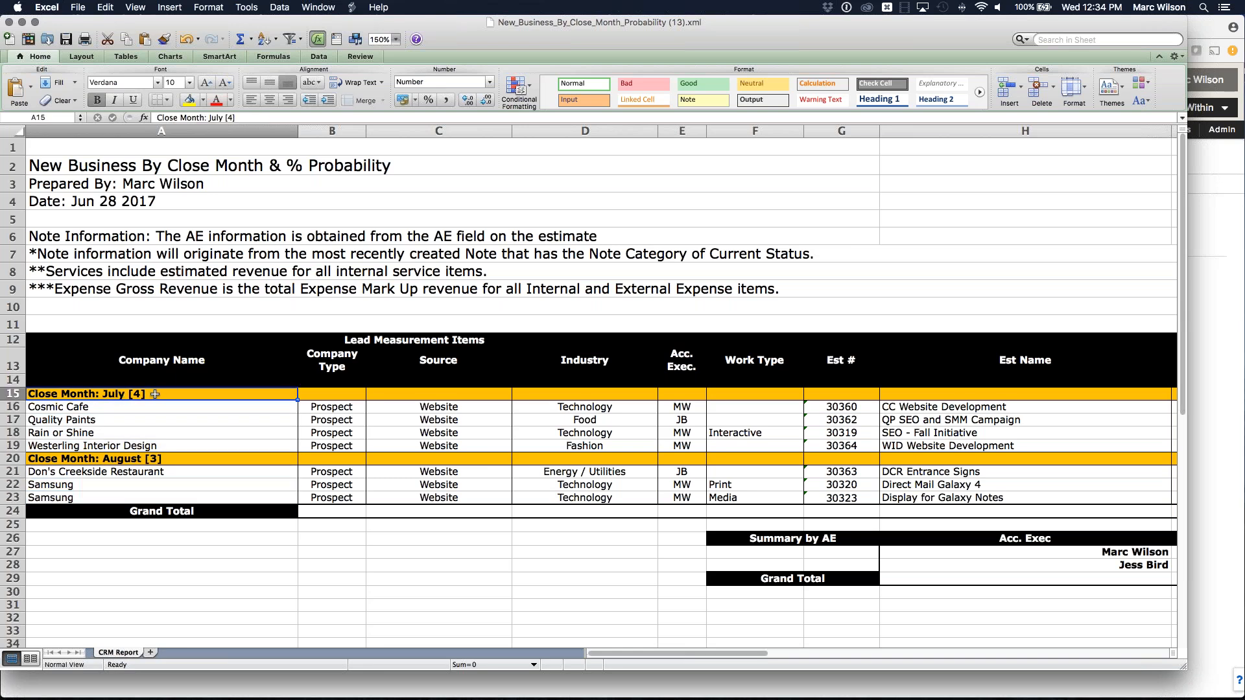
{"action": "left_click", "coordinate": [170, 458]}
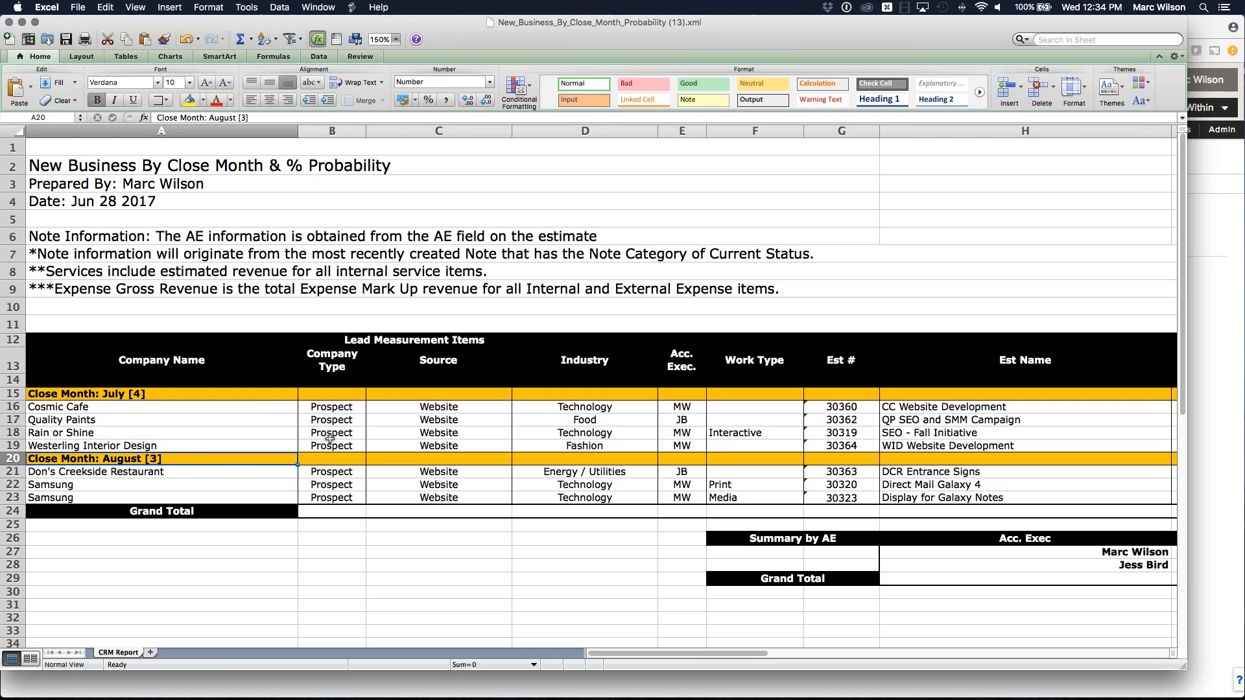
{"action": "left_click", "coordinate": [335, 407]}
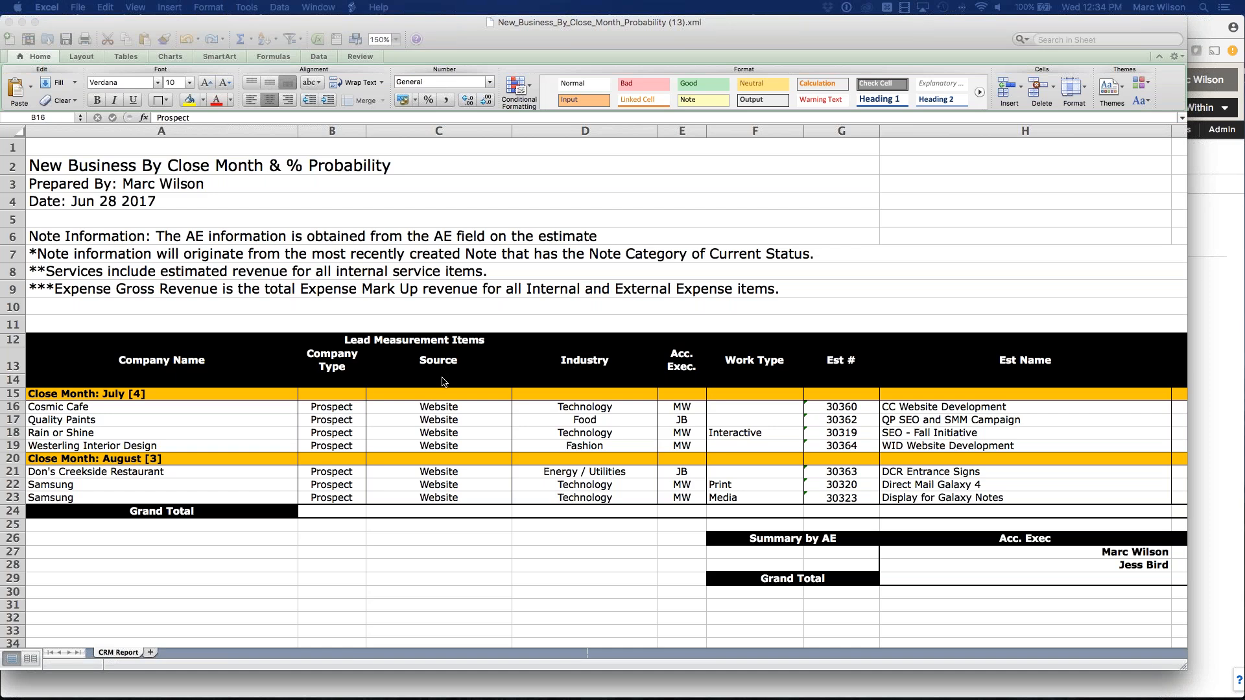
{"action": "scroll", "coordinate": [566, 374], "scroll_direction": "right", "scroll_amount": 5}
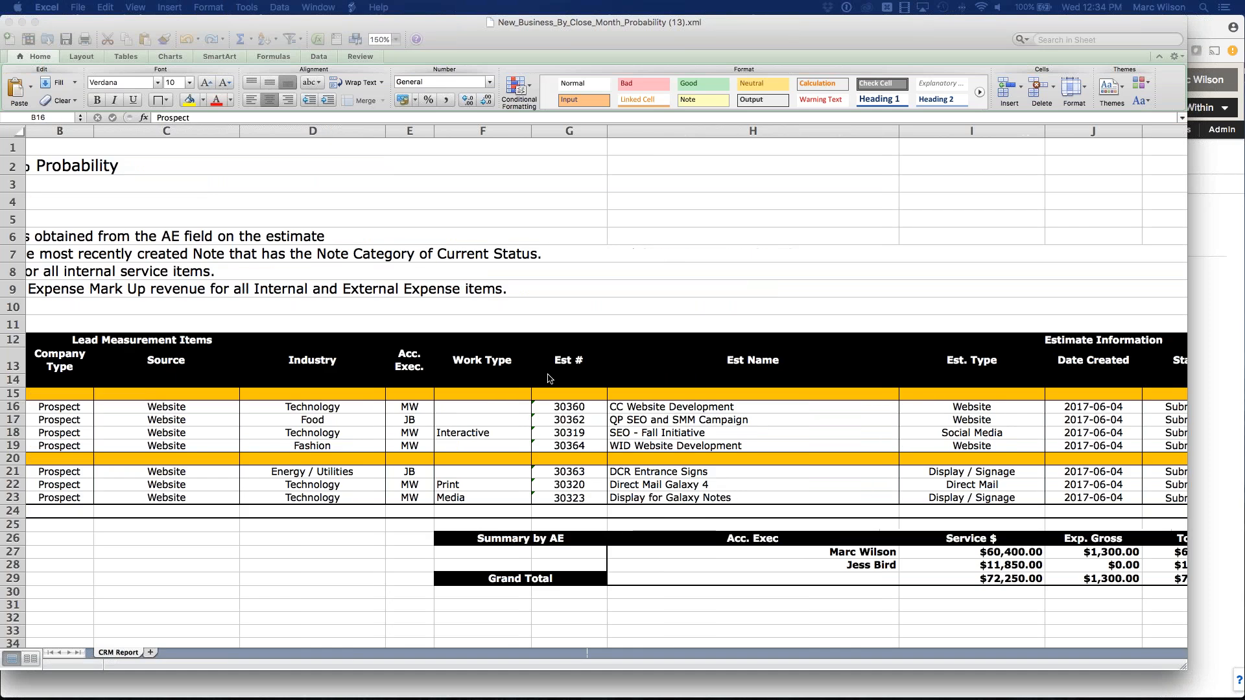
{"action": "scroll", "coordinate": [519, 379], "scroll_direction": "right", "scroll_amount": 5}
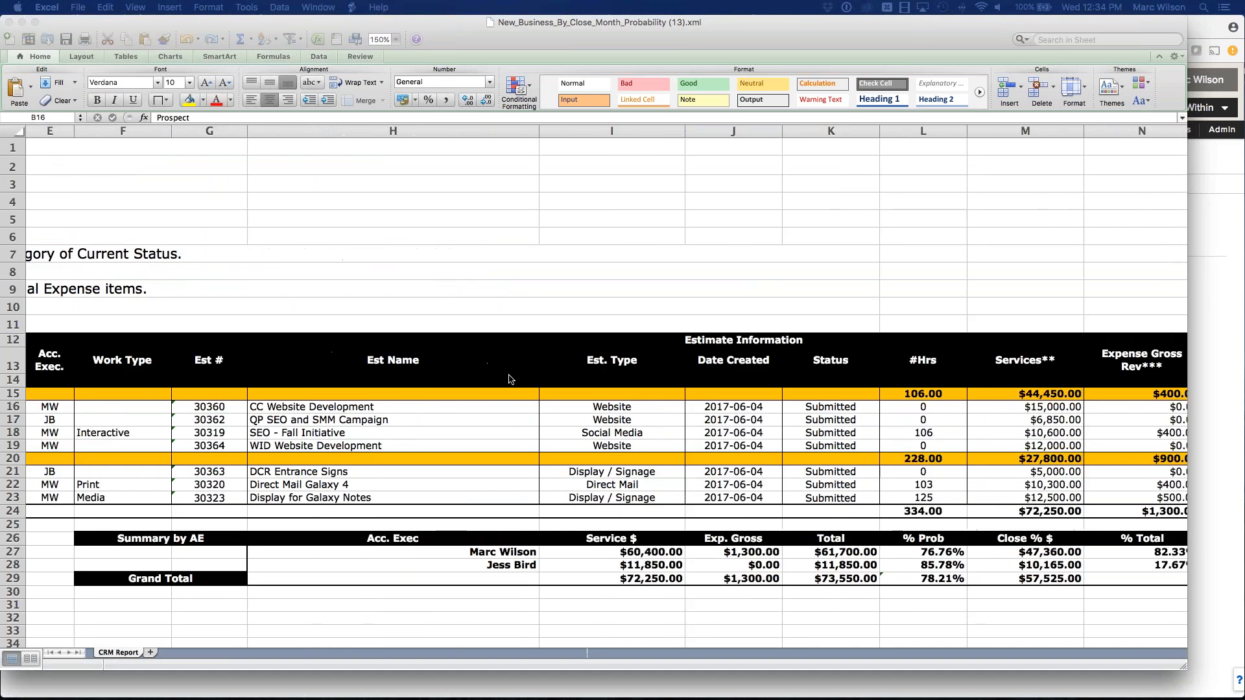
{"action": "left_click", "coordinate": [421, 407]}
{"action": "left_click", "coordinate": [344, 421]}
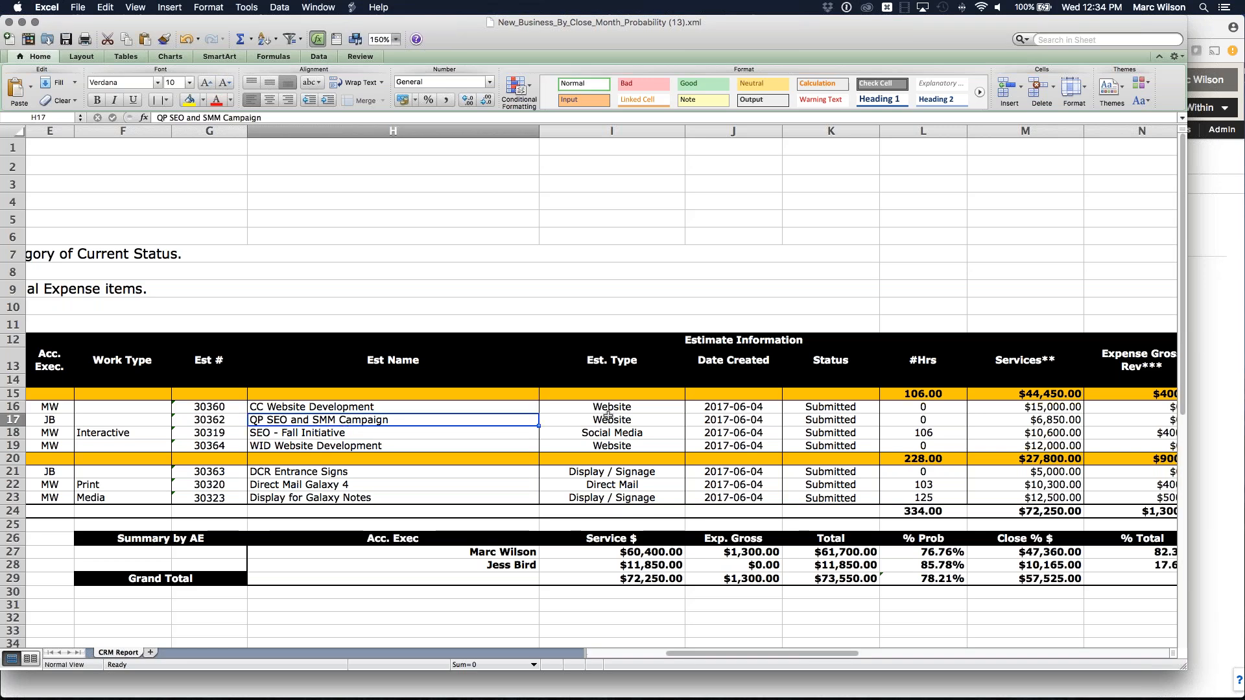
{"action": "scroll", "coordinate": [615, 415], "scroll_direction": "right", "scroll_amount": 1}
{"action": "scroll", "coordinate": [678, 410], "scroll_direction": "right", "scroll_amount": 2}
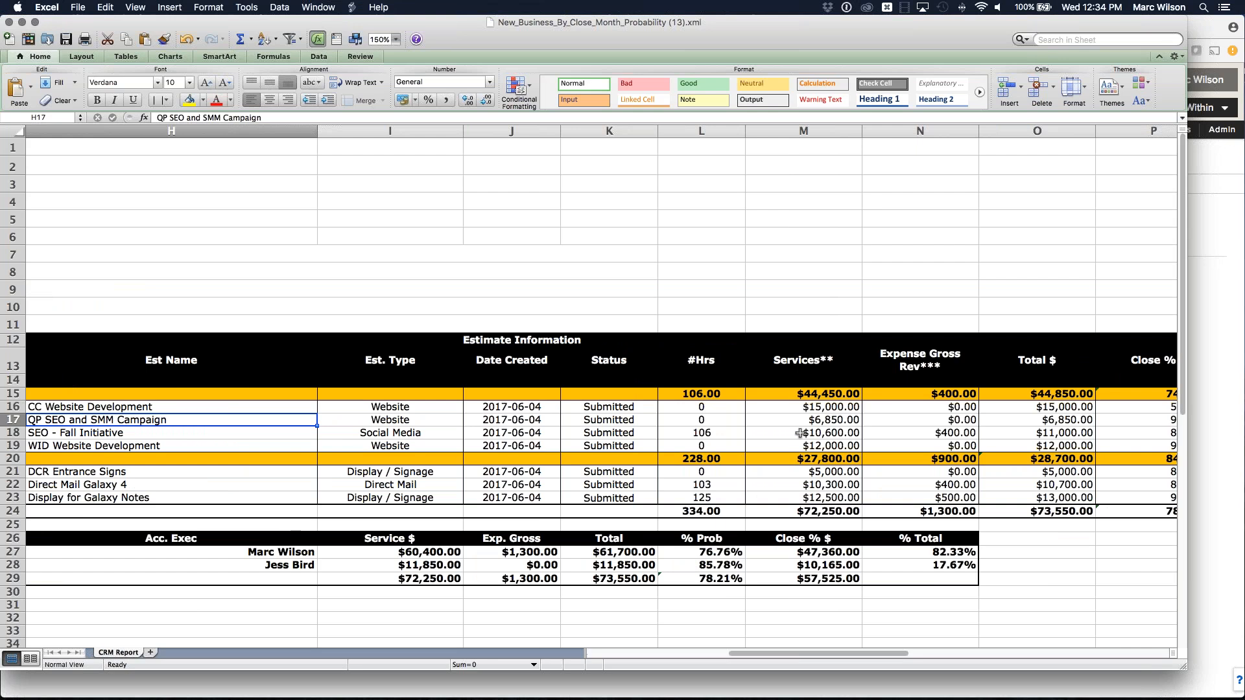
{"action": "scroll", "coordinate": [802, 433], "scroll_direction": "right", "scroll_amount": 2}
{"action": "left_click", "coordinate": [372, 367]}
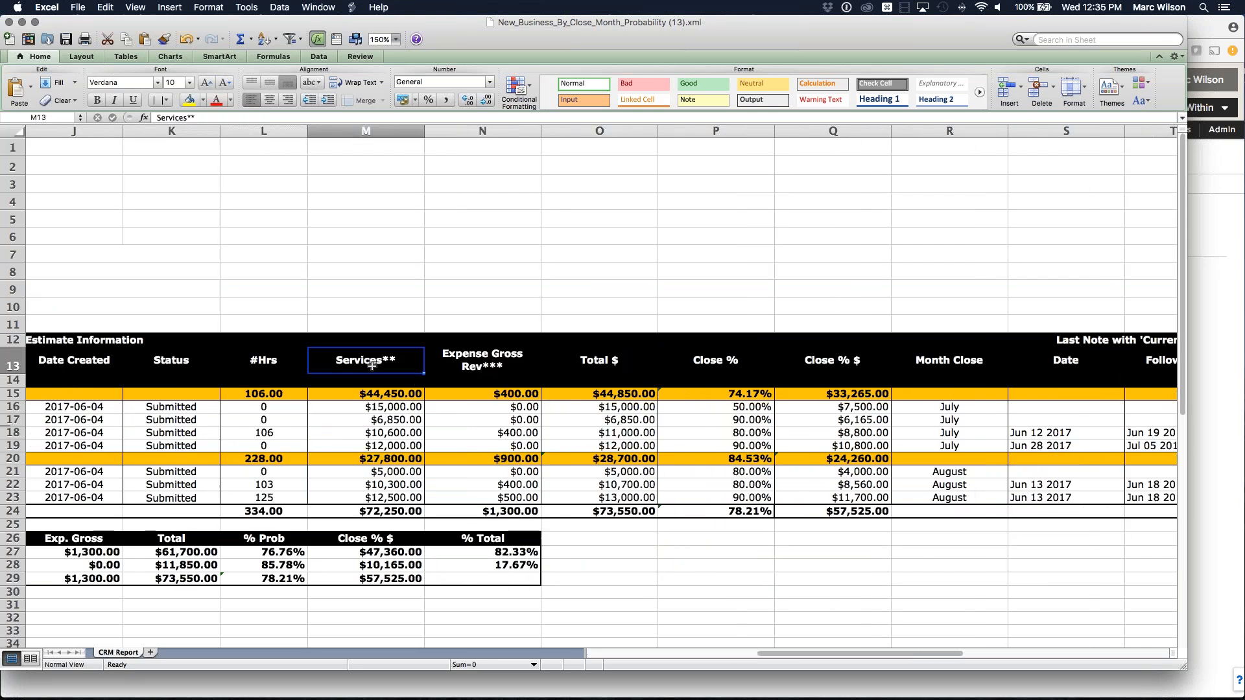
{"action": "left_click", "coordinate": [381, 394]}
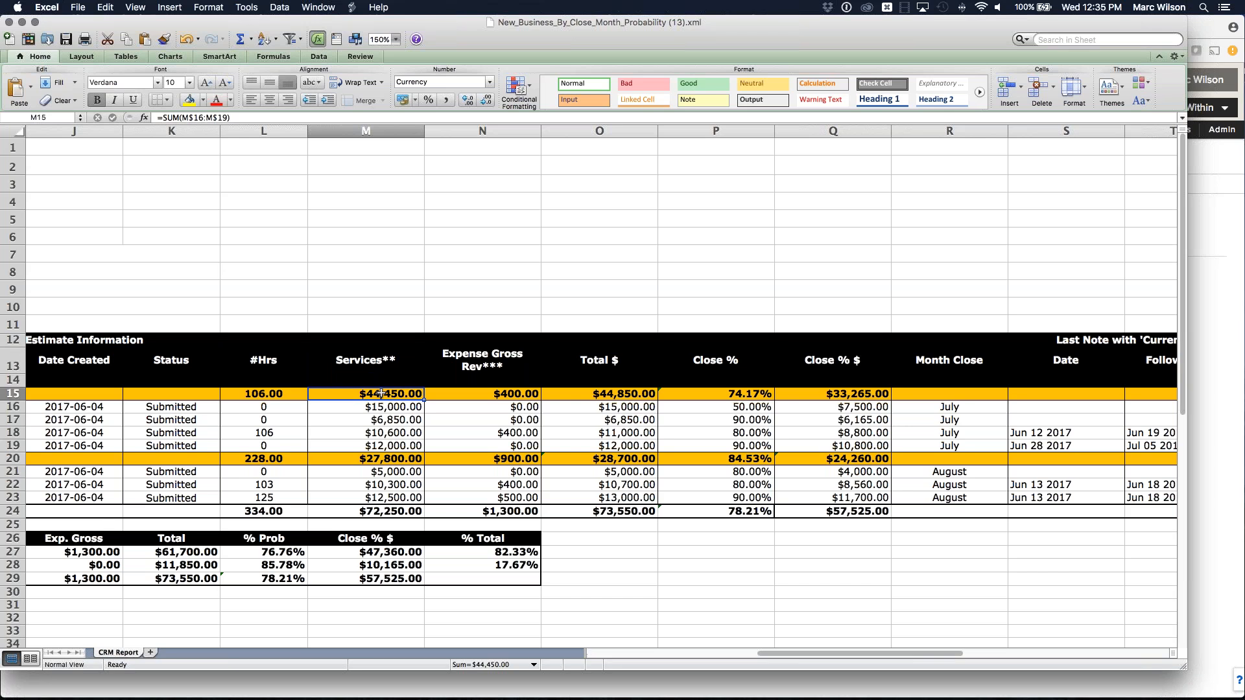
{"action": "left_click", "coordinate": [502, 391]}
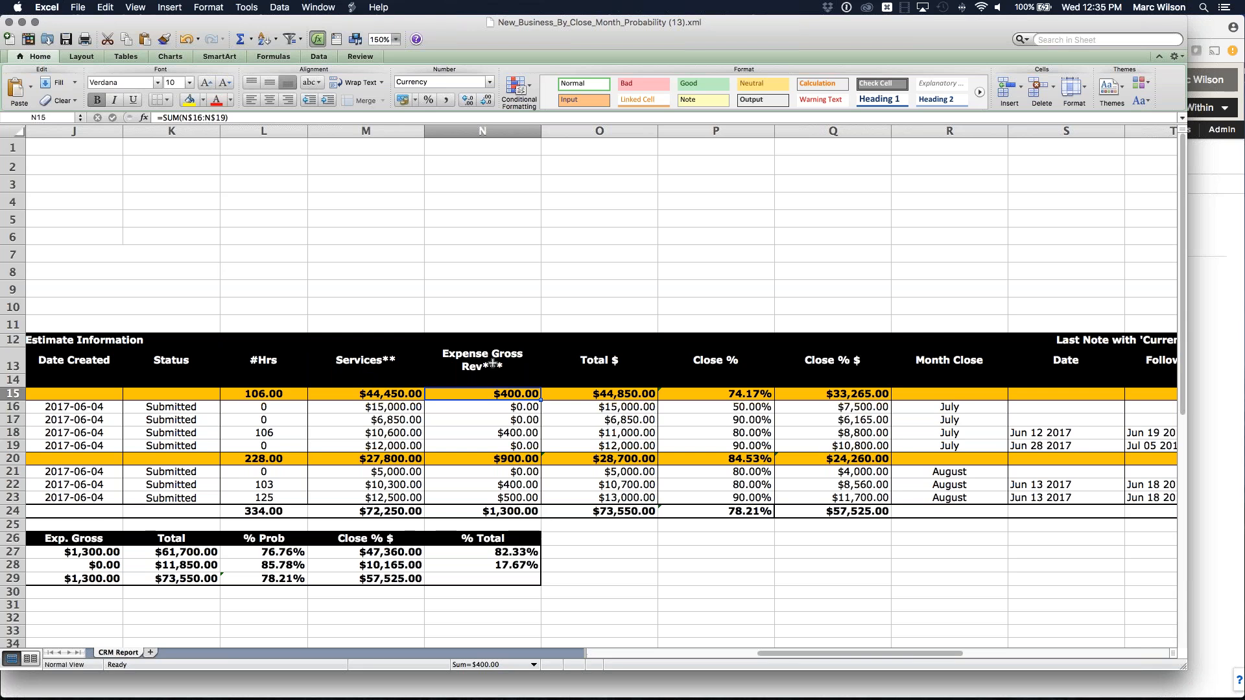
{"action": "left_click", "coordinate": [611, 395]}
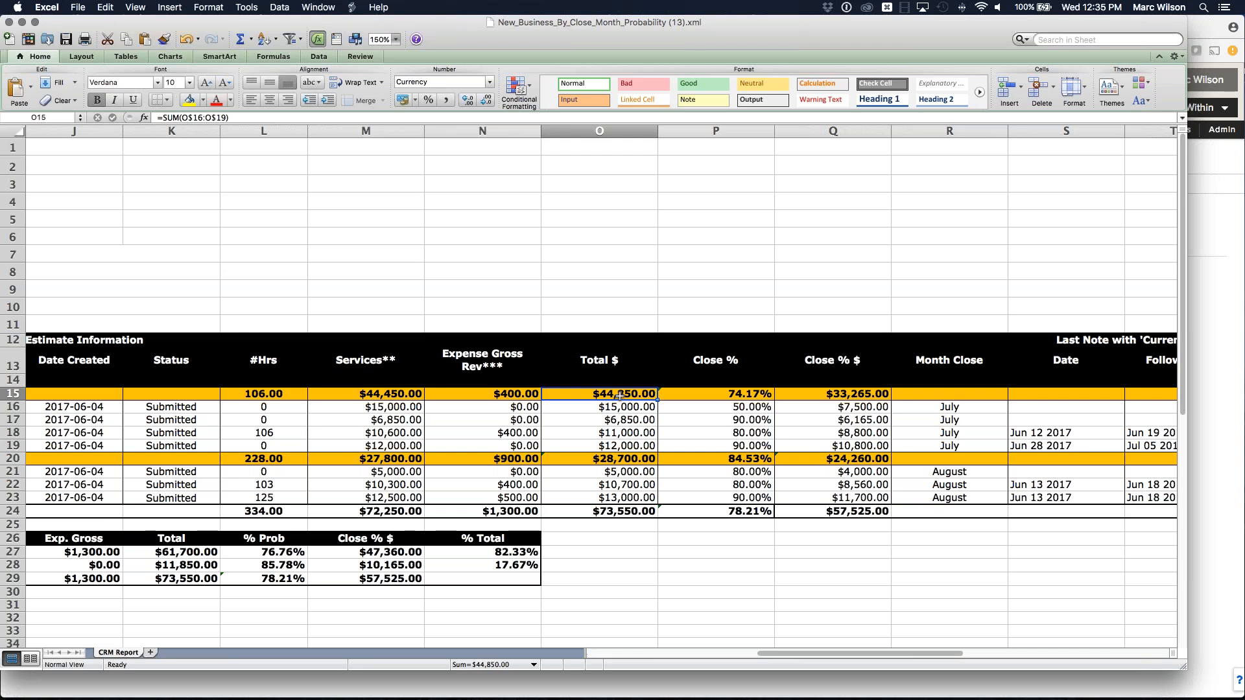
{"action": "left_click_drag", "start_coordinate": [751, 407], "coordinate": [754, 439]}
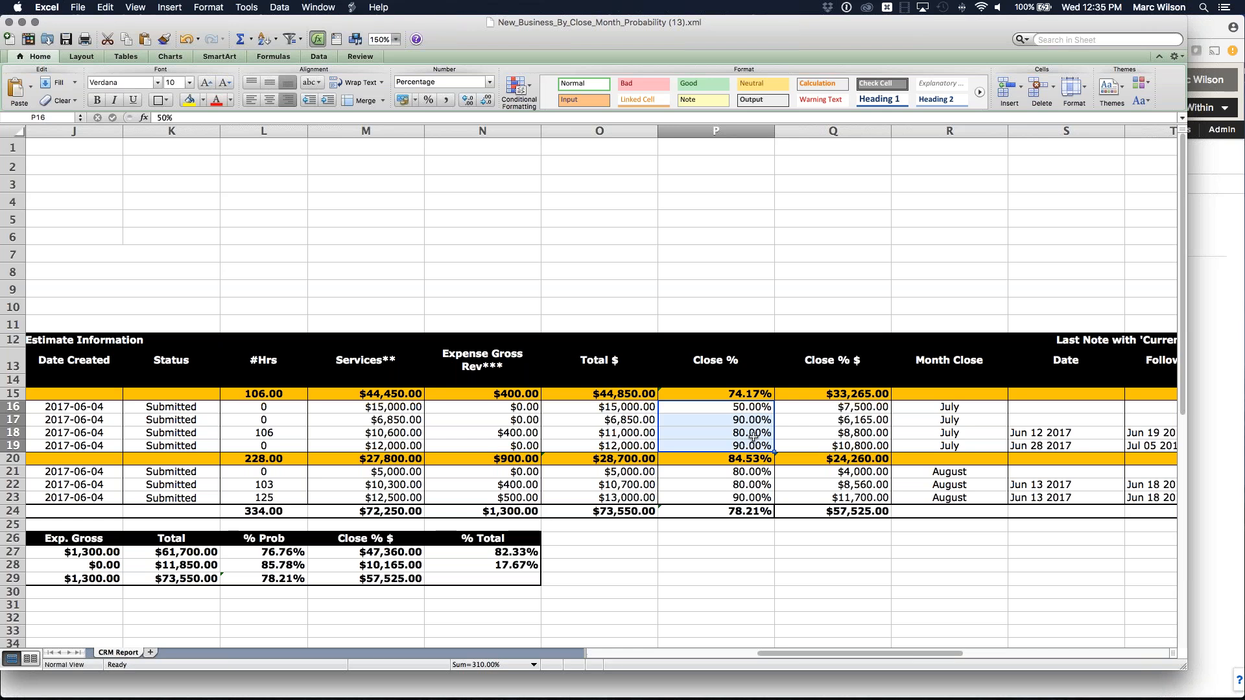
{"action": "left_click_drag", "start_coordinate": [862, 407], "coordinate": [860, 441]}
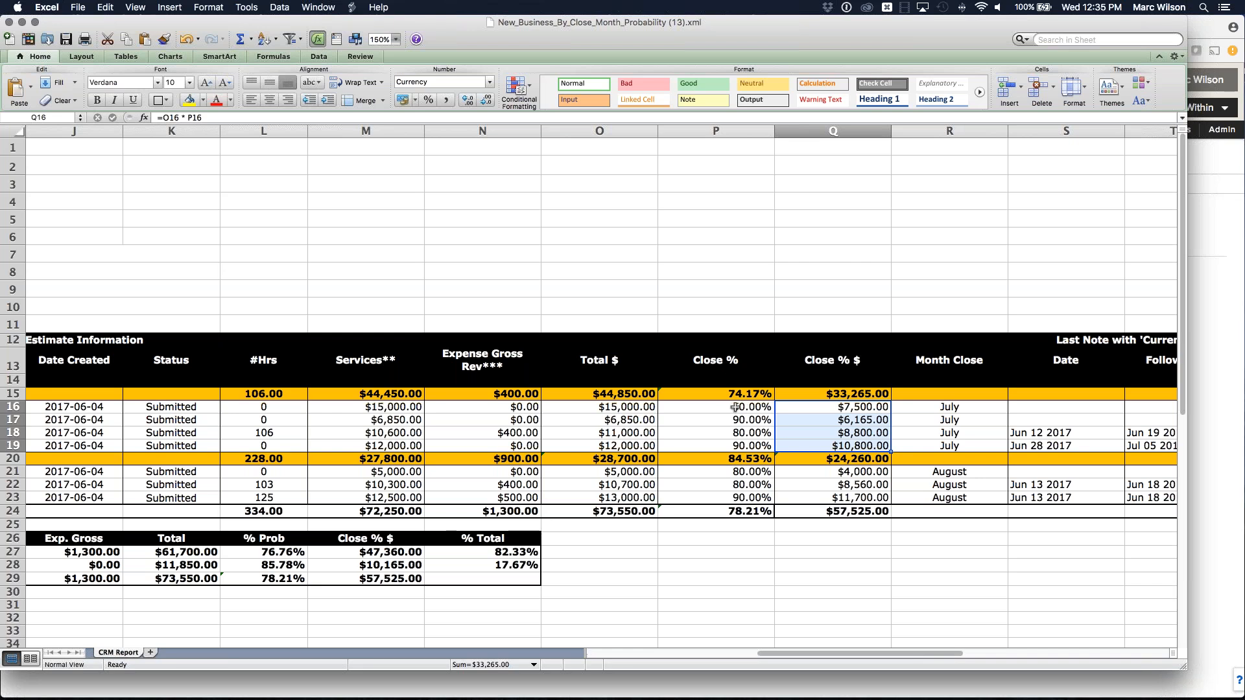
{"action": "left_click", "coordinate": [869, 395]}
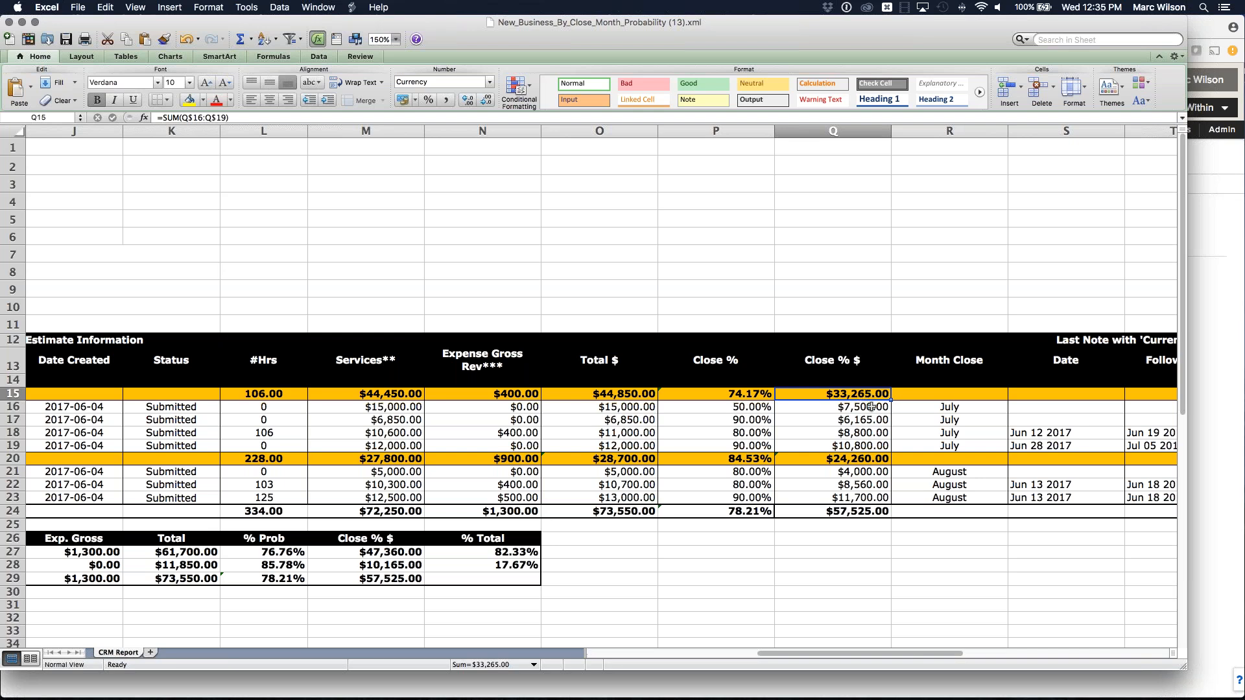
{"action": "scroll", "coordinate": [858, 408], "scroll_direction": "right", "scroll_amount": 2}
{"action": "left_click_drag", "start_coordinate": [754, 406], "coordinate": [751, 443]}
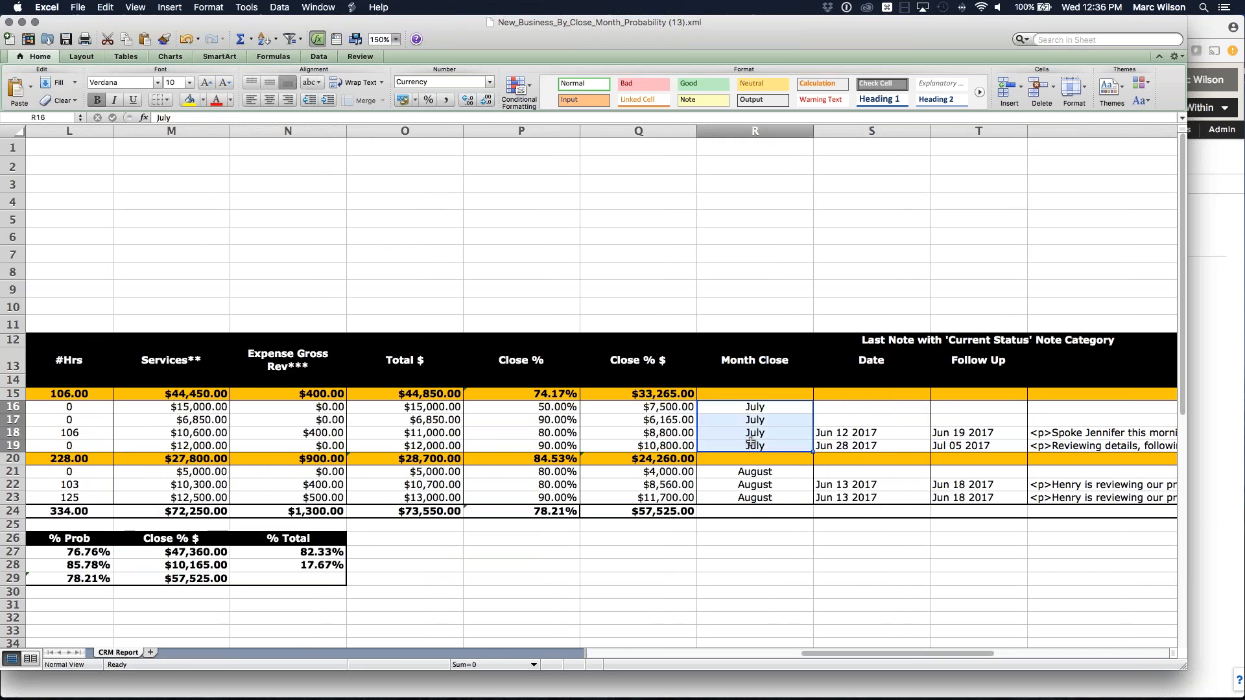
{"action": "scroll", "coordinate": [778, 432], "scroll_direction": "right", "scroll_amount": 4}
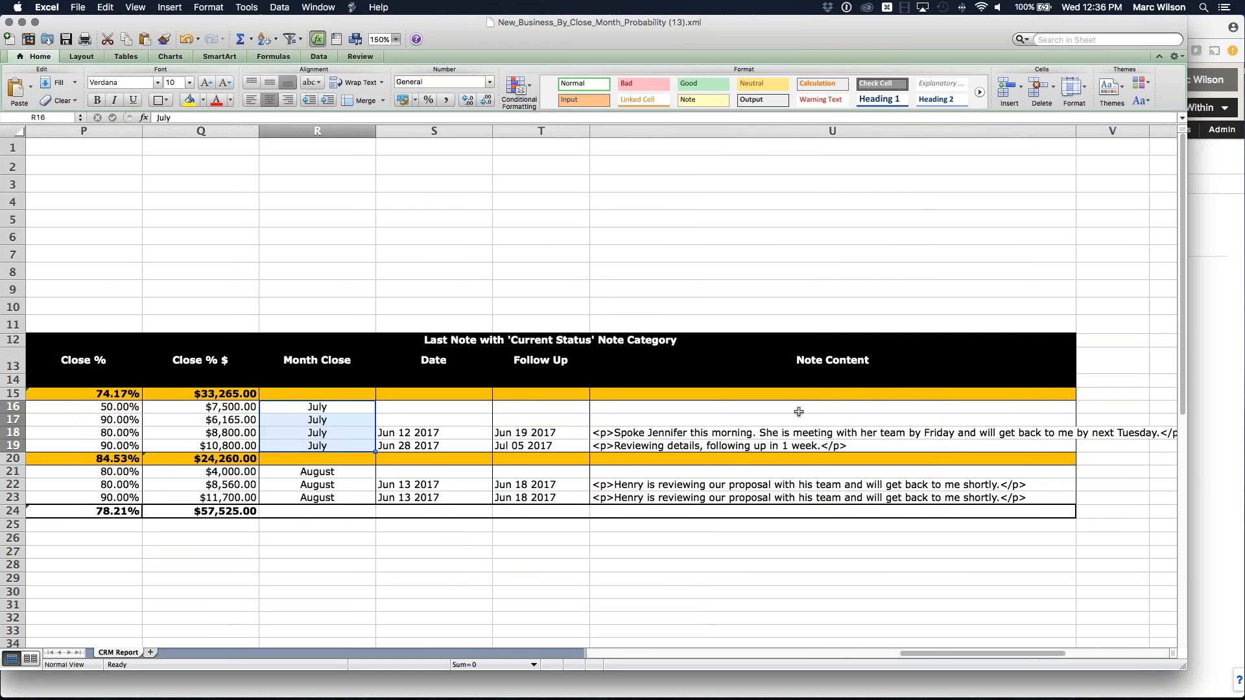
{"action": "left_click", "coordinate": [818, 362]}
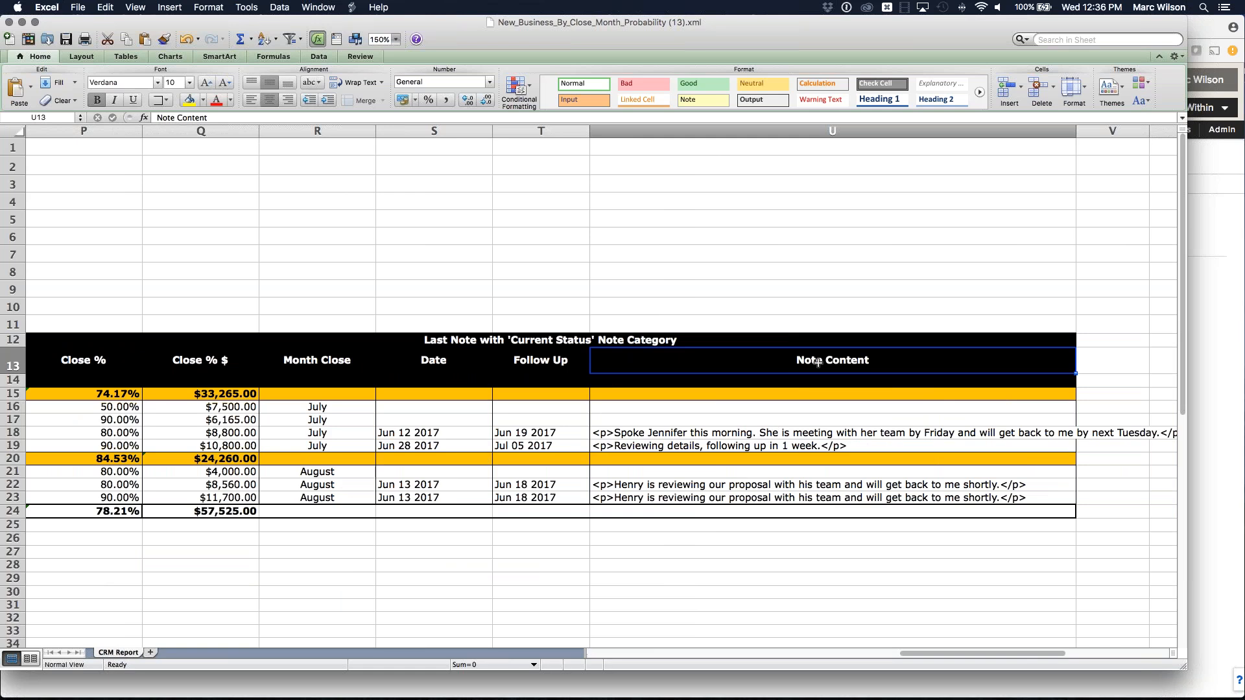
{"action": "left_click", "coordinate": [525, 341]}
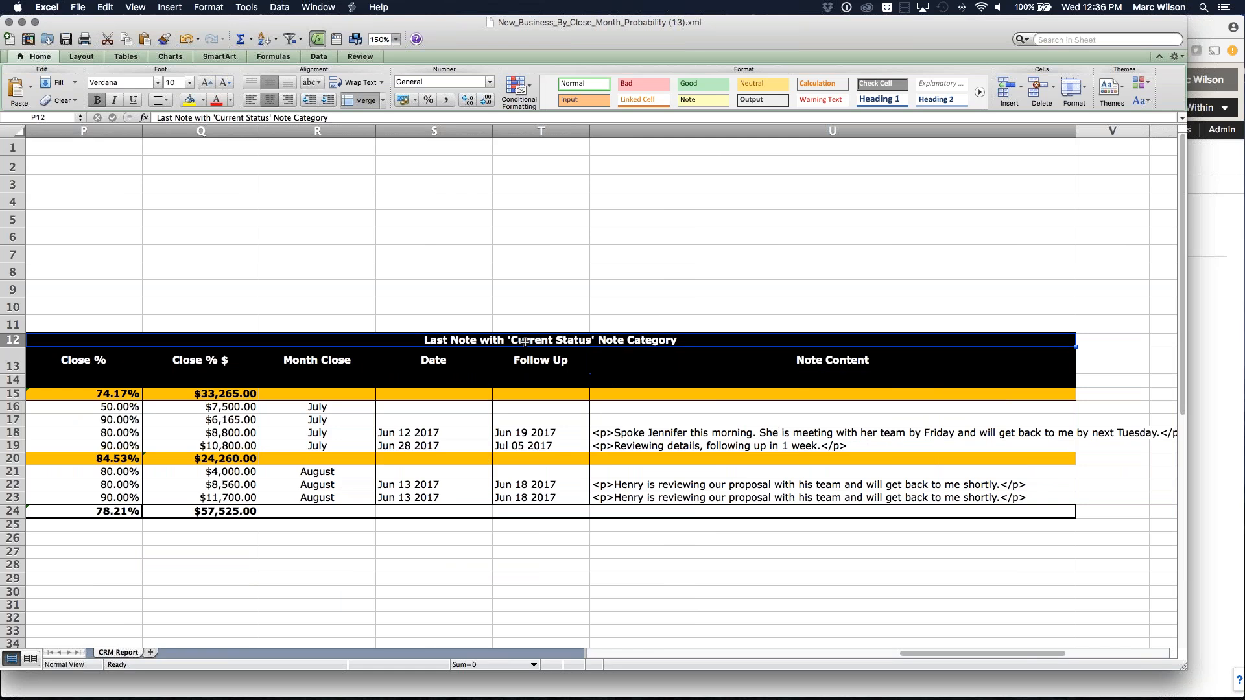
{"action": "left_click", "coordinate": [773, 359]}
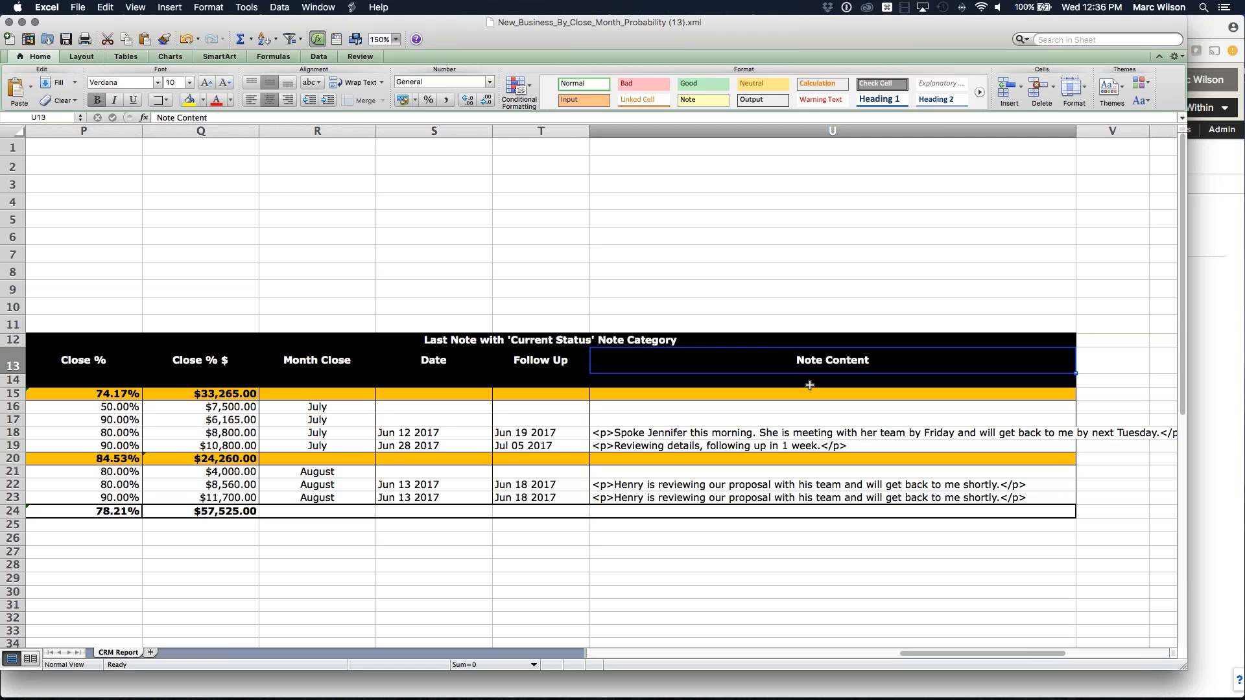
{"action": "left_click", "coordinate": [779, 434]}
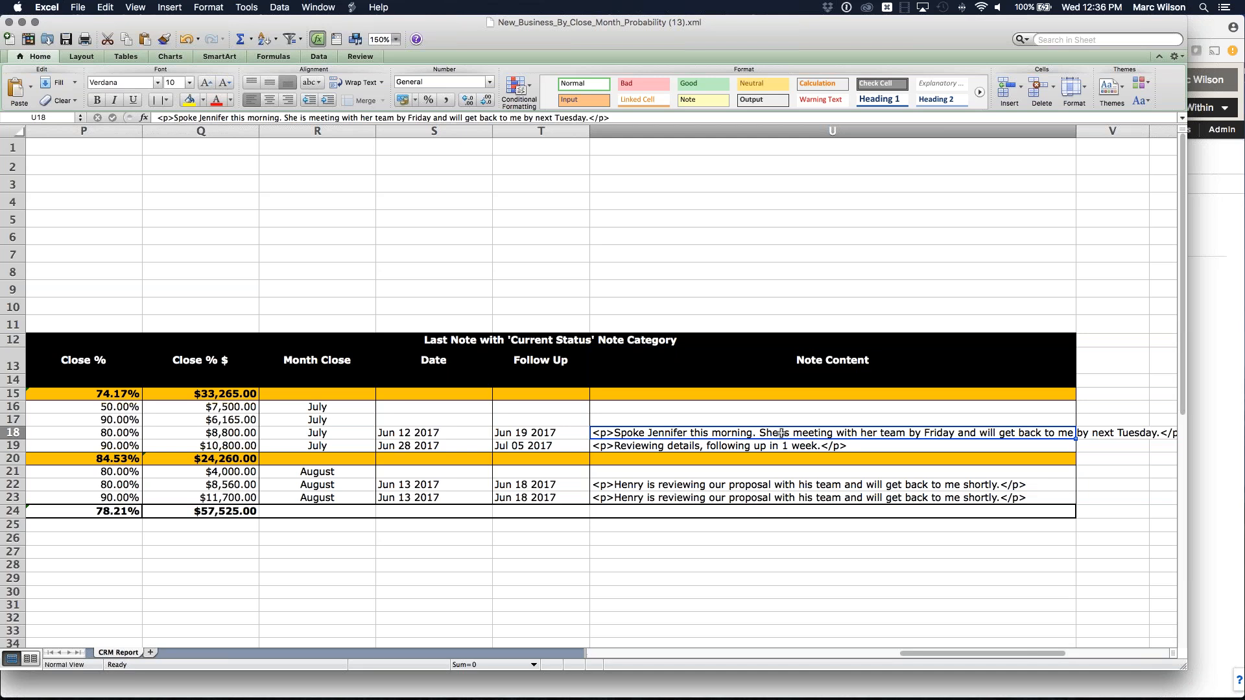
{"action": "key", "text": "Down"}
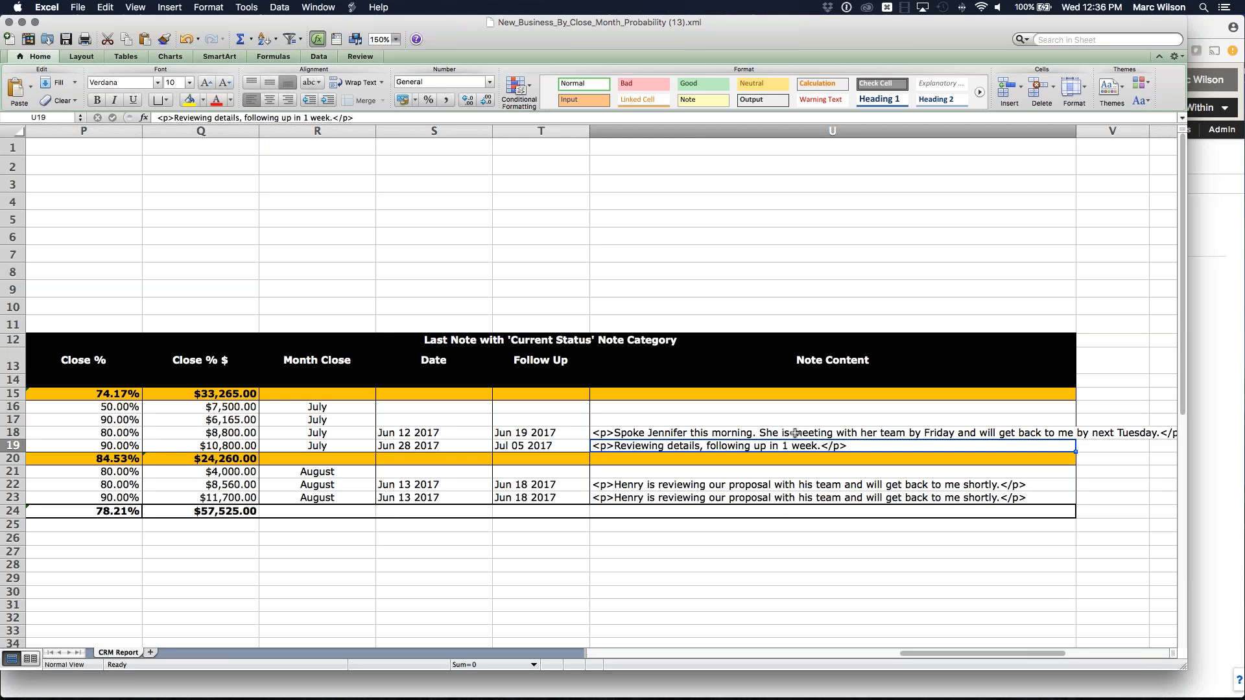
{"action": "scroll", "coordinate": [242, 432], "scroll_direction": "left", "scroll_amount": 5}
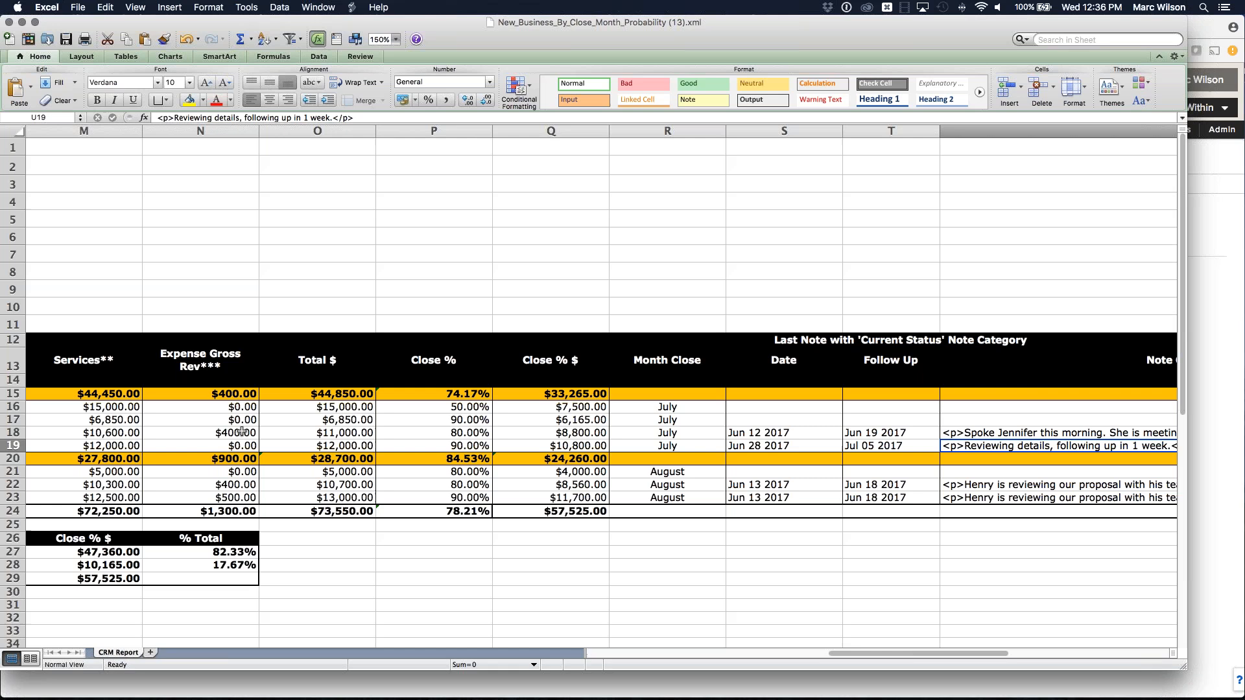
{"action": "left_click_drag", "start_coordinate": [358, 395], "coordinate": [352, 477]}
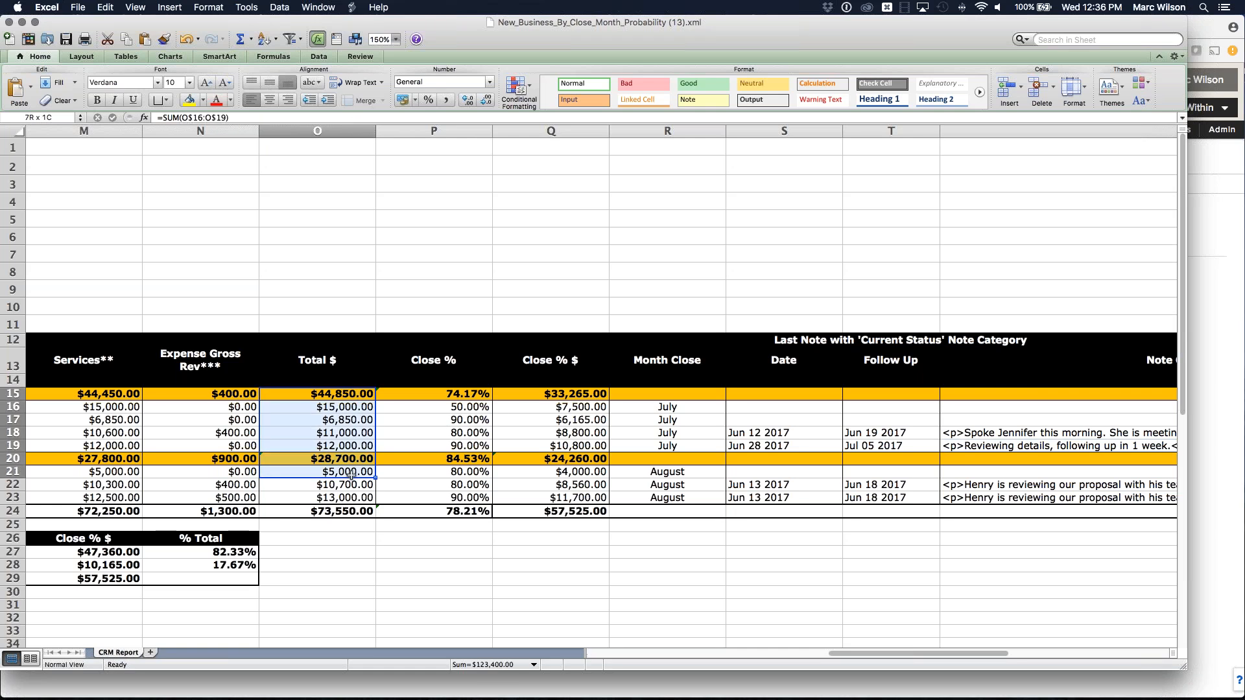
{"action": "left_click", "coordinate": [471, 421]}
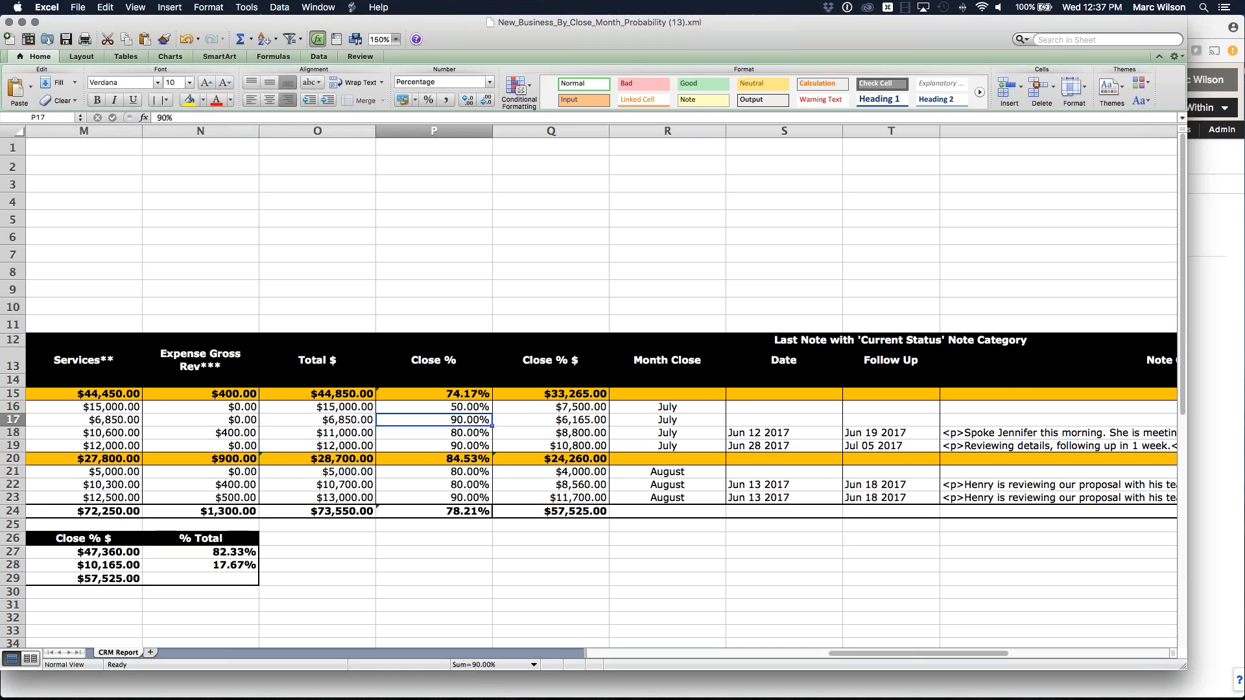
{"action": "left_click_drag", "start_coordinate": [579, 393], "coordinate": [582, 489]}
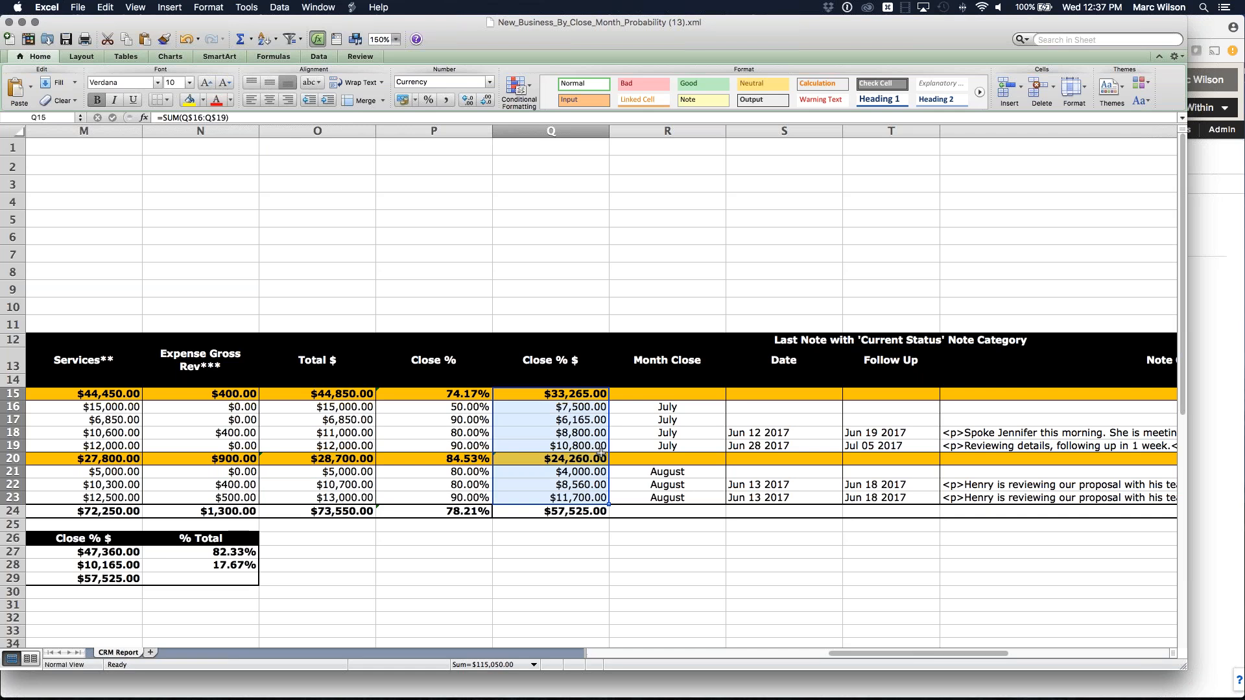
{"action": "left_click", "coordinate": [779, 433]}
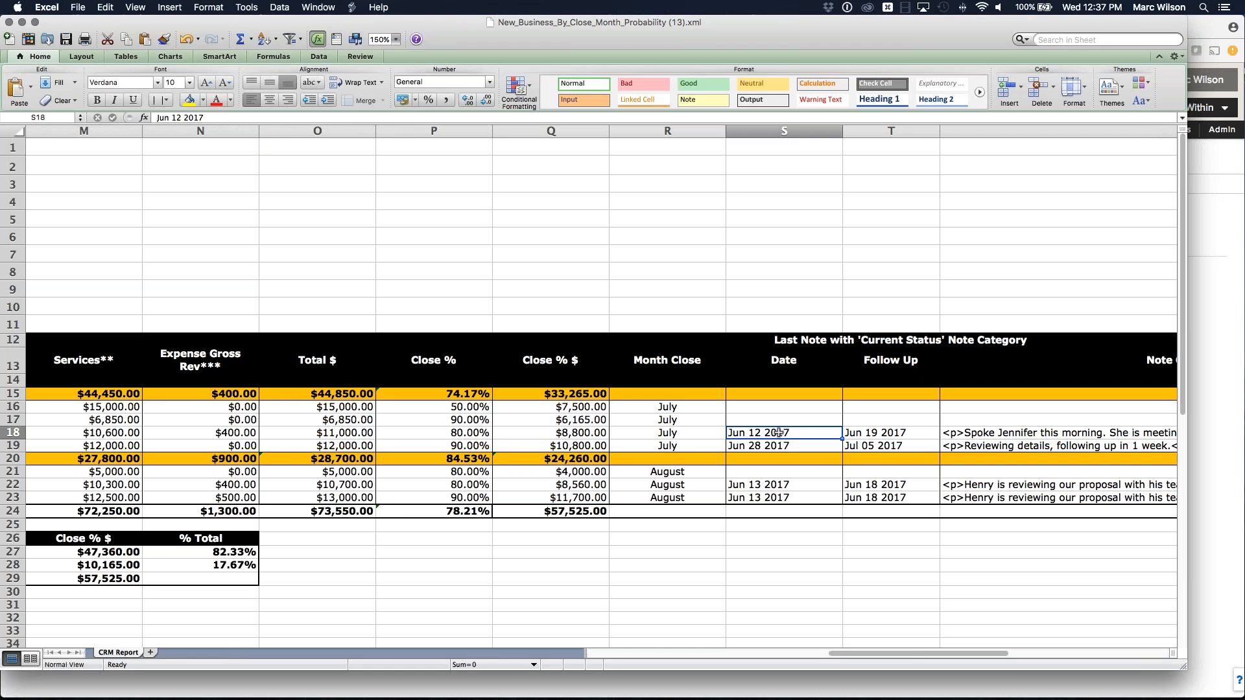
{"action": "left_click", "coordinate": [895, 431]}
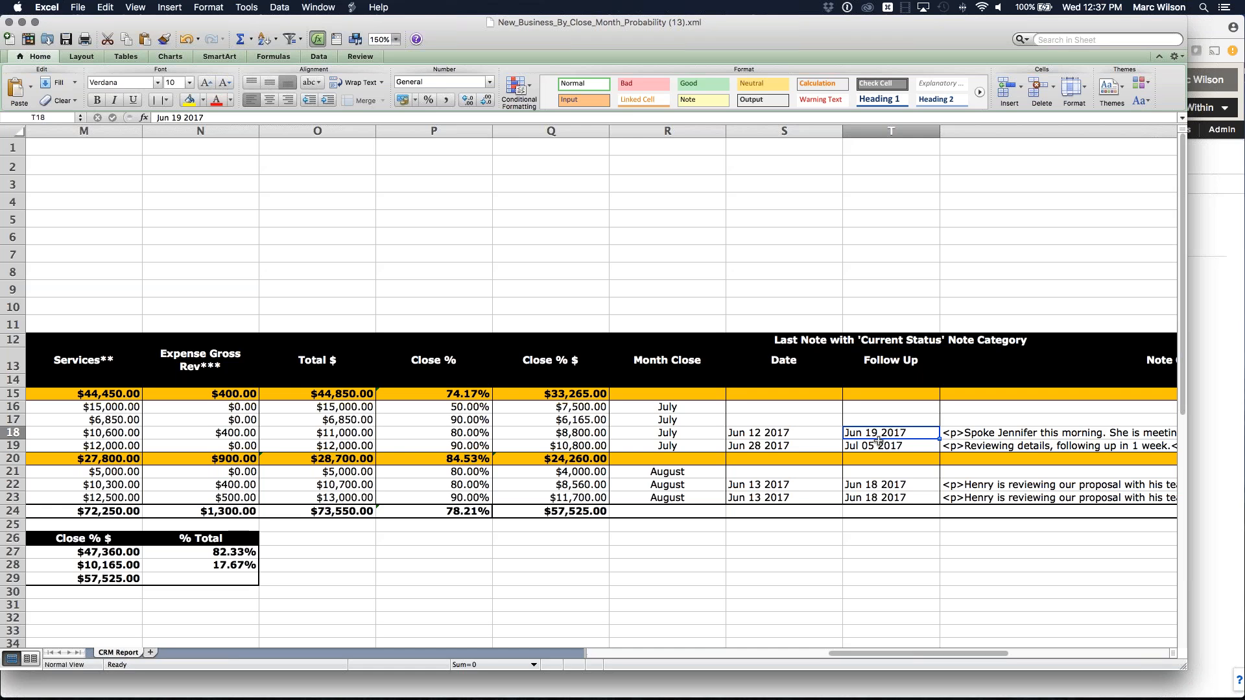
{"action": "scroll", "coordinate": [878, 441], "scroll_direction": "right", "scroll_amount": 4}
{"action": "left_click", "coordinate": [672, 433]}
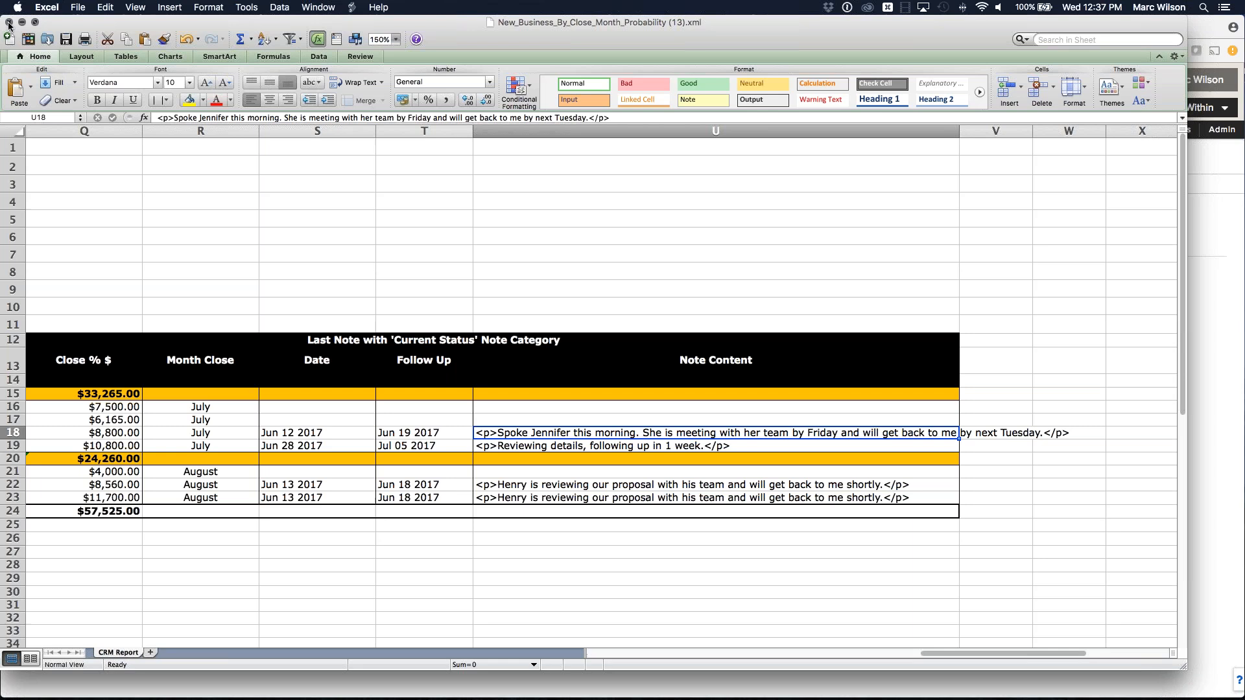
Check the July and August headings and both account executives' summary rows, then close the workbook.
{"action": "scroll", "coordinate": [317, 286], "scroll_direction": "left", "scroll_amount": 10}
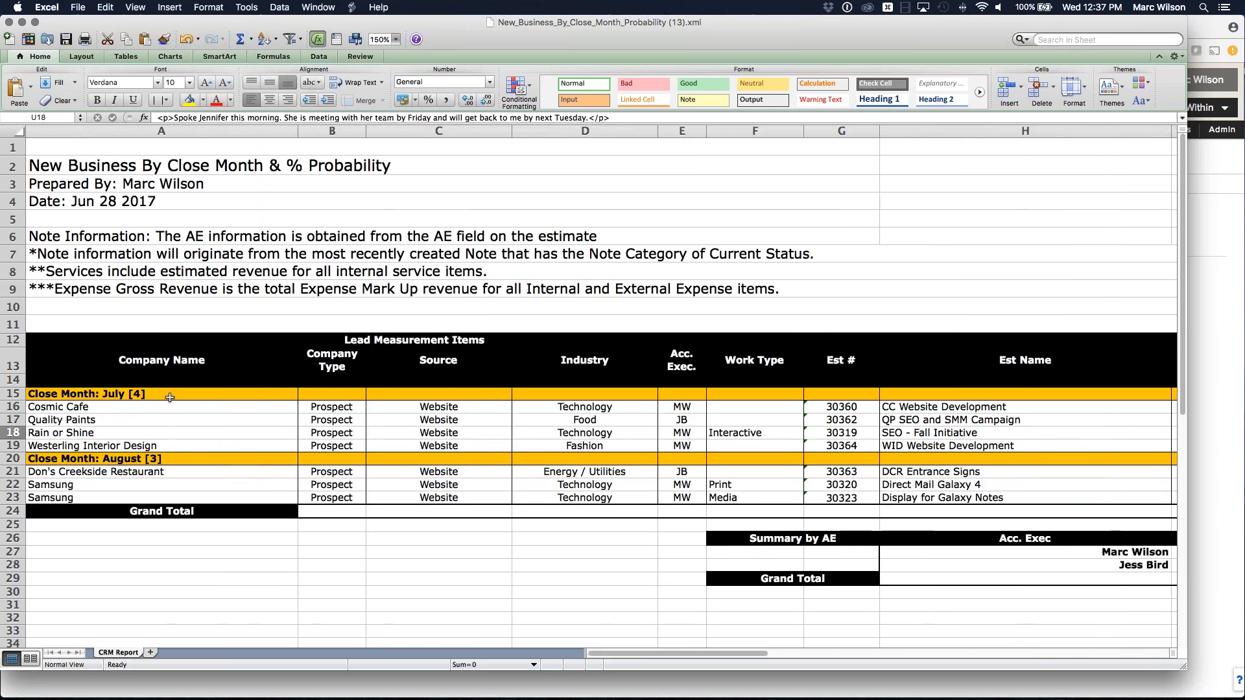
{"action": "left_click", "coordinate": [107, 393]}
{"action": "left_click", "coordinate": [126, 459]}
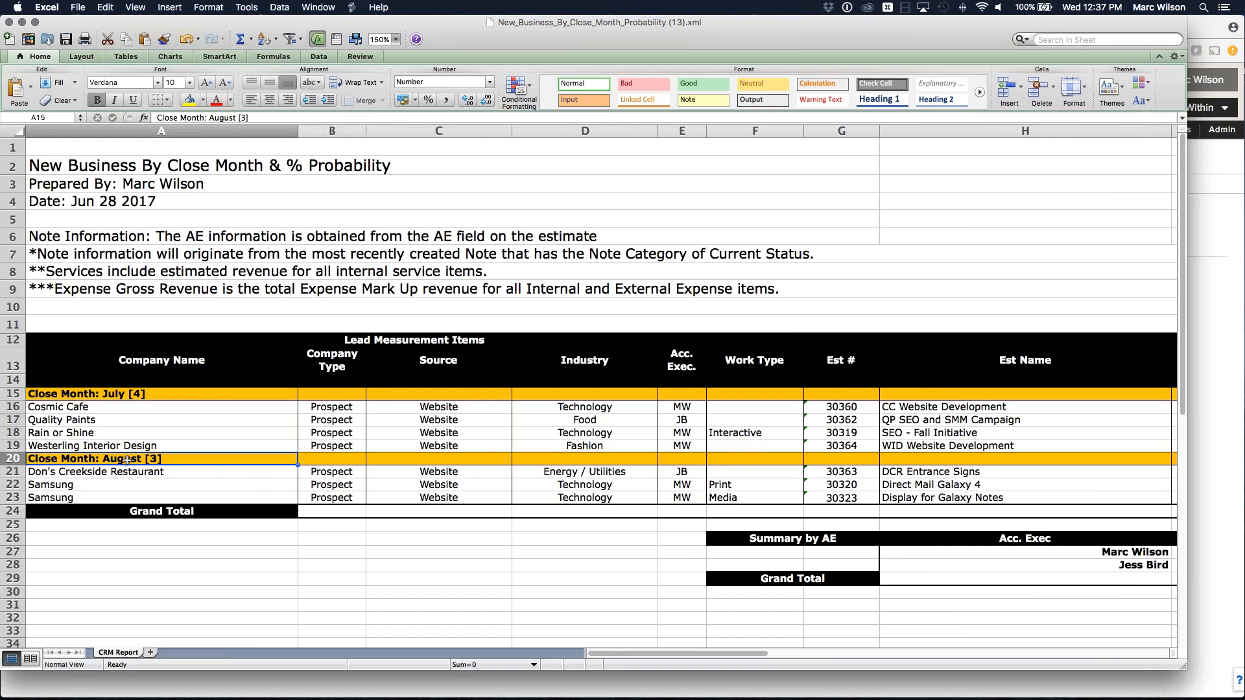
{"action": "scroll", "coordinate": [295, 459], "scroll_direction": "right", "scroll_amount": 5}
{"action": "scroll", "coordinate": [370, 459], "scroll_direction": "right", "scroll_amount": 1}
{"action": "left_click", "coordinate": [457, 555]}
{"action": "left_click", "coordinate": [457, 569]}
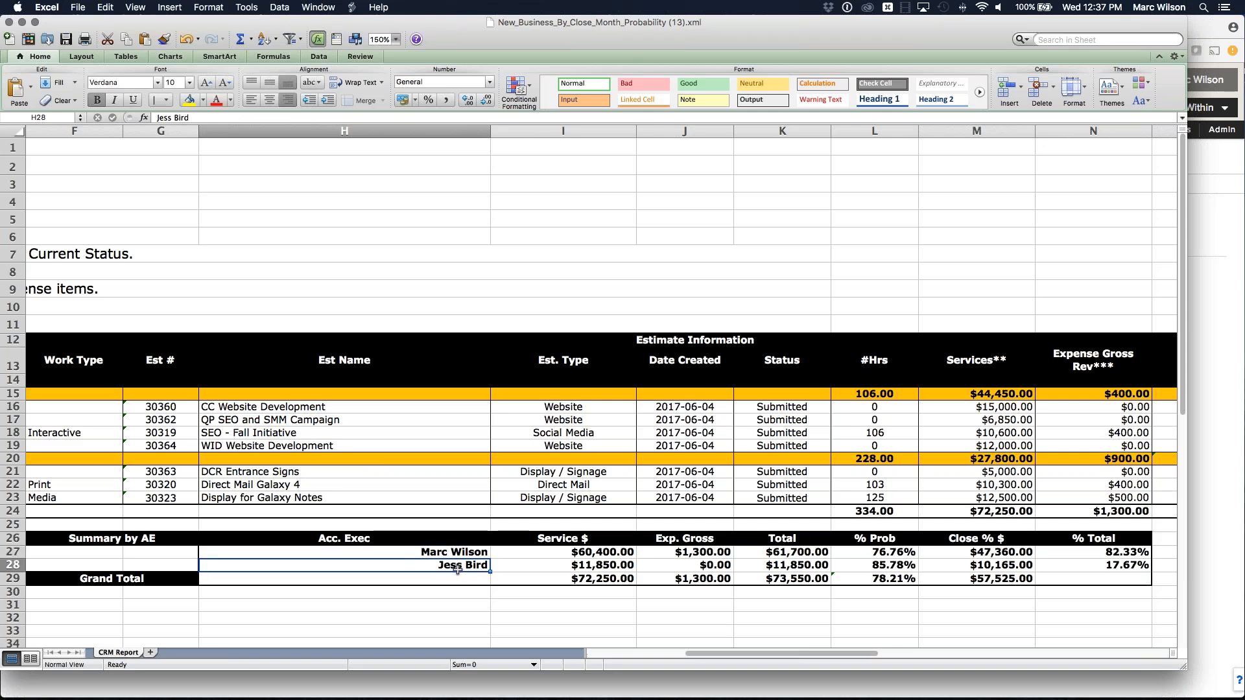
{"action": "left_click", "coordinate": [13, 22]}
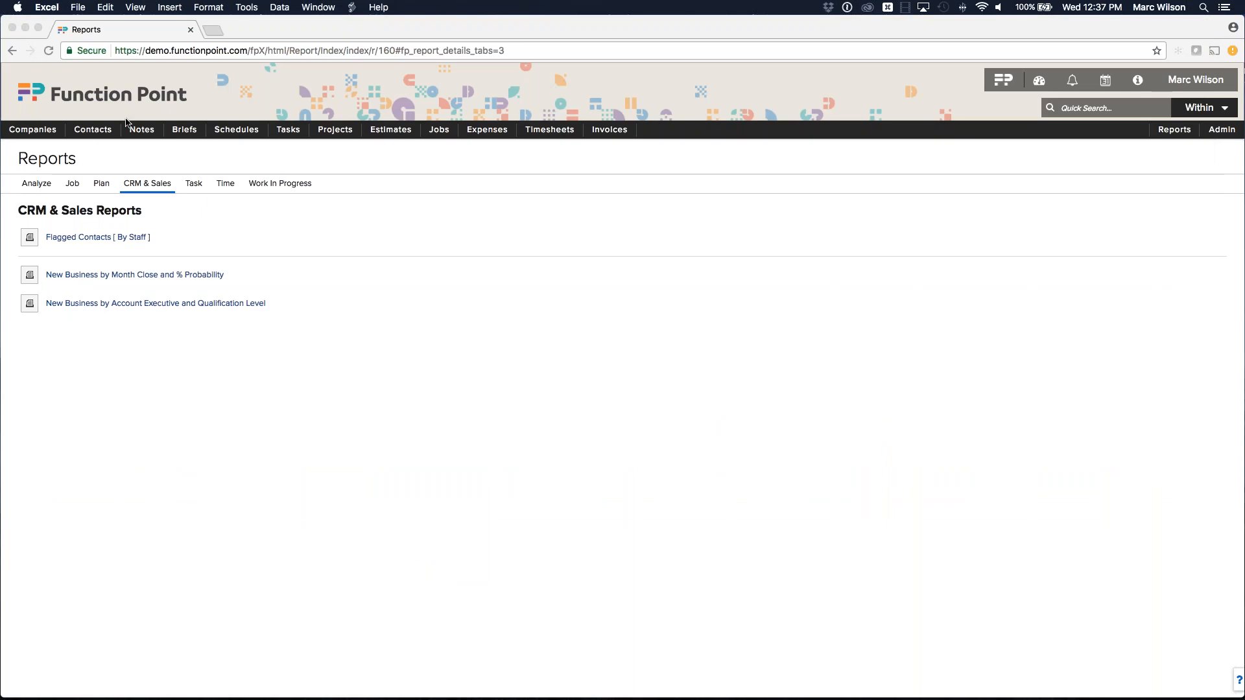
Open the AE and Qualification Level report parameters and select two account executives.
{"action": "left_click", "coordinate": [197, 336]}
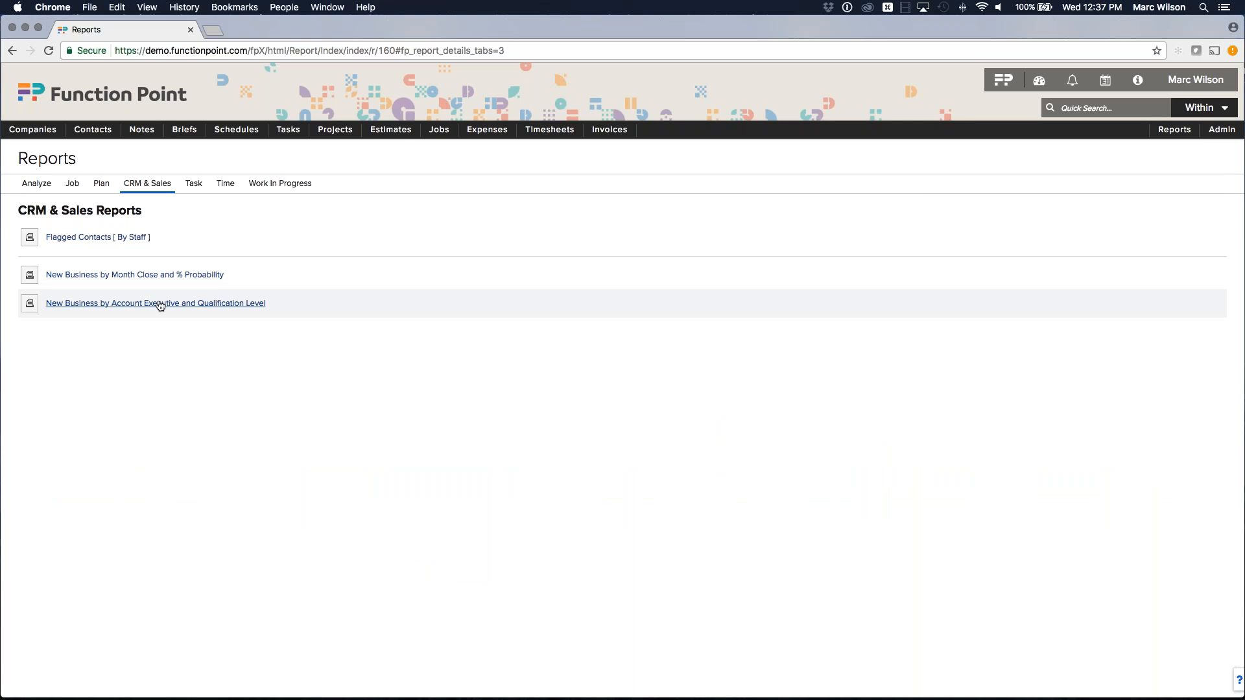
{"action": "left_click", "coordinate": [161, 303]}
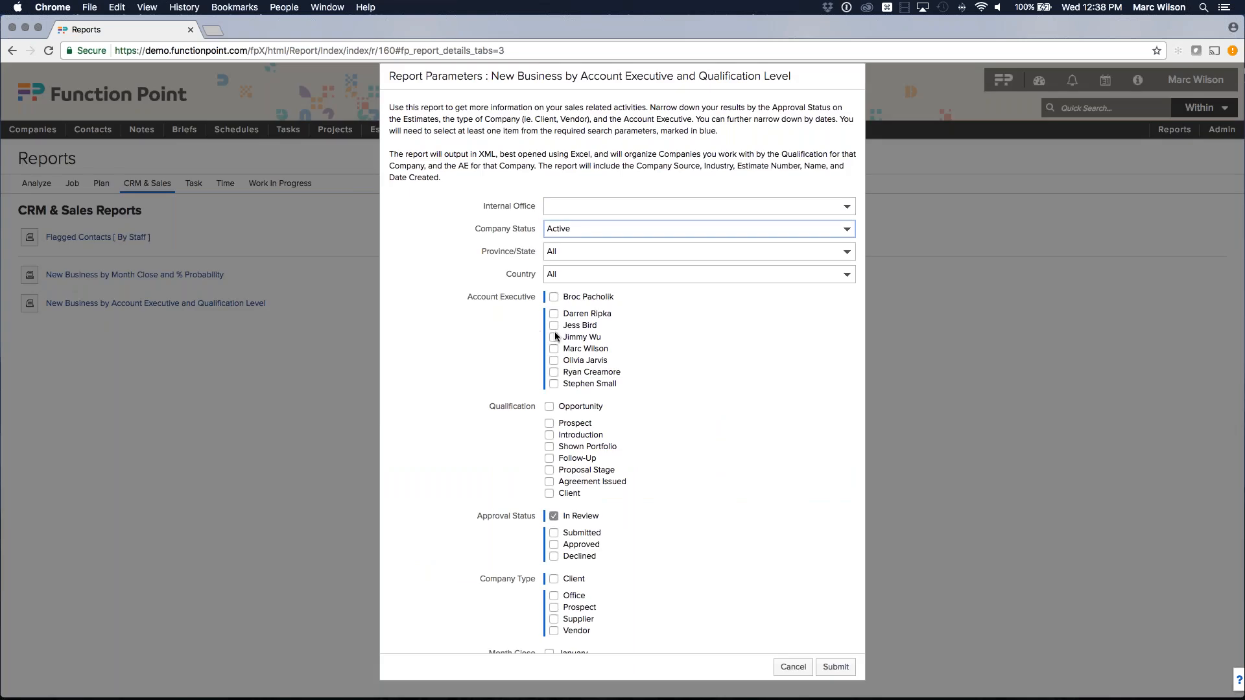
{"action": "left_click", "coordinate": [554, 349]}
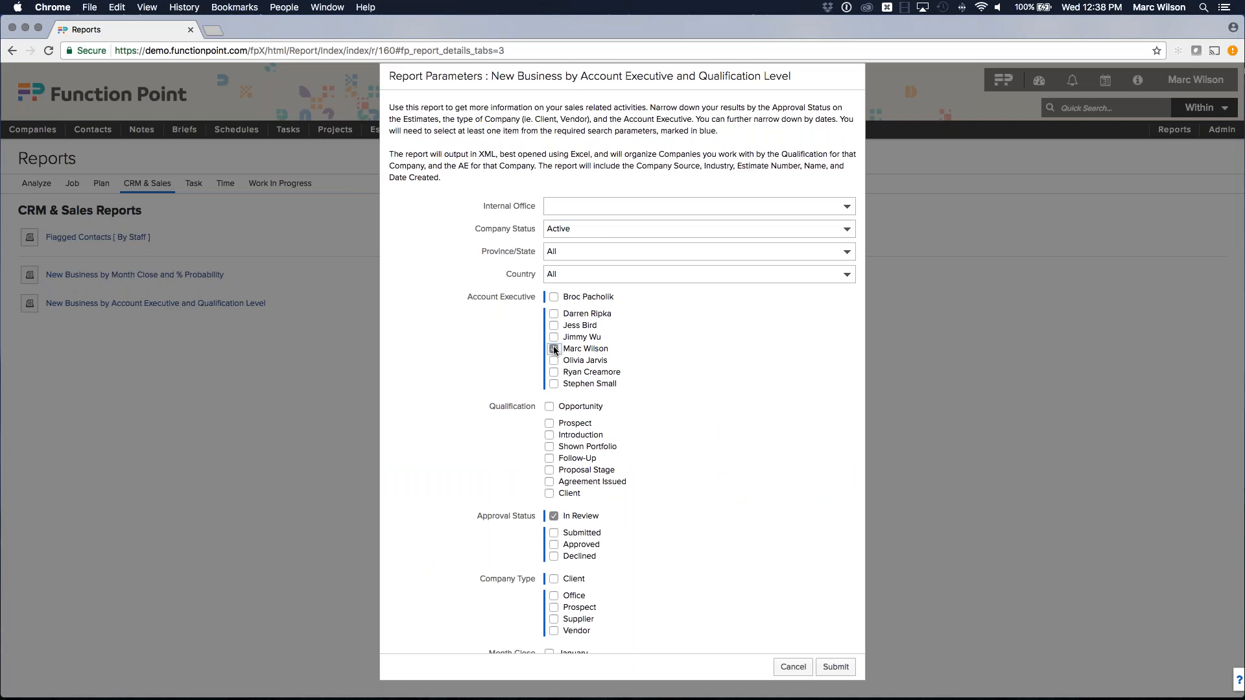
{"action": "left_click", "coordinate": [554, 326]}
Limit the report to Proposal Stage, Submitted estimates (not In Review), and Prospect companies.
{"action": "scroll", "coordinate": [549, 403], "scroll_direction": "down", "scroll_amount": 1}
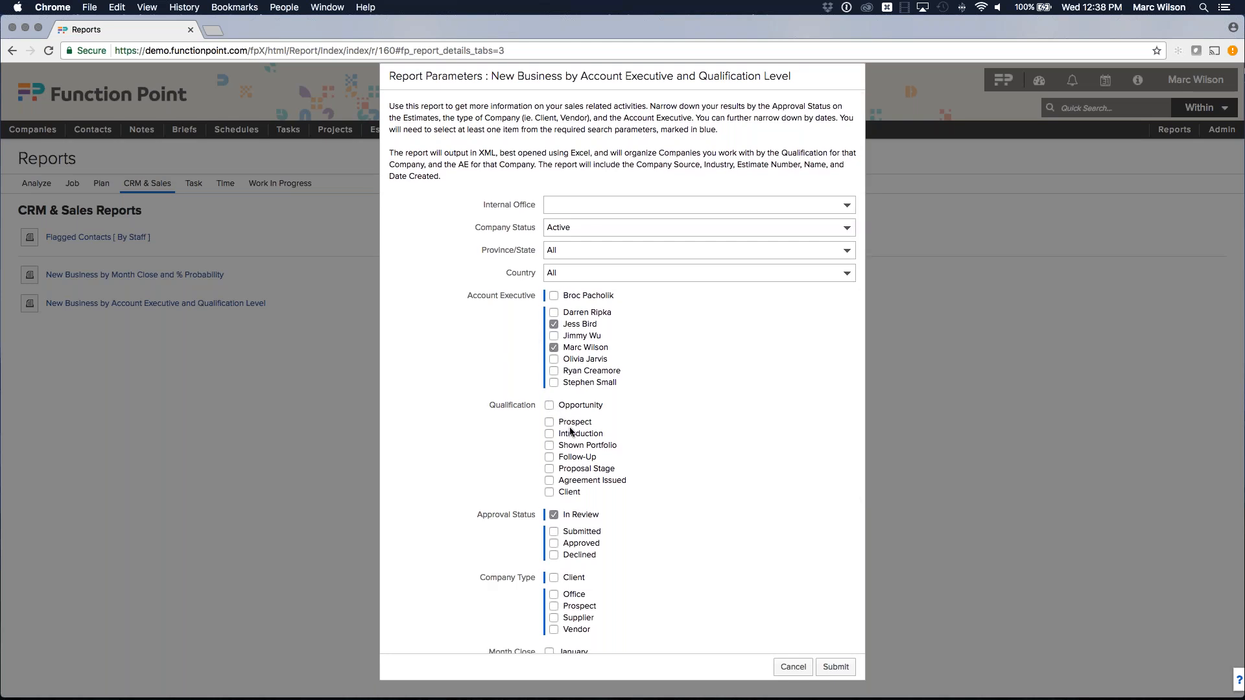
{"action": "left_click", "coordinate": [550, 468]}
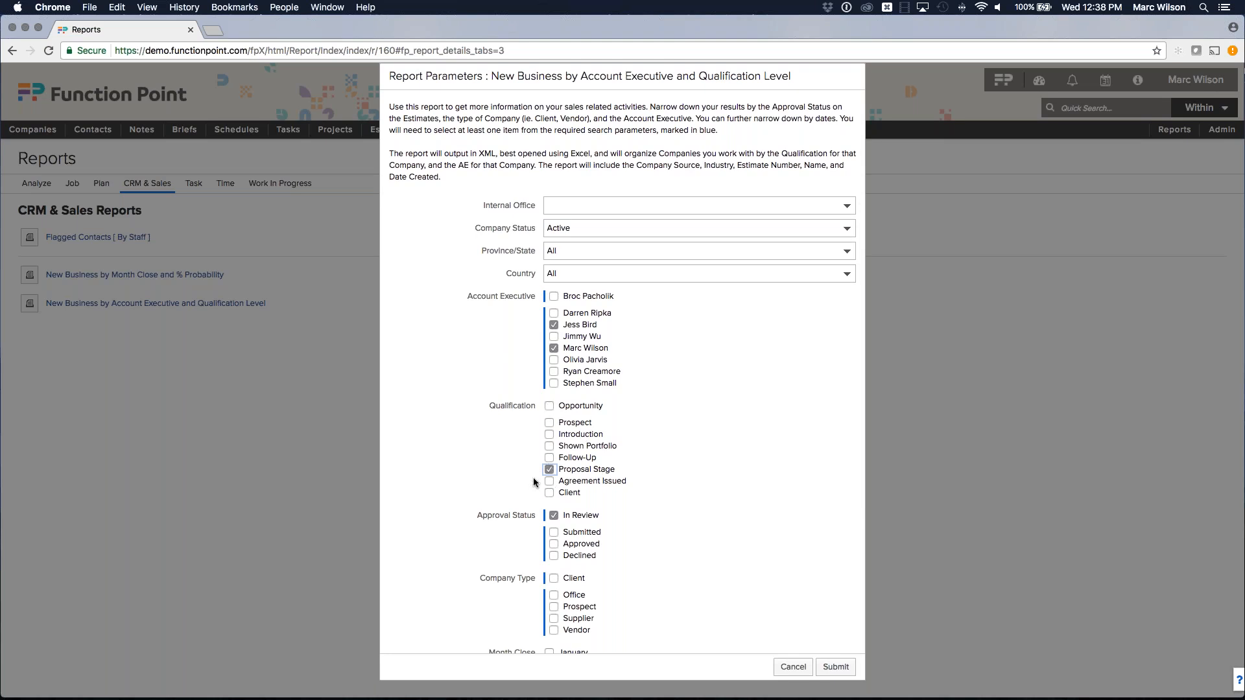
{"action": "scroll", "coordinate": [492, 463], "scroll_direction": "down", "scroll_amount": 2}
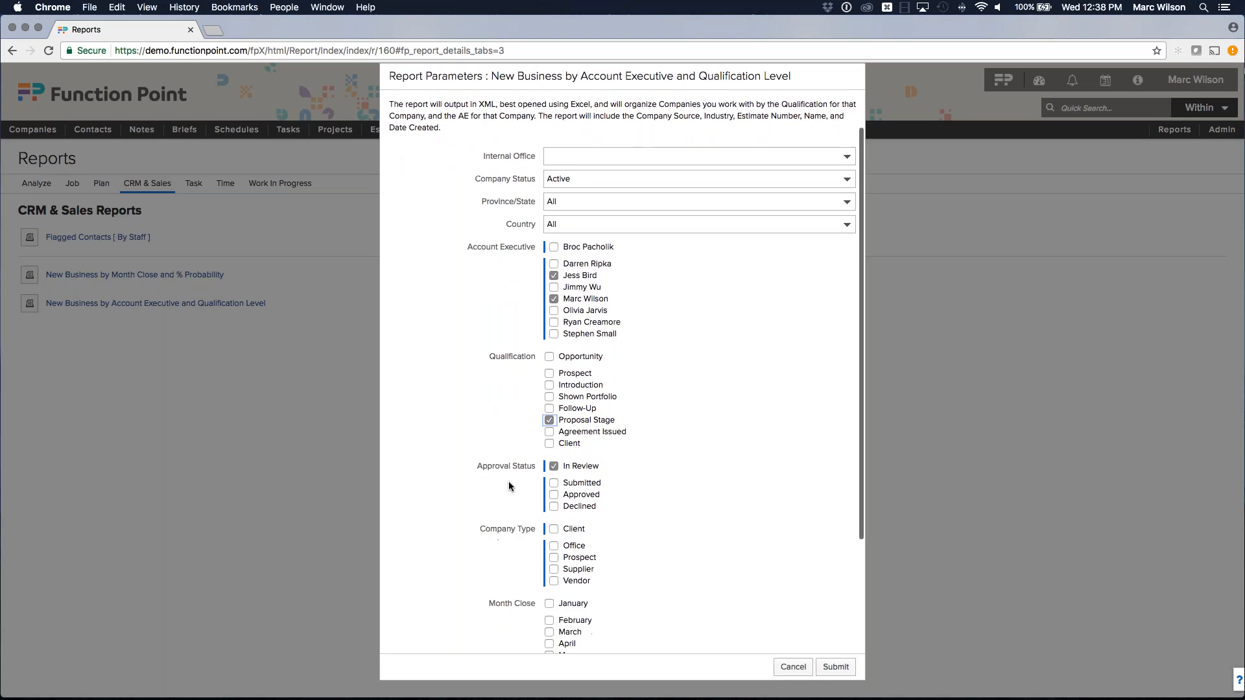
{"action": "left_click", "coordinate": [554, 483]}
{"action": "left_click", "coordinate": [554, 466]}
{"action": "scroll", "coordinate": [472, 437], "scroll_direction": "down", "scroll_amount": 2}
{"action": "left_click", "coordinate": [553, 491]}
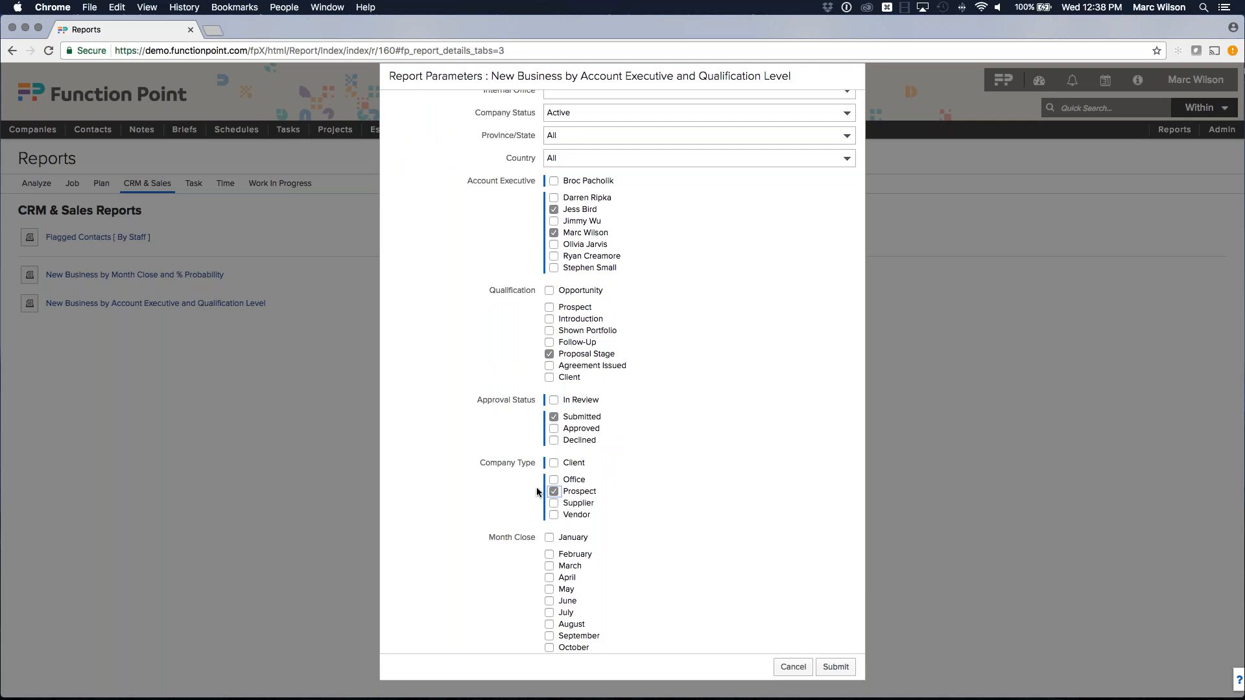
{"action": "scroll", "coordinate": [536, 488], "scroll_direction": "down", "scroll_amount": 3}
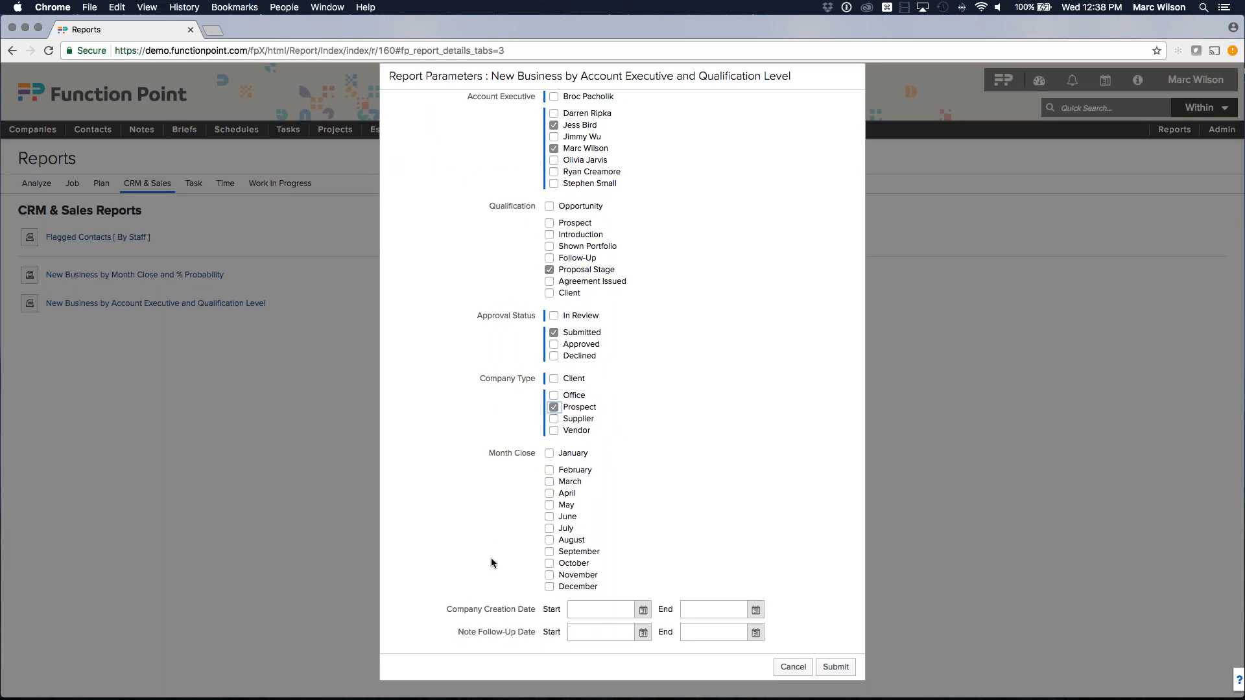
Generate the report, open the downloaded XML file in Excel, and zoom to 150%.
{"action": "left_click", "coordinate": [834, 668]}
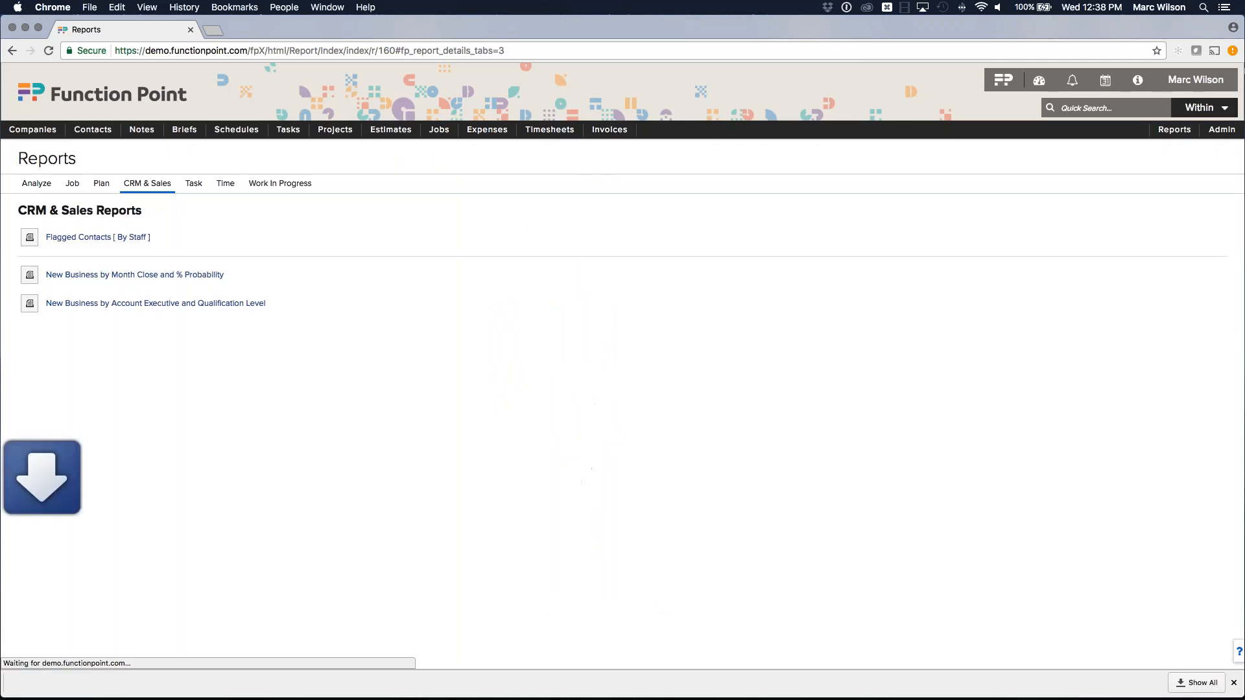
{"action": "left_click", "coordinate": [75, 686]}
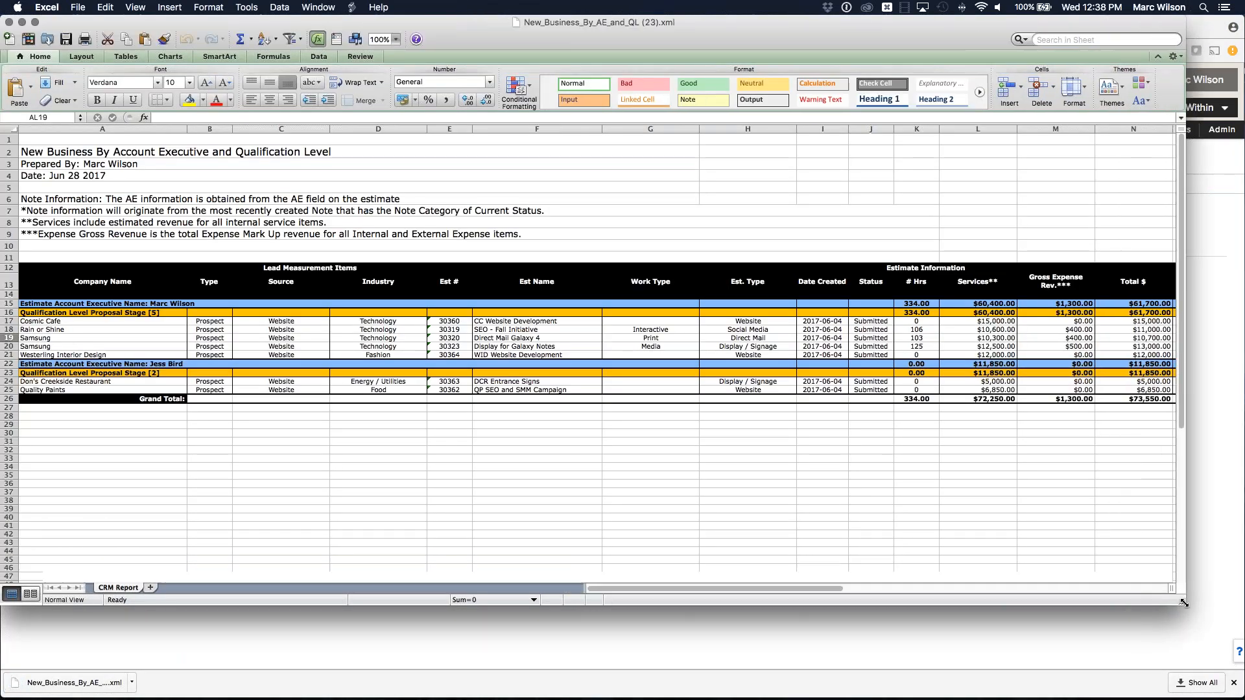
{"action": "left_click", "coordinate": [397, 40]}
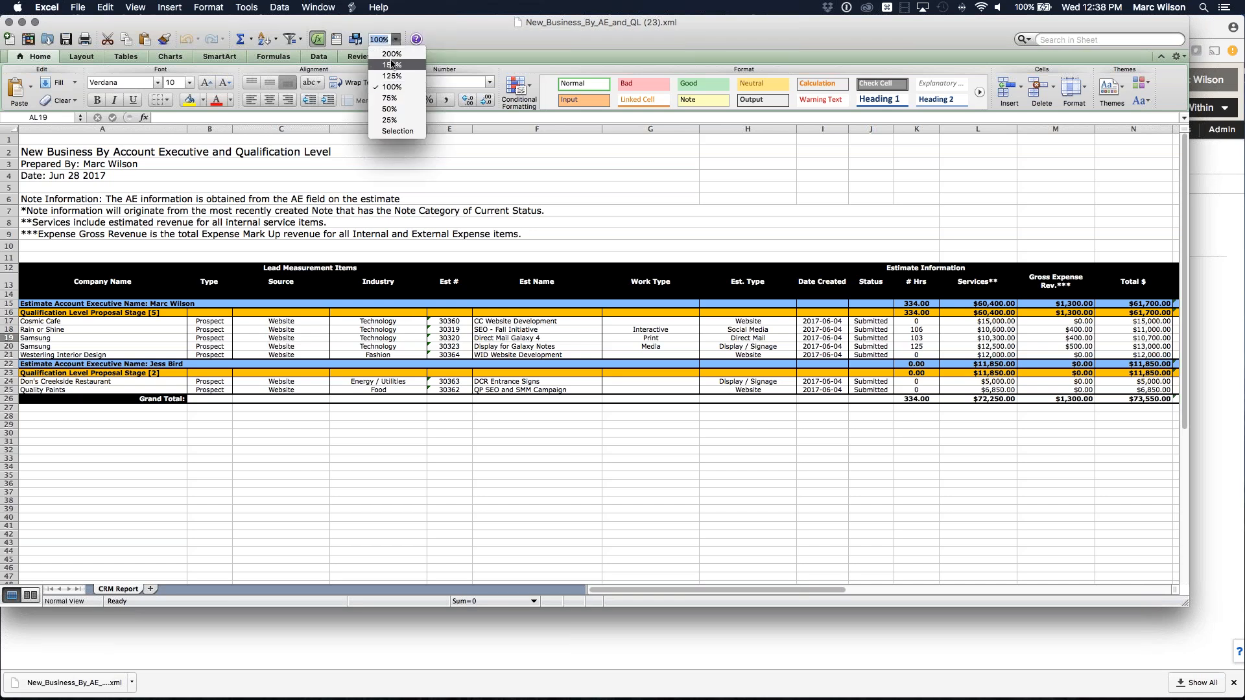
{"action": "left_click", "coordinate": [392, 65]}
Review both account executives' groups and the Proposal Stage heading totalling $73,550.00.
{"action": "left_click", "coordinate": [237, 394]}
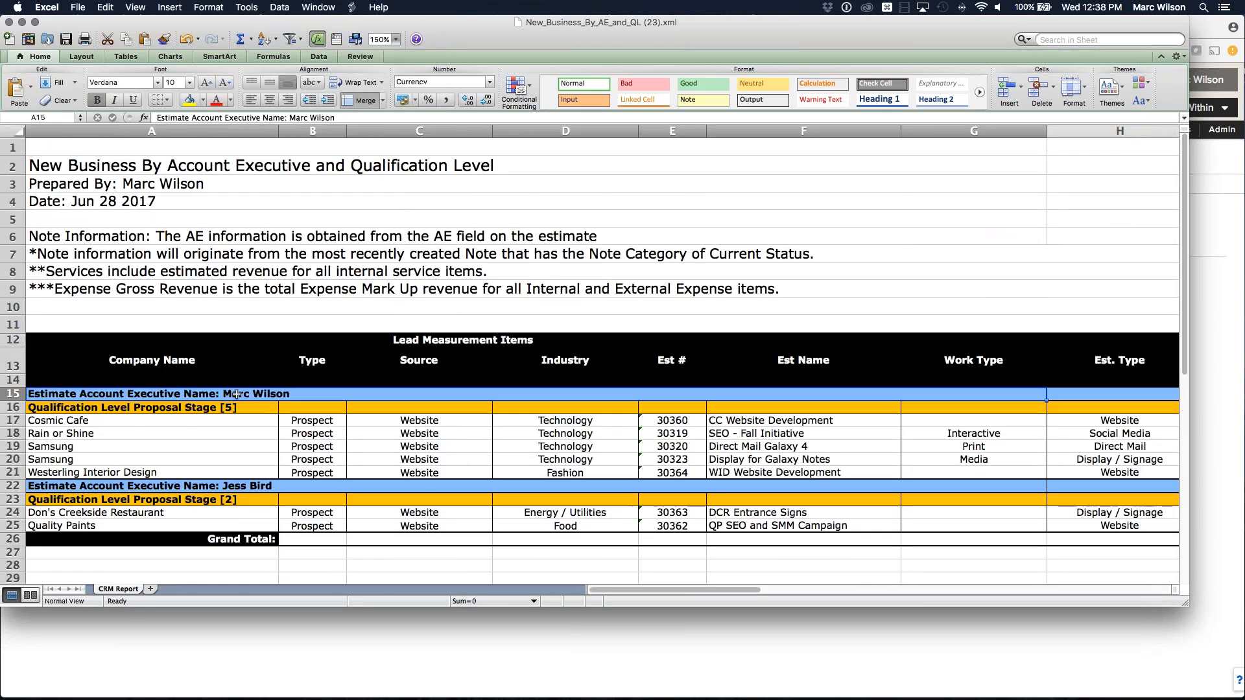
{"action": "left_click", "coordinate": [182, 407]}
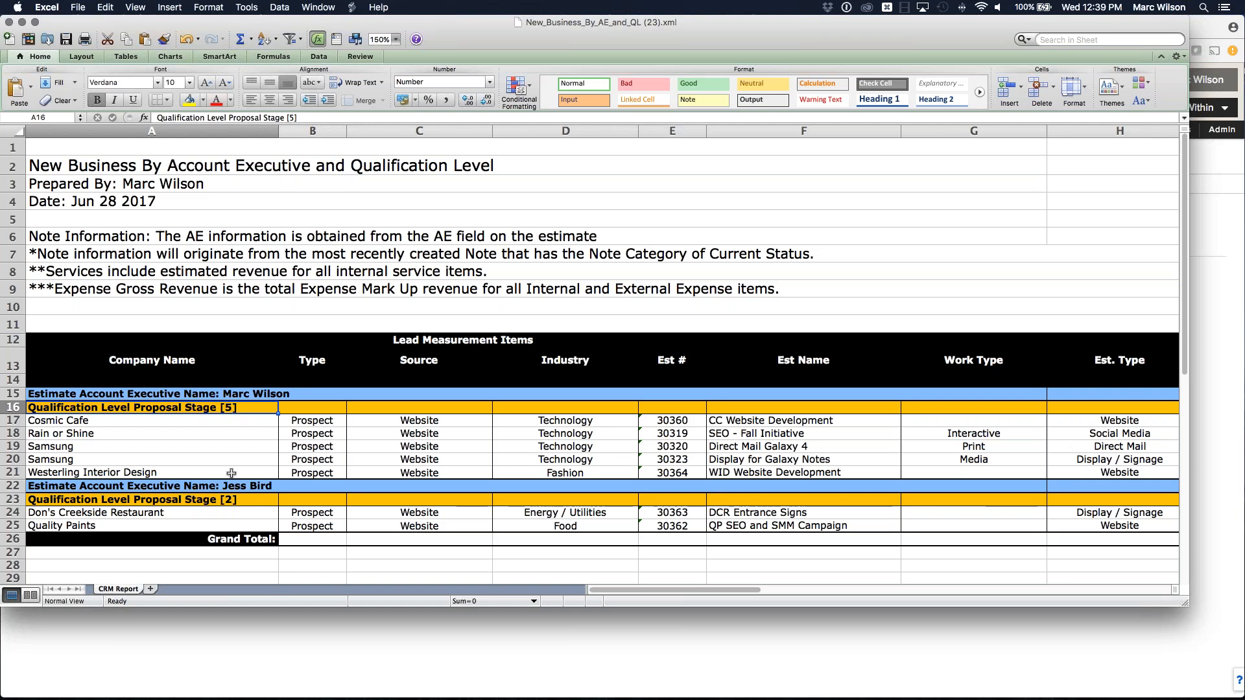
{"action": "left_click", "coordinate": [204, 487]}
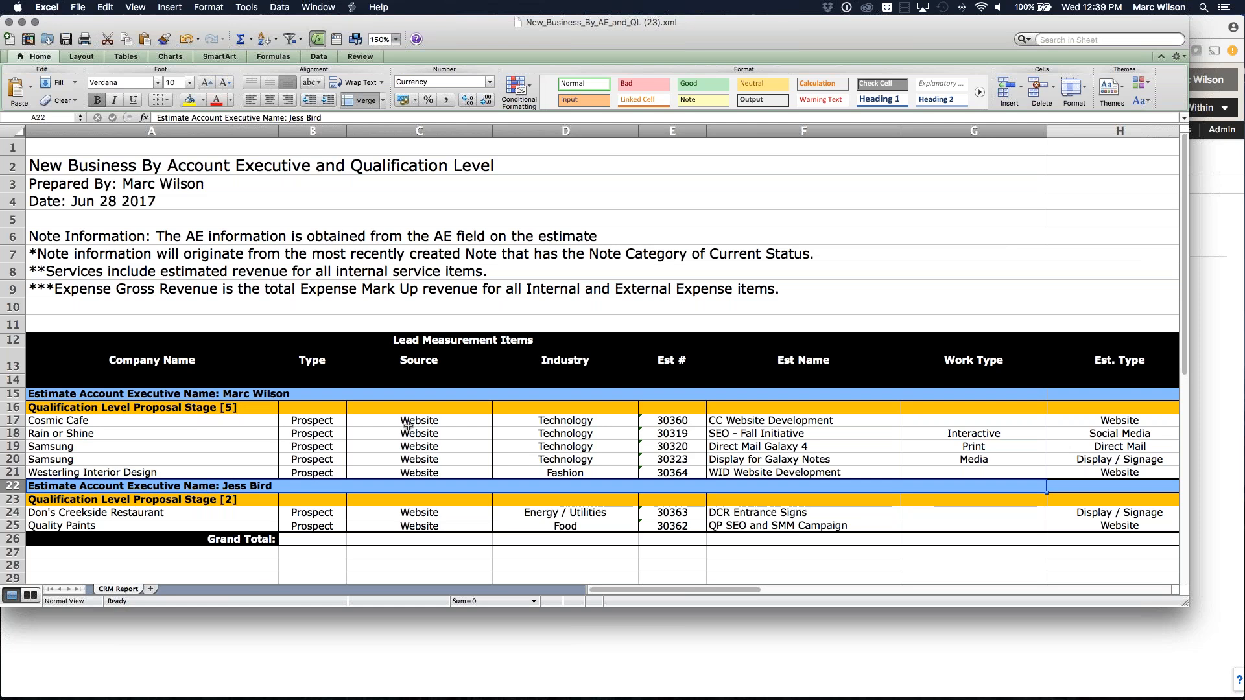
{"action": "scroll", "coordinate": [409, 427], "scroll_direction": "right", "scroll_amount": 5}
{"action": "scroll", "coordinate": [408, 427], "scroll_direction": "right", "scroll_amount": 8}
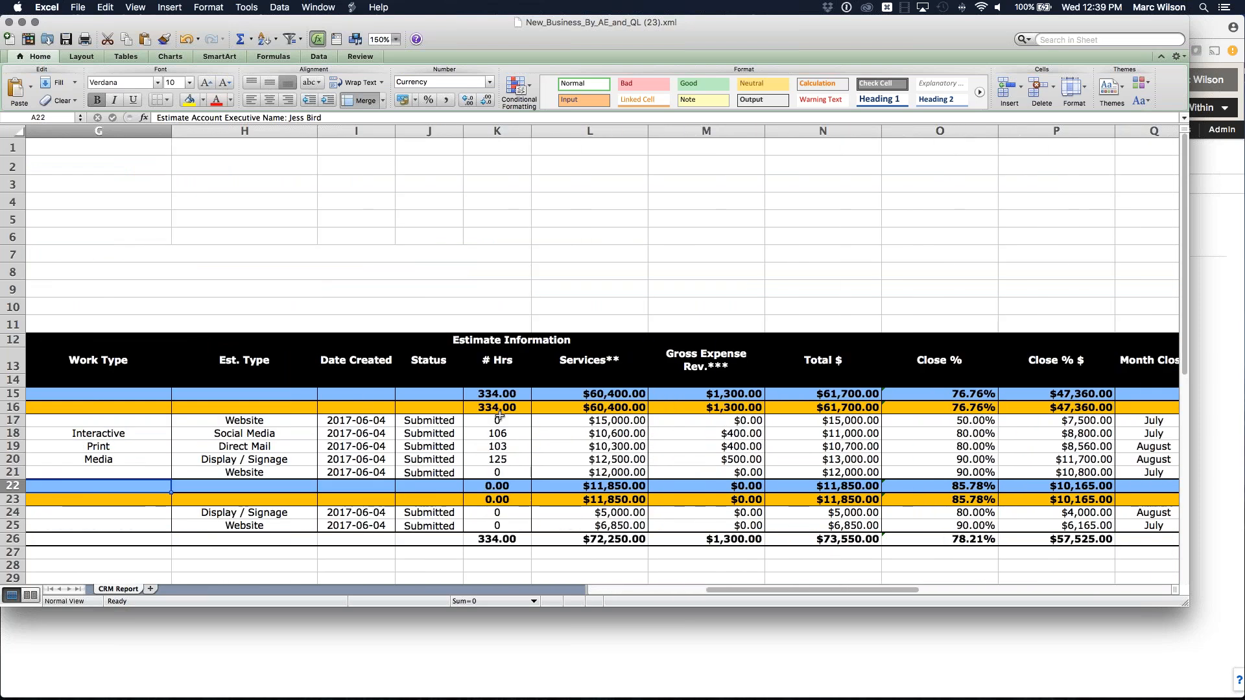
{"action": "scroll", "coordinate": [526, 415], "scroll_direction": "right", "scroll_amount": 5}
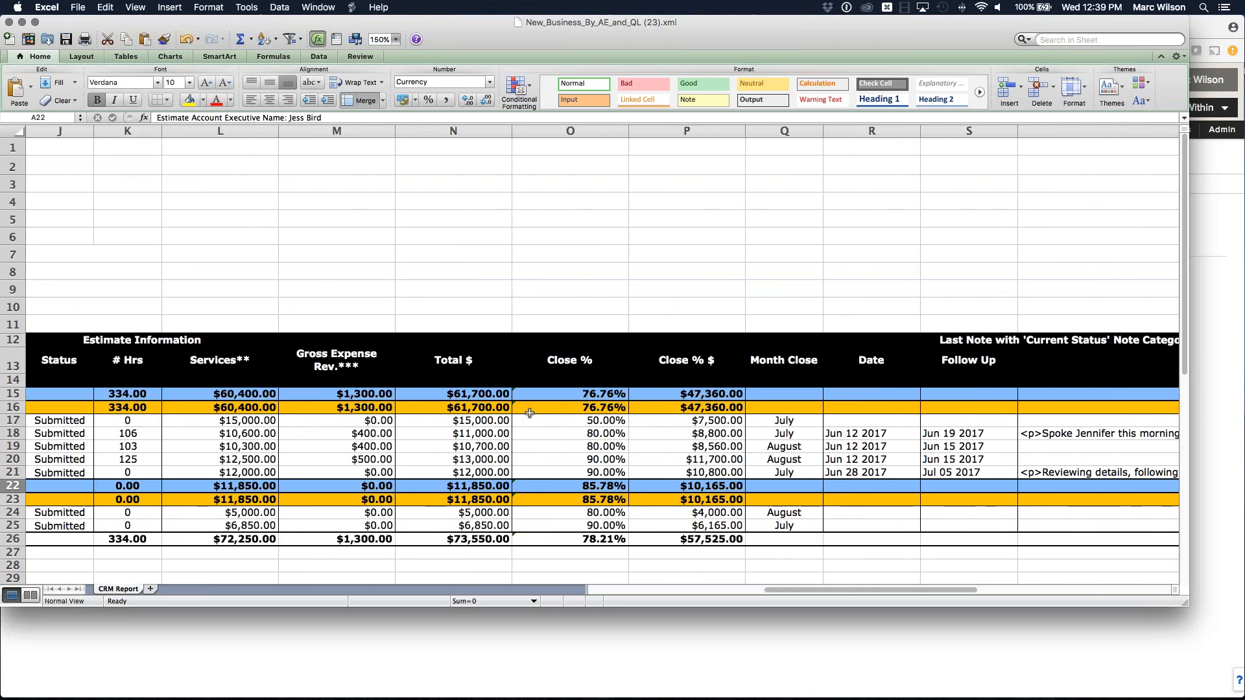
{"action": "left_click_drag", "start_coordinate": [598, 421], "coordinate": [602, 449]}
{"action": "left_click", "coordinate": [602, 450]}
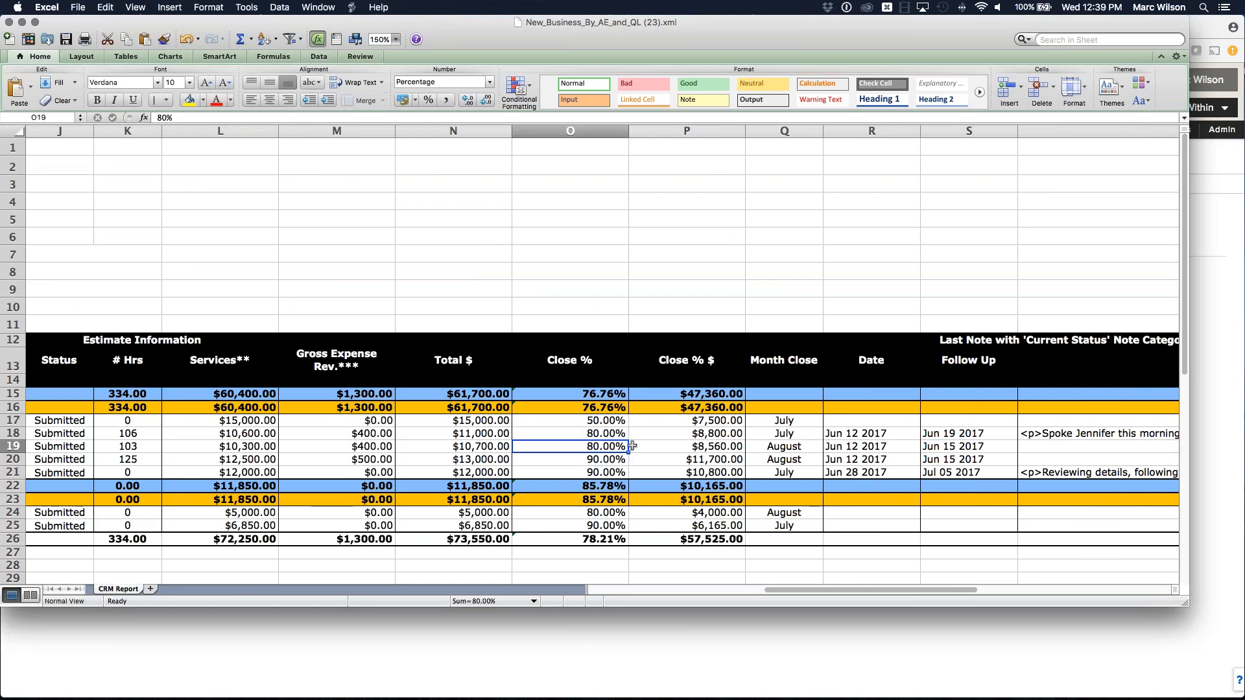
{"action": "scroll", "coordinate": [783, 434], "scroll_direction": "right", "scroll_amount": 4}
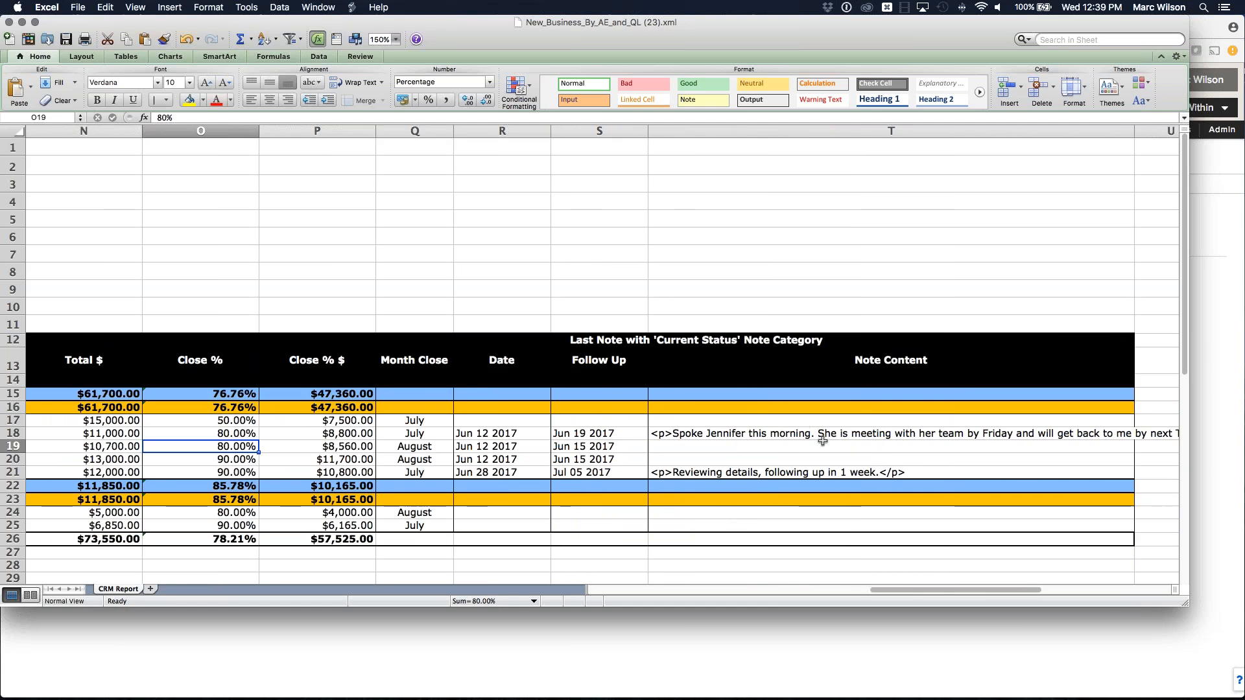
{"action": "scroll", "coordinate": [822, 441], "scroll_direction": "left", "scroll_amount": 10}
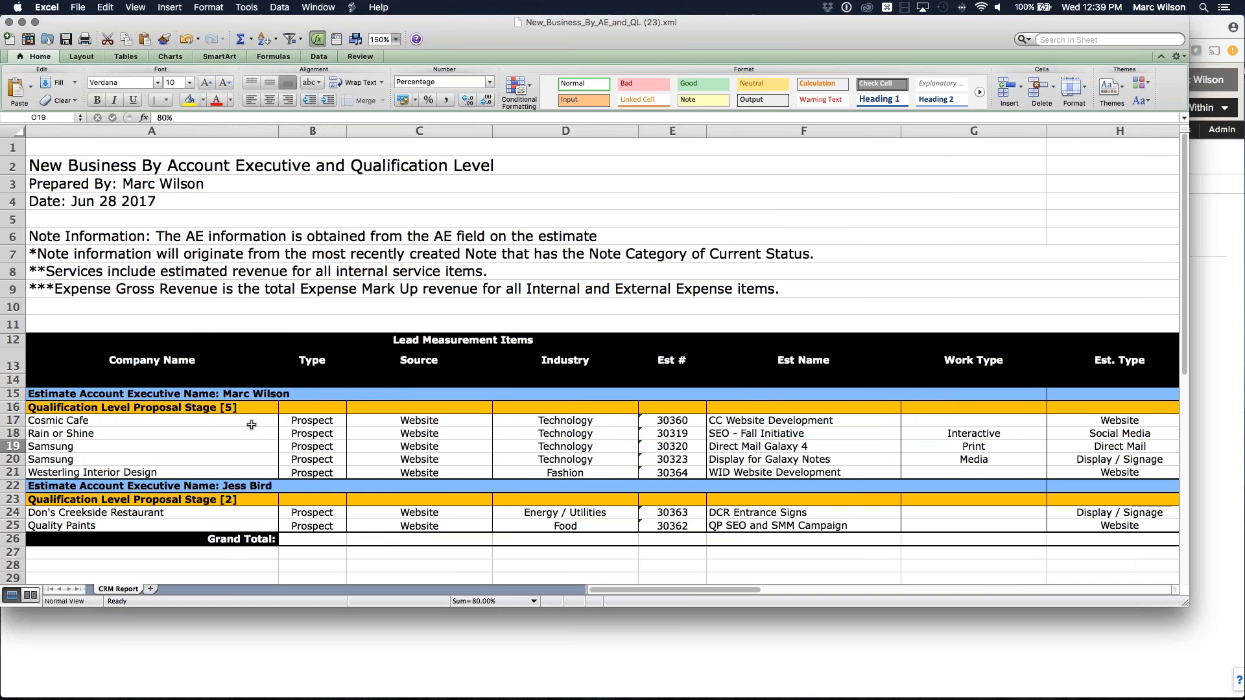
{"action": "left_click", "coordinate": [188, 408]}
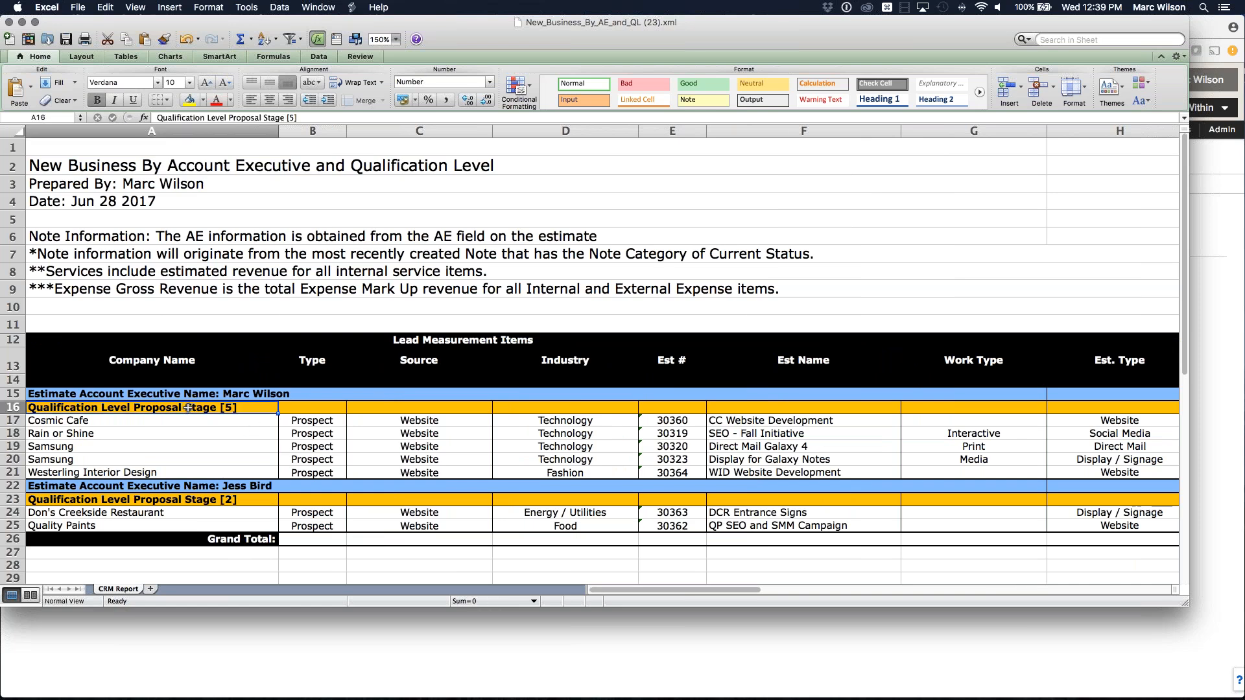
{"action": "left_click", "coordinate": [239, 393]}
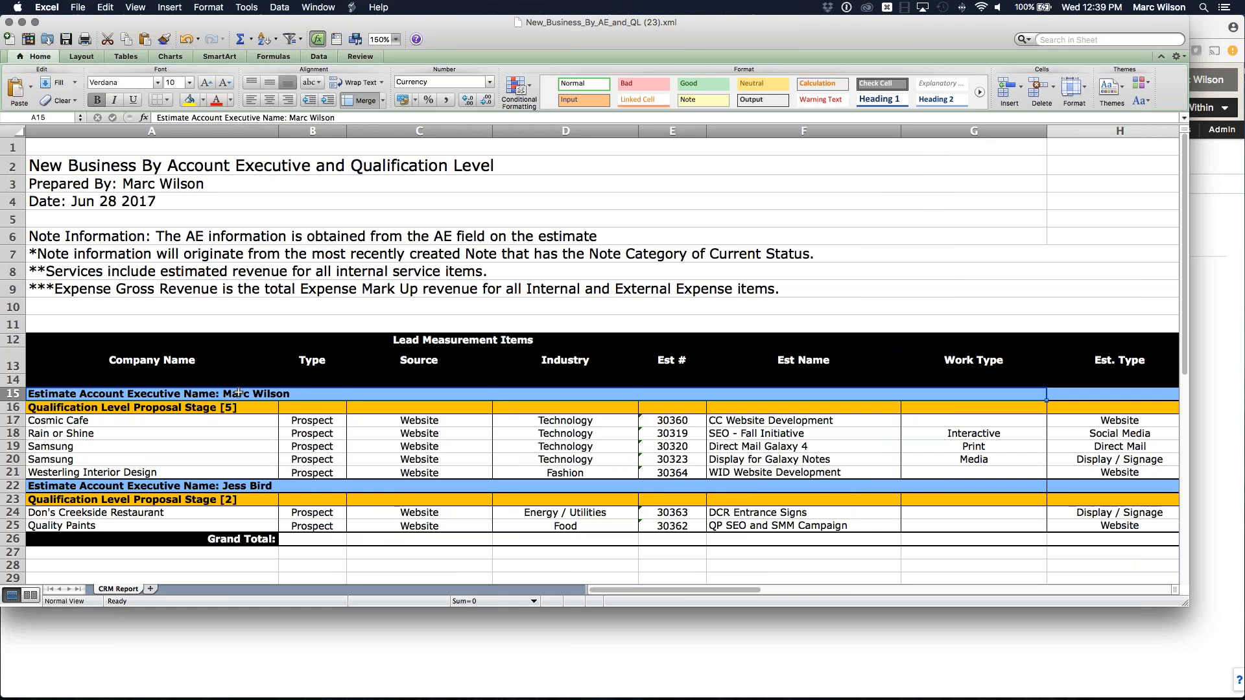
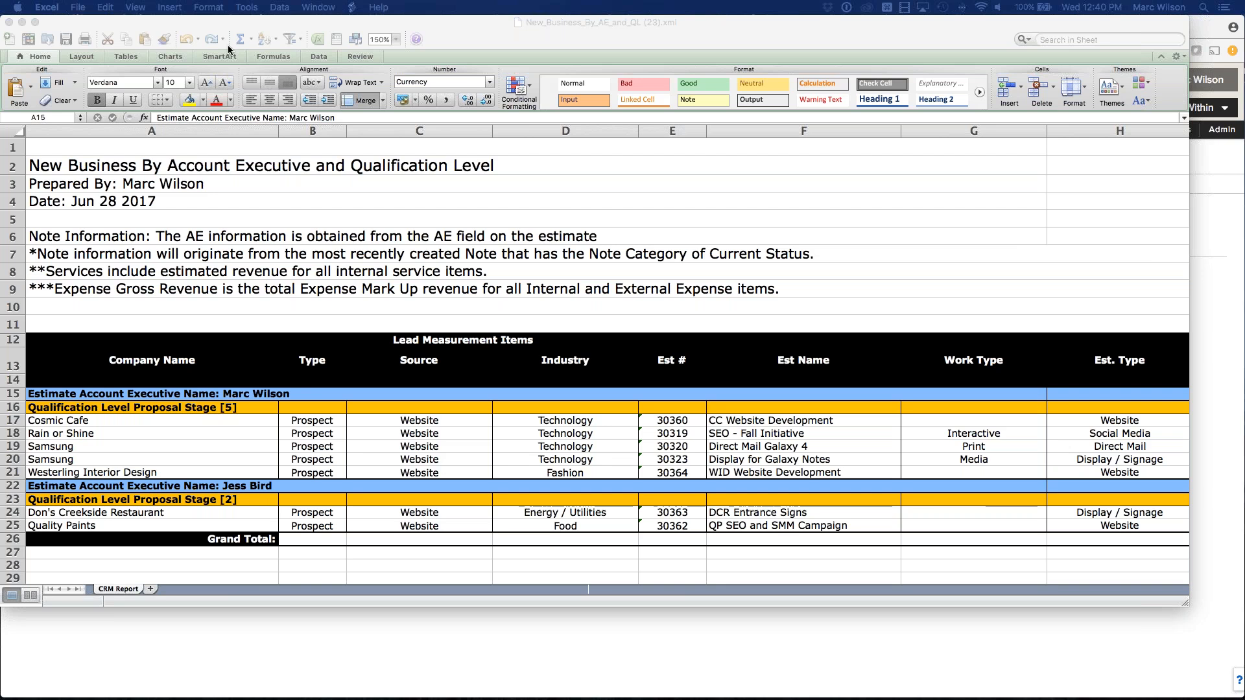
Close the Excel report and open the New Business by Month Close and % Probability report parameters.
{"action": "left_click", "coordinate": [9, 22]}
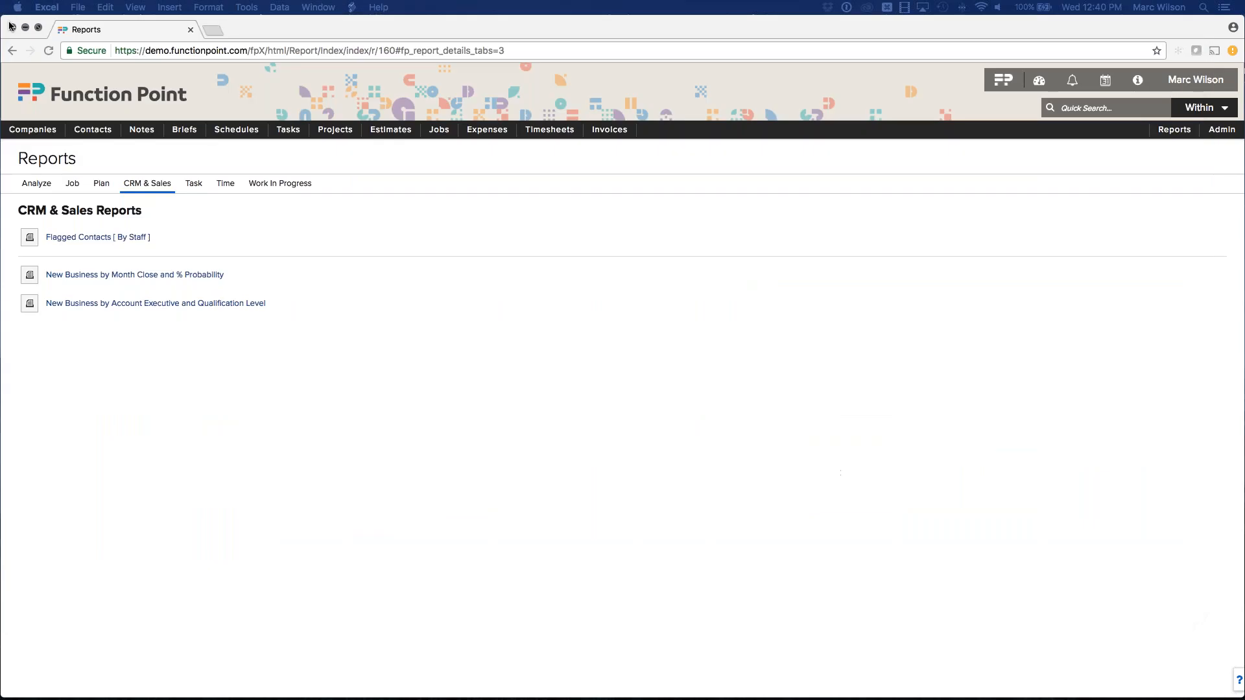
{"action": "left_click", "coordinate": [462, 198]}
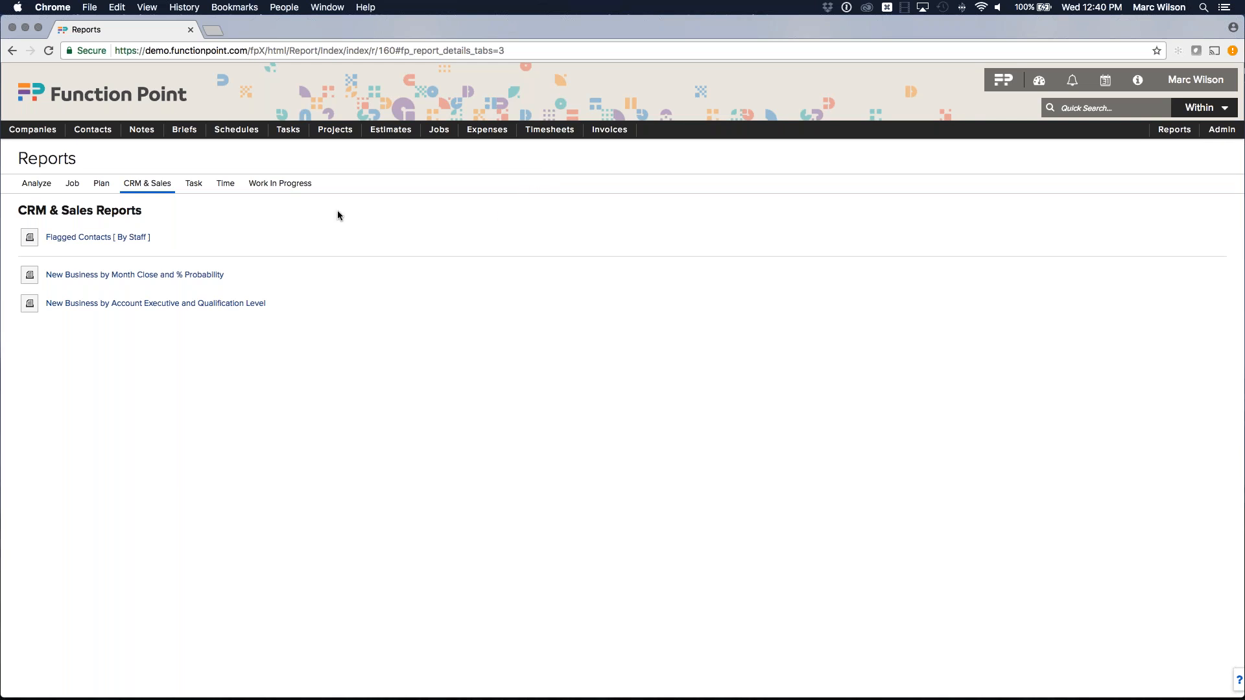
{"action": "left_click", "coordinate": [150, 275]}
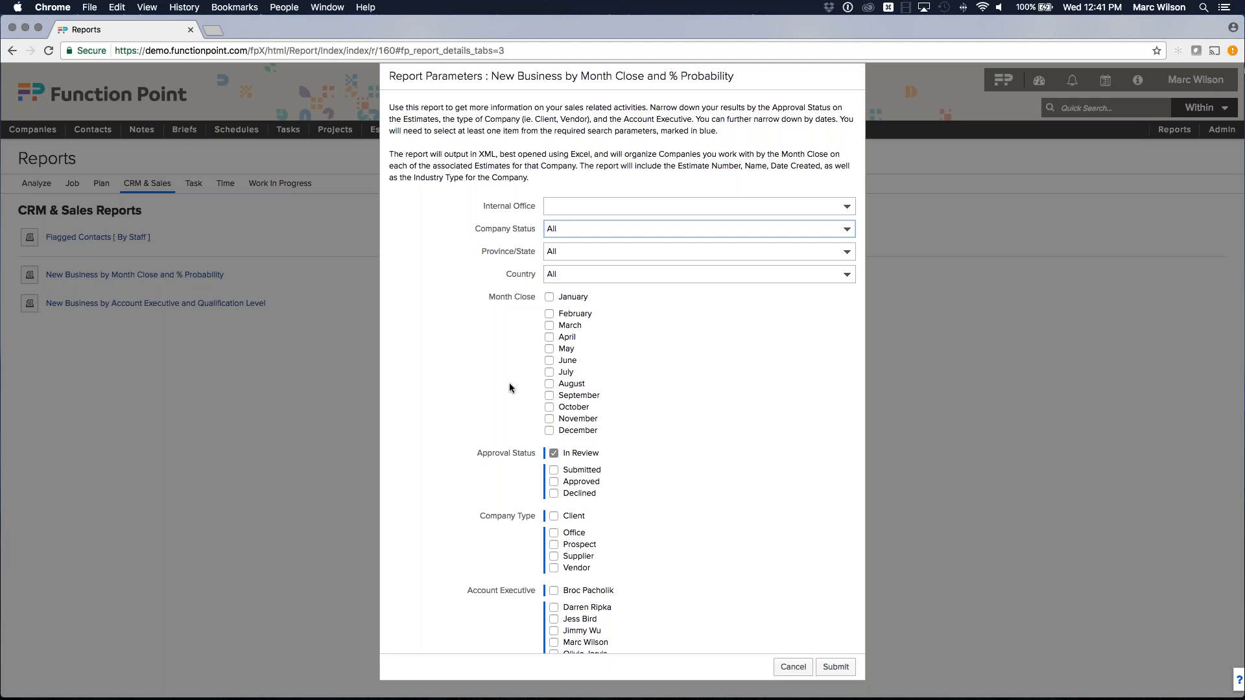
{"action": "left_click", "coordinate": [1231, 42]}
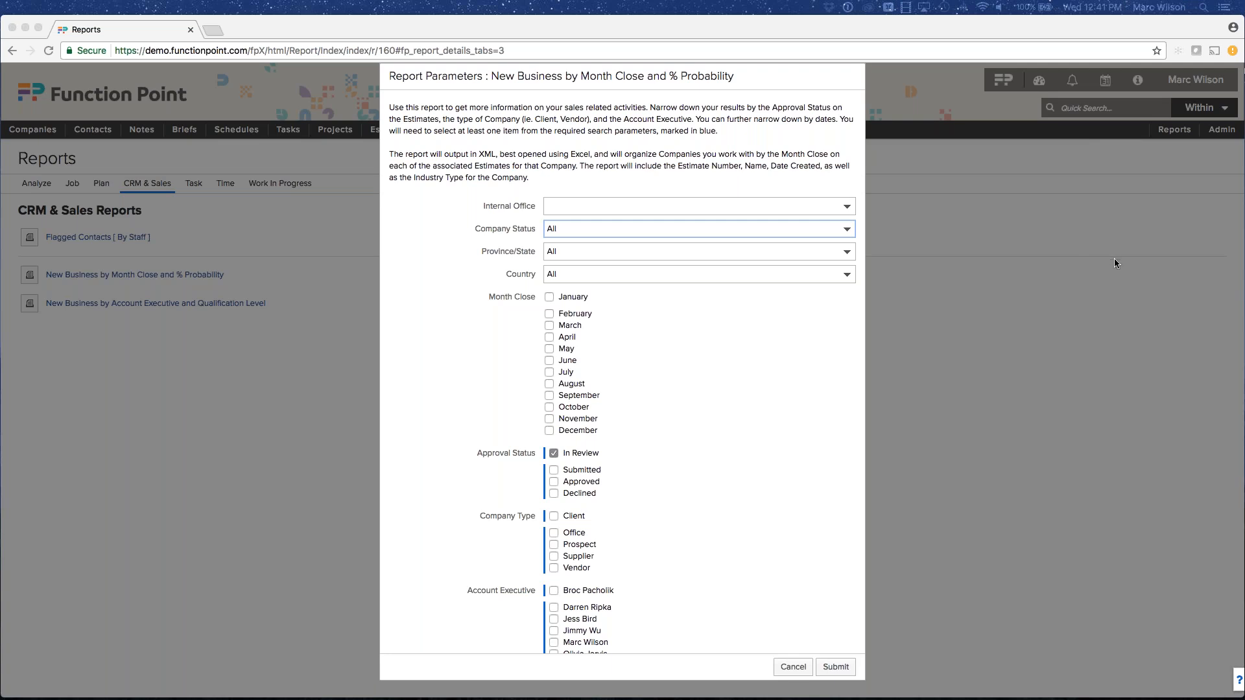
Cancel the report parameters without running it and go to the Function Point dashboard.
{"action": "left_click", "coordinate": [792, 667]}
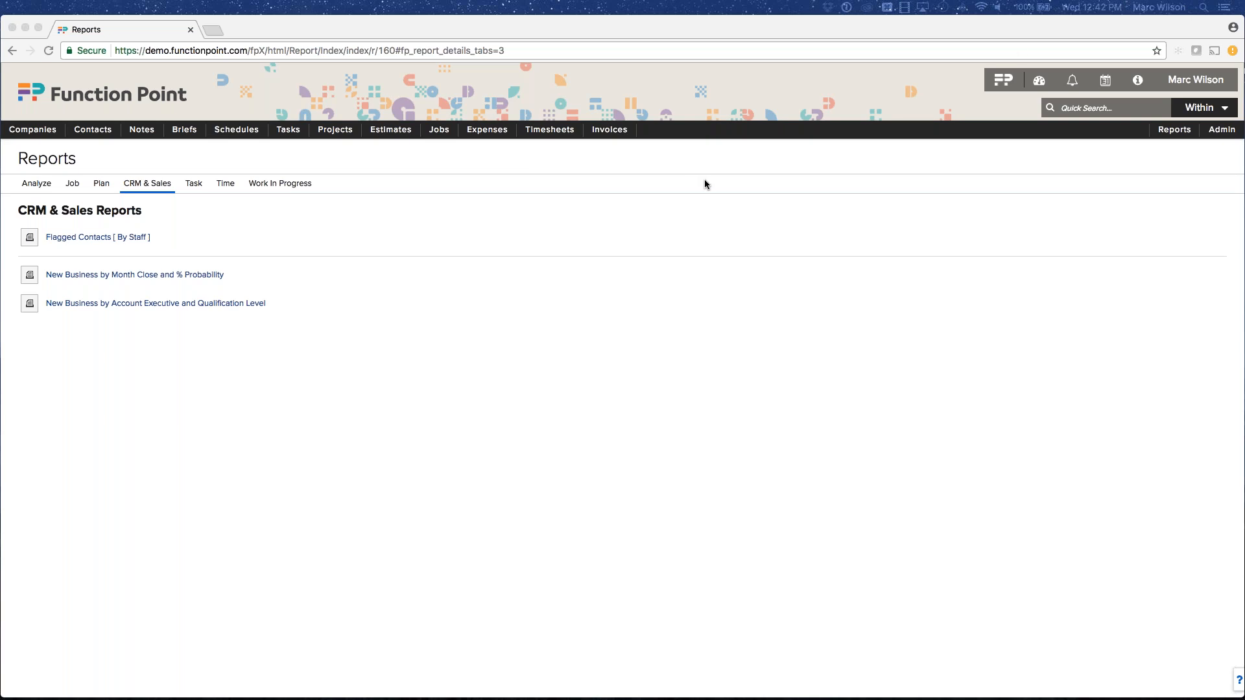
{"action": "left_click", "coordinate": [599, 168]}
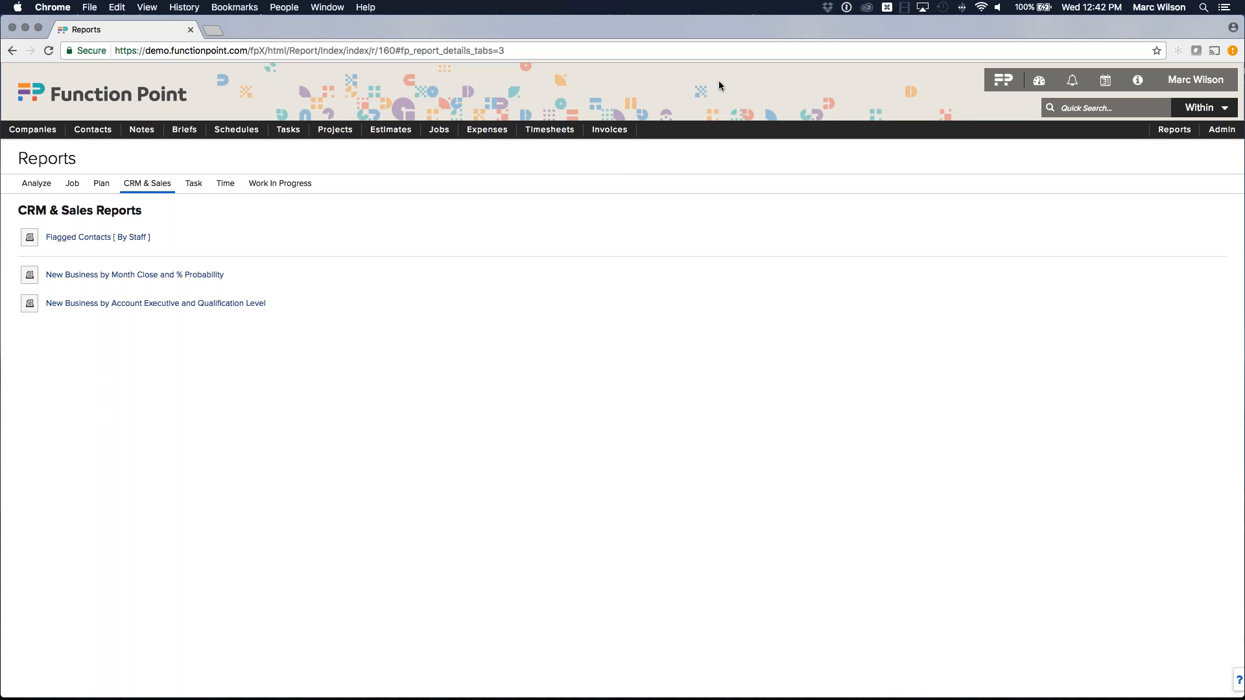
{"action": "left_click", "coordinate": [1010, 77]}
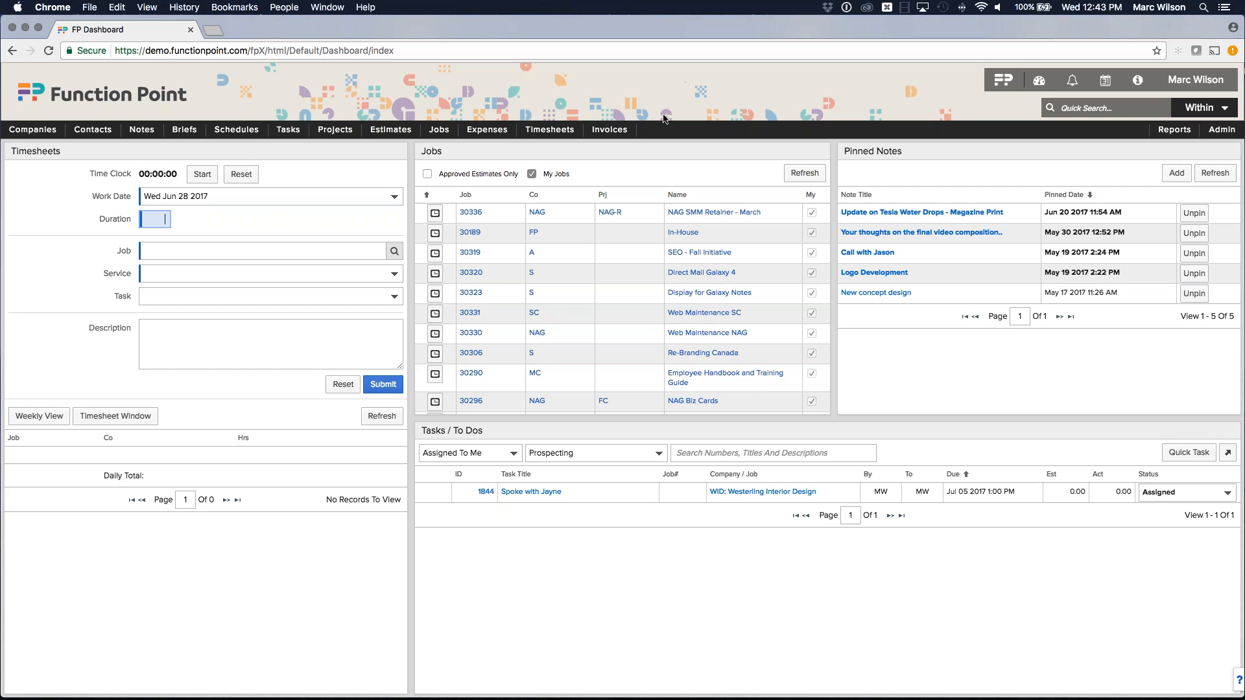
Select job 30321 Sales Time Logging in the timesheet by searching 'fp'.
{"action": "left_click", "coordinate": [260, 251]}
{"action": "type", "text": "Tes"}
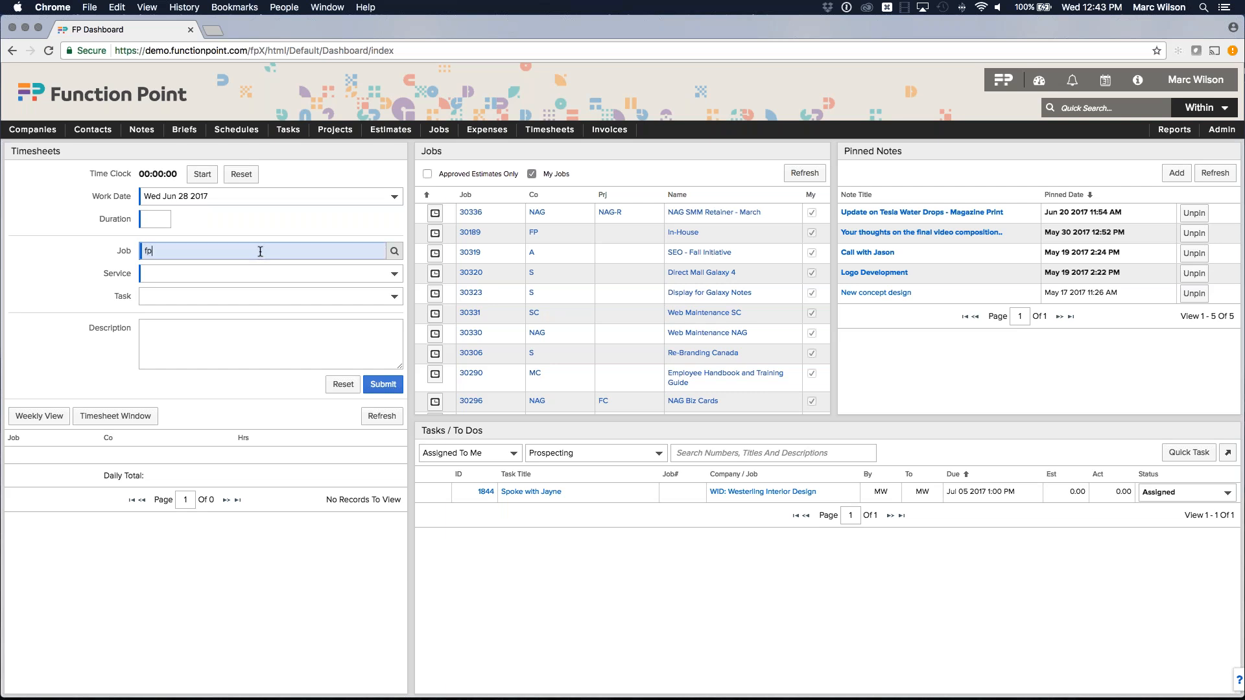
{"action": "key", "text": "Tab"}
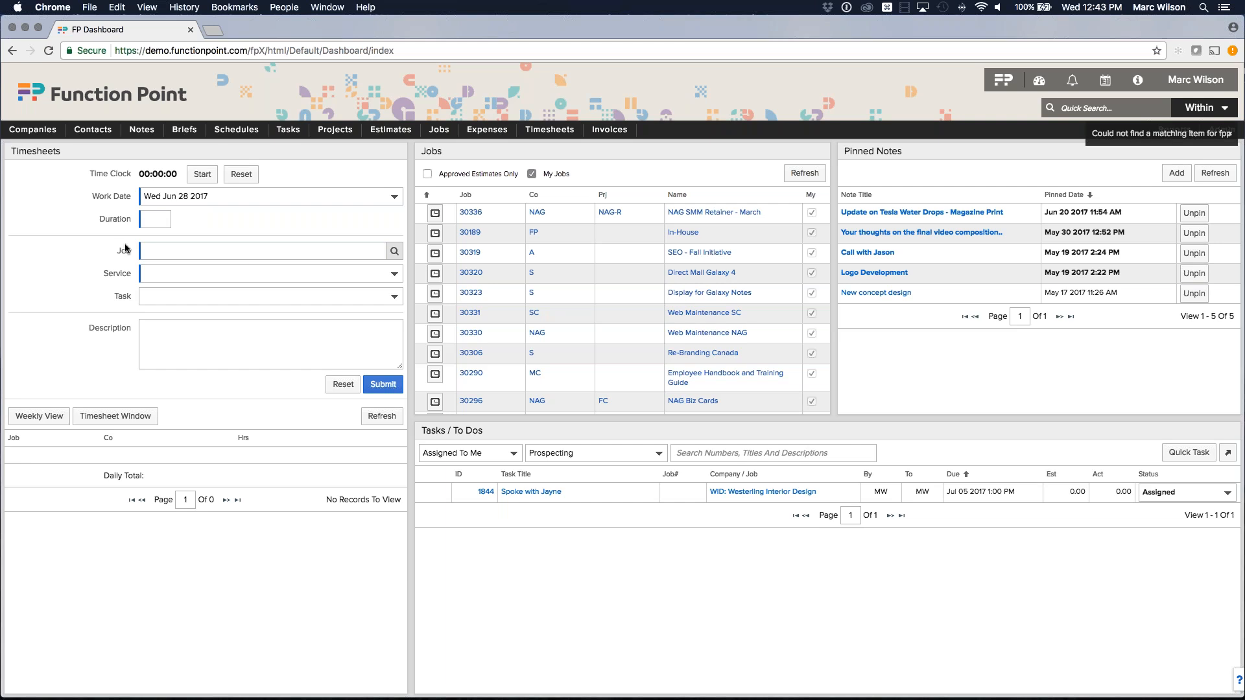
{"action": "left_click", "coordinate": [185, 249]}
{"action": "type", "text": "fp"}
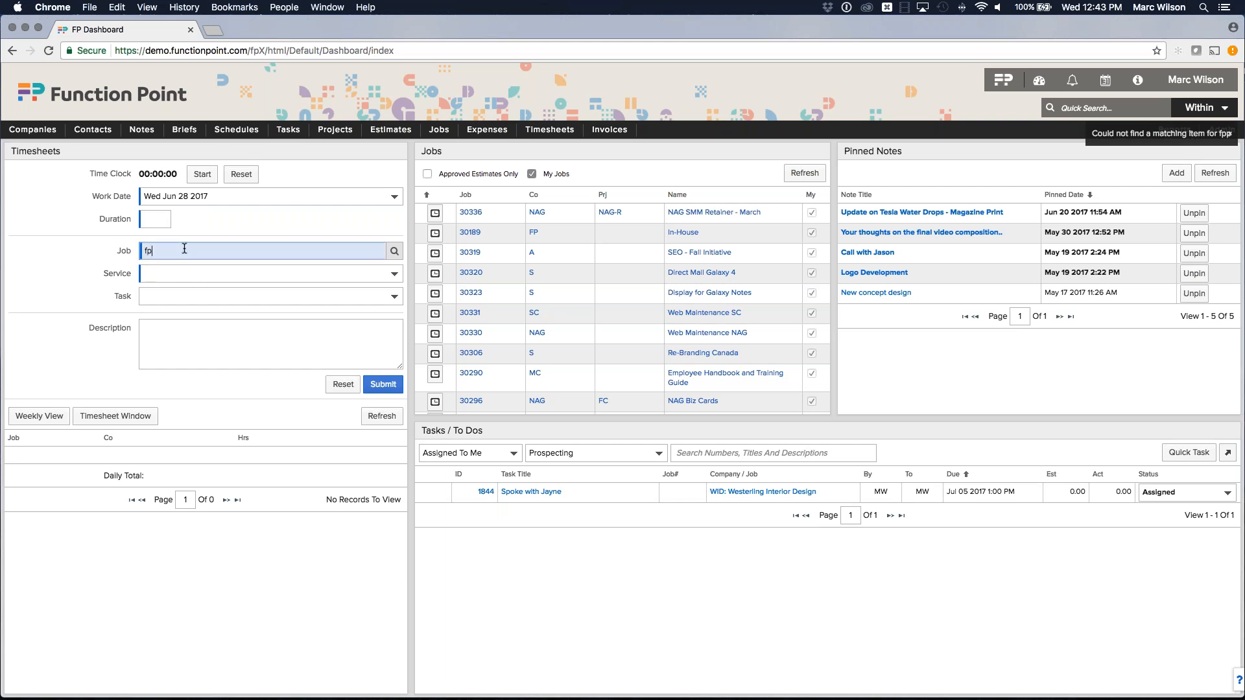
{"action": "key", "text": "Tab"}
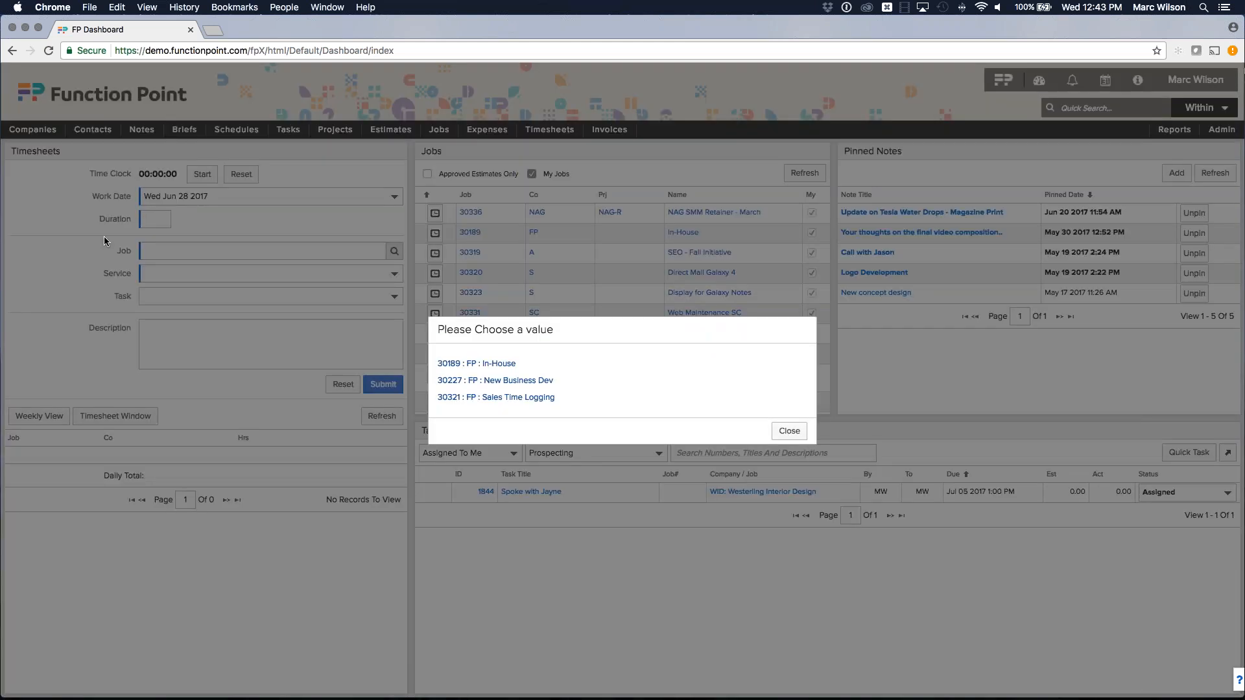
{"action": "left_click", "coordinate": [513, 397]}
Log 2 hours of Prospecting with a description of the call with a contact.
{"action": "left_click", "coordinate": [256, 274]}
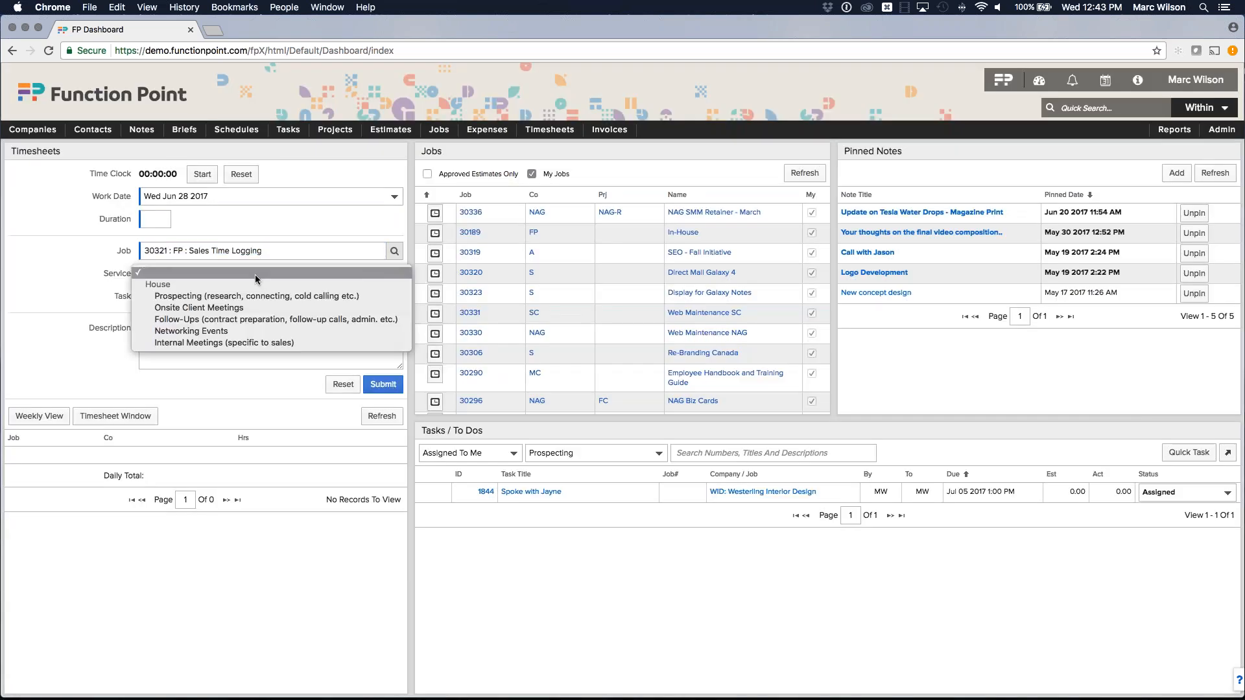
{"action": "left_click", "coordinate": [202, 298]}
{"action": "left_click", "coordinate": [157, 220]}
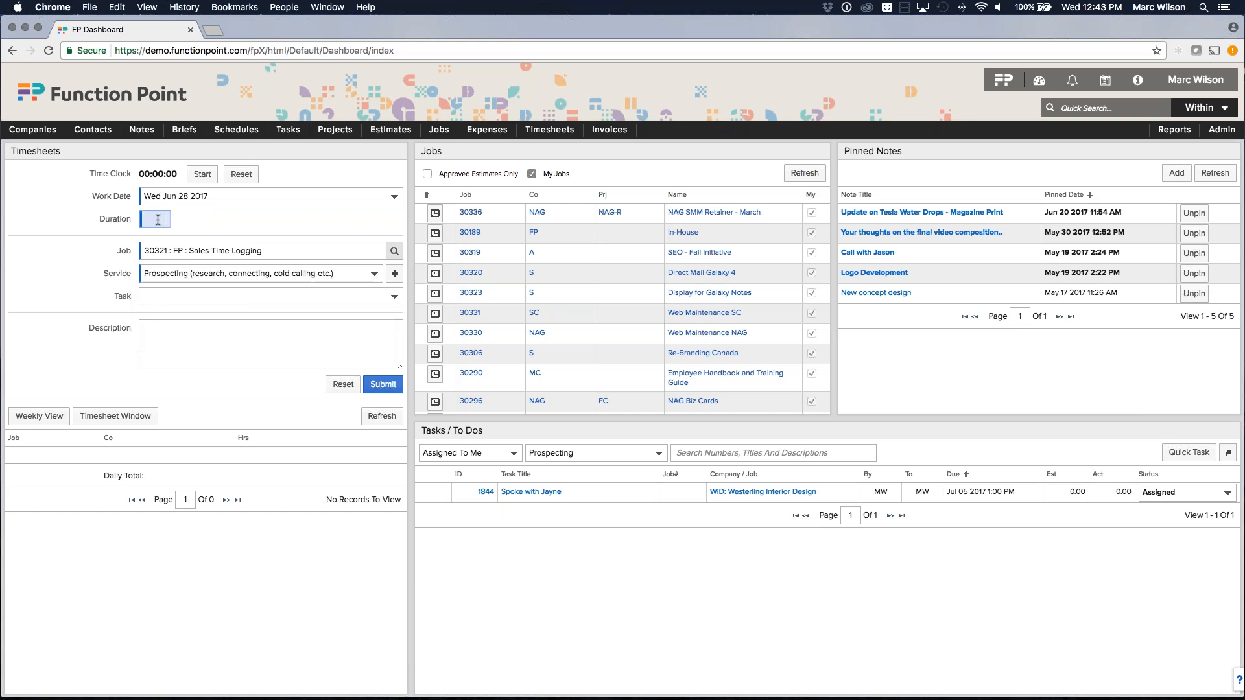
{"action": "left_click", "coordinate": [205, 359]}
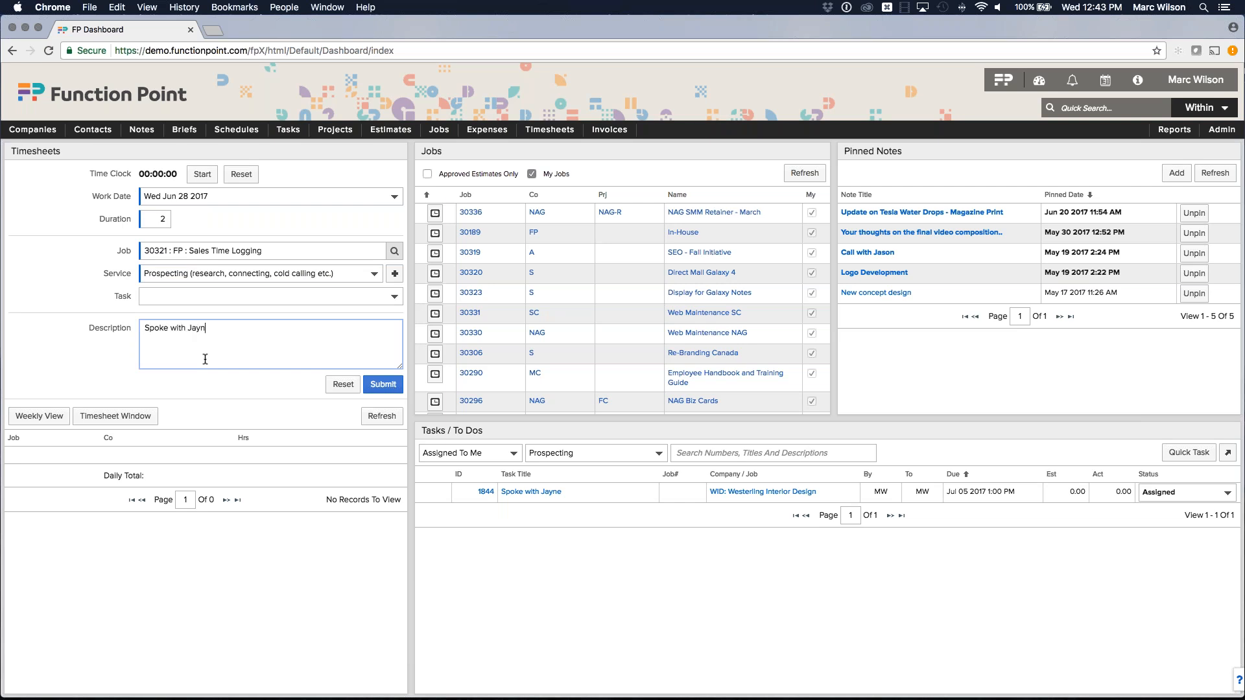
{"action": "left_click", "coordinate": [384, 384]}
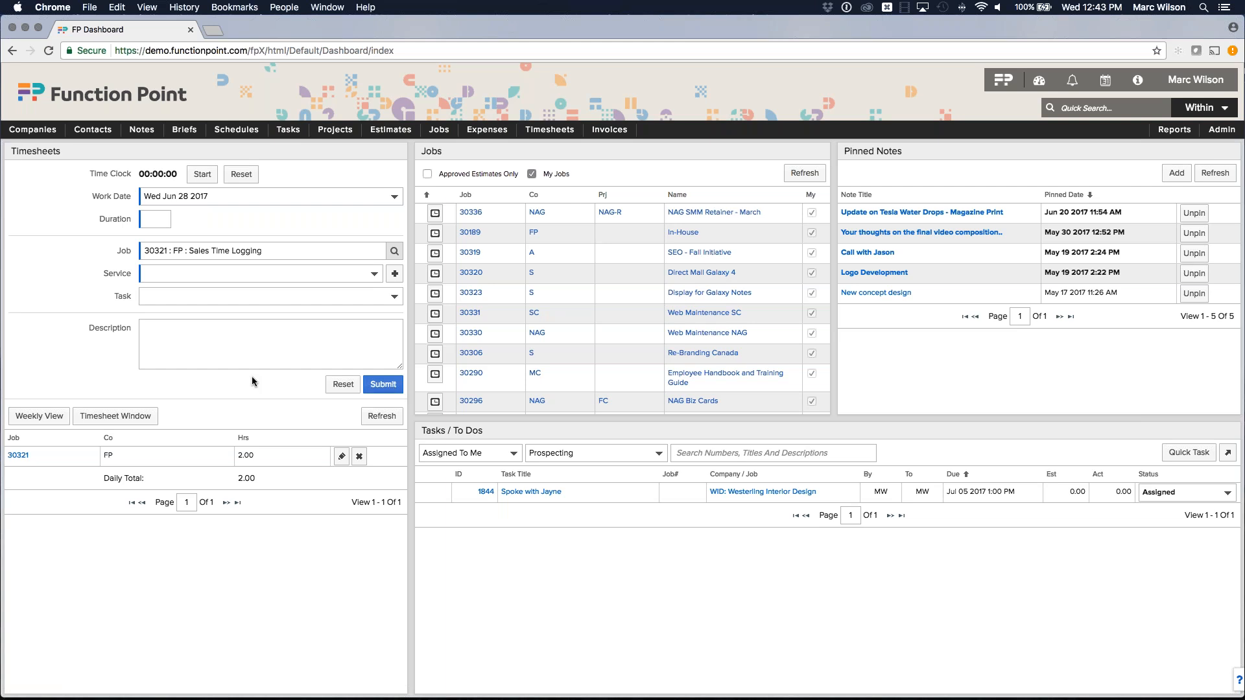
{"action": "left_click", "coordinate": [259, 273]}
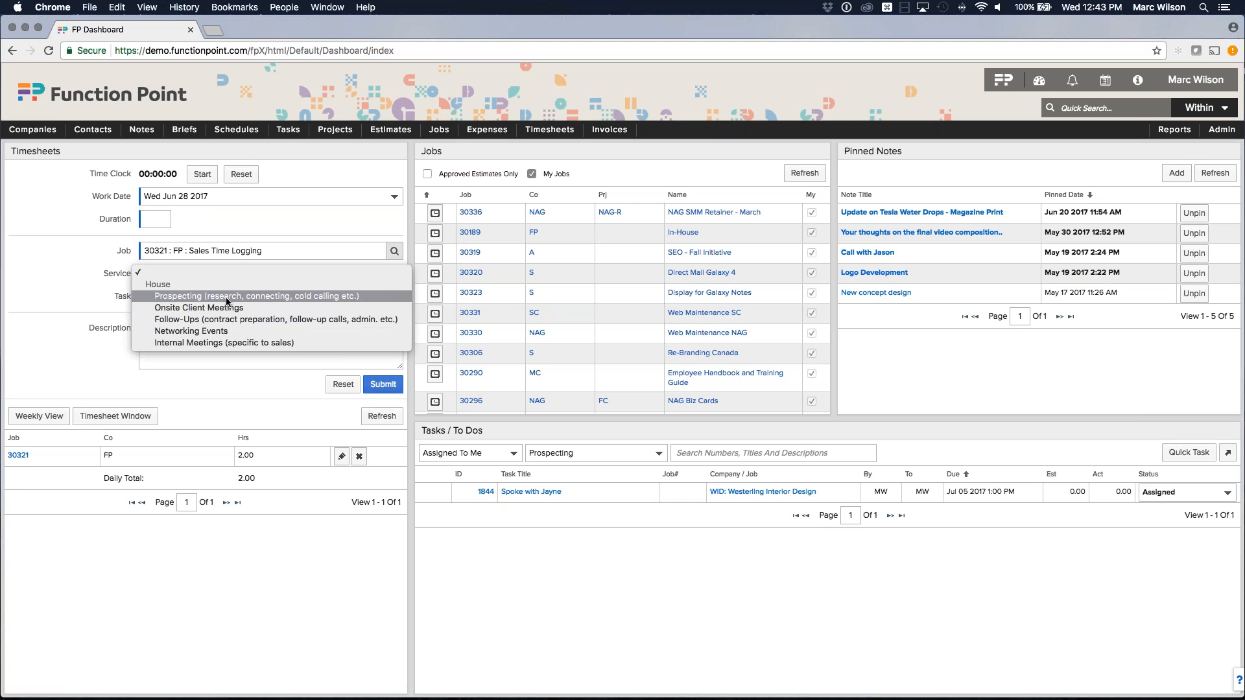
{"action": "left_click", "coordinate": [234, 385]}
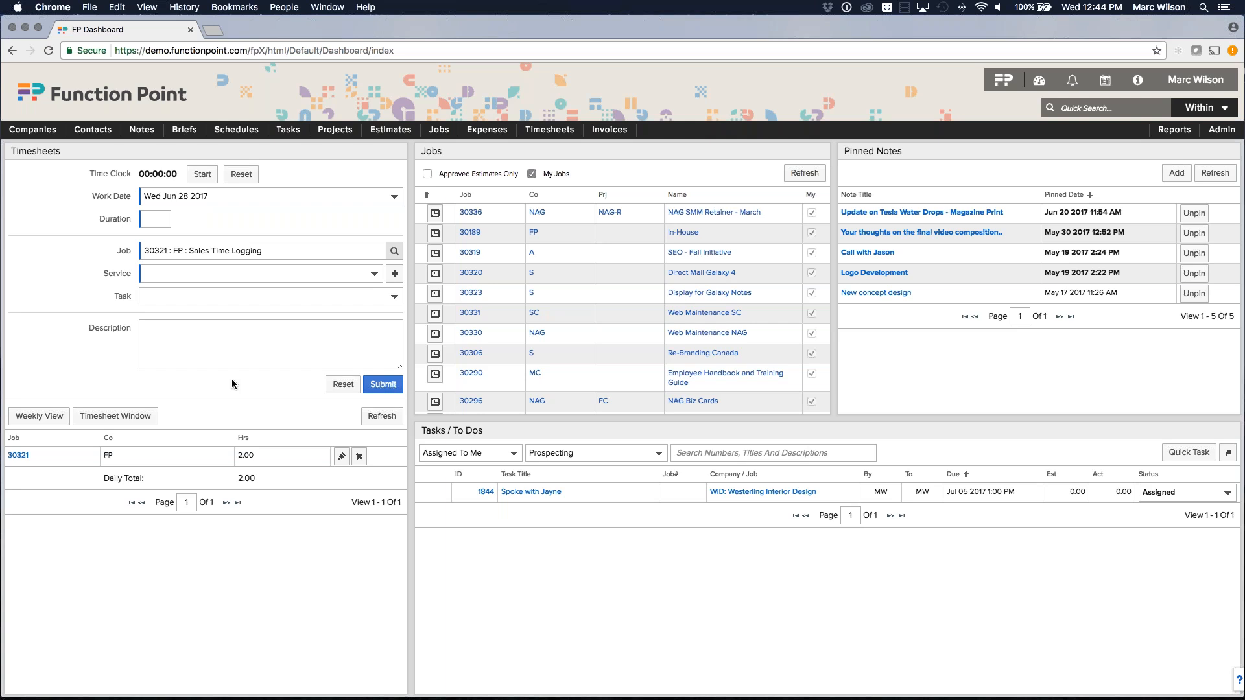
Open estimate 30364 WID Website Development and create a job from it.
{"action": "mouse_move", "coordinate": [391, 129]}
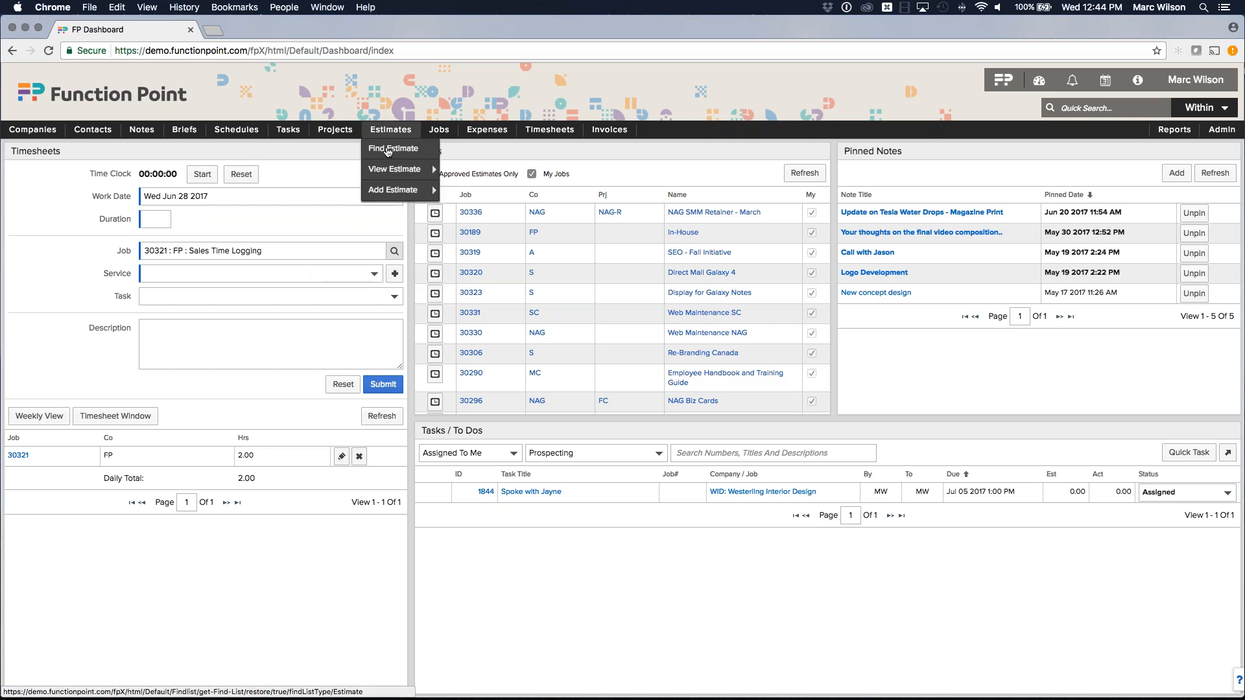
{"action": "mouse_move", "coordinate": [402, 169]}
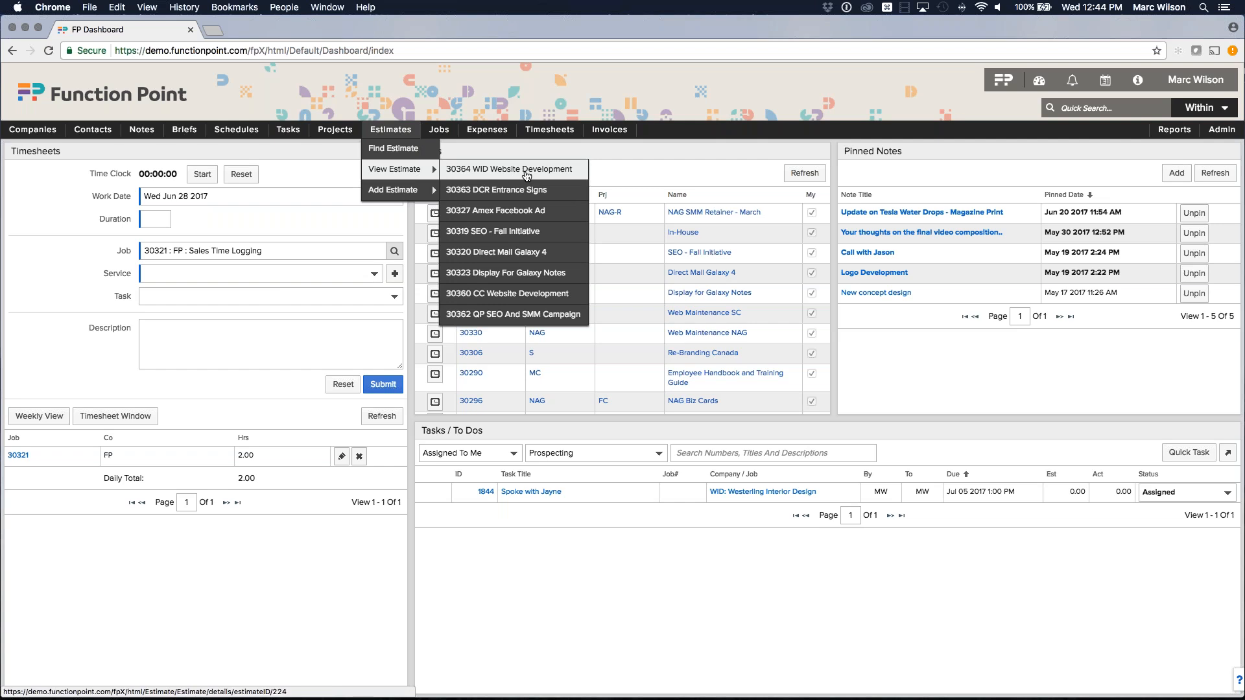
{"action": "left_click", "coordinate": [529, 174]}
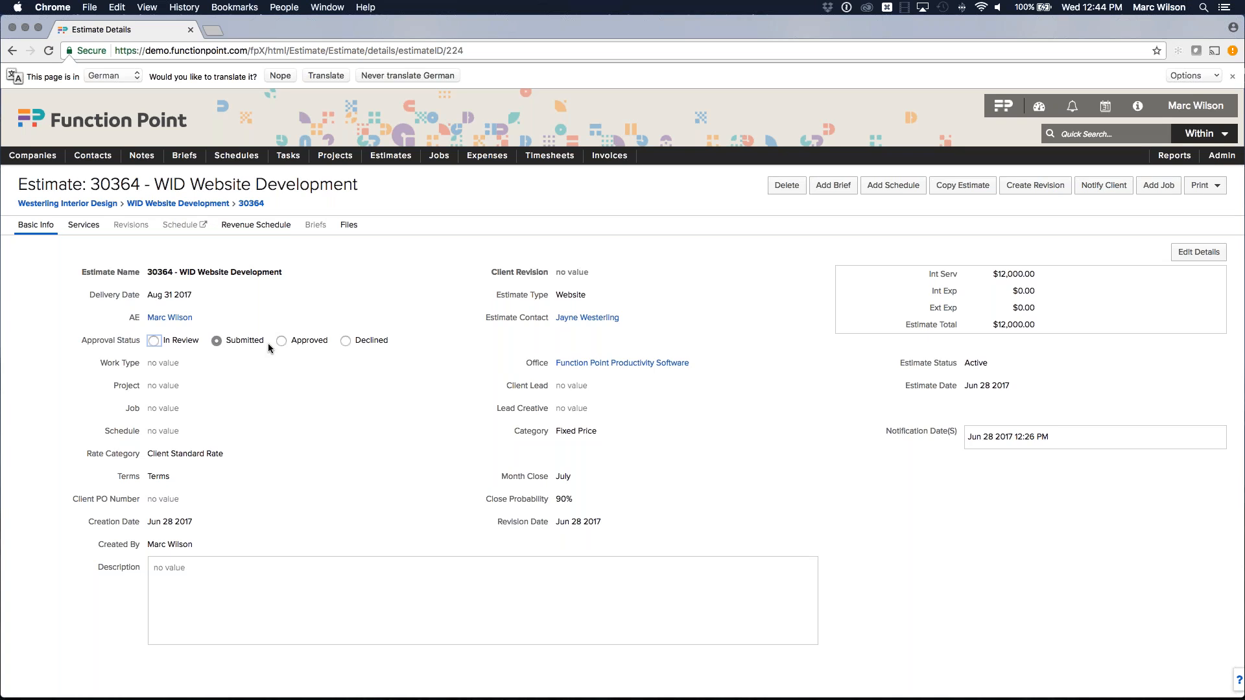
{"action": "left_click", "coordinate": [1160, 193]}
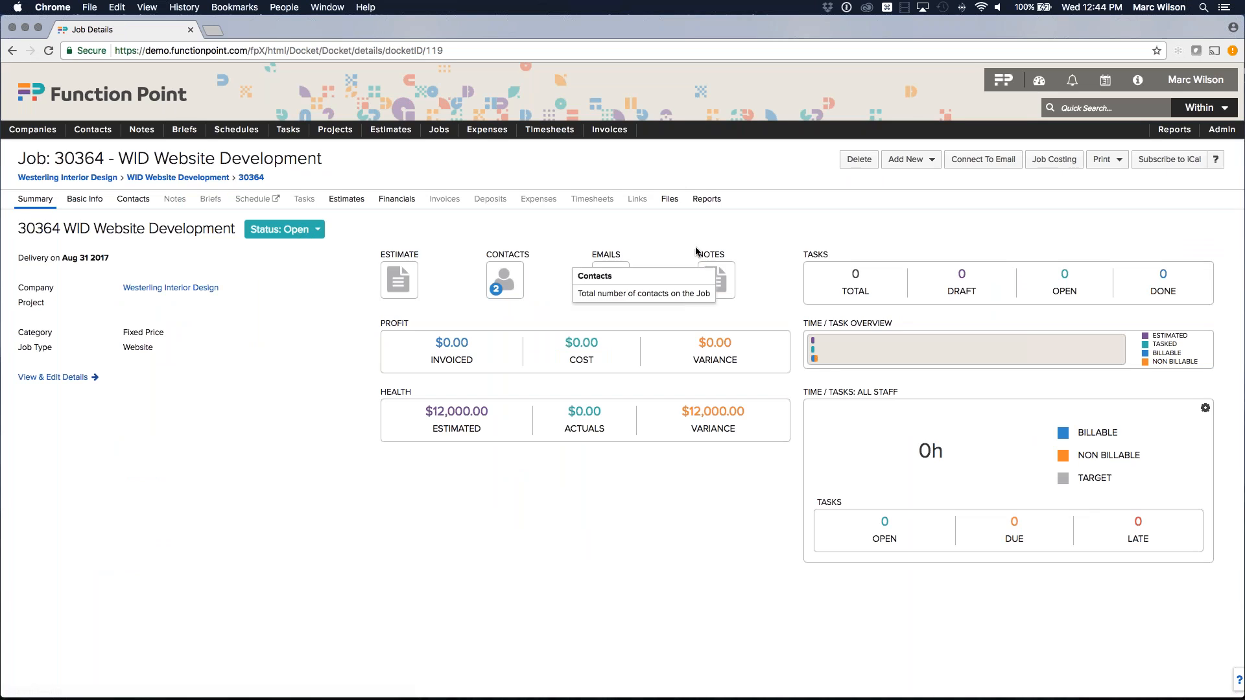
{"action": "mouse_move", "coordinate": [1218, 134]}
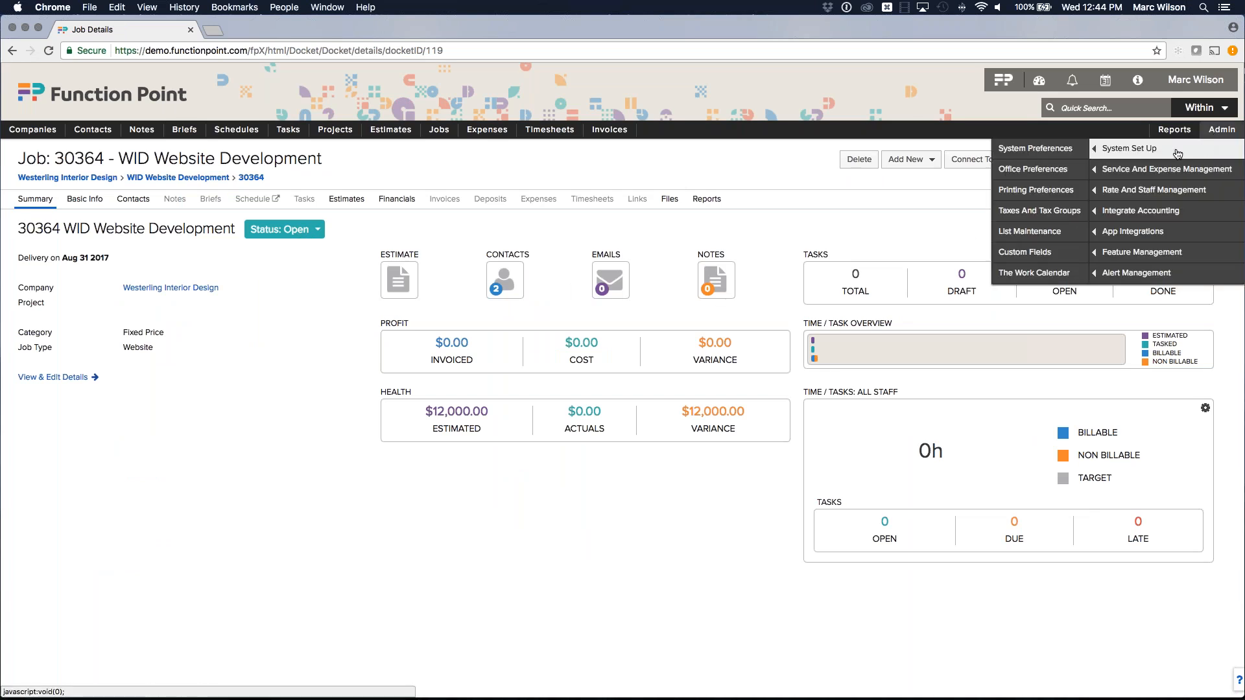
In List Maintenance, add a 'Preliminary' Job Status aliased to Open and save it.
{"action": "left_click", "coordinate": [1020, 232]}
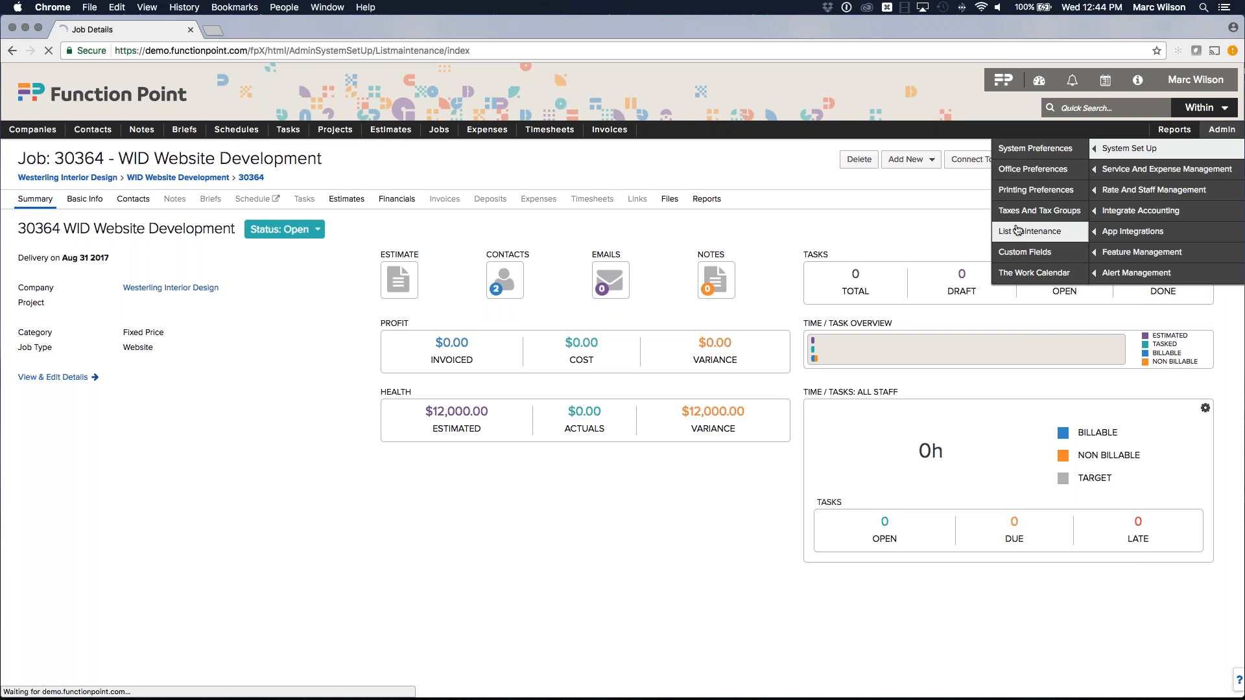
{"action": "scroll", "coordinate": [167, 395], "scroll_direction": "down", "scroll_amount": 2}
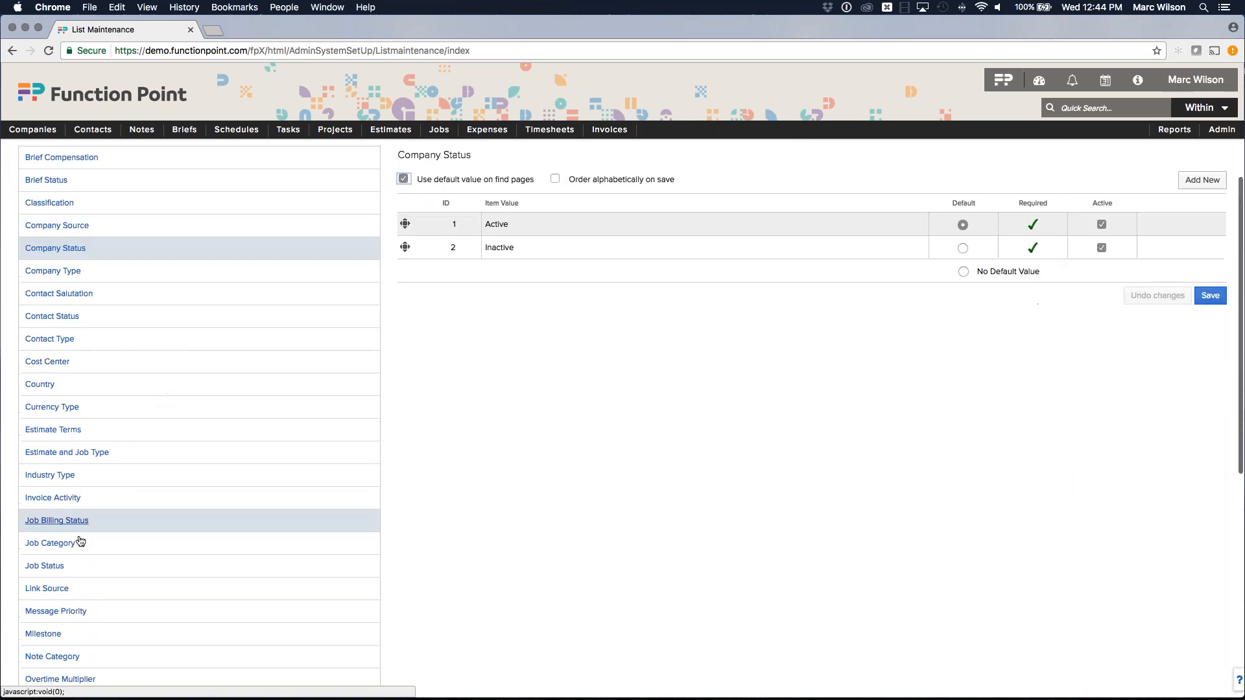
{"action": "left_click", "coordinate": [87, 564]}
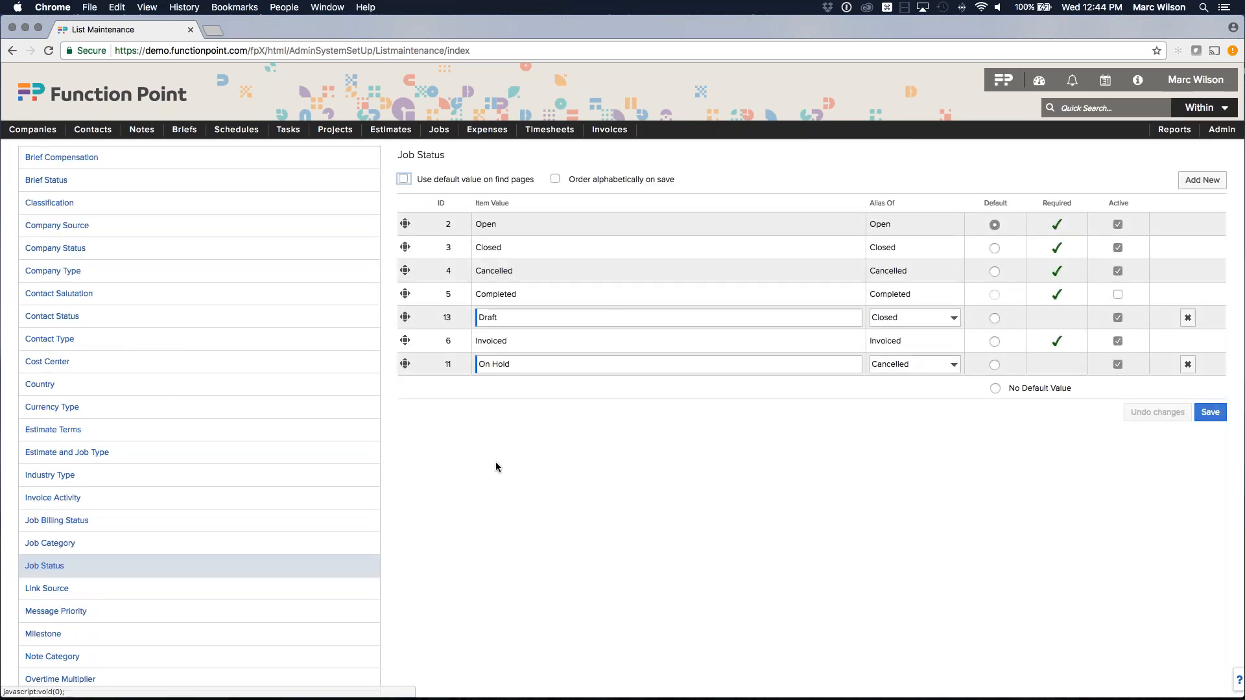
{"action": "left_click", "coordinate": [1202, 180]}
{"action": "type", "text": "Prelima"}
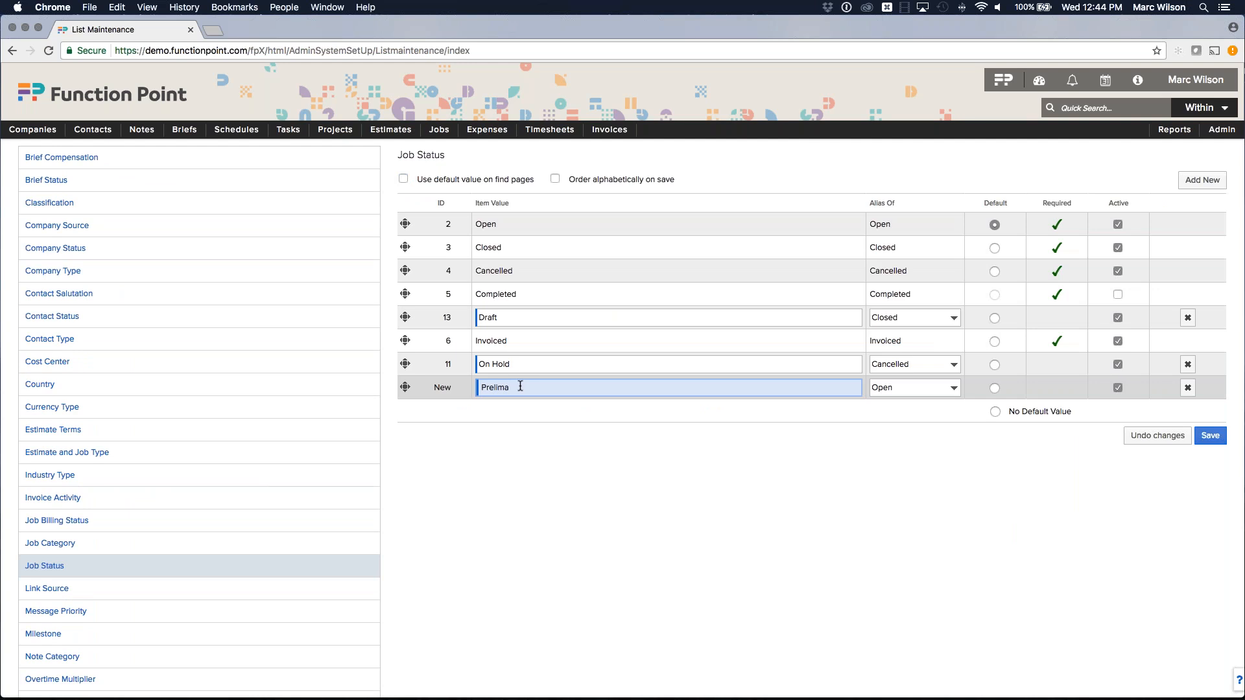
{"action": "key", "text": "BackSpace"}
{"action": "type", "text": "inary"}
{"action": "left_click", "coordinate": [627, 460]}
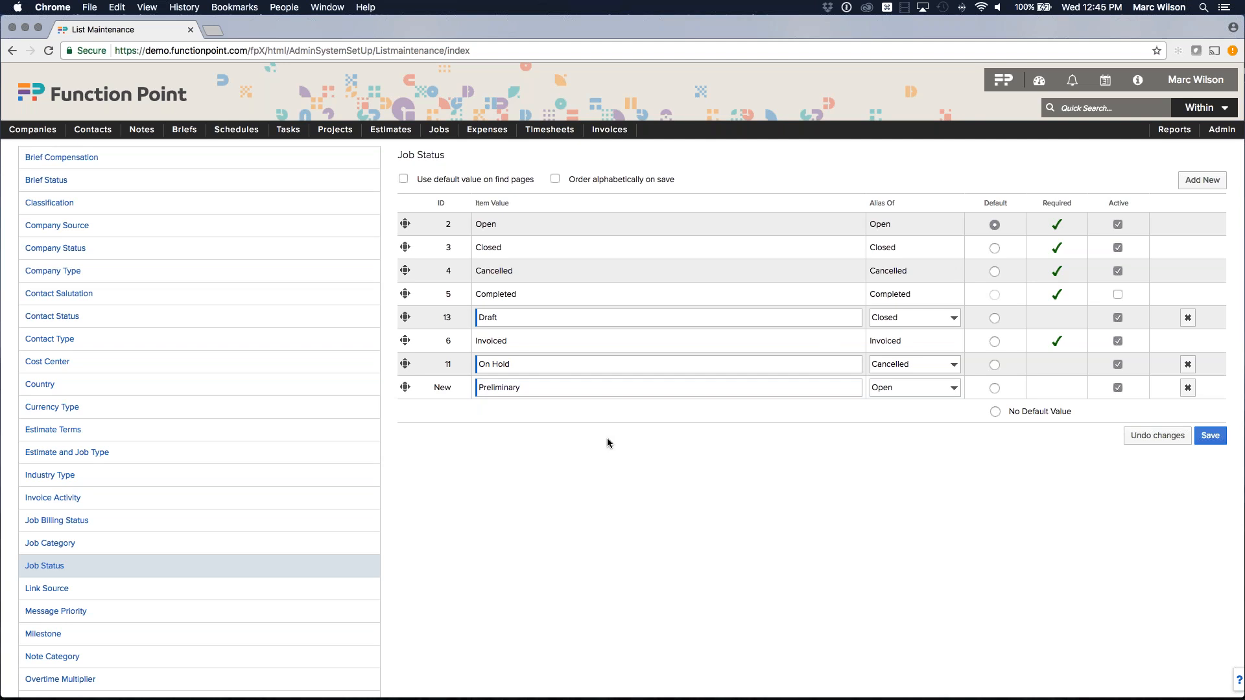
{"action": "scroll", "coordinate": [607, 438], "scroll_direction": "up", "scroll_amount": 1}
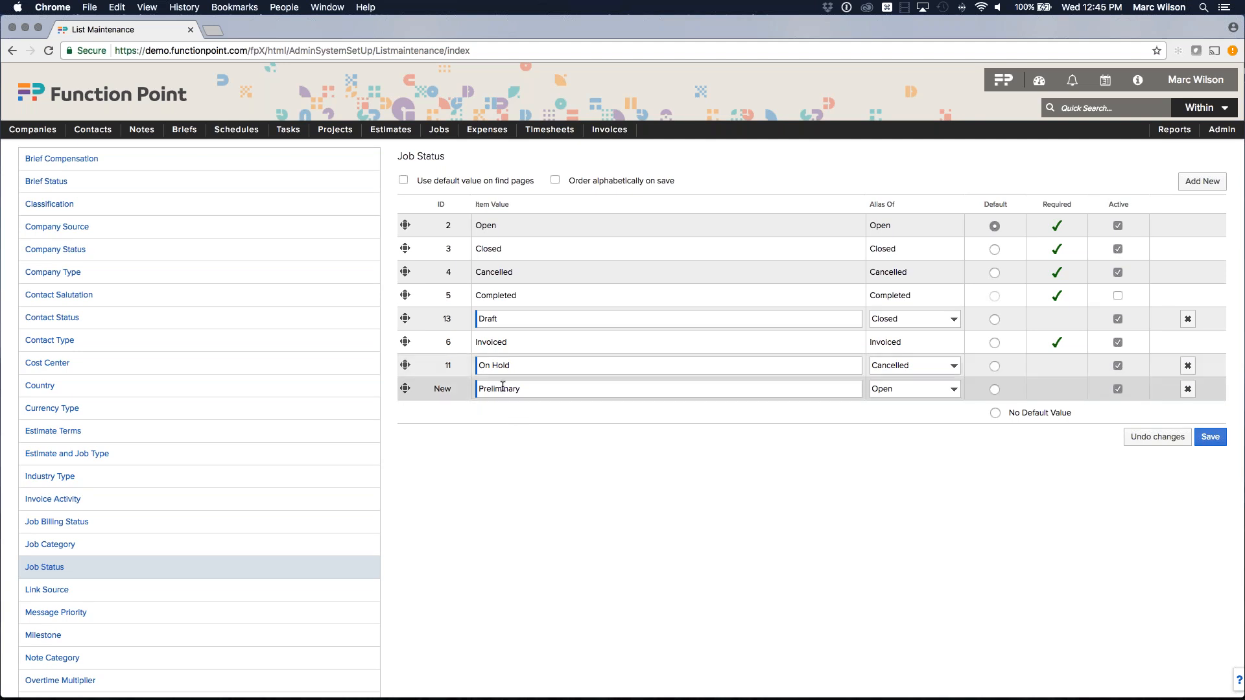
{"action": "left_click", "coordinate": [944, 393]}
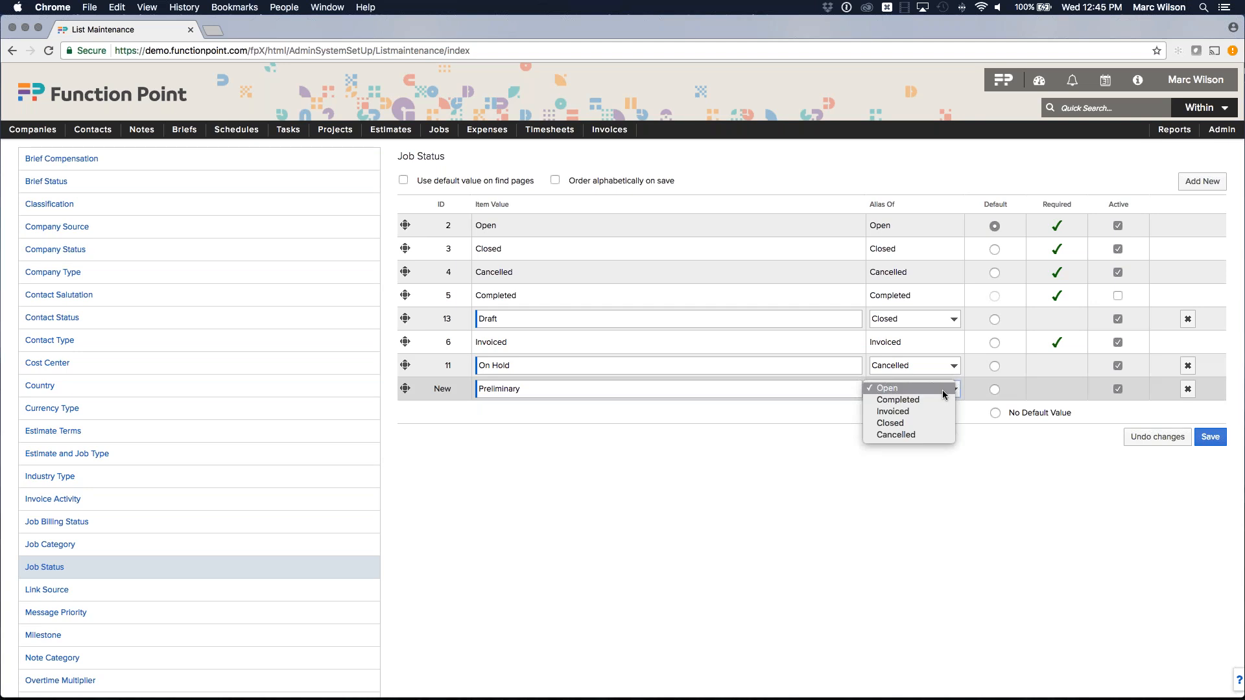
{"action": "left_click", "coordinate": [944, 393]}
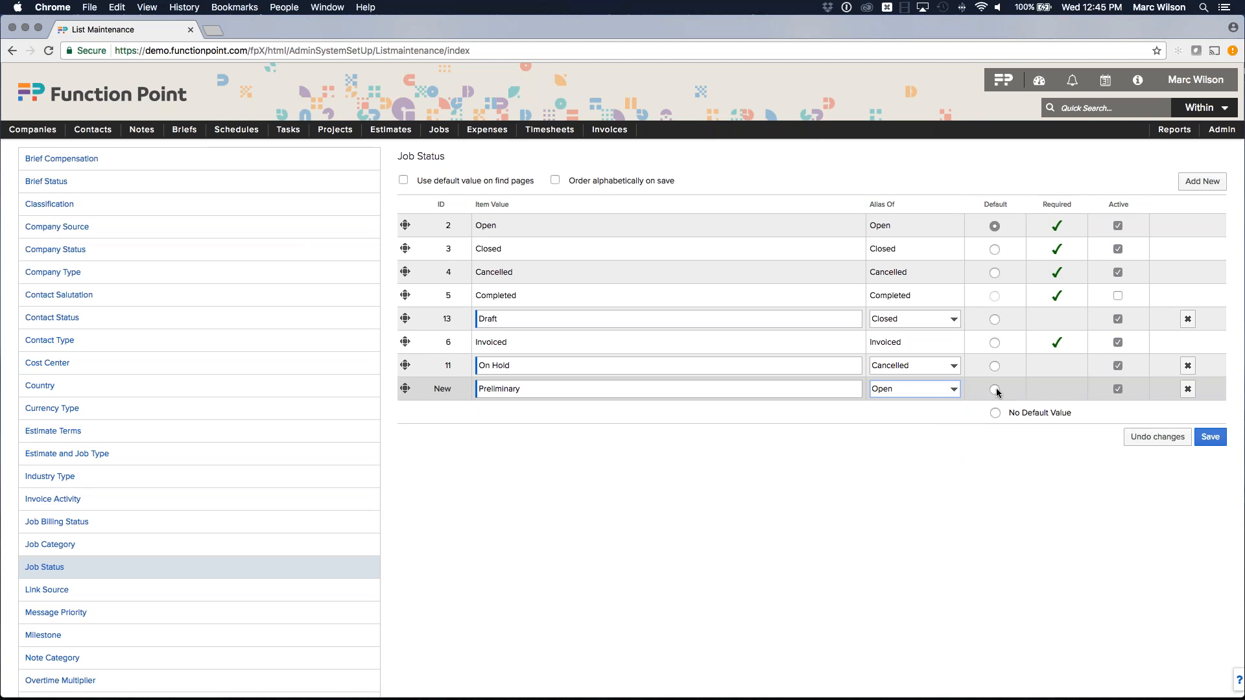
{"action": "left_click", "coordinate": [1211, 438]}
Change job 30364 WID Website Development's status to Preliminary.
{"action": "mouse_move", "coordinate": [435, 138]}
{"action": "mouse_move", "coordinate": [438, 171]}
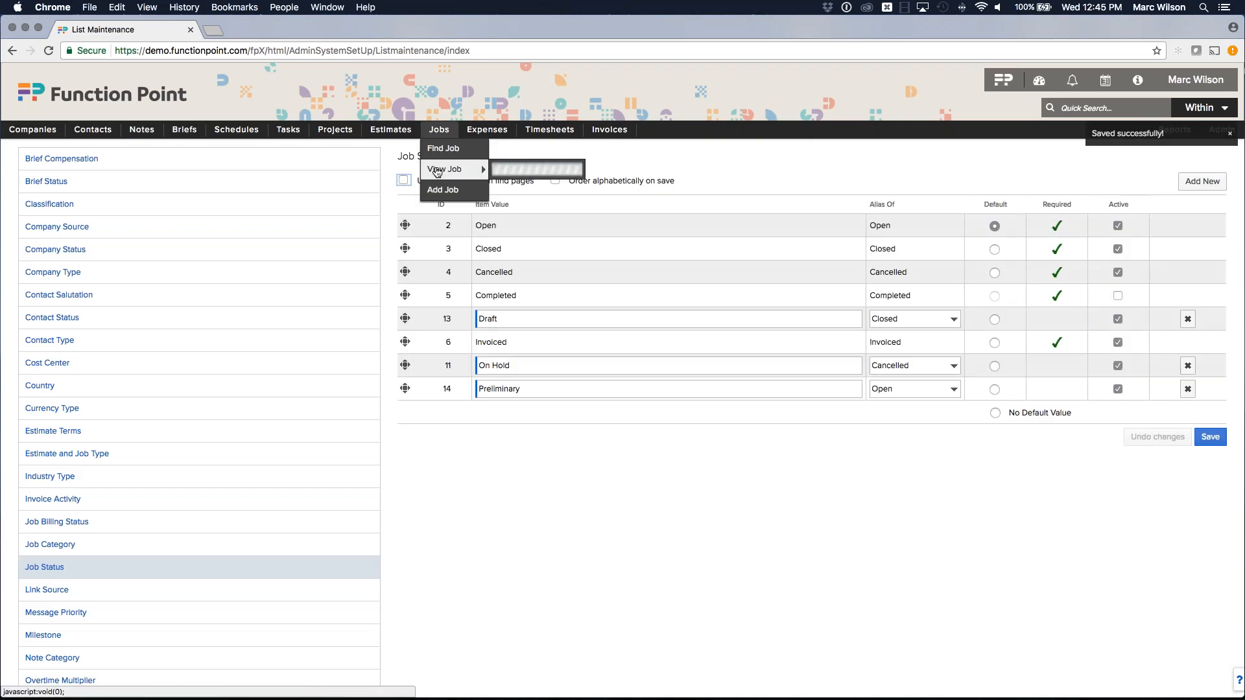
{"action": "left_click", "coordinate": [525, 170]}
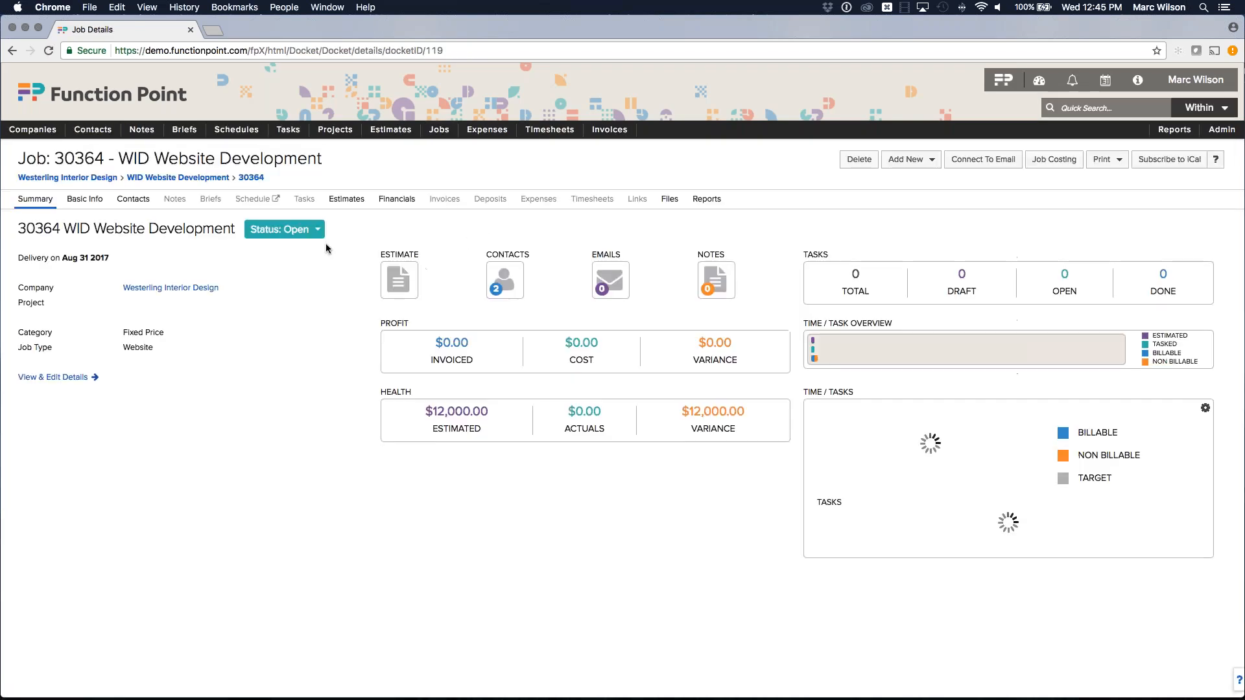
{"action": "left_click", "coordinate": [318, 229]}
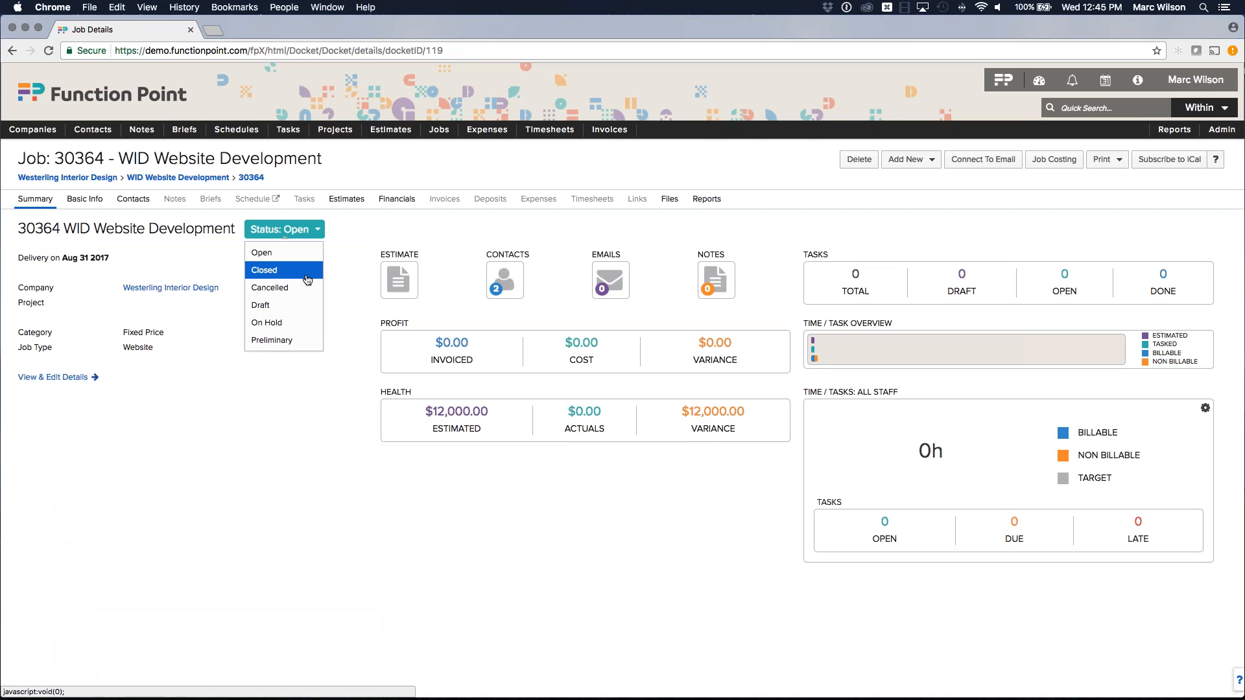
{"action": "left_click", "coordinate": [303, 340]}
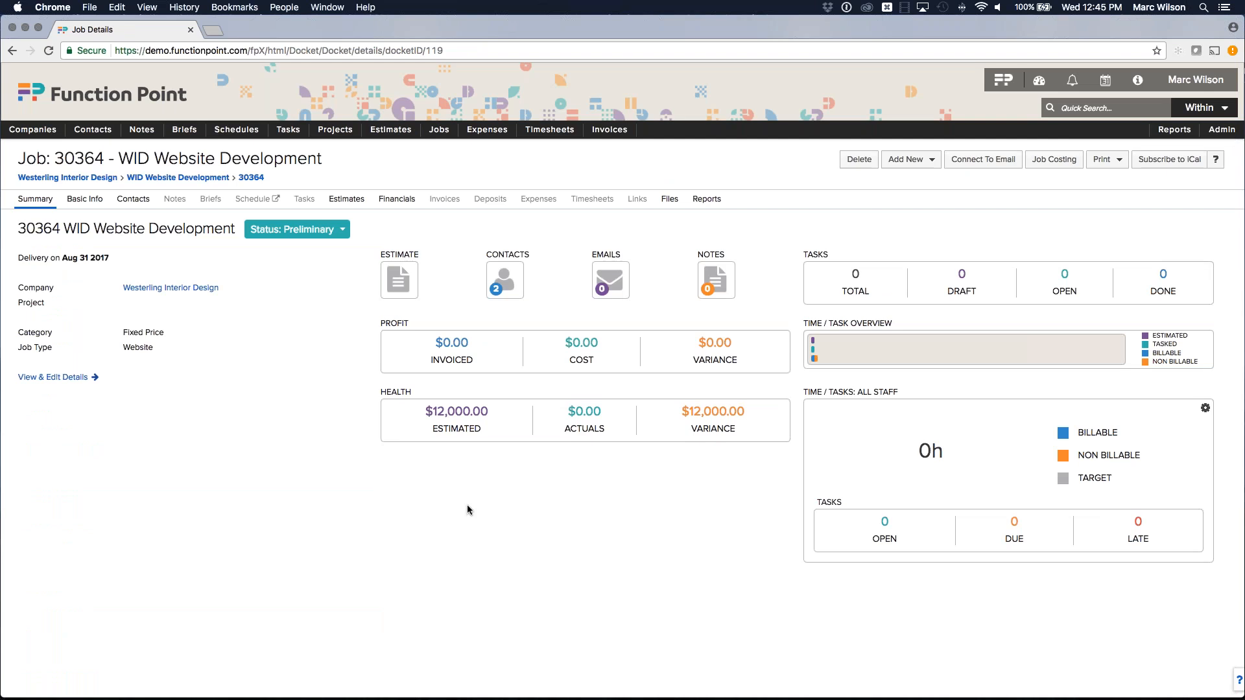
Review job 30364's Financials, showing $12,000.00 for Web Design.
{"action": "left_click", "coordinate": [397, 199]}
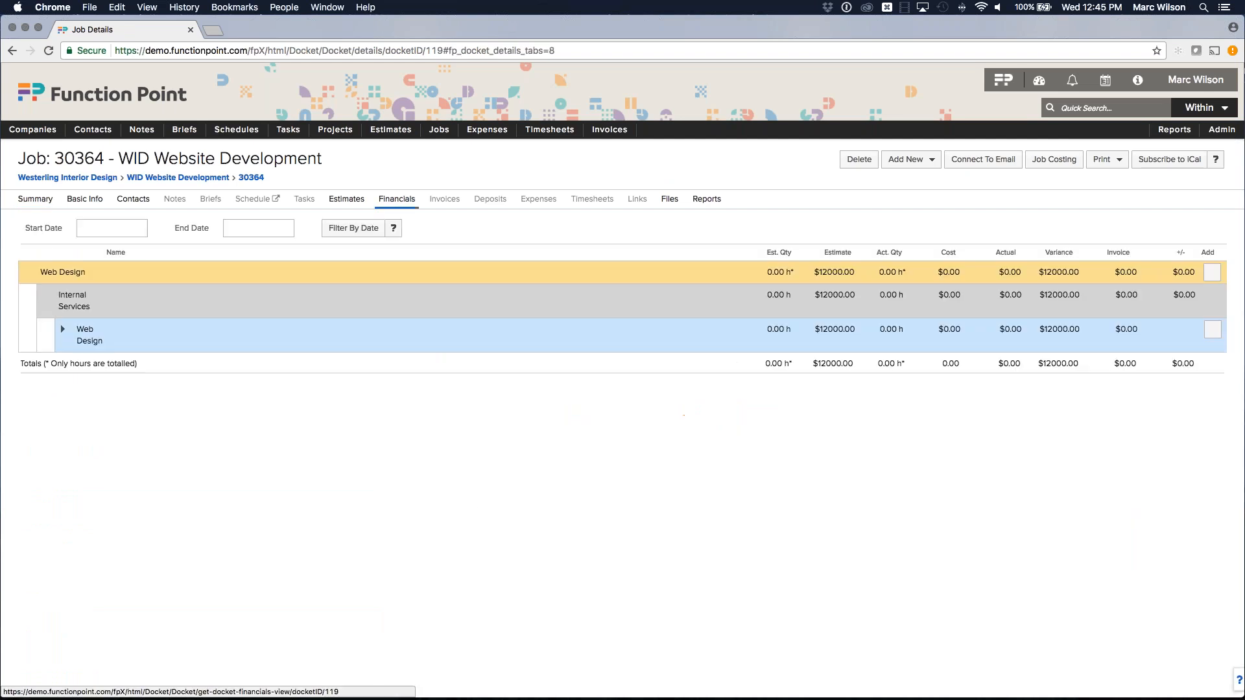
{"action": "left_click_drag", "start_coordinate": [78, 319], "coordinate": [118, 320]}
{"action": "left_click", "coordinate": [120, 319]}
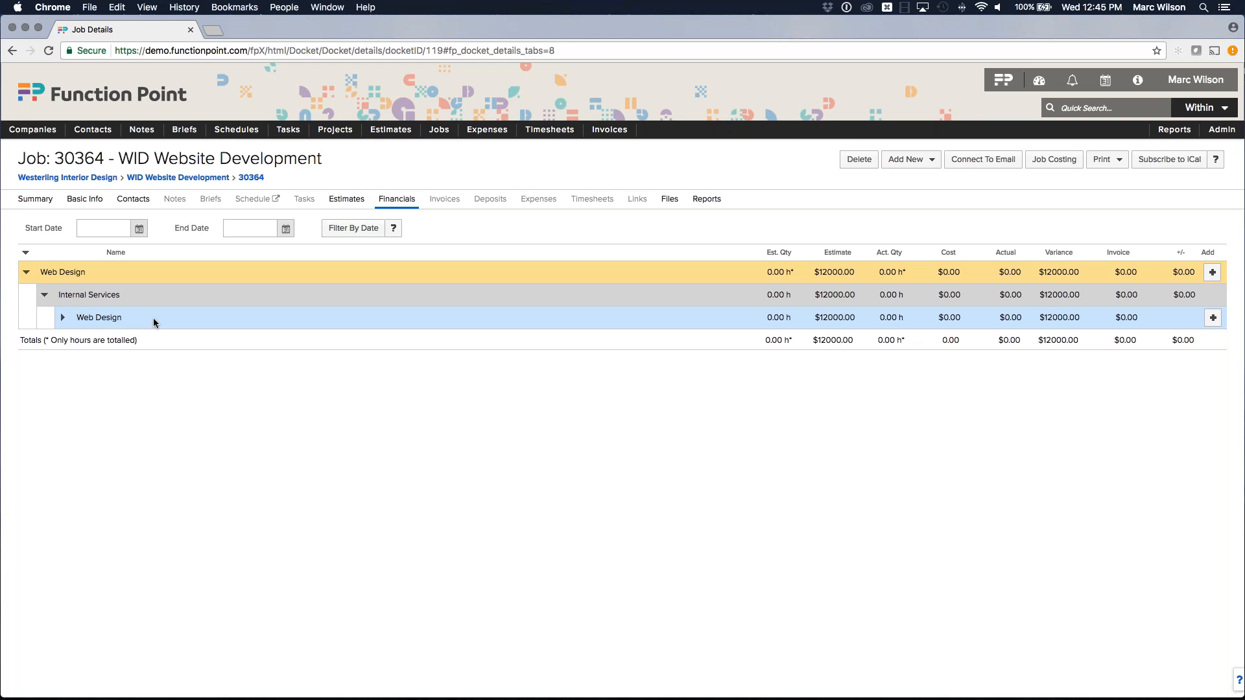
{"action": "left_click", "coordinate": [849, 317]}
{"action": "left_click", "coordinate": [122, 314]}
Search jobs by Preliminary status, finding only job 30364, then return to the dashboard.
{"action": "left_click", "coordinate": [447, 149]}
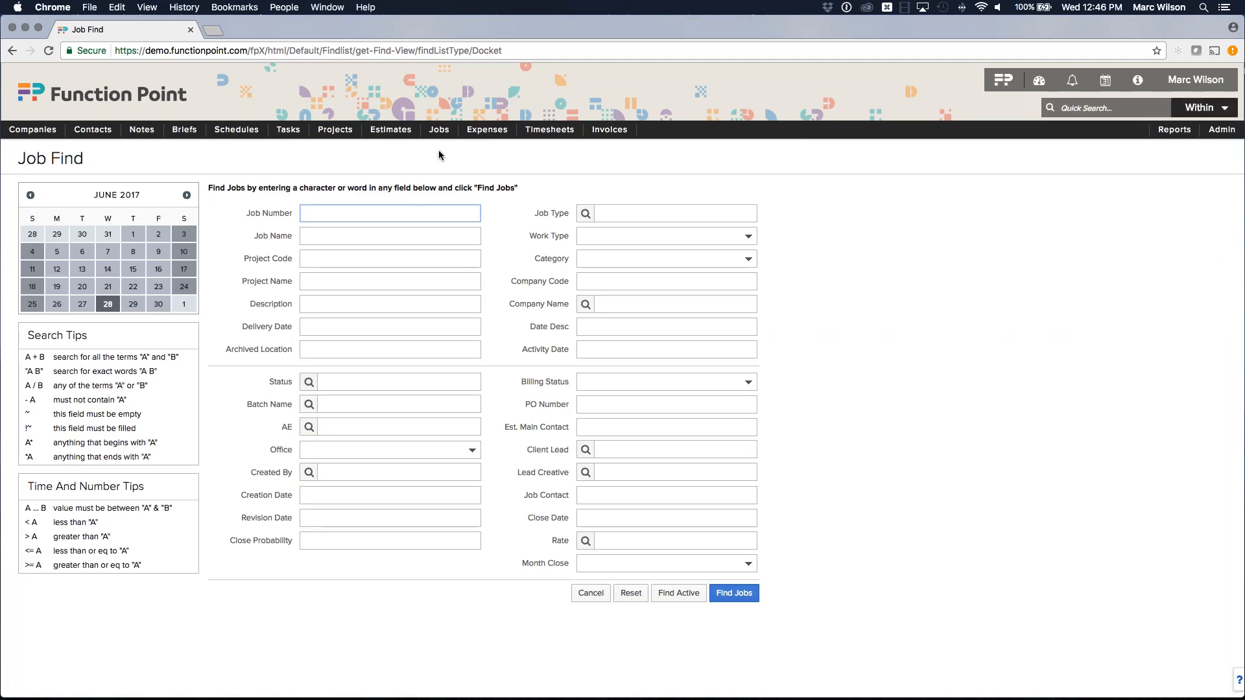
{"action": "left_click", "coordinate": [395, 378]}
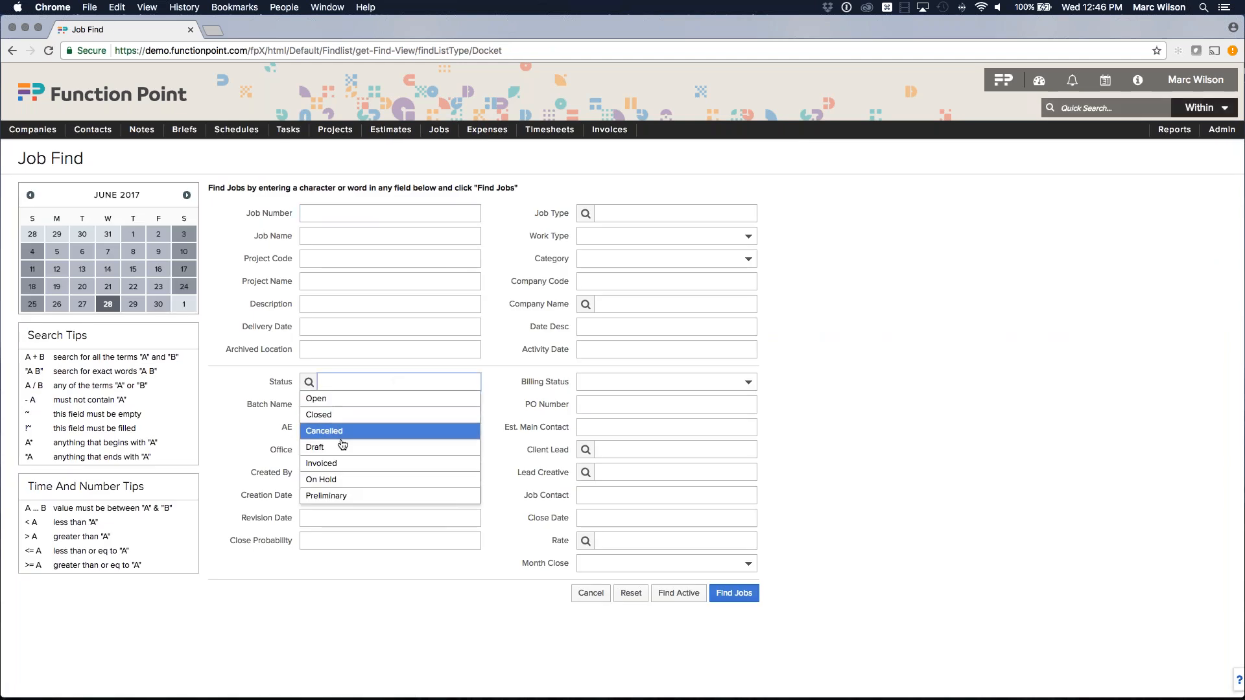
{"action": "left_click", "coordinate": [334, 497]}
{"action": "left_click", "coordinate": [559, 631]}
{"action": "left_click", "coordinate": [734, 594]}
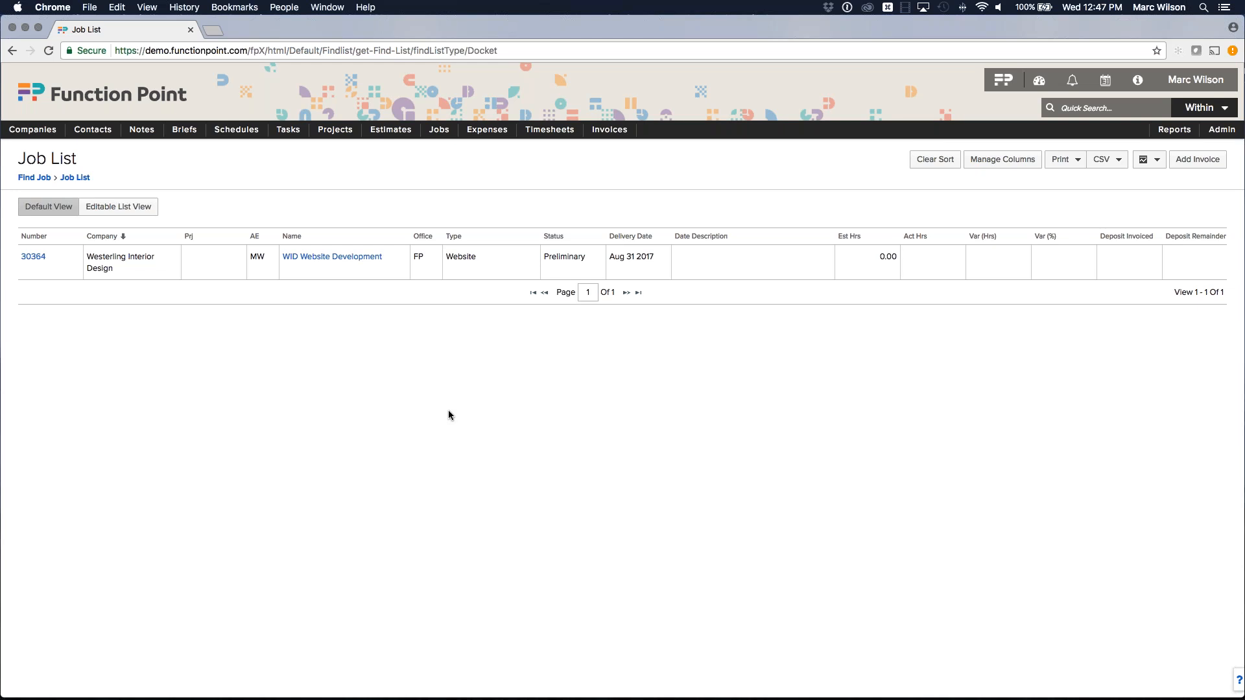
{"action": "left_click", "coordinate": [1003, 80]}
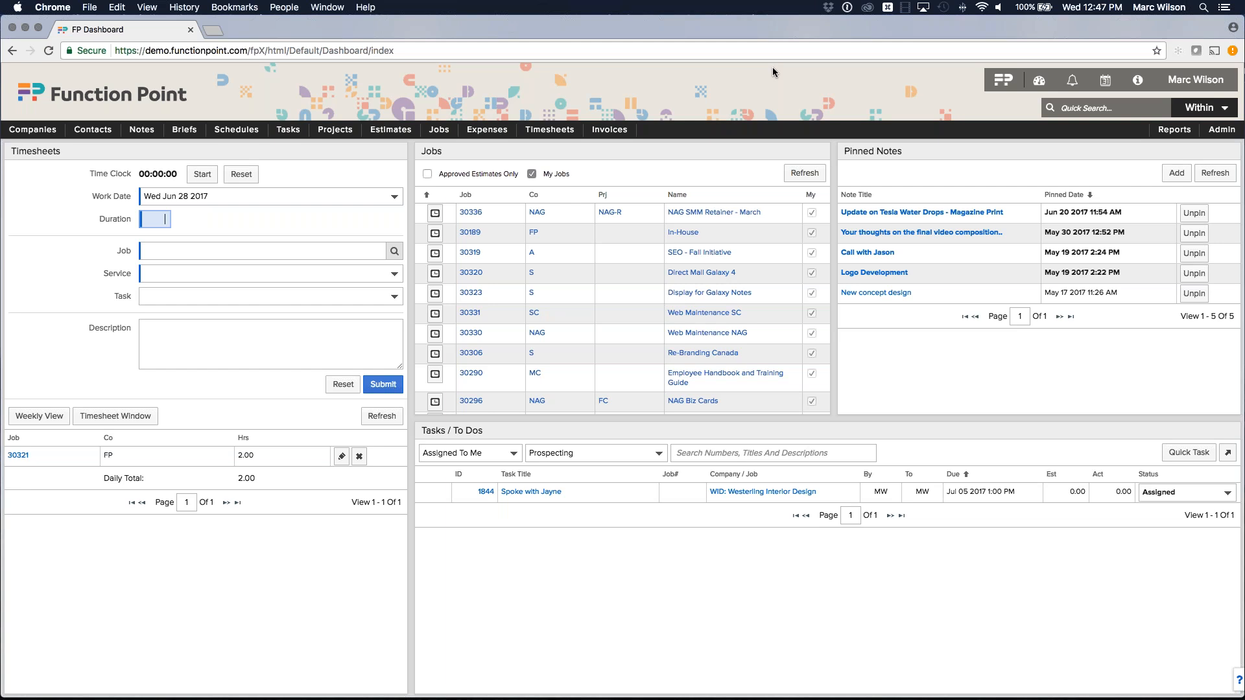
{"action": "mouse_move", "coordinate": [391, 129]}
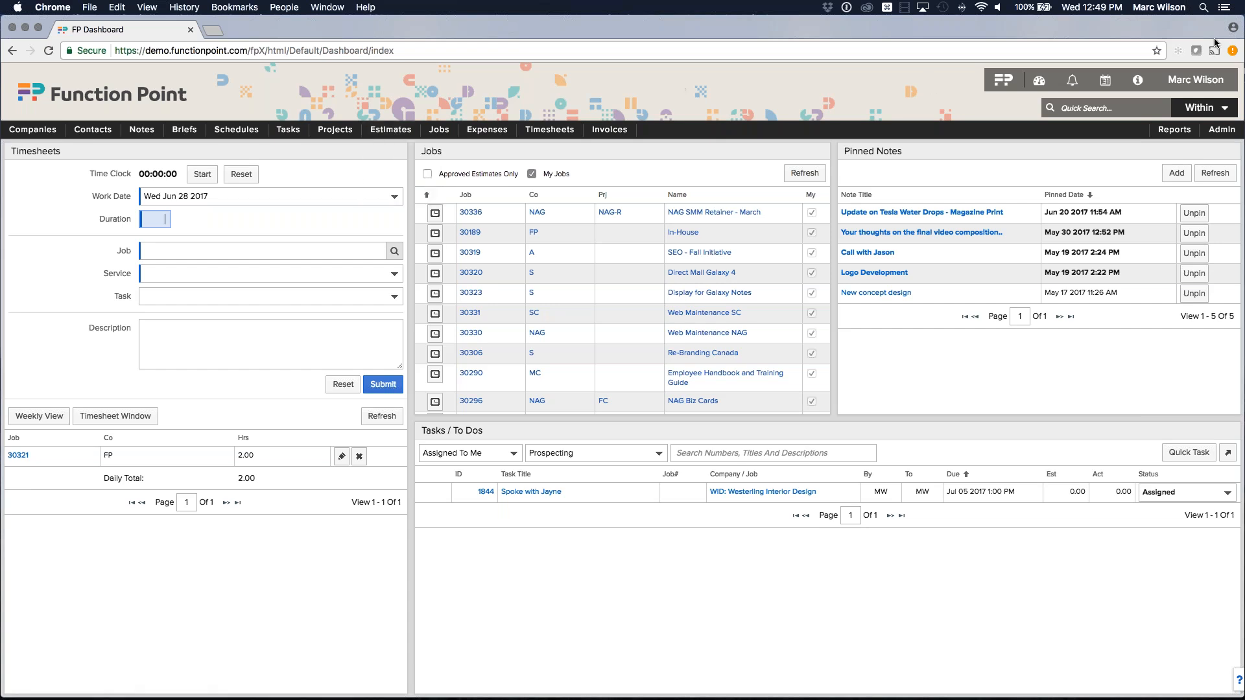
{"action": "key", "text": "alt+super+2"}
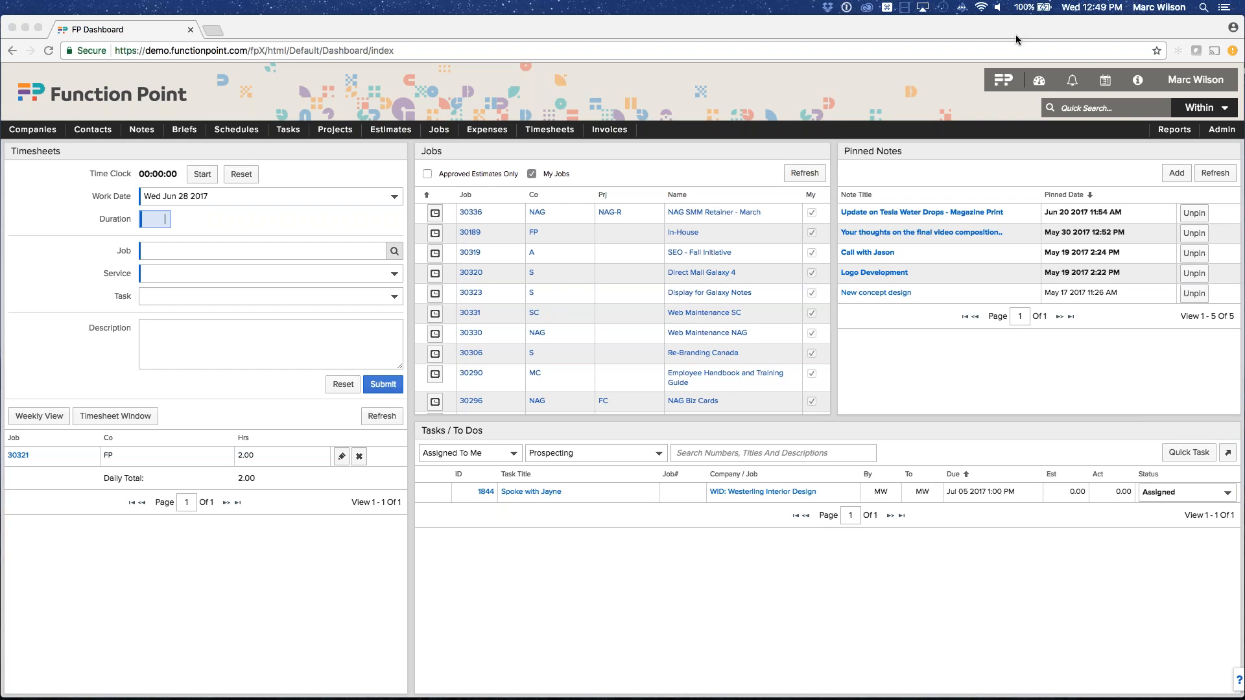
{"action": "left_click", "coordinate": [298, 81]}
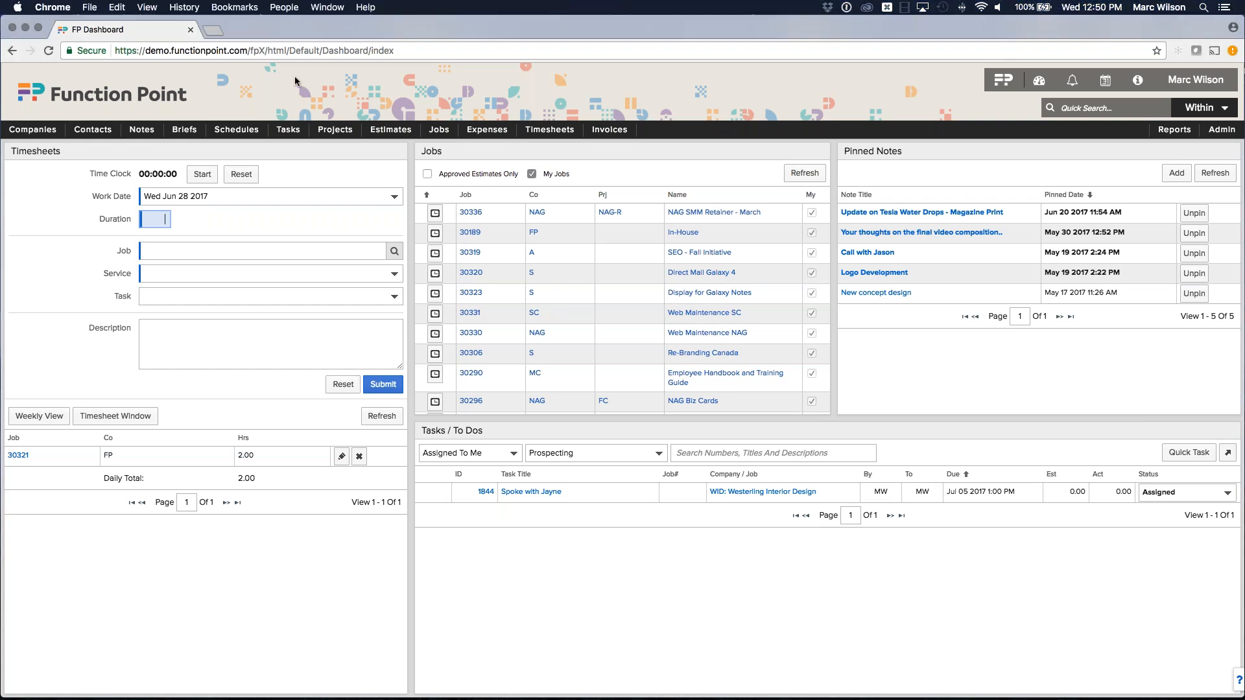
{"action": "left_click", "coordinate": [439, 129]}
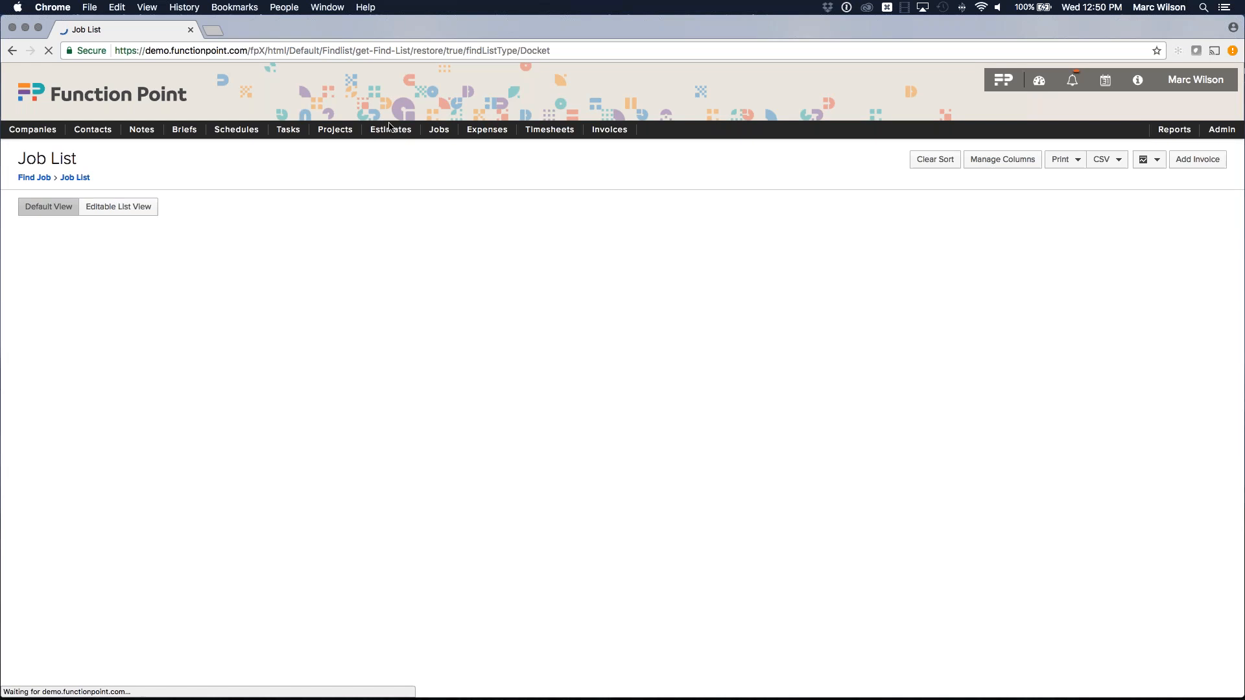
Open the Company List via Companies > Find Company.
{"action": "left_click", "coordinate": [132, 211]}
{"action": "left_click", "coordinate": [57, 129]}
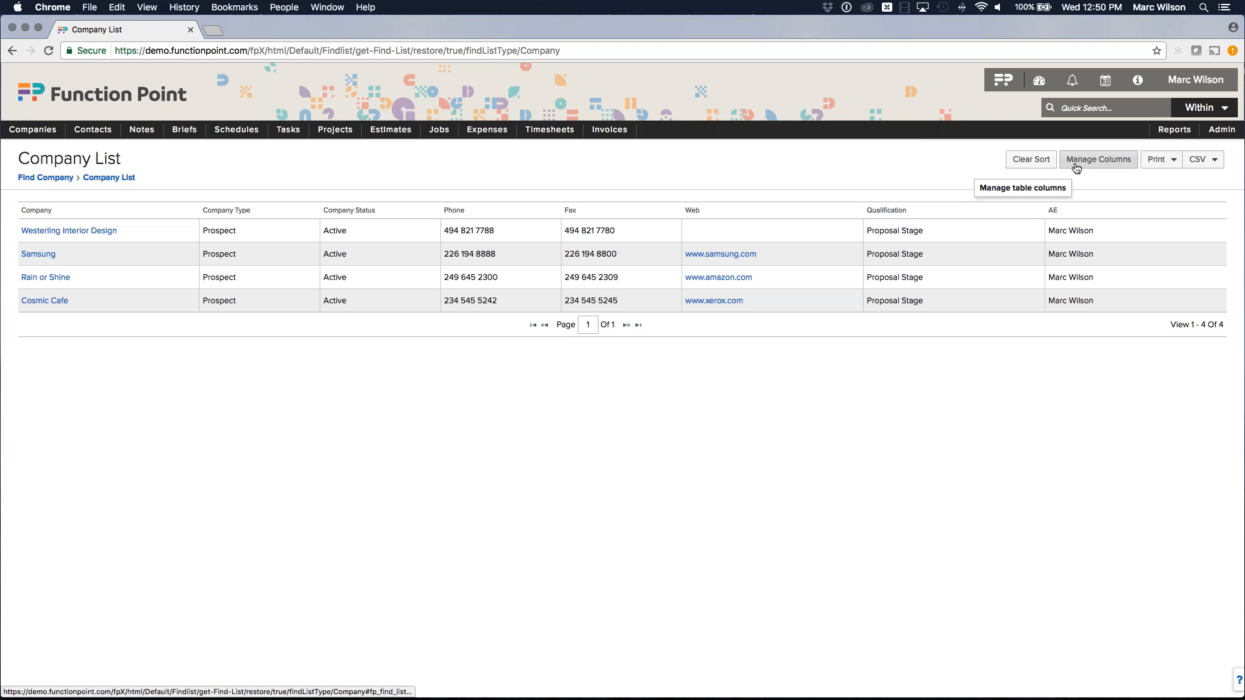
Add the standard Edit column to the Company List through Manage Columns.
{"action": "left_click", "coordinate": [1099, 159]}
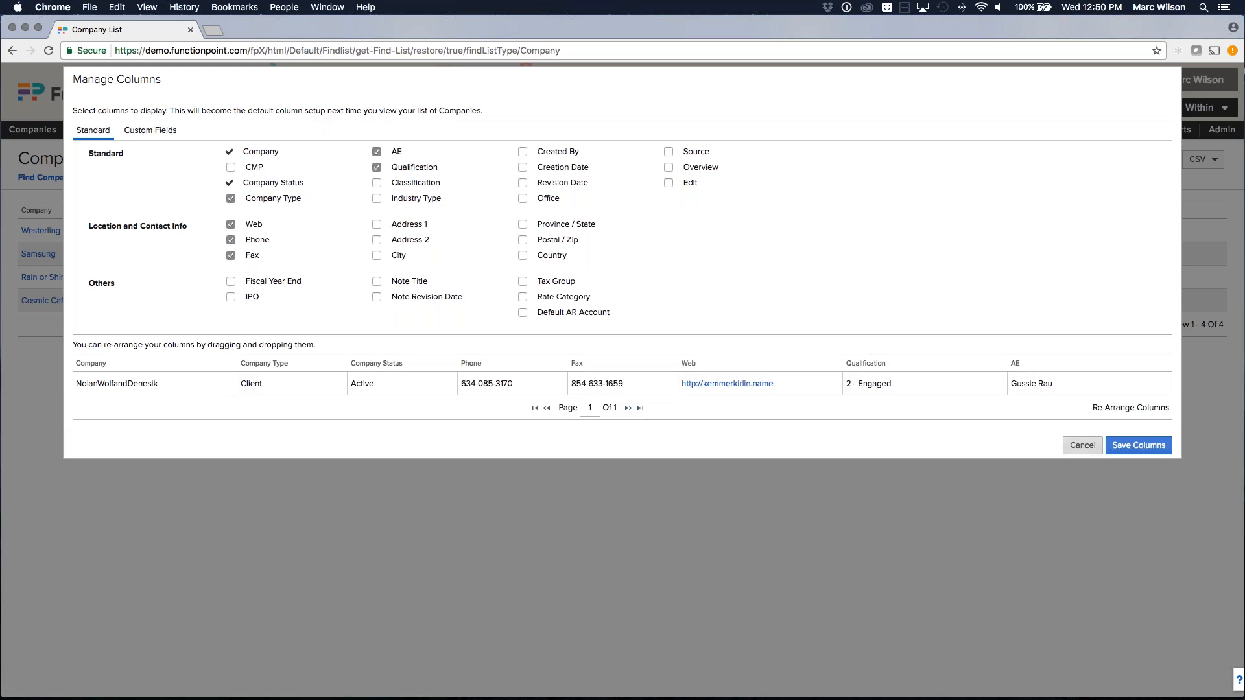
{"action": "left_click", "coordinate": [1082, 446]}
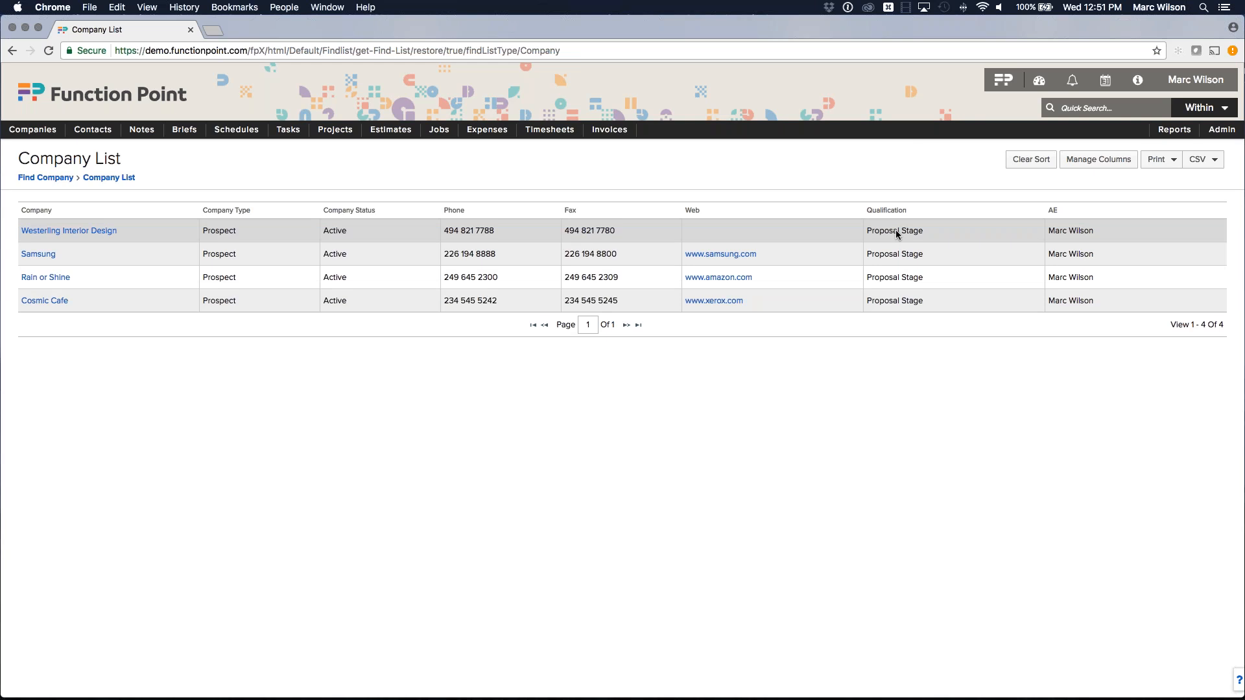
{"action": "left_click", "coordinate": [1099, 159]}
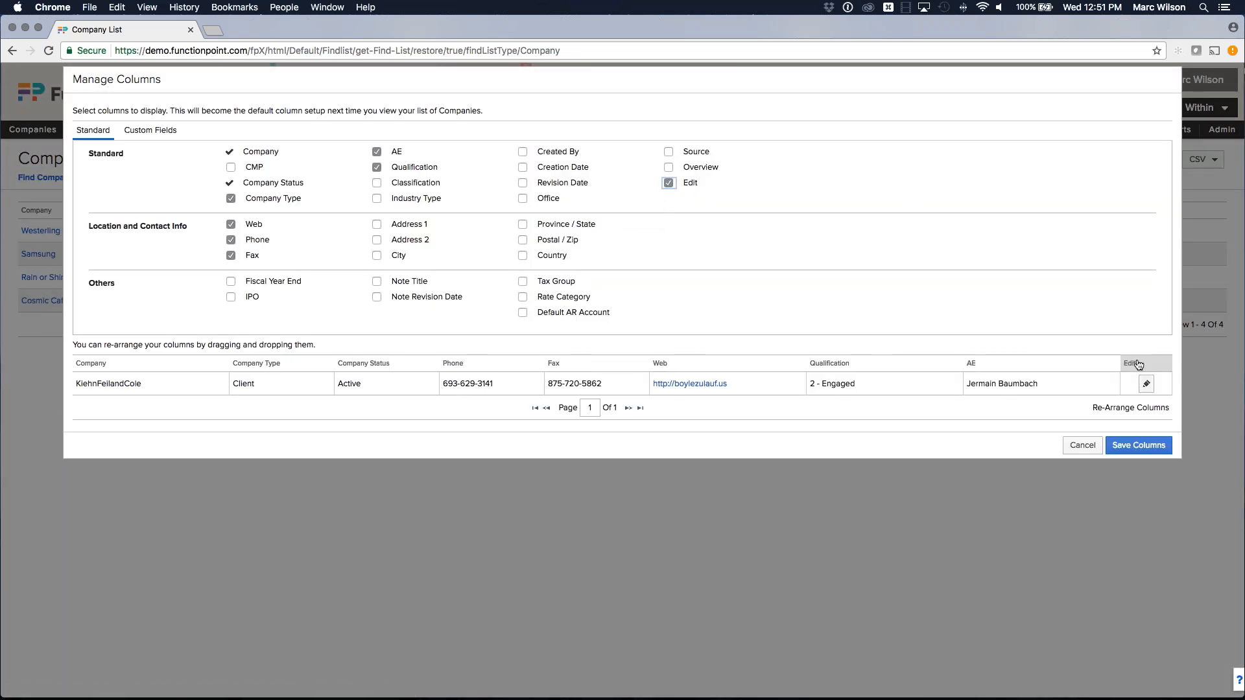
{"action": "left_click", "coordinate": [1127, 446]}
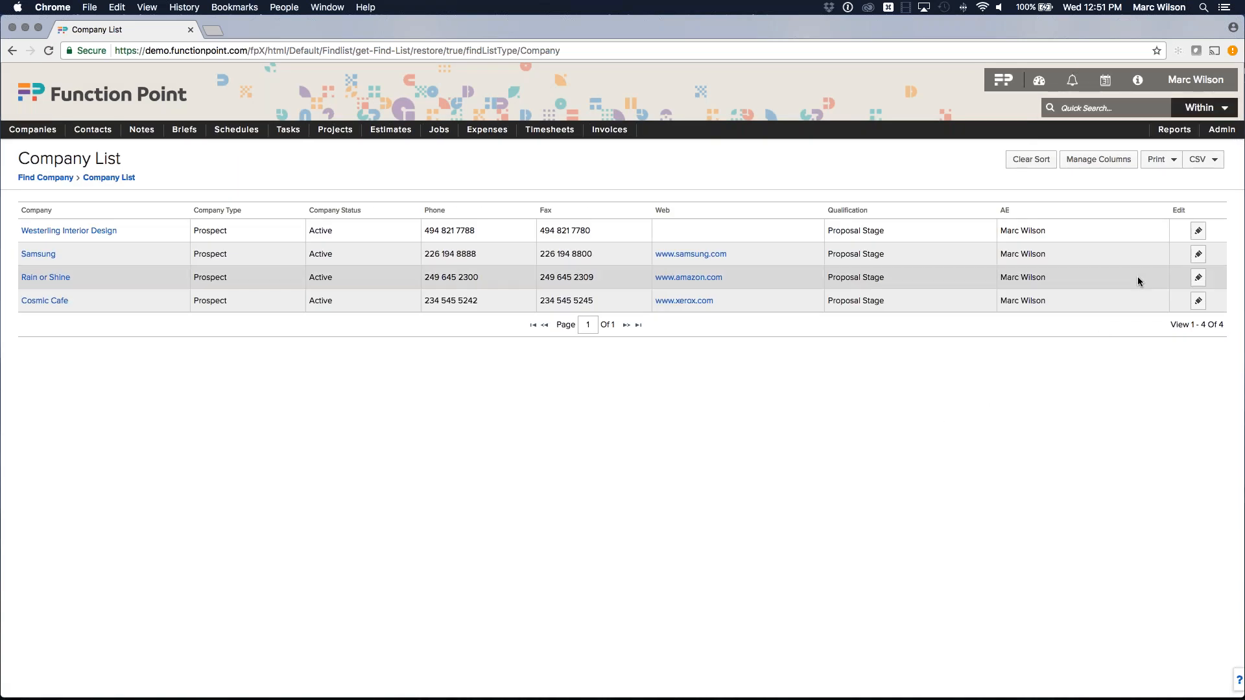
Change Westerling Interior Design's qualification to Client and reload the Company List.
{"action": "left_click", "coordinate": [1197, 232]}
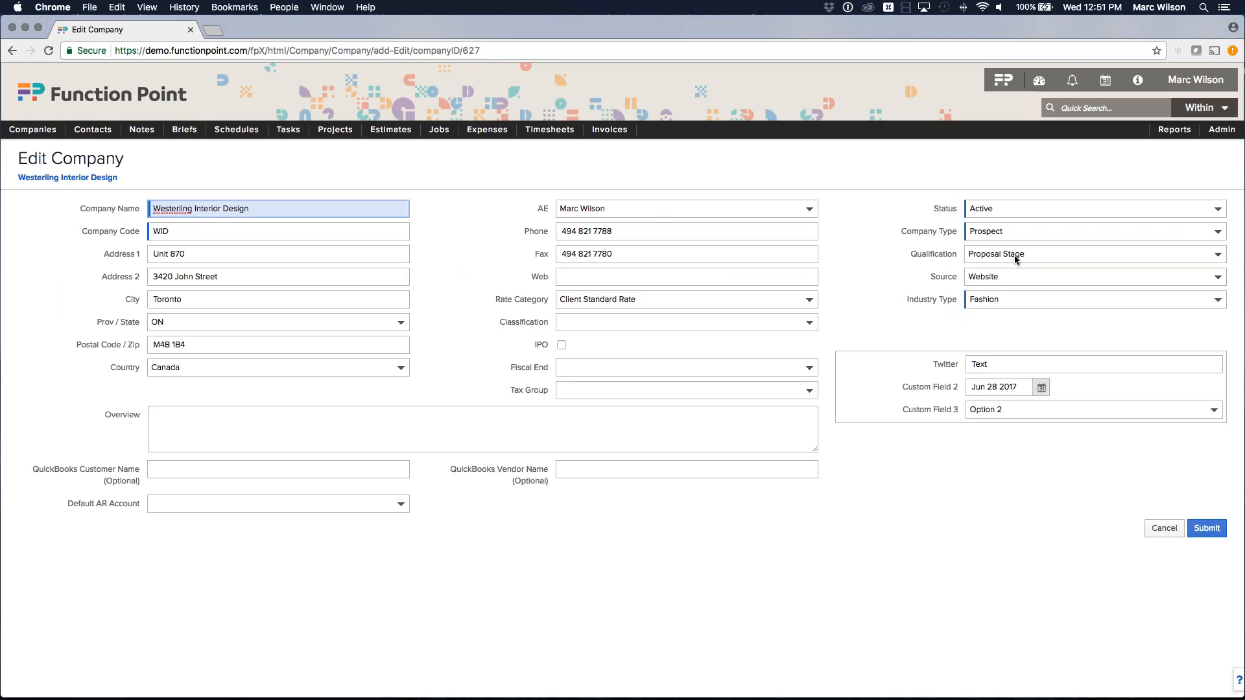
{"action": "left_click", "coordinate": [1015, 255]}
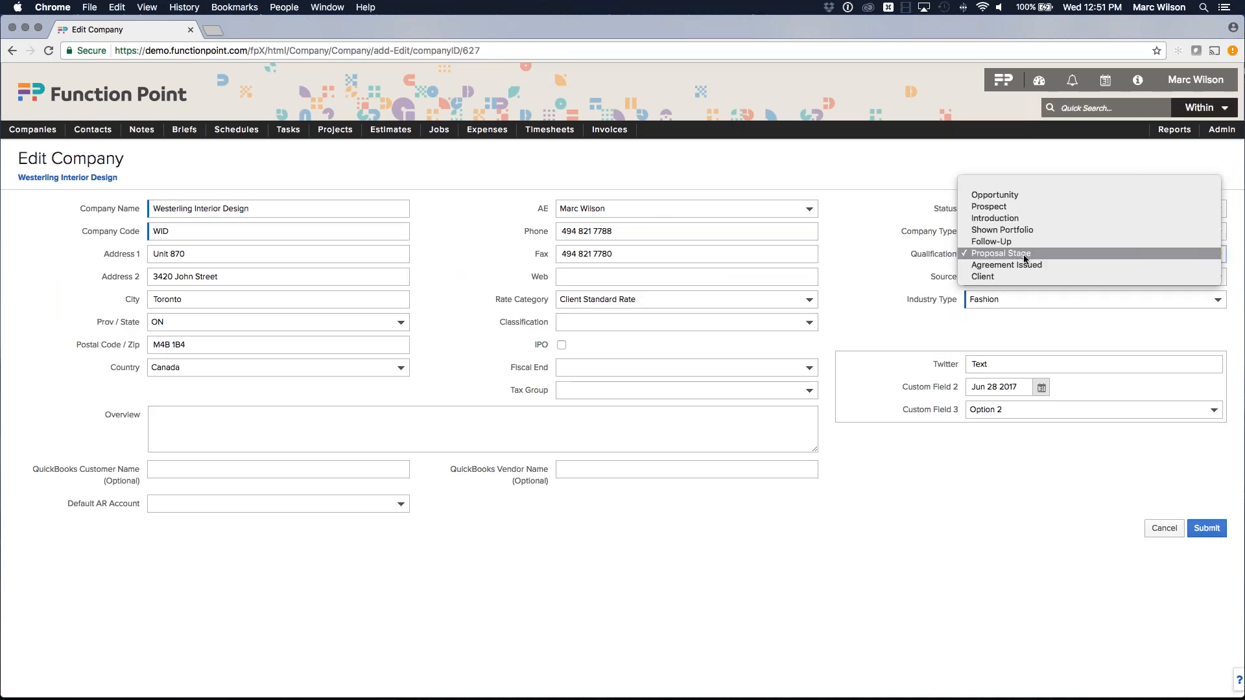
{"action": "left_click", "coordinate": [1005, 277]}
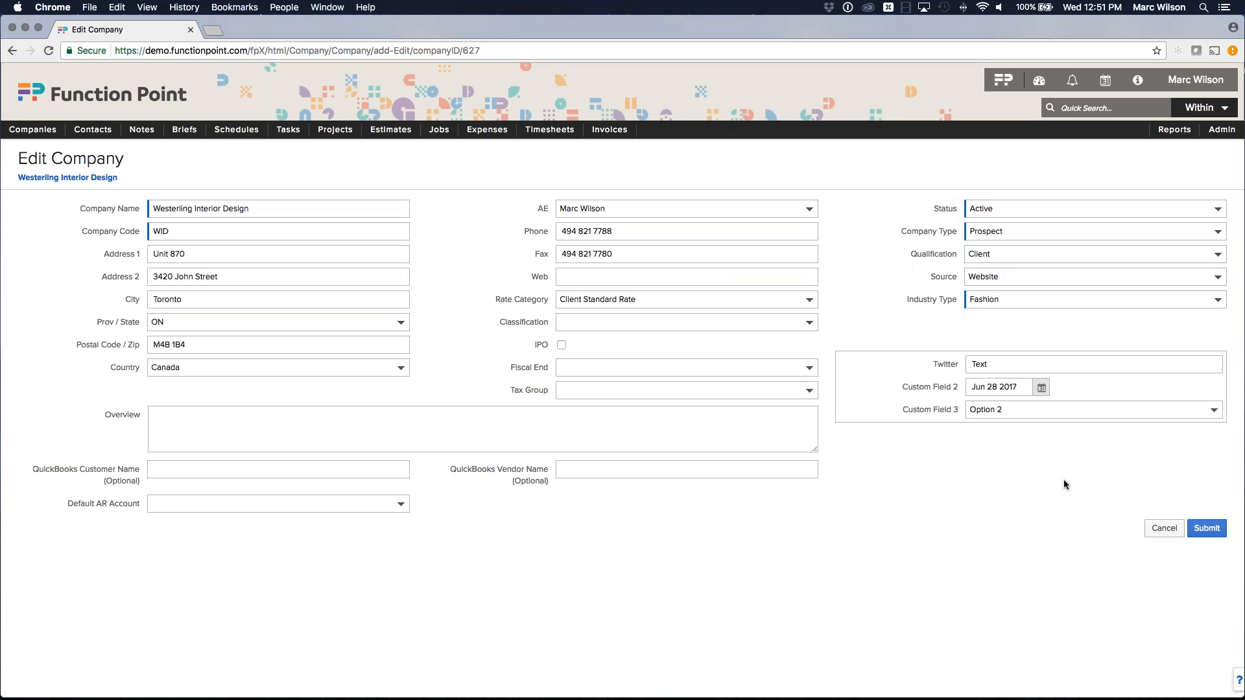
{"action": "left_click", "coordinate": [1206, 529]}
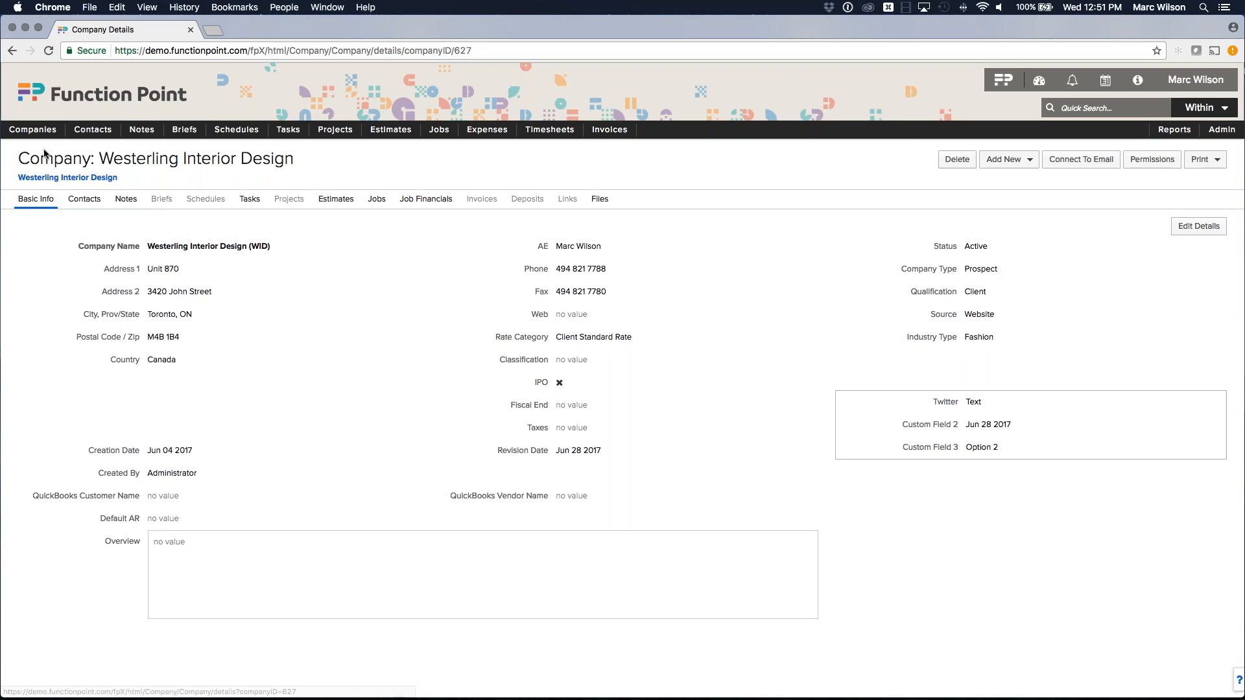
{"action": "mouse_move", "coordinate": [33, 133]}
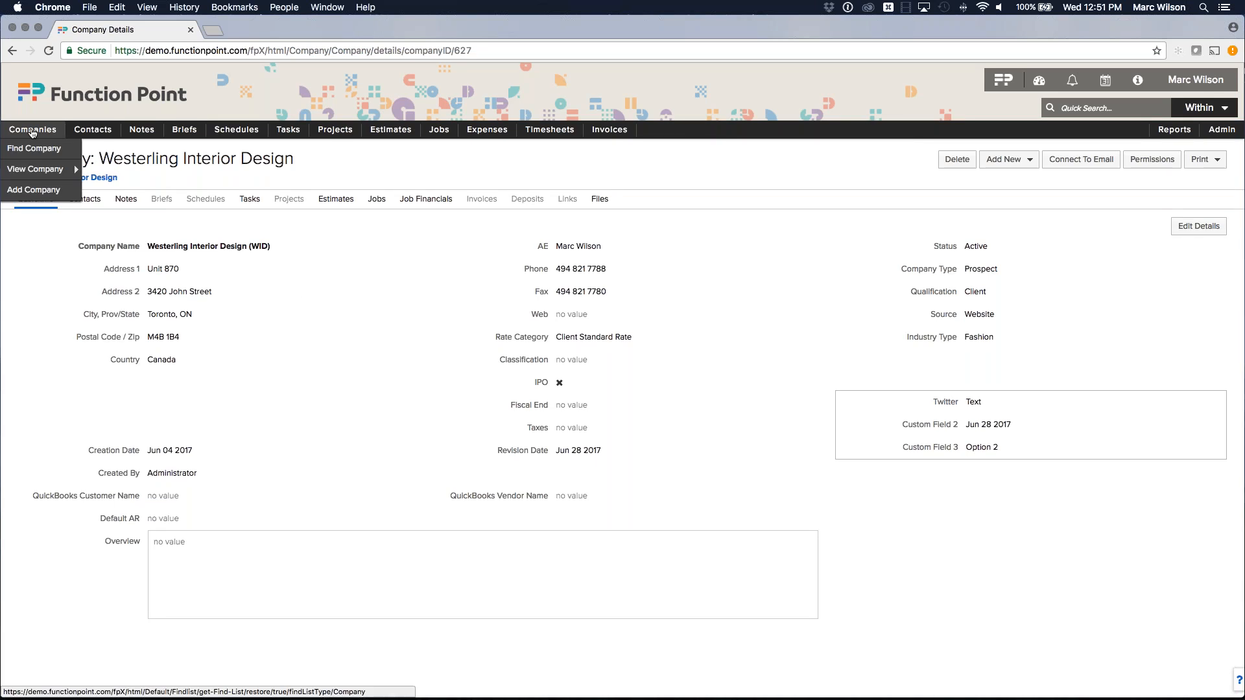
{"action": "left_click", "coordinate": [33, 132]}
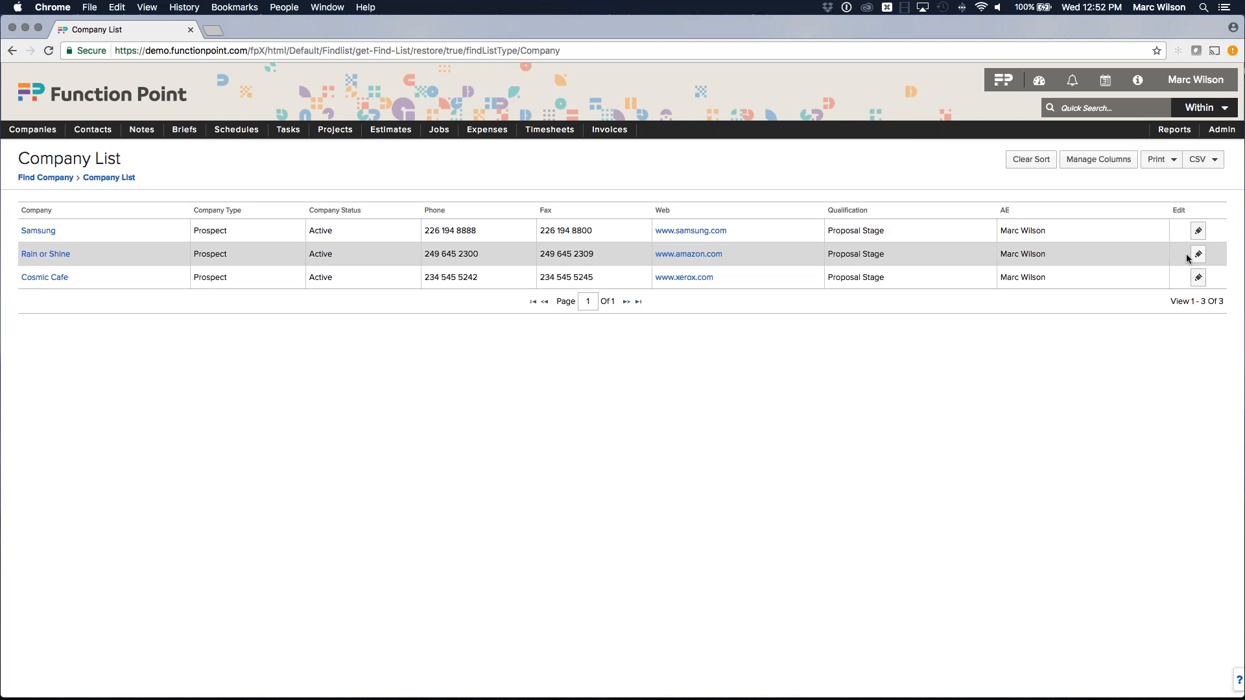
Change Samsung's qualification to Client and return to the Company List, leaving Rain or Shine and Cosmic Cafe.
{"action": "left_click", "coordinate": [1198, 233]}
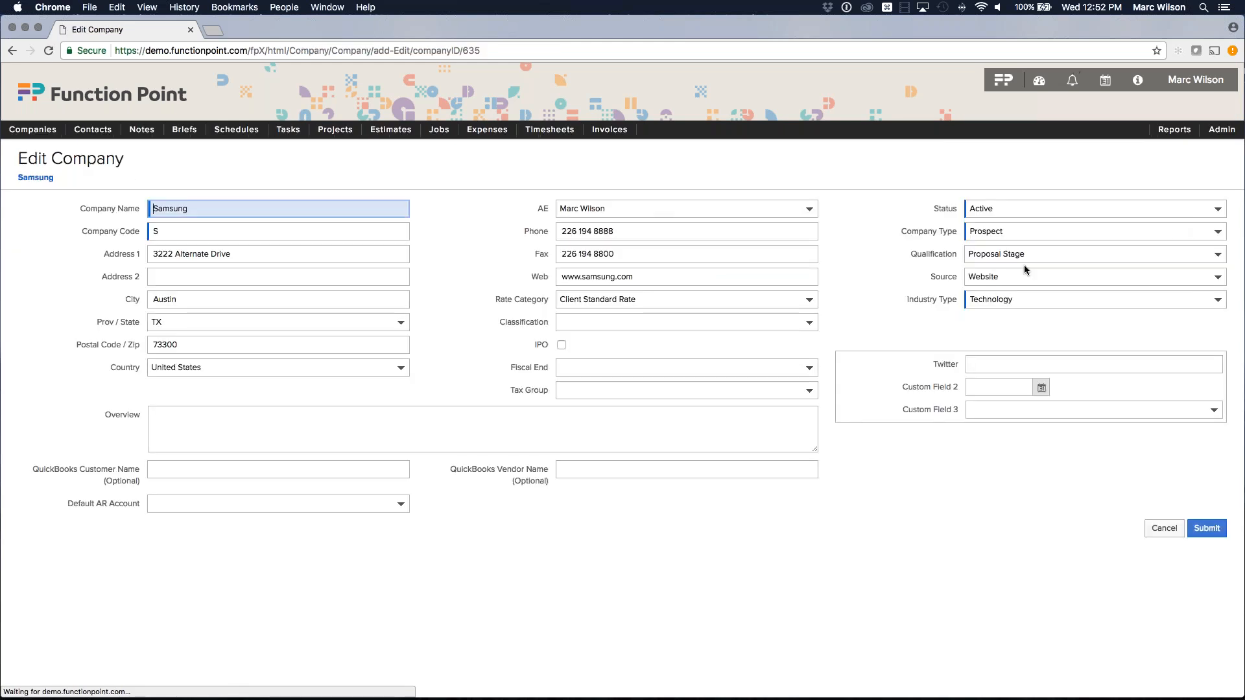
{"action": "left_click", "coordinate": [1005, 260]}
{"action": "left_click", "coordinate": [1005, 276]}
{"action": "left_click", "coordinate": [1190, 528]}
{"action": "left_click", "coordinate": [38, 138]}
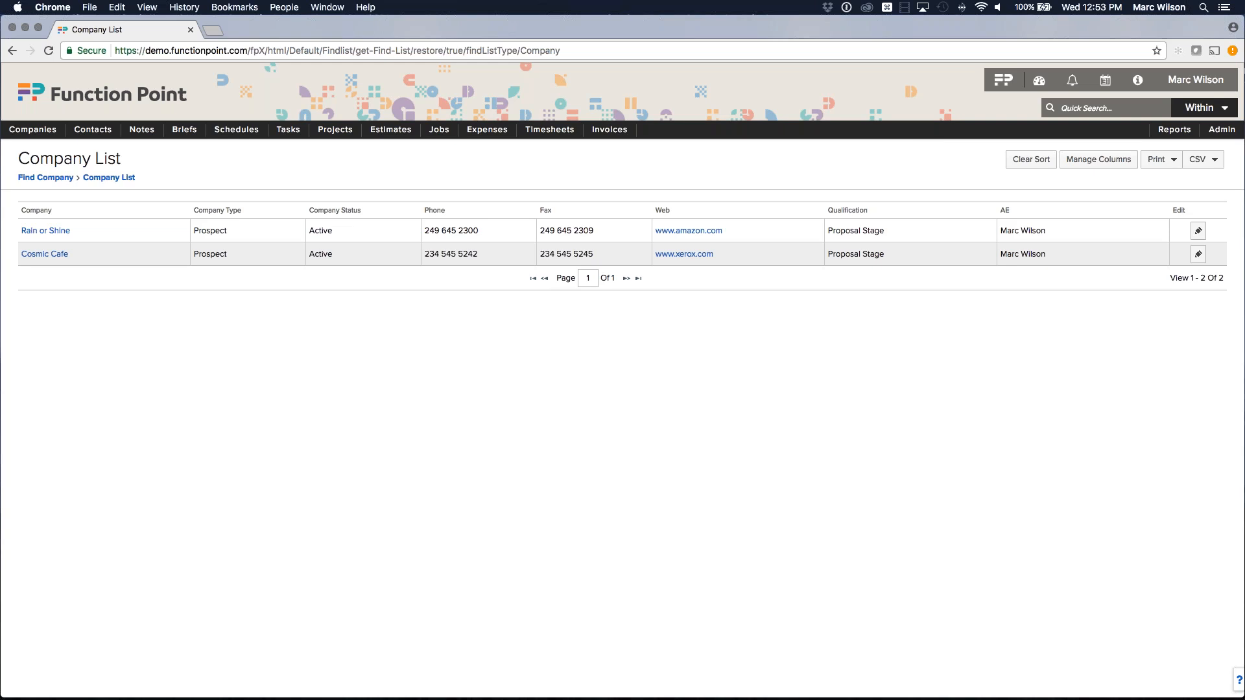
Go to Admin > App Integrations > SalesForce to view the Salesforce Sync page.
{"action": "mouse_move", "coordinate": [1211, 136]}
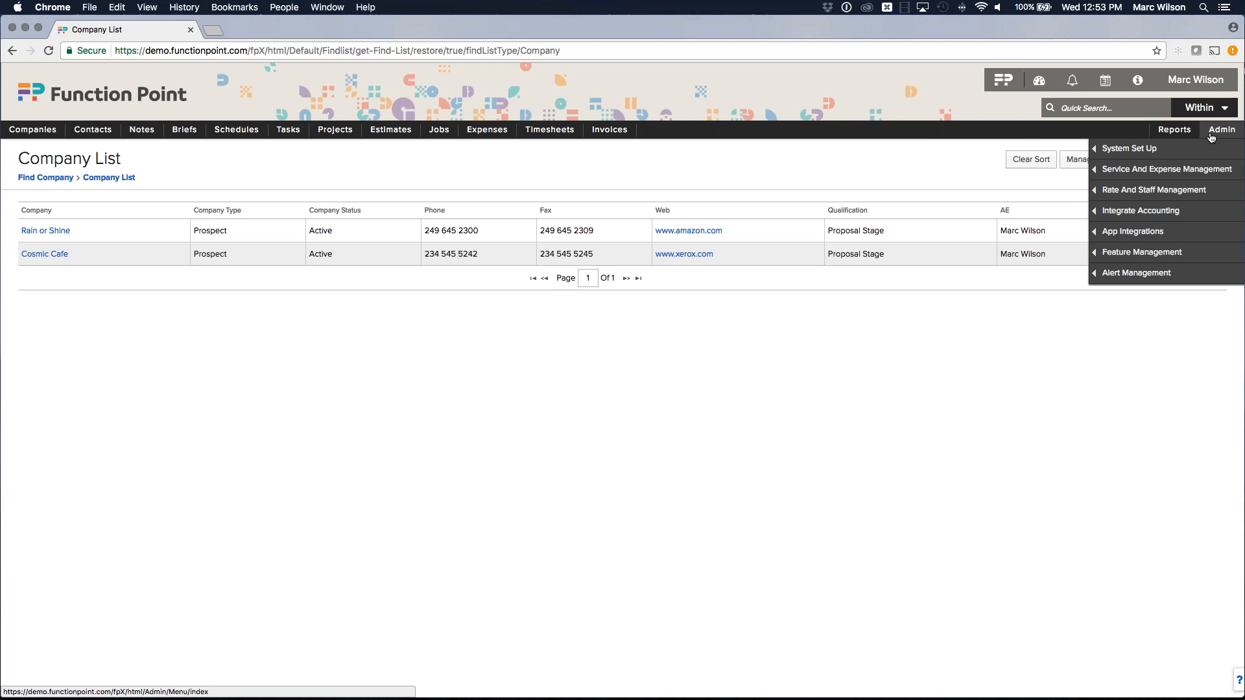
{"action": "mouse_move", "coordinate": [1149, 235]}
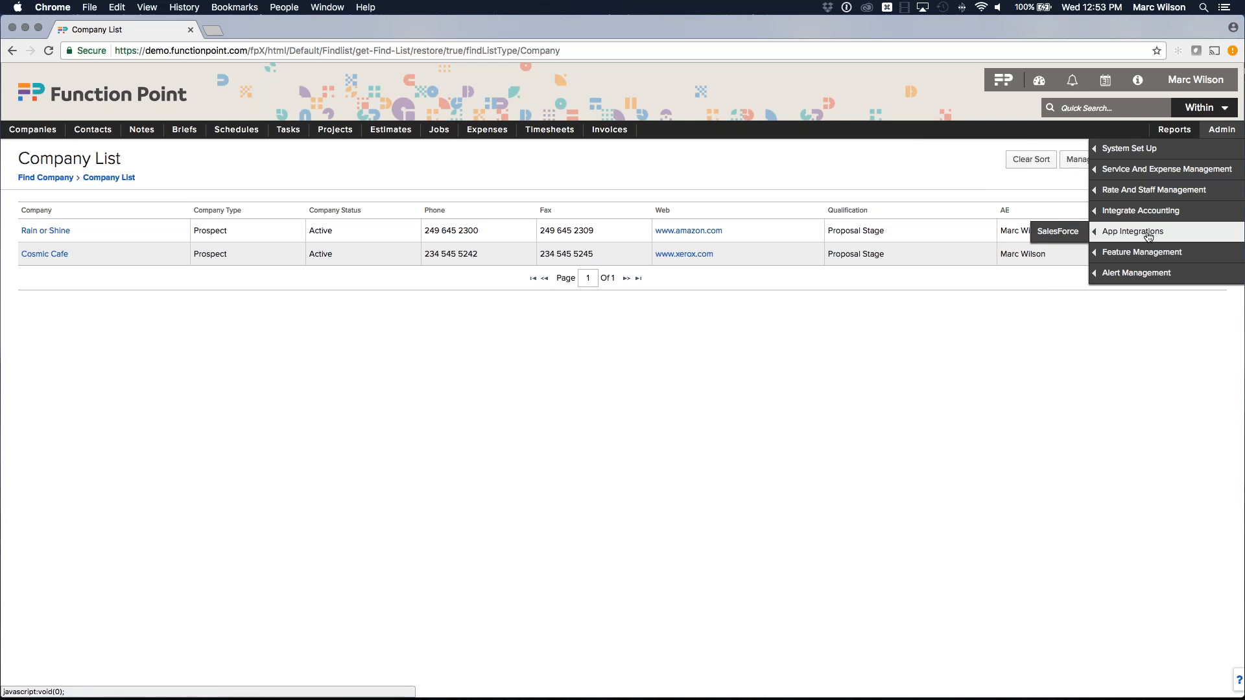
{"action": "left_click", "coordinate": [1058, 234]}
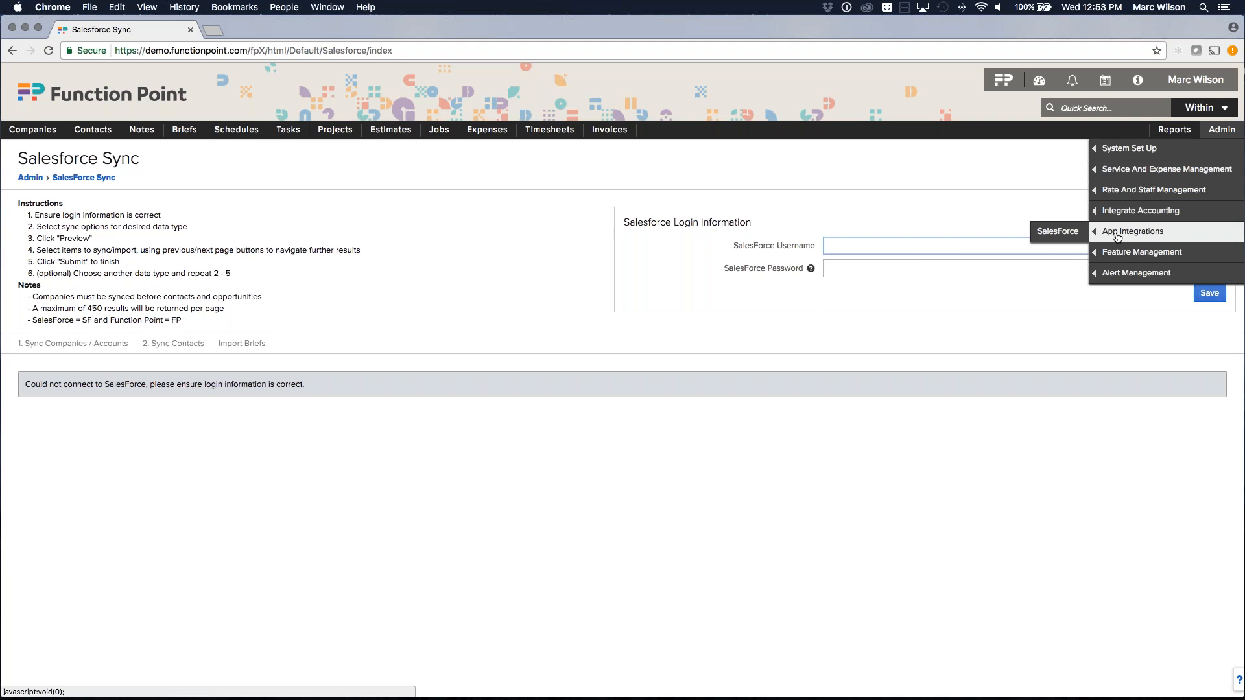
{"action": "left_click", "coordinate": [1061, 234]}
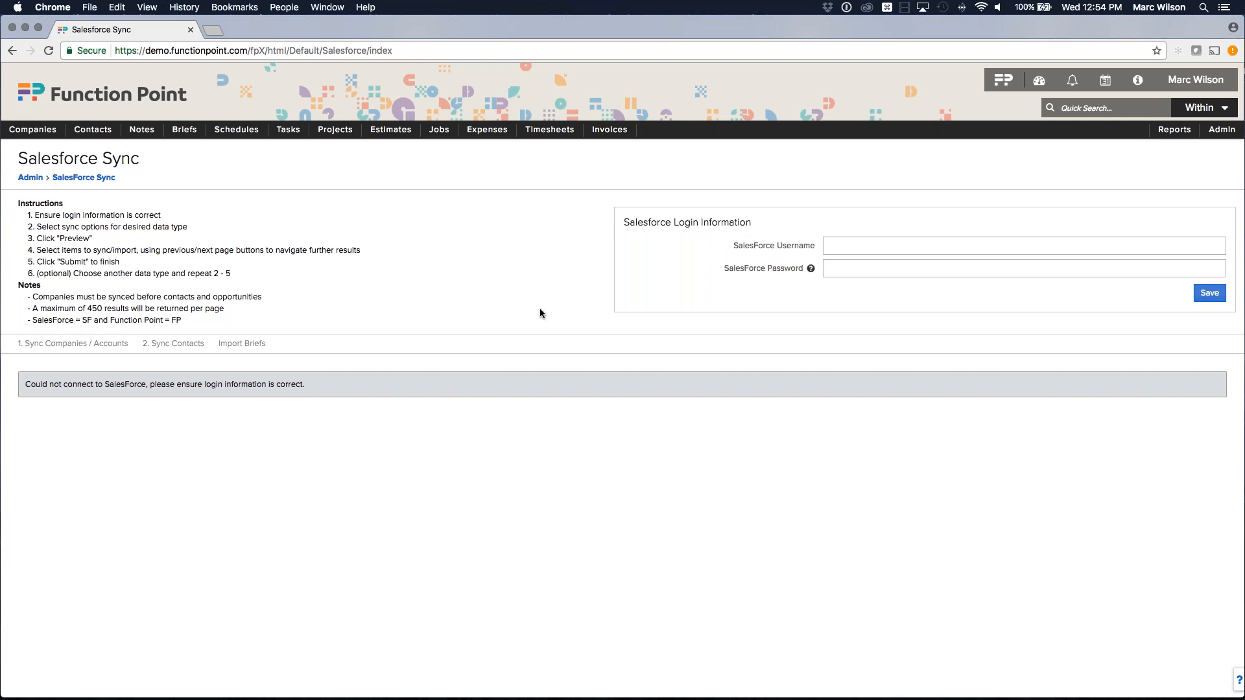
Return to the dashboard via the FP logo and show the support and training menu.
{"action": "left_click", "coordinate": [1003, 80]}
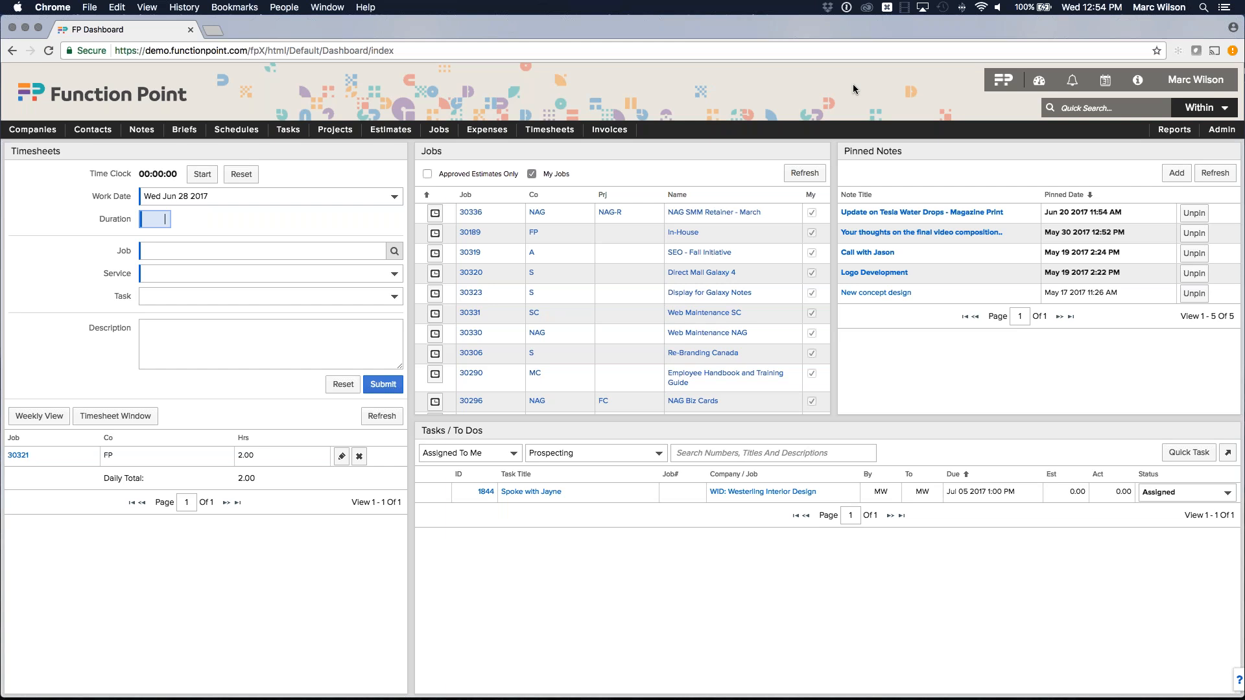
{"action": "left_click", "coordinate": [1138, 80]}
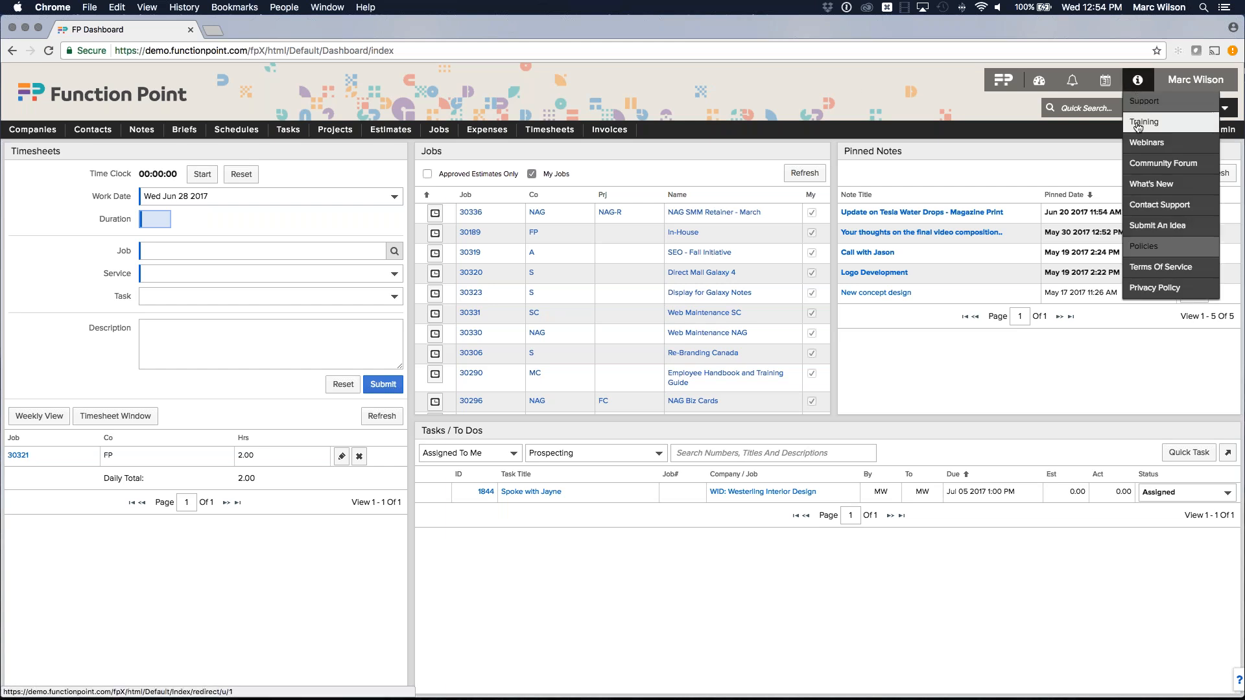